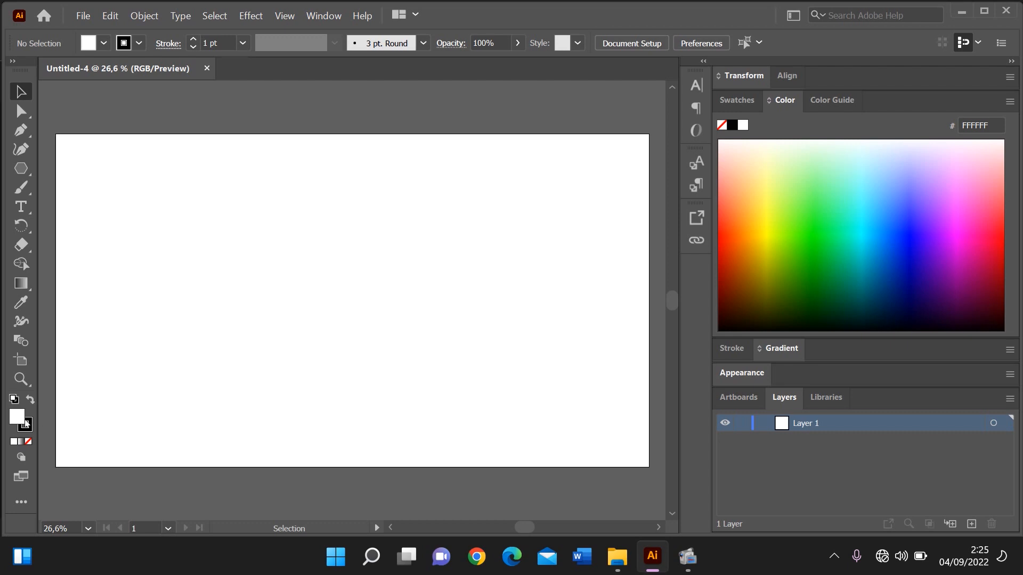
Draw a rectangle covering the whole artboard with a black 000000 fill as the background
double_click(18, 420)
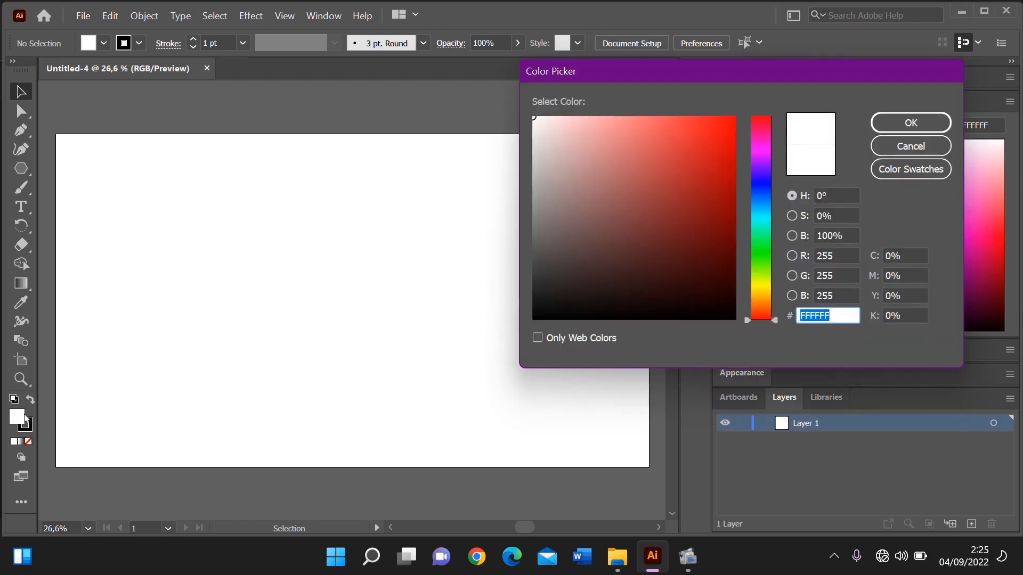
click(618, 288)
drag(617, 288, 621, 319)
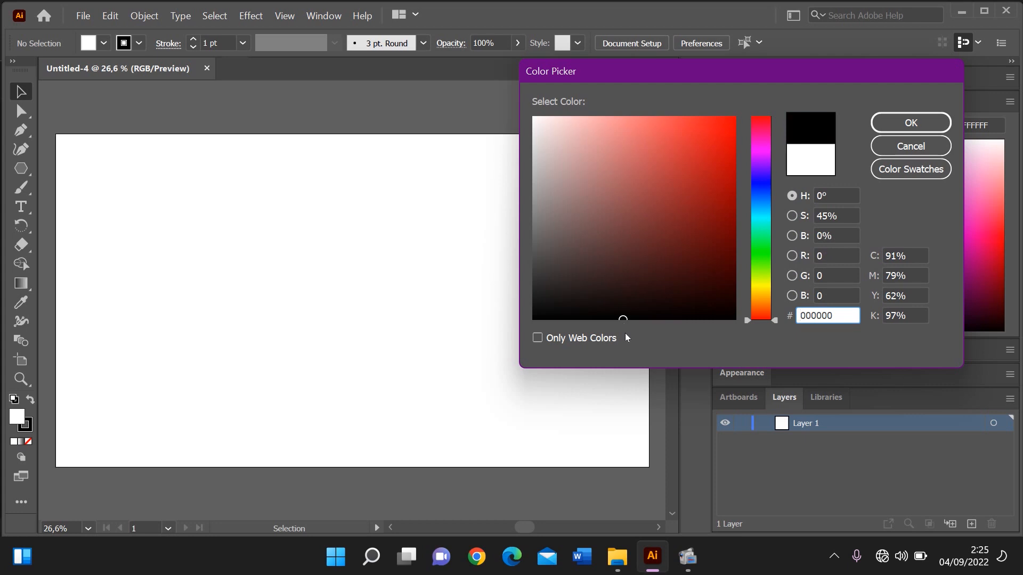
key(Return)
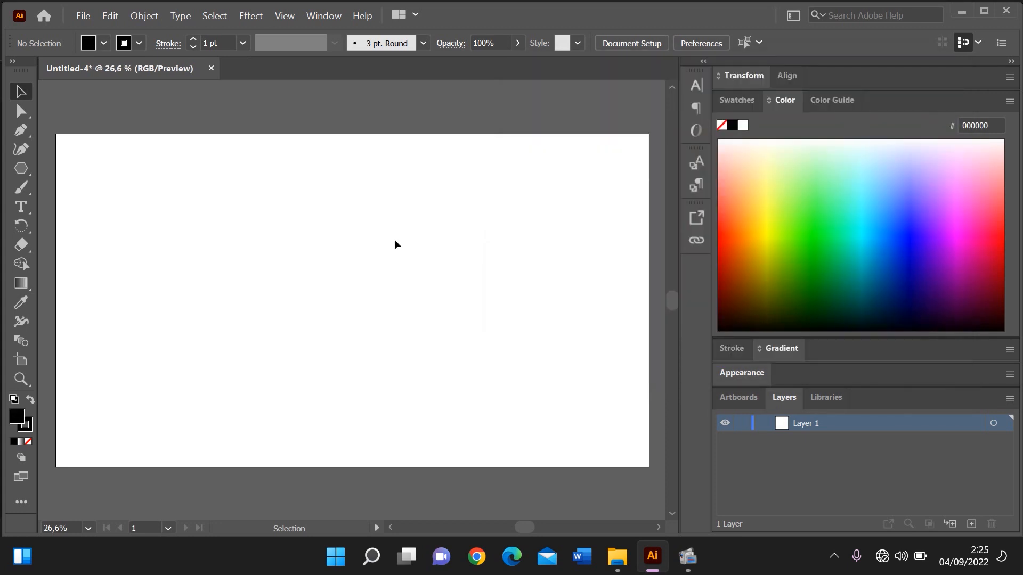
click(21, 169)
drag(21, 169, 45, 168)
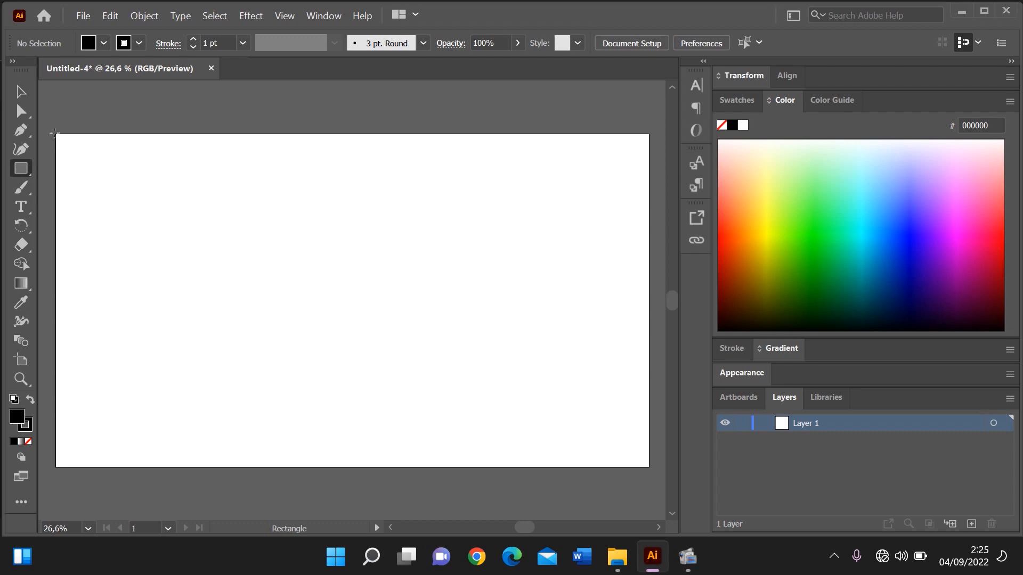
drag(54, 132, 650, 471)
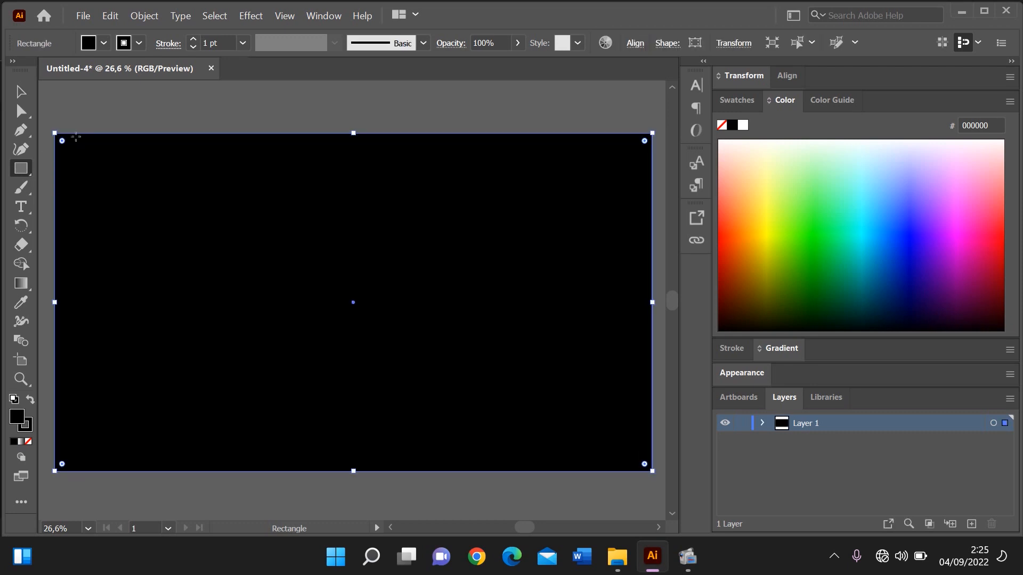
click(18, 92)
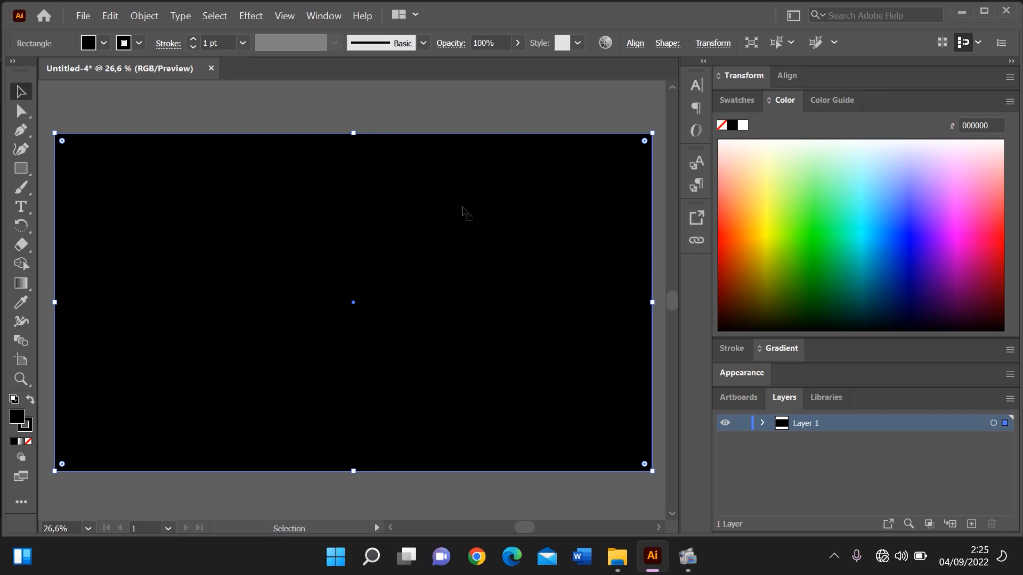
click(625, 101)
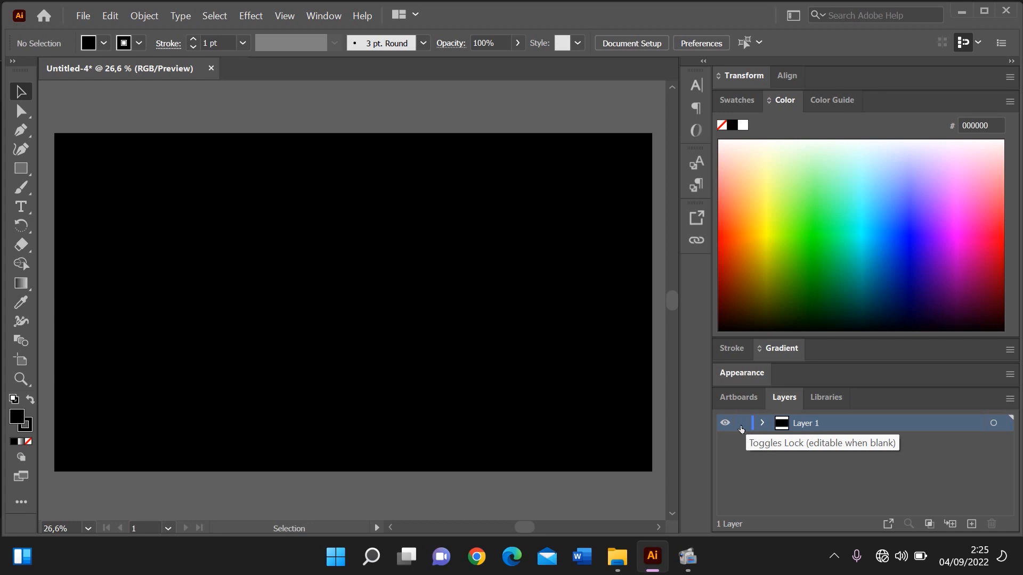
Lock the background layer, Layer 1, and add a new layer above it
click(741, 428)
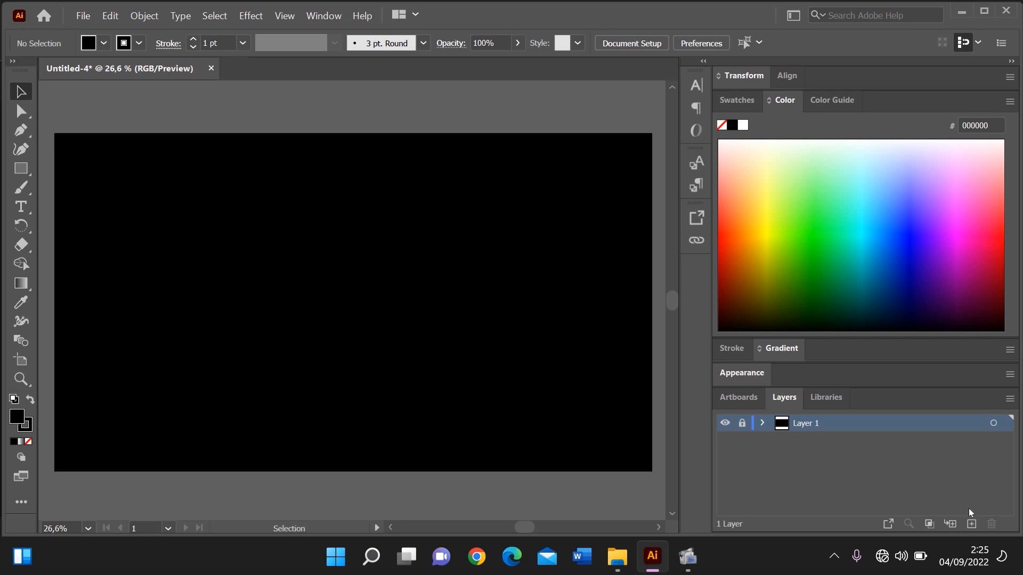
click(972, 524)
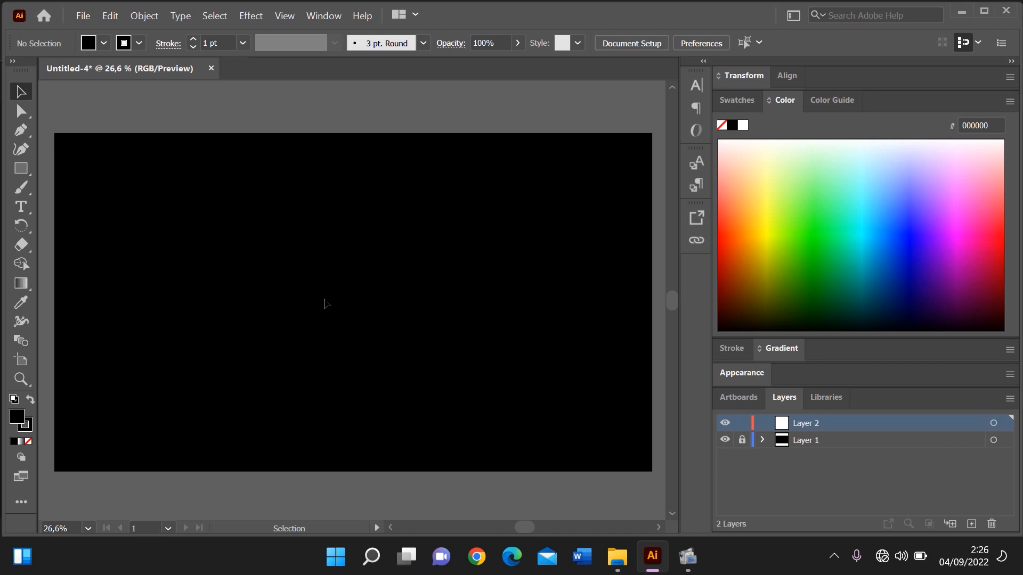
Draw a hexagon with no fill and a white FFFFFF stroke in the upper part of the artboard using the Polygon tool
click(29, 172)
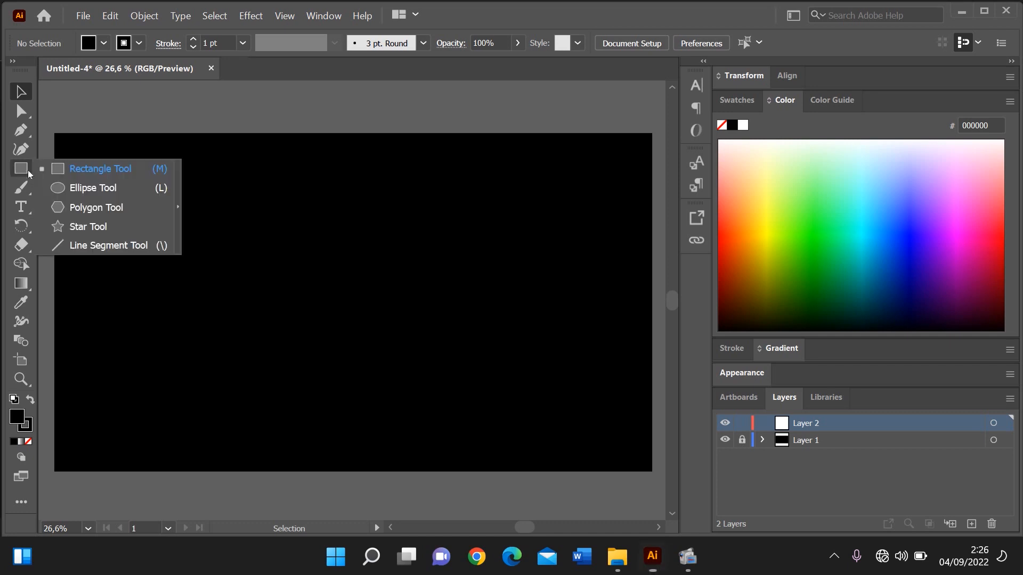
click(68, 210)
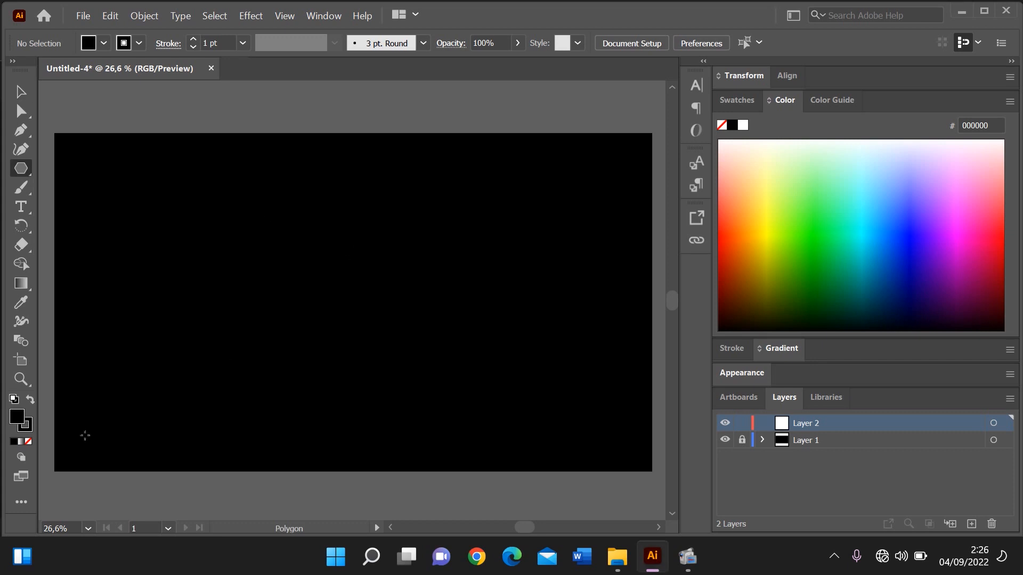
click(30, 443)
click(26, 424)
double_click(27, 424)
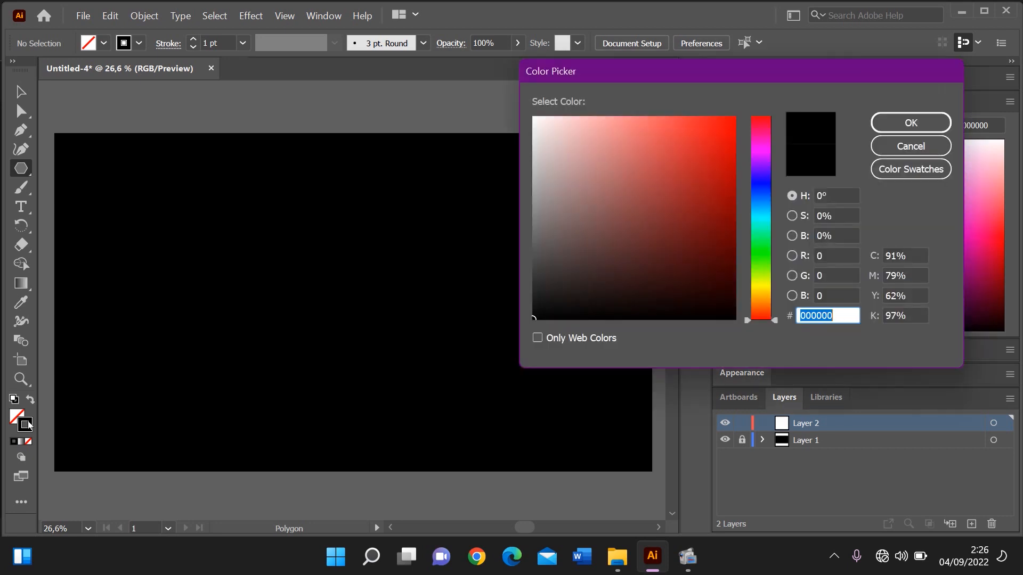
click(535, 119)
drag(535, 120, 526, 112)
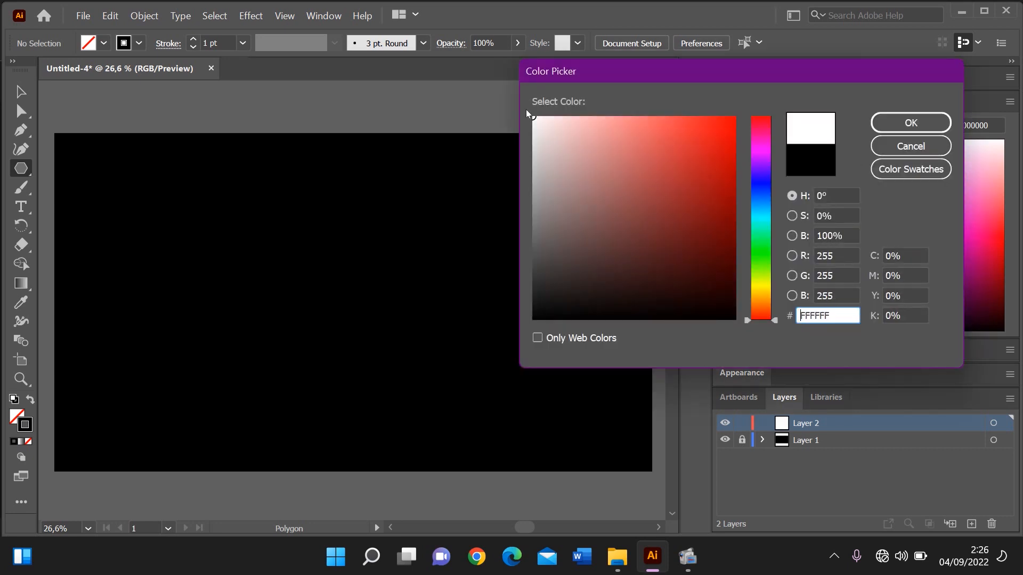
key(Return)
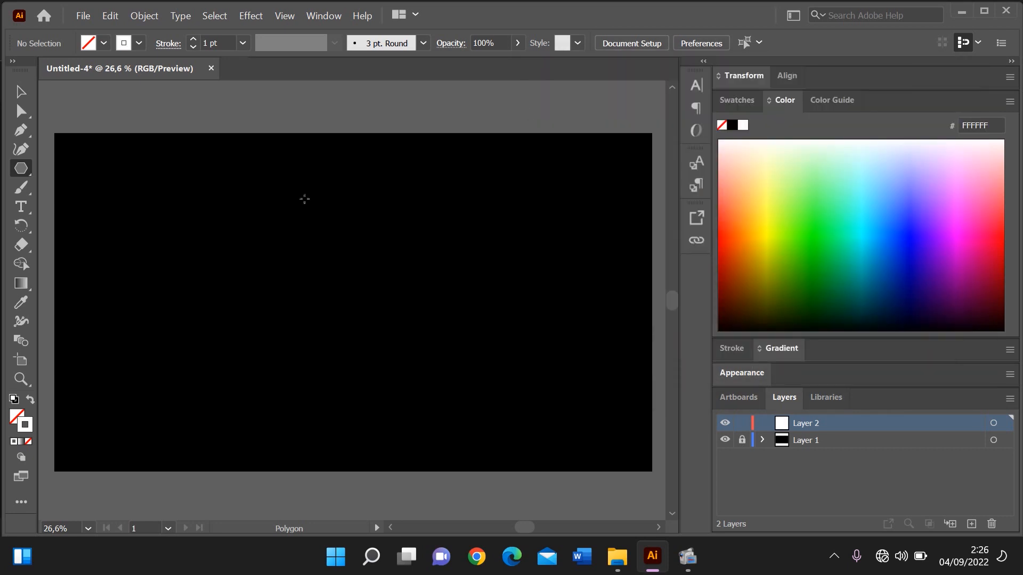
drag(272, 204, 338, 258)
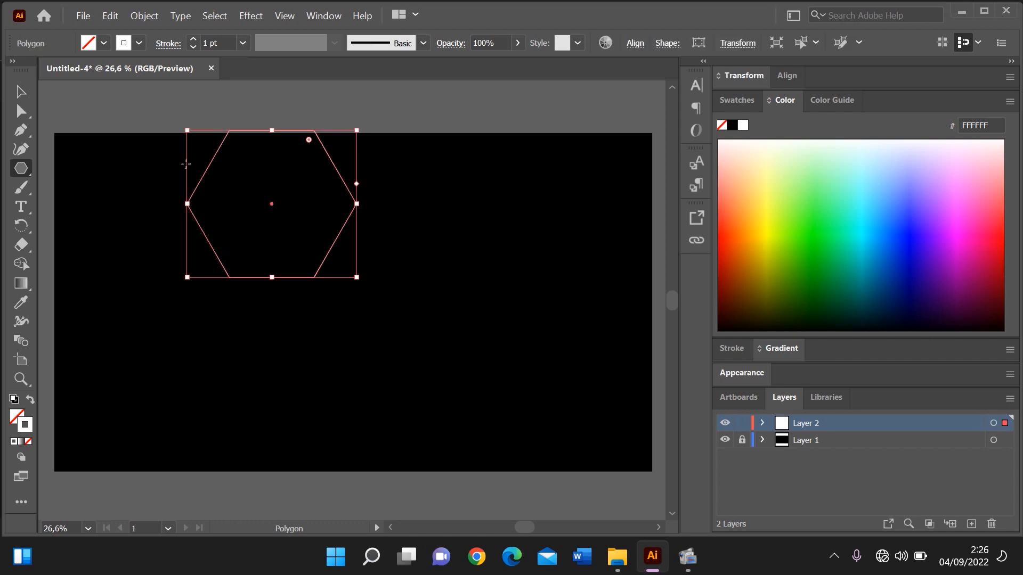
Move the hexagon to the middle of the artboard and align it to the horizontal centre
click(25, 92)
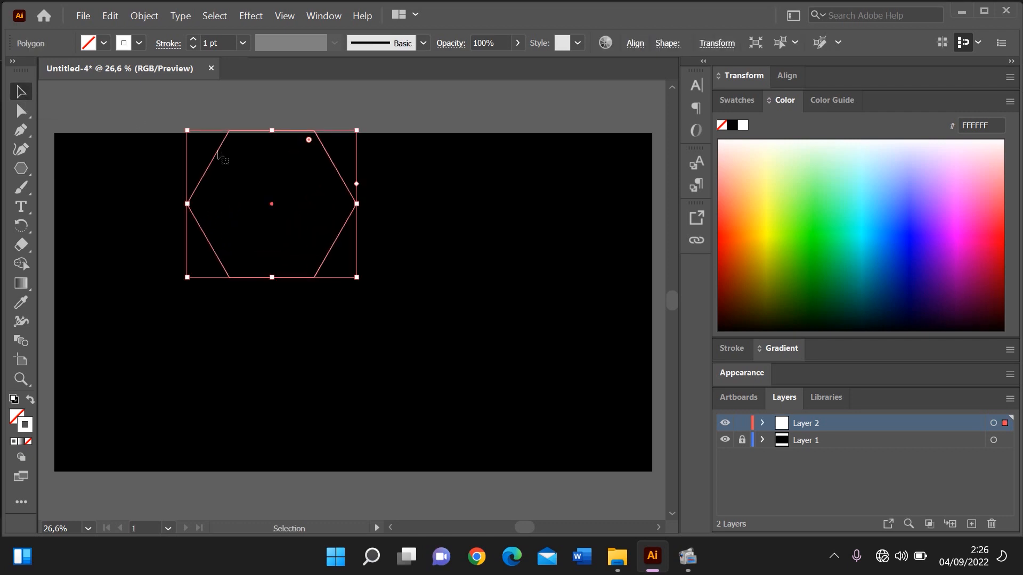
drag(215, 163, 308, 236)
click(630, 43)
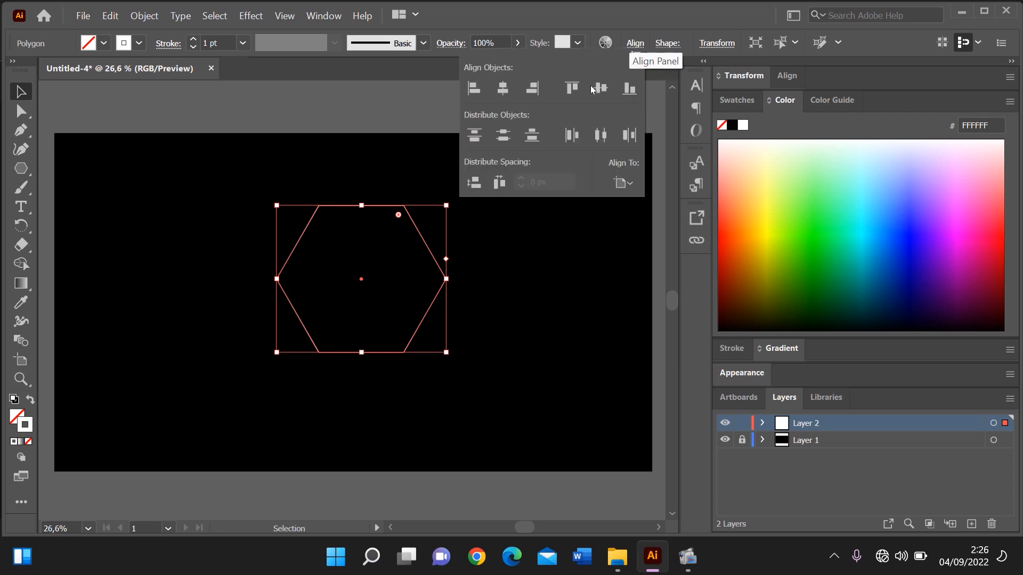
click(504, 89)
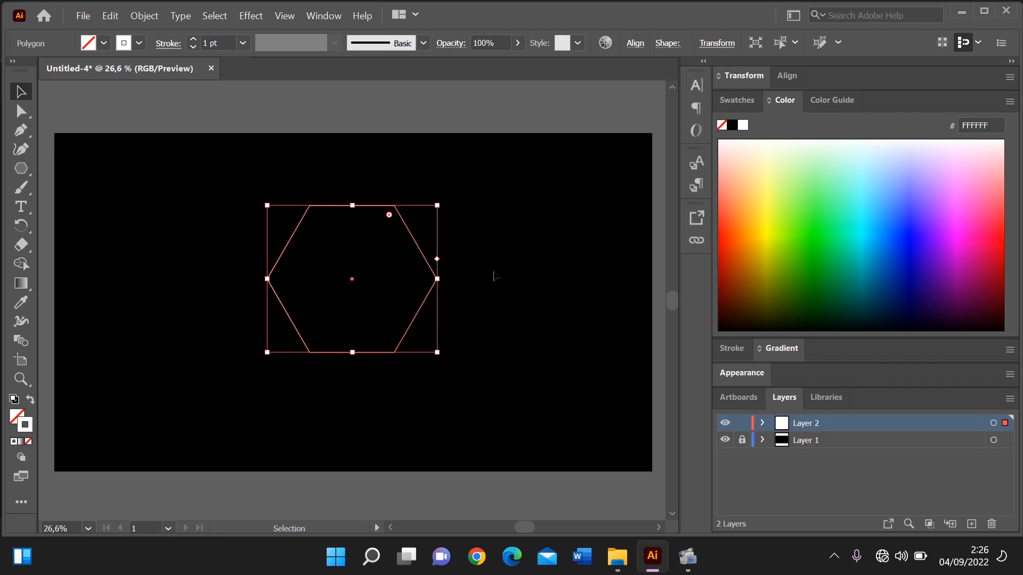
Increase the hexagon's stroke weight to 11 pt and deselect it
click(195, 45)
click(195, 45)
click(195, 44)
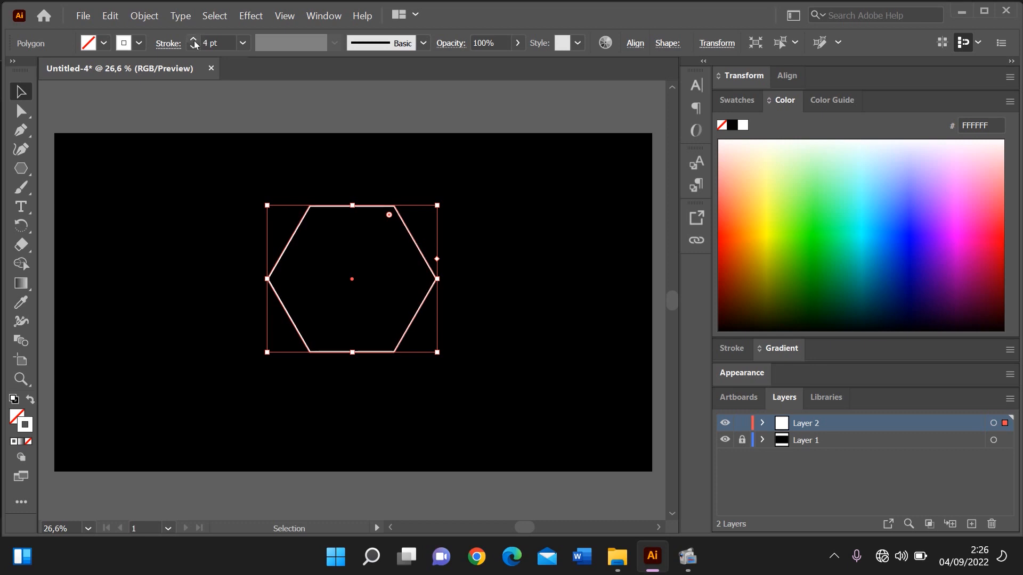
click(194, 40)
click(194, 40)
click(194, 41)
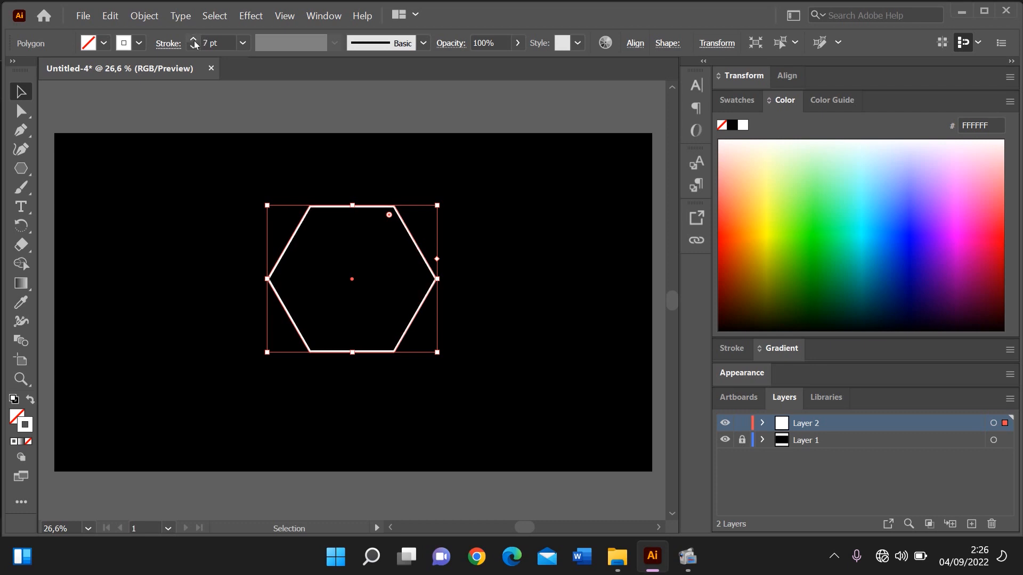
click(194, 41)
click(195, 41)
click(194, 41)
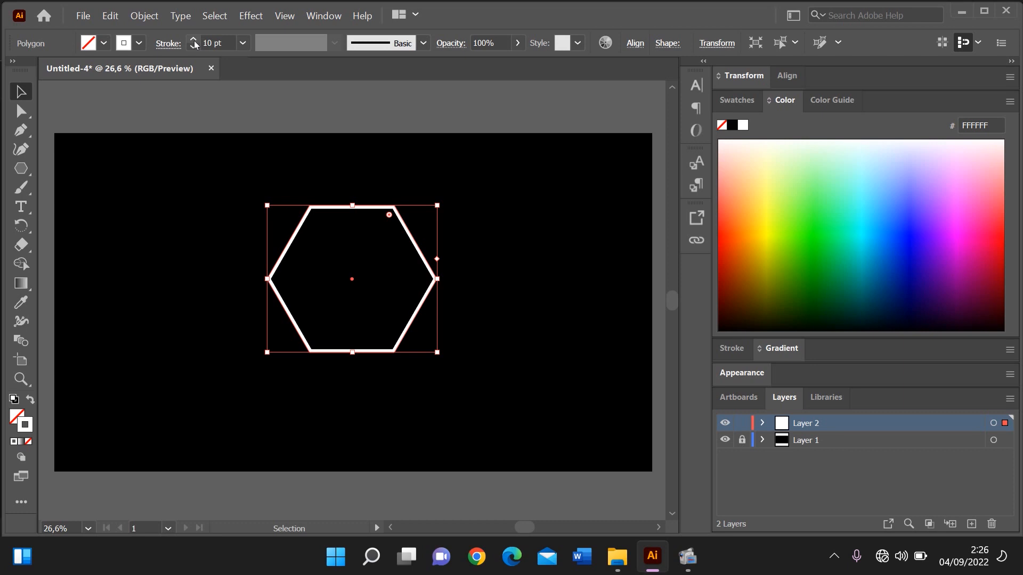
click(194, 41)
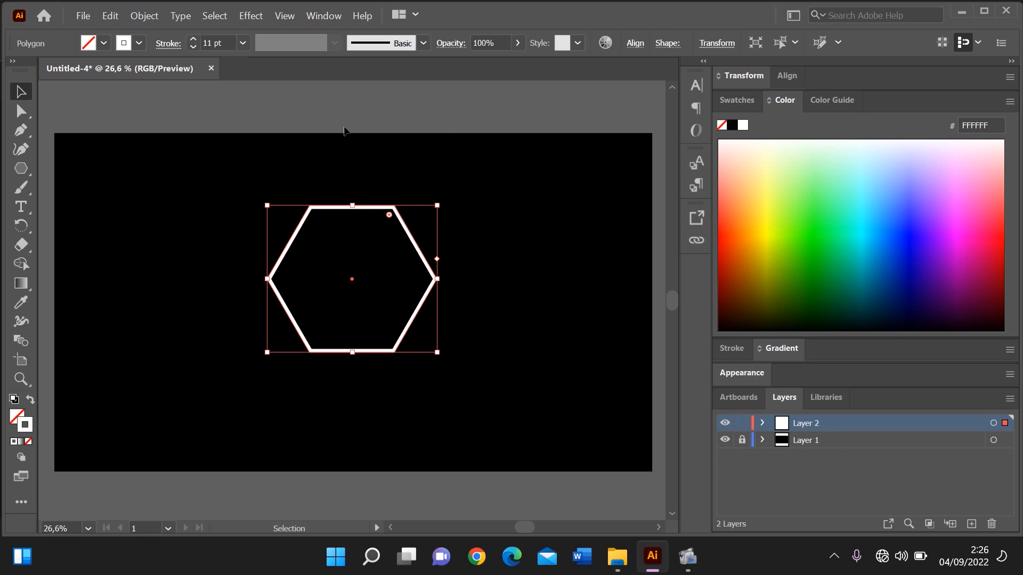
click(346, 130)
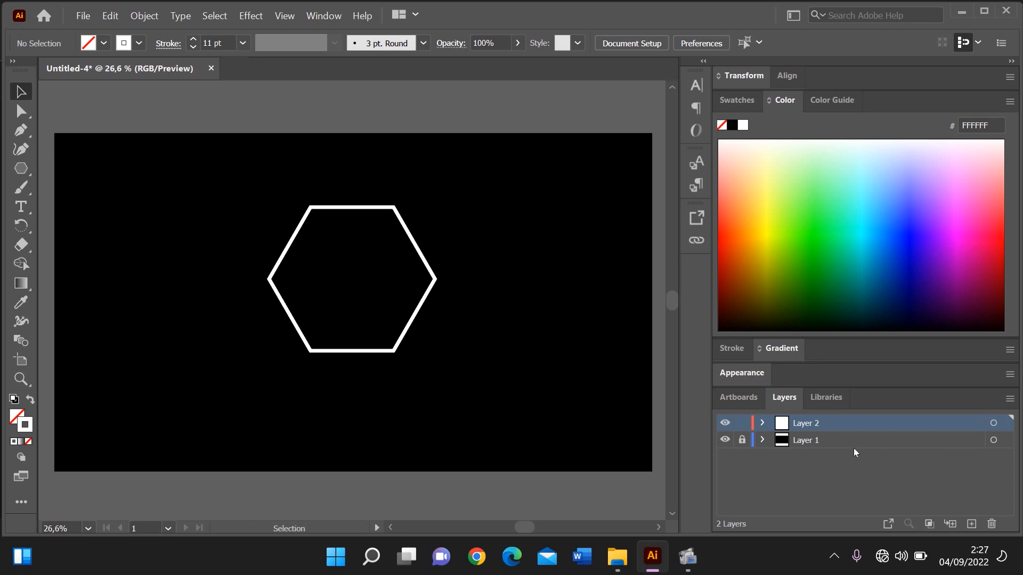
Add a third layer and draw a closed five-point bent shape with the Pen tool along the inside of the hexagon's upper-left edges
click(974, 526)
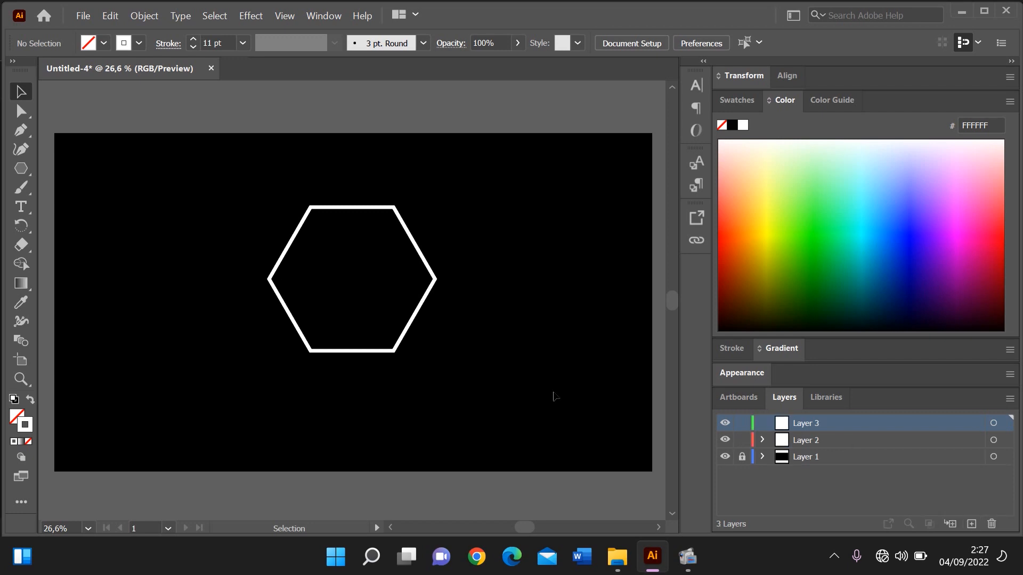
key(p)
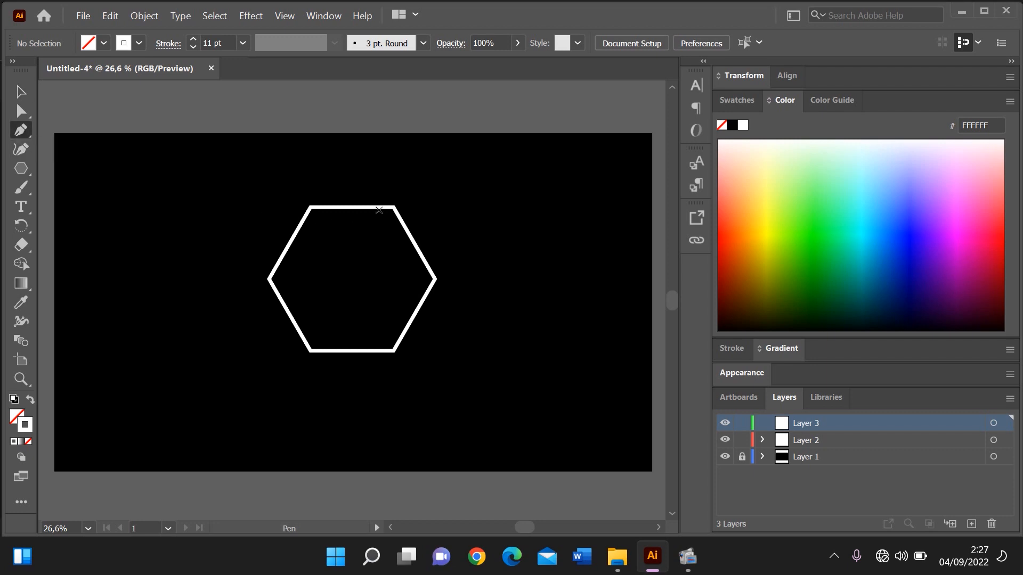
key(ctrl+plus)
key(ctrl+plus)
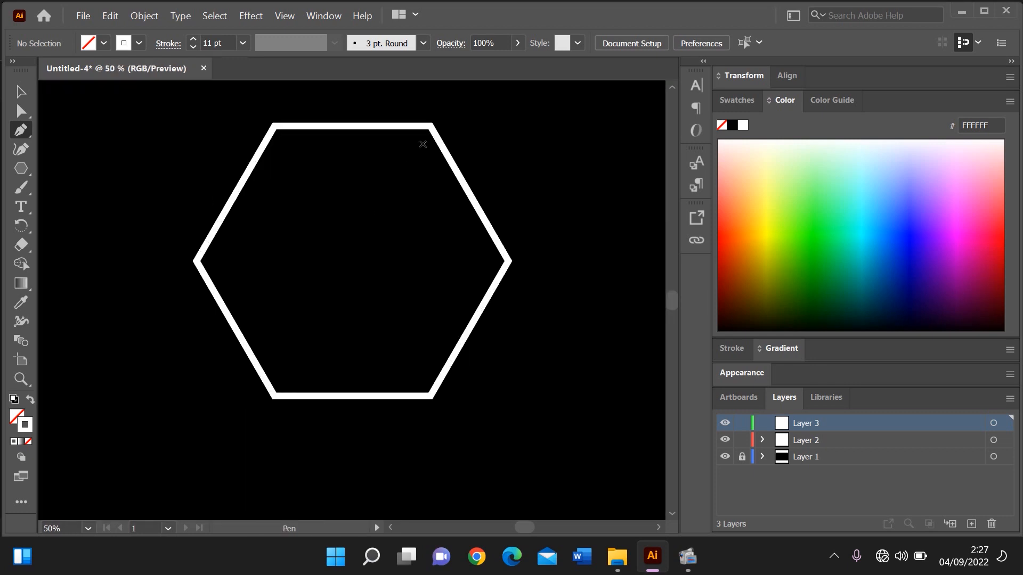
click(422, 144)
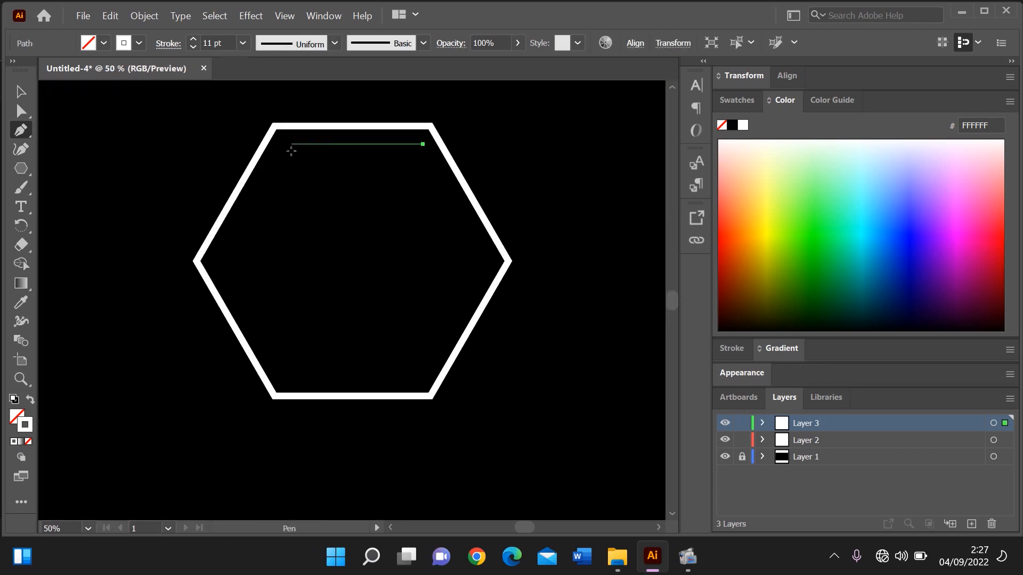
click(285, 144)
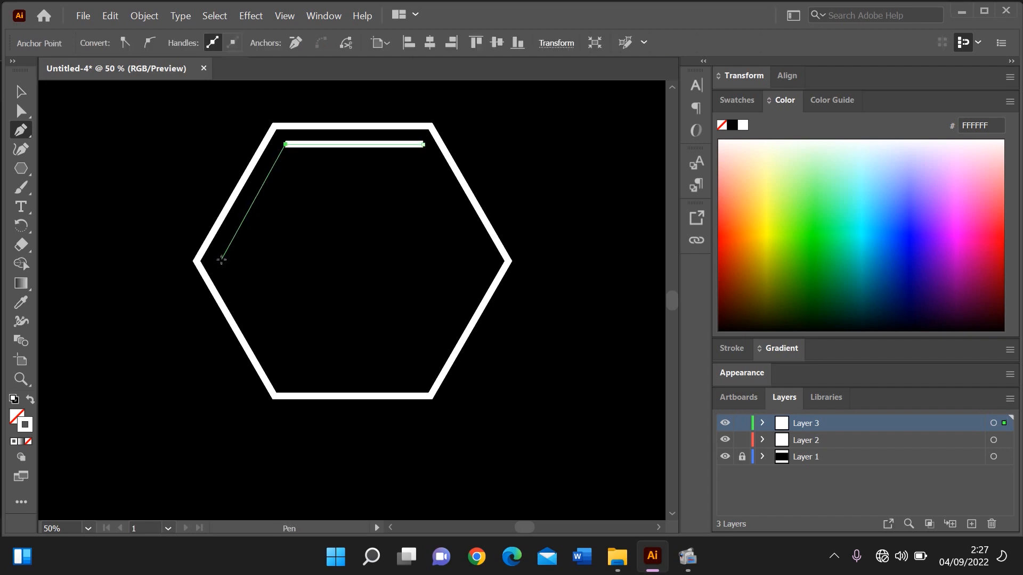
click(220, 260)
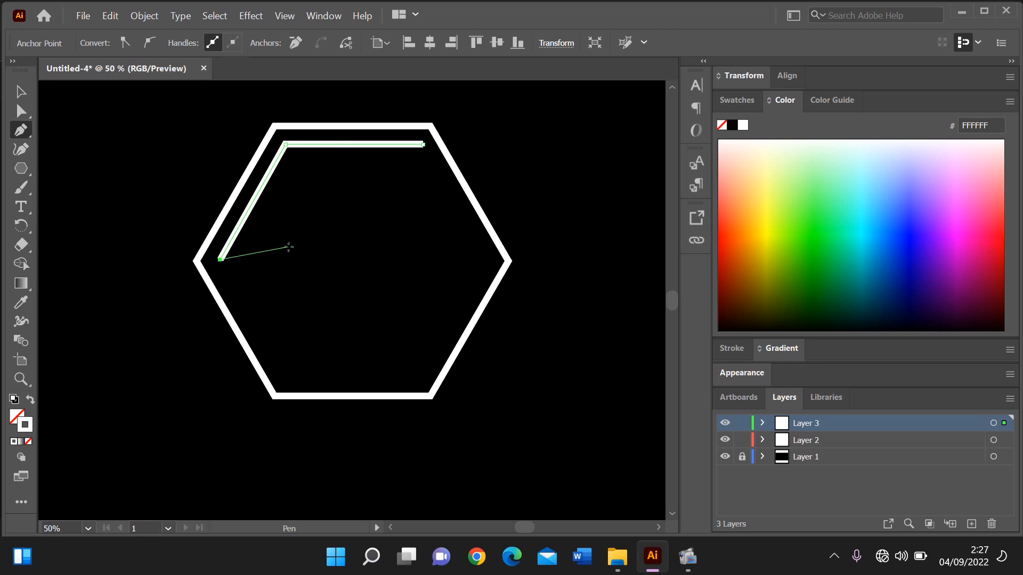
click(324, 186)
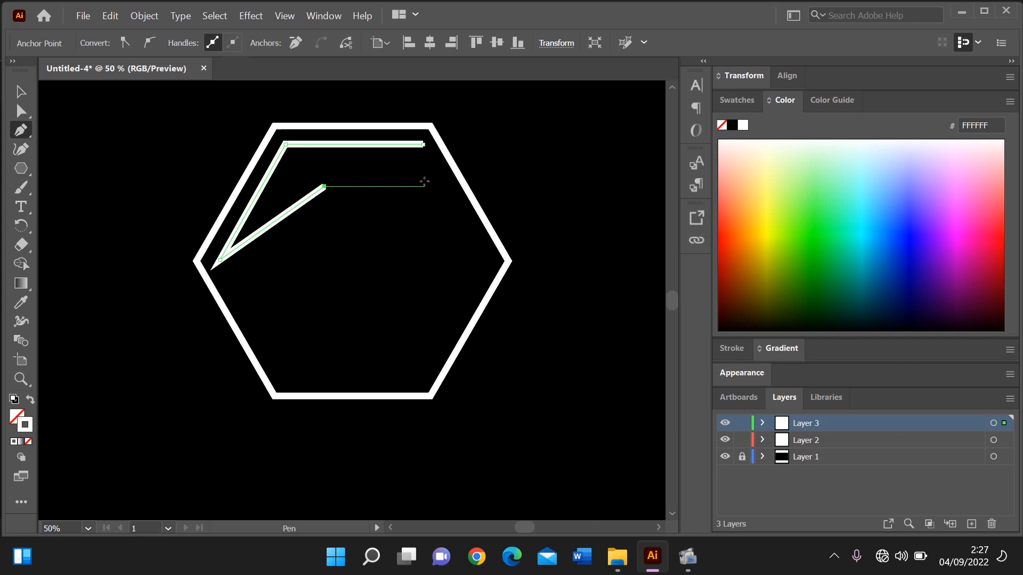
click(423, 186)
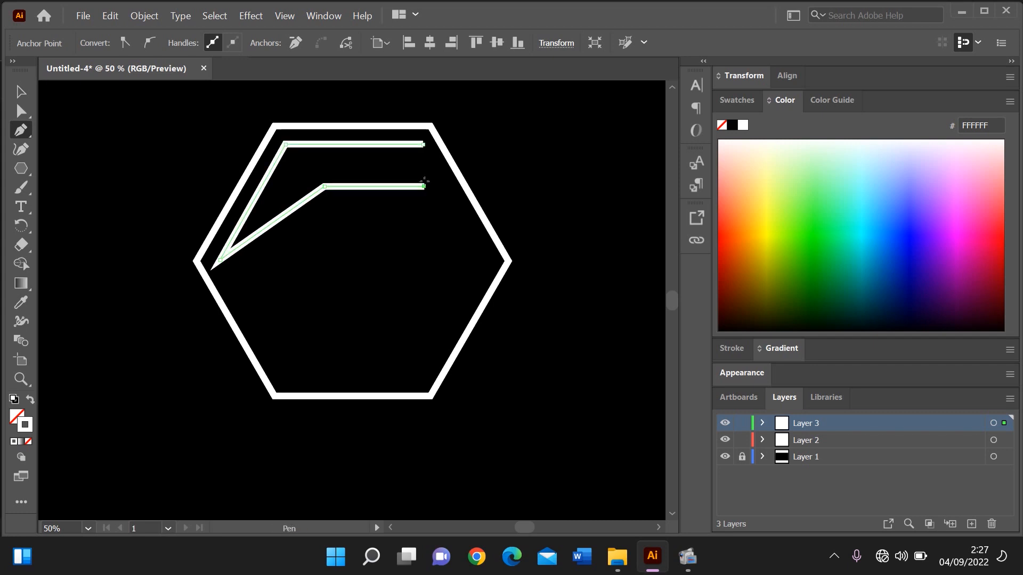
click(424, 144)
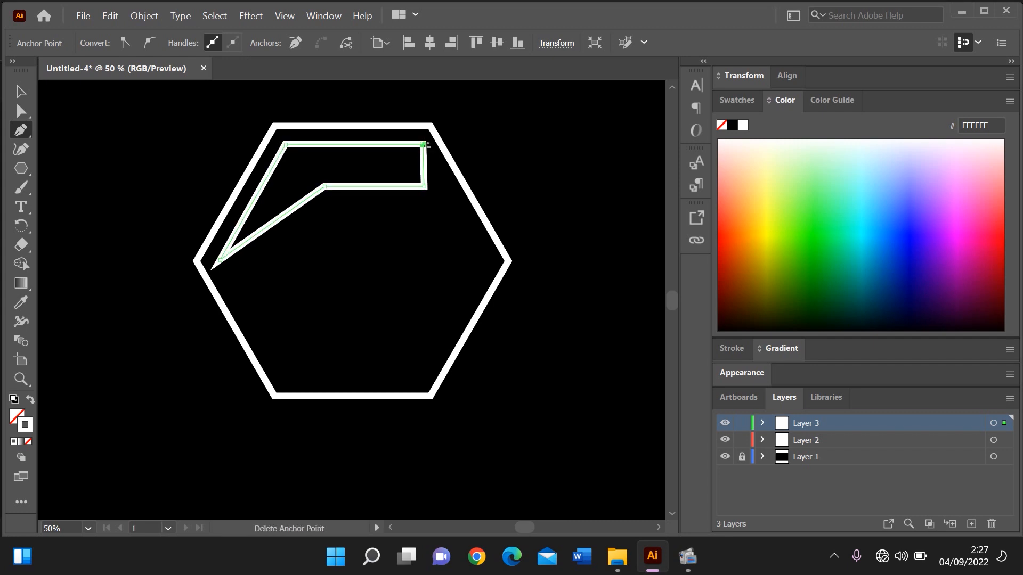
Remove the bent shape's stroke and fill it with white FFFFFF
click(21, 89)
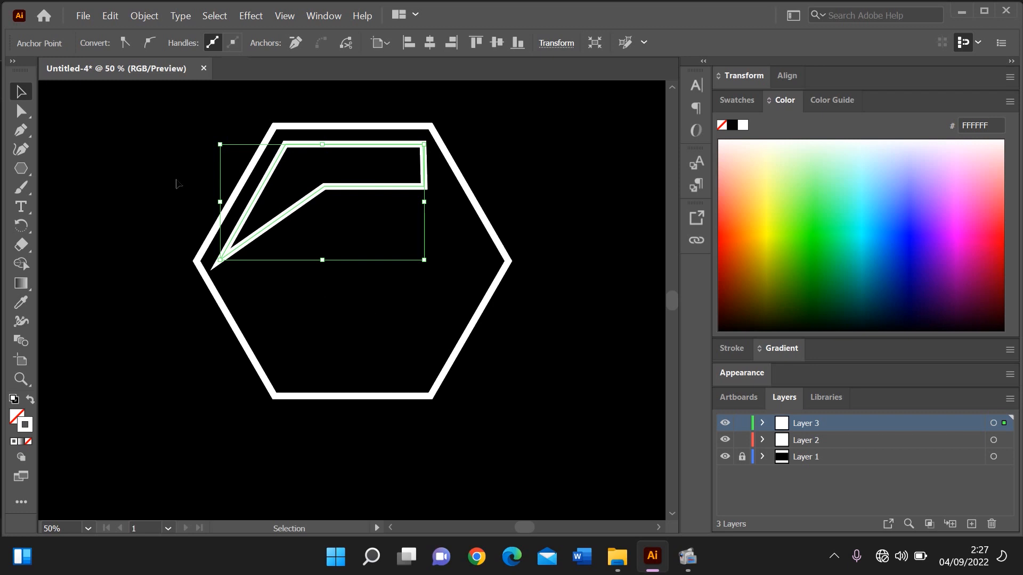
click(29, 443)
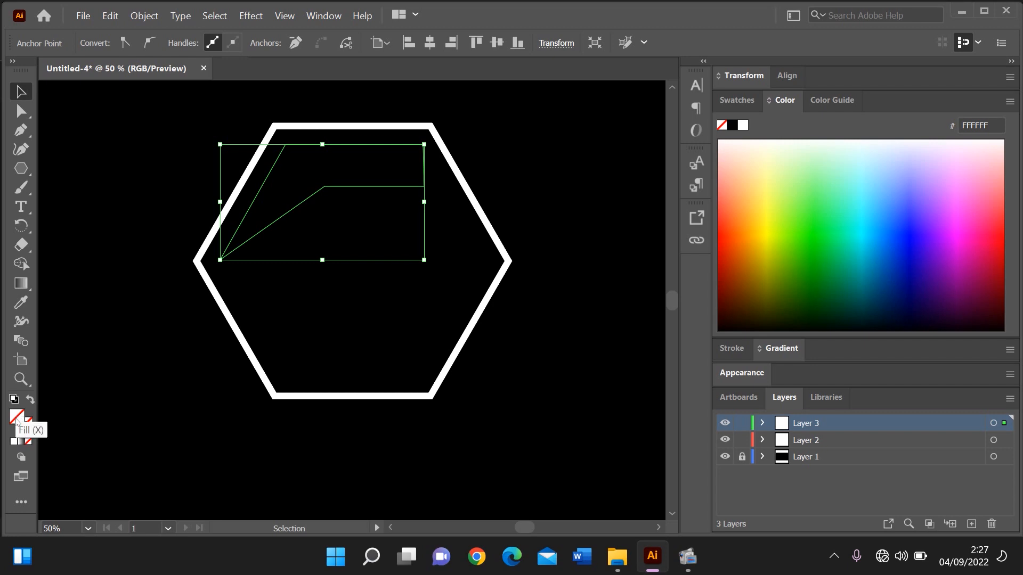
double_click(16, 418)
drag(544, 118, 528, 117)
key(Return)
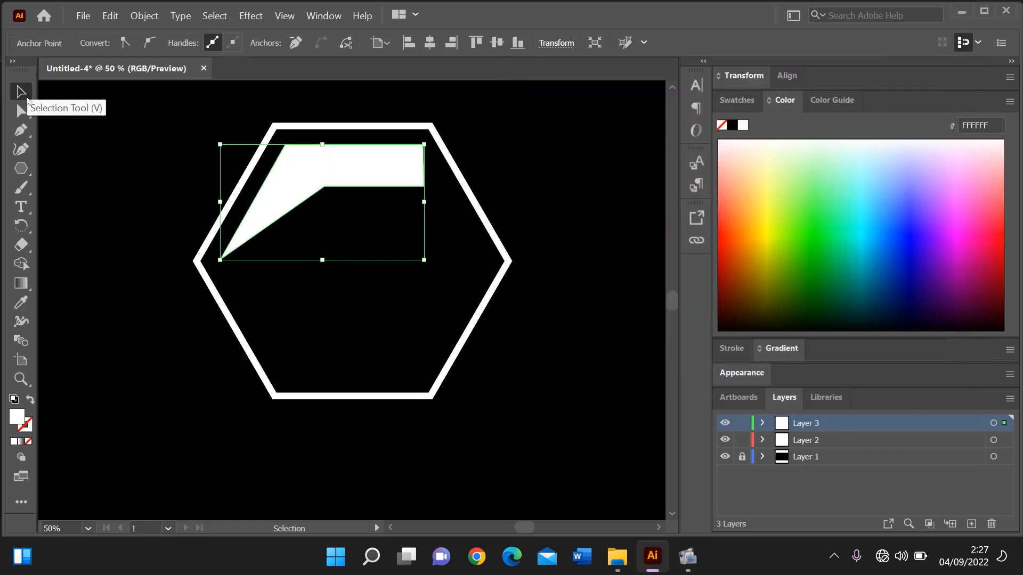
Draw a closed six-point bent shape with the Pen tool along the inside of the hexagon's lower-left and bottom edges, and deselect it
click(22, 131)
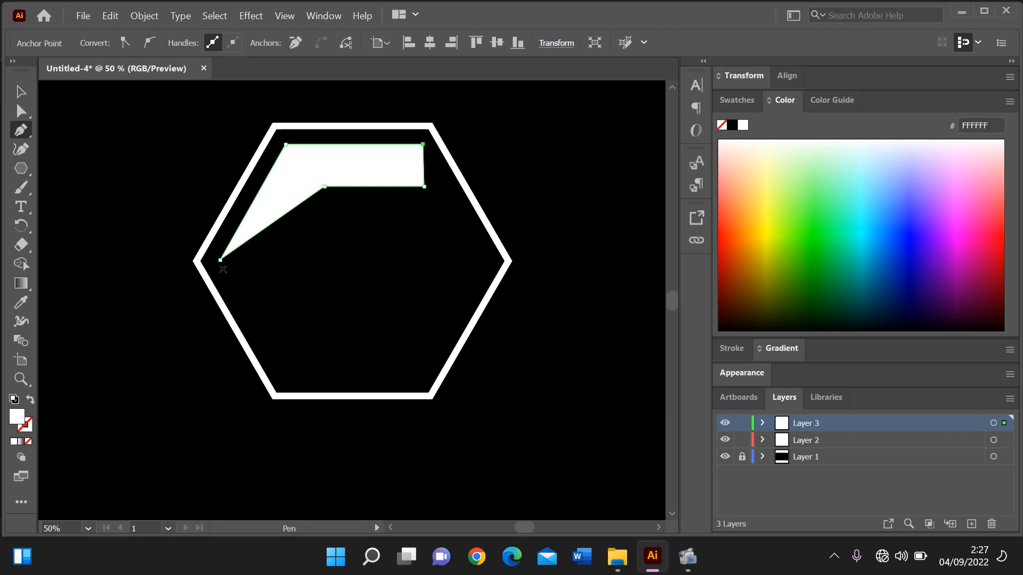
click(222, 269)
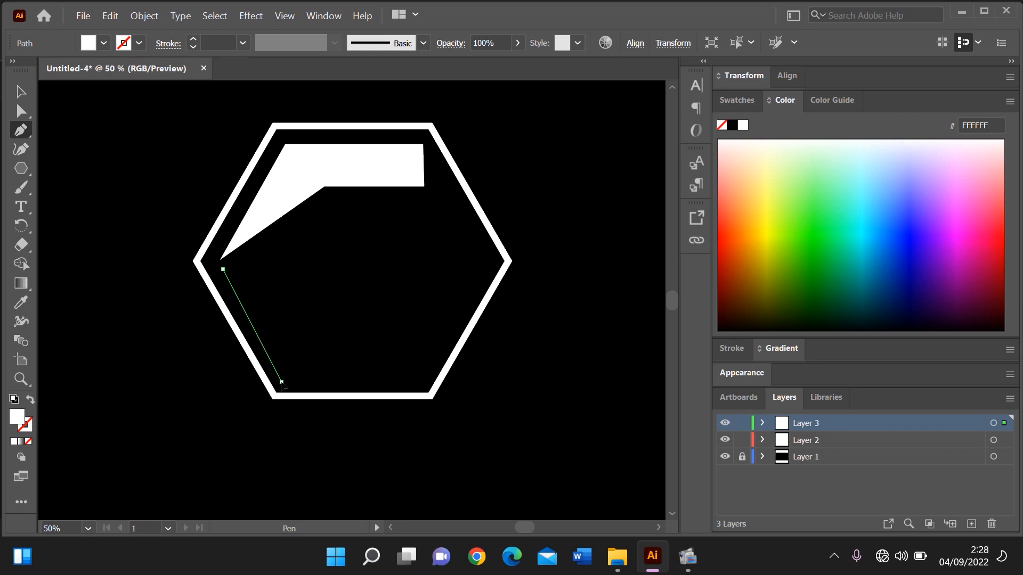
click(281, 382)
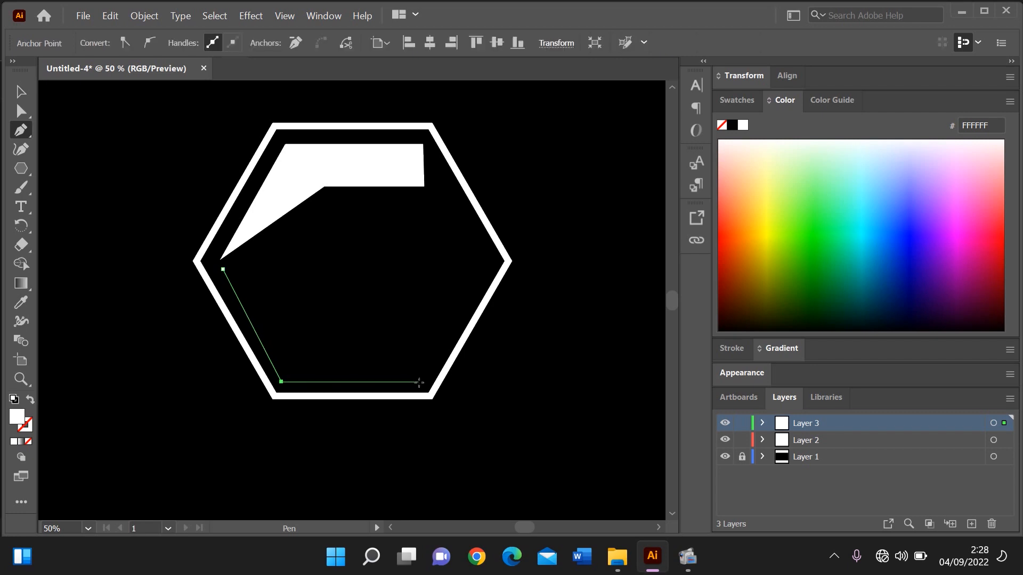
click(419, 382)
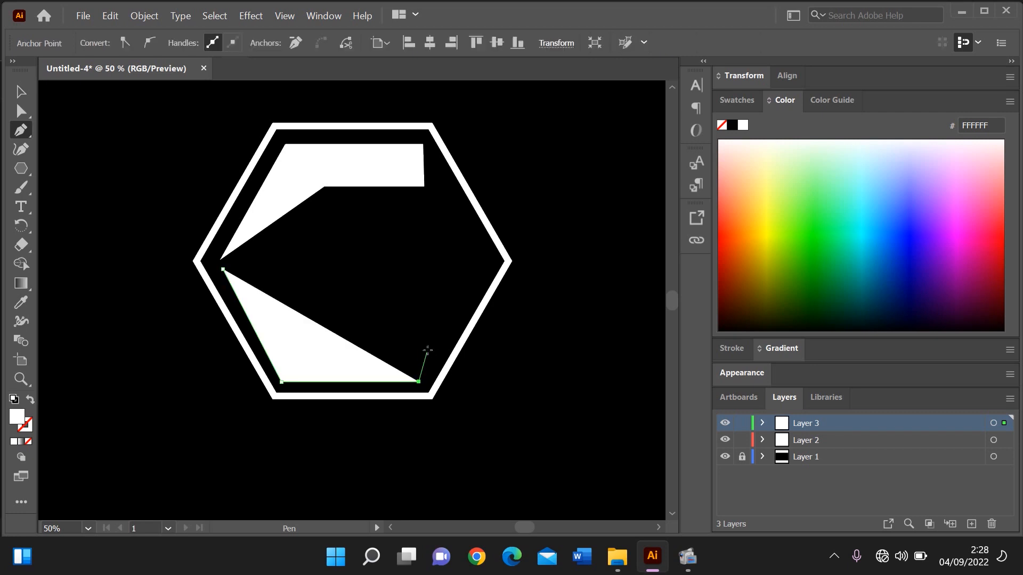
click(441, 346)
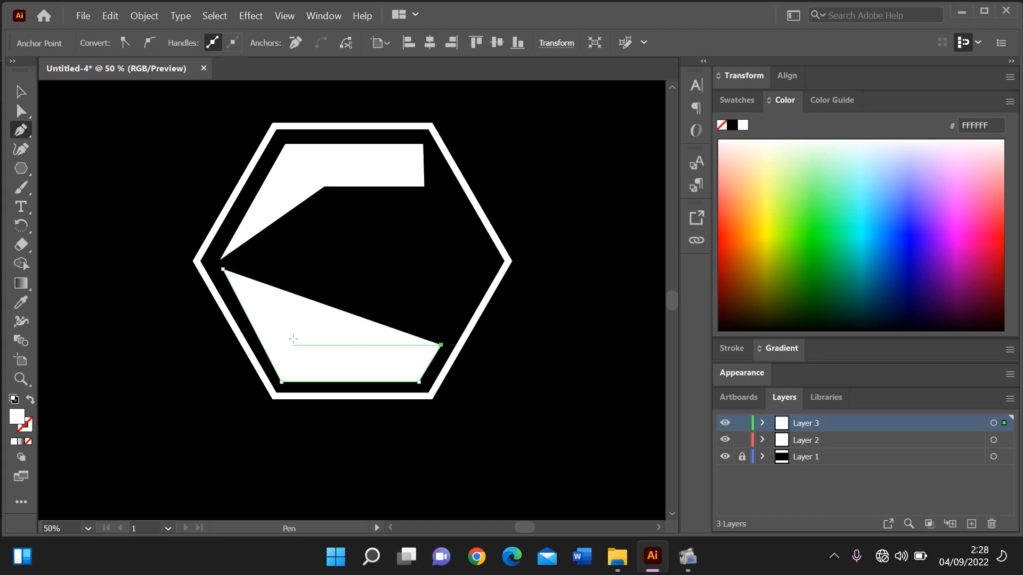
click(293, 343)
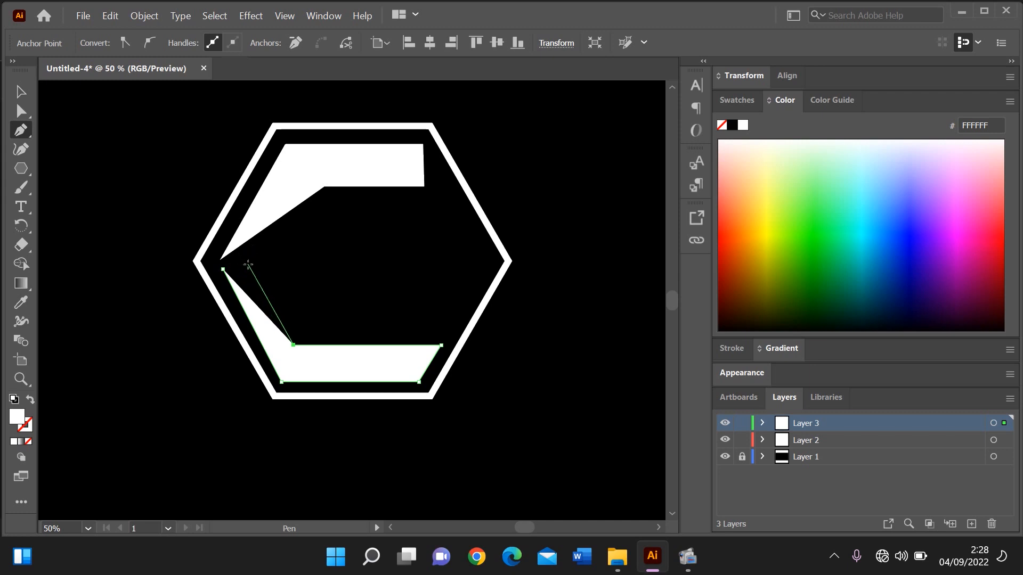
key(ctrl+z)
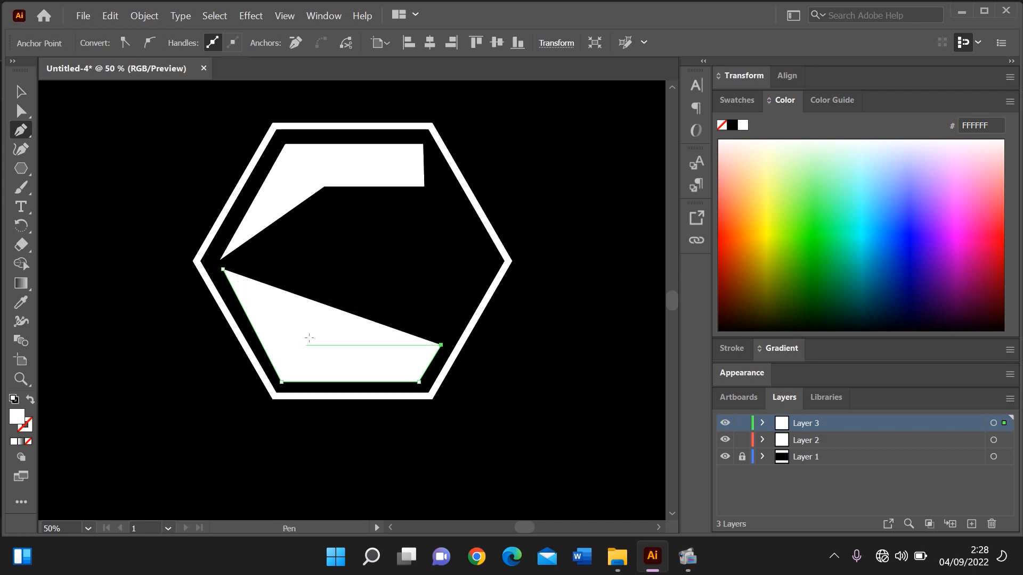
click(313, 345)
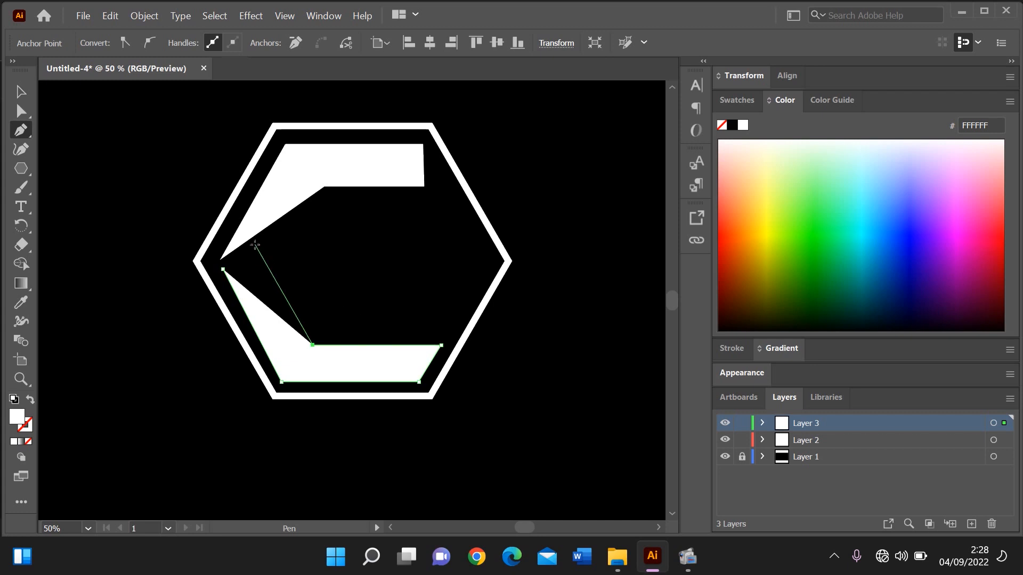
click(256, 245)
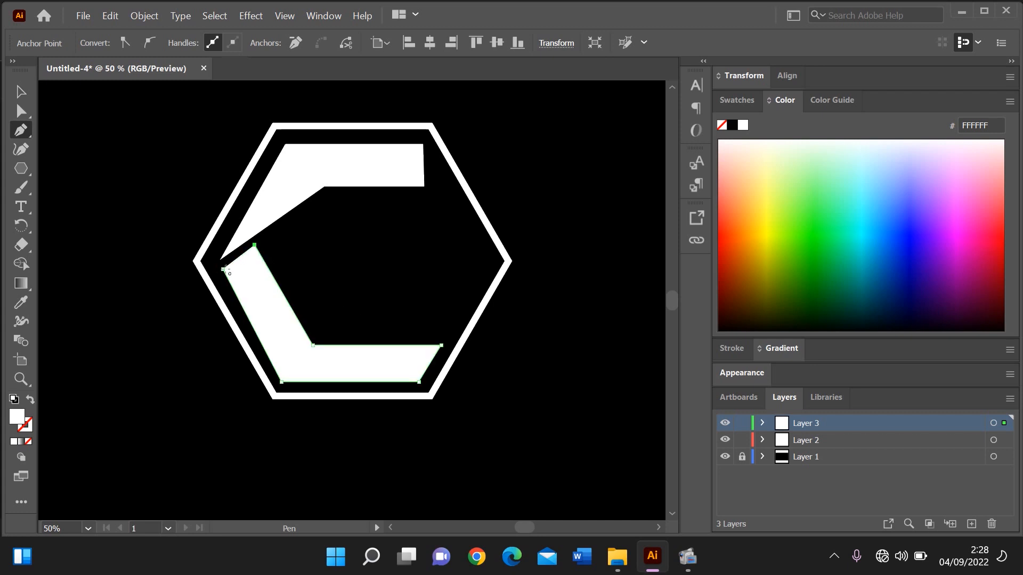
click(225, 269)
click(20, 93)
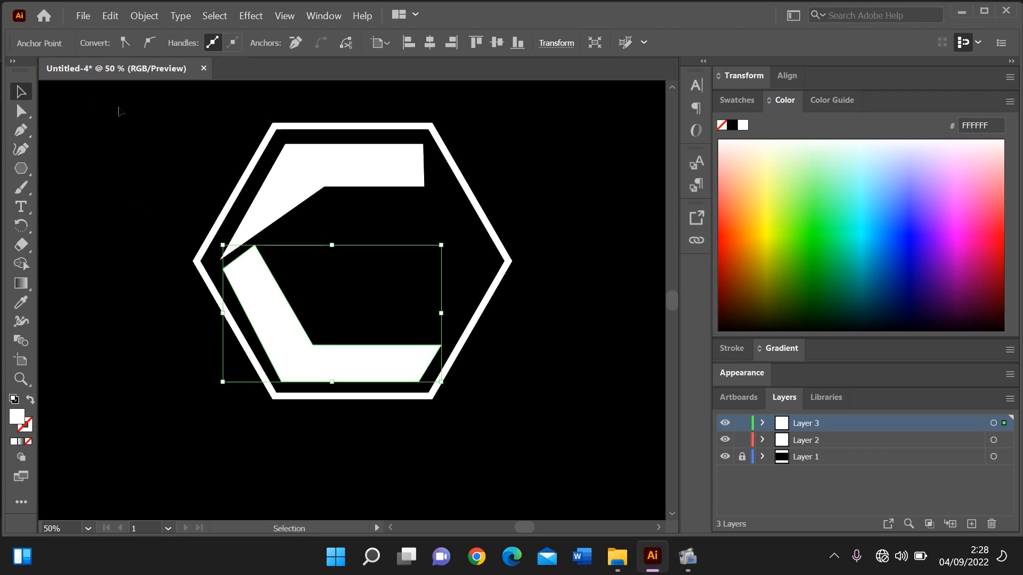
click(118, 109)
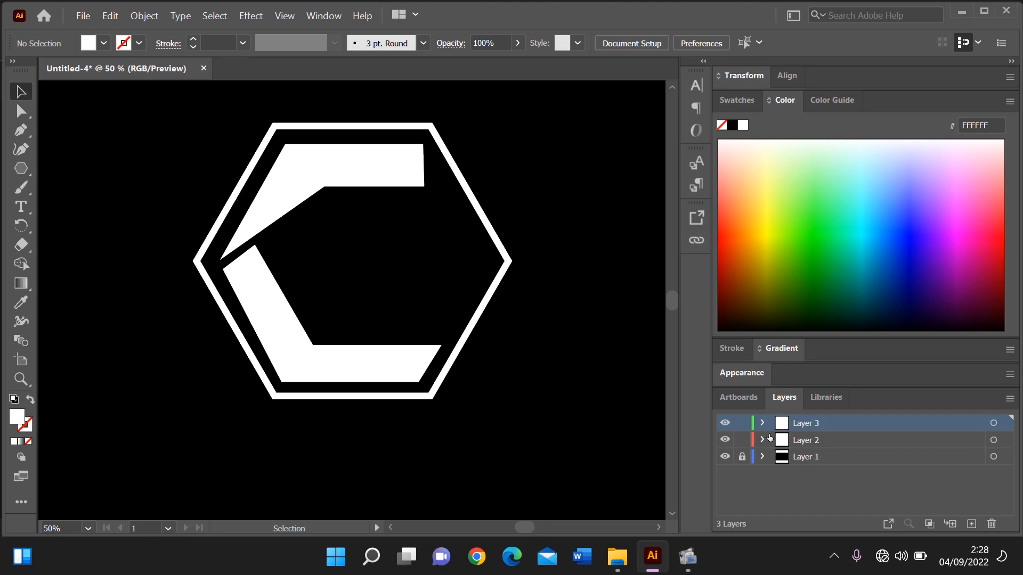
Add a fourth layer and start a point text below and left of the hexagon with a font size of 36 pt
click(971, 525)
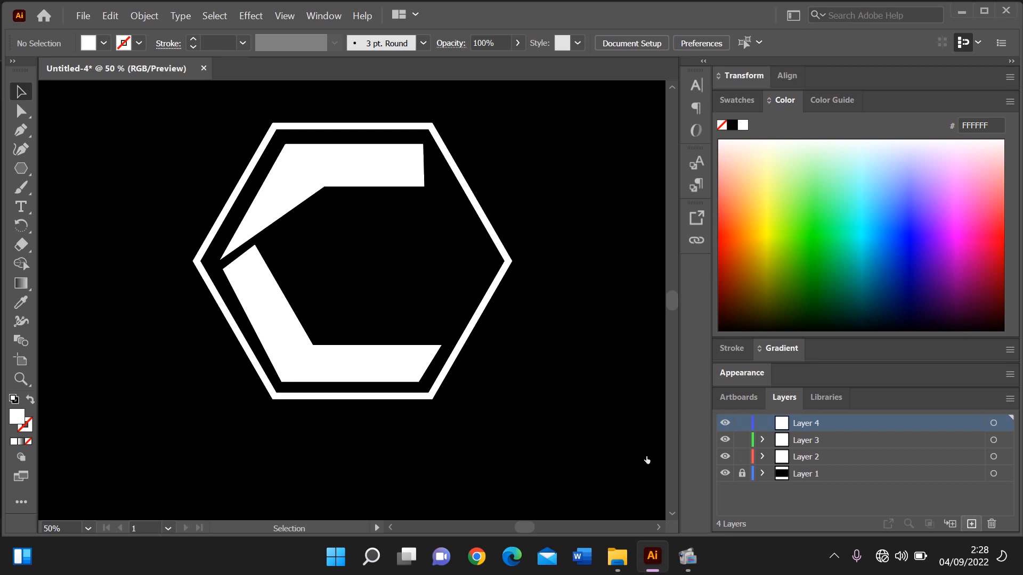
click(21, 207)
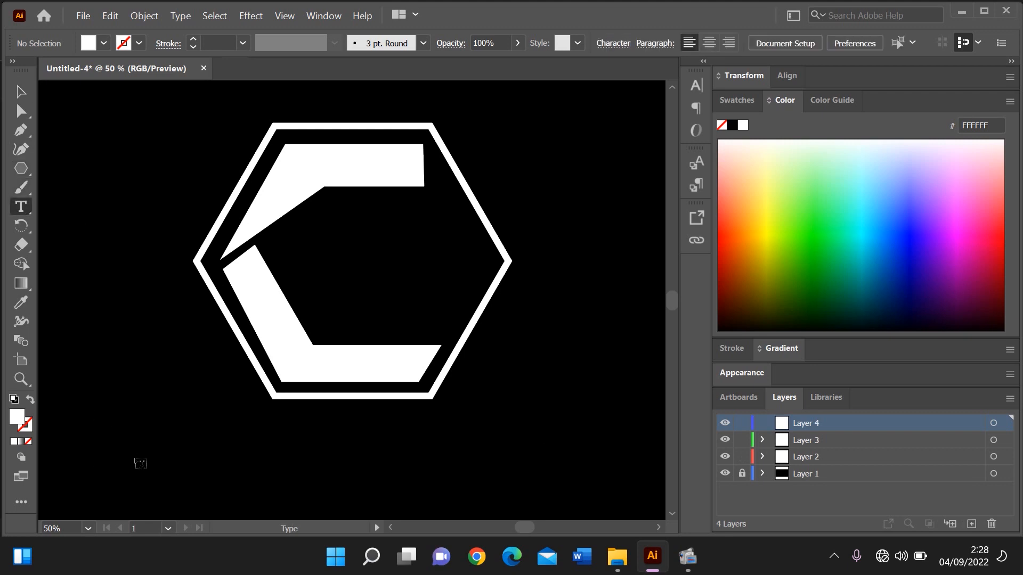
click(133, 462)
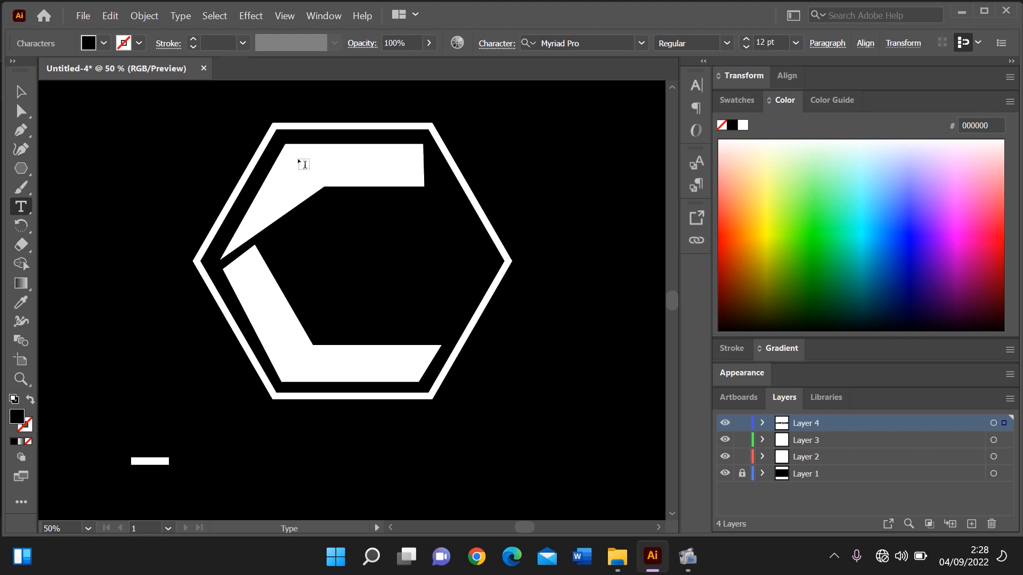
click(796, 43)
click(818, 277)
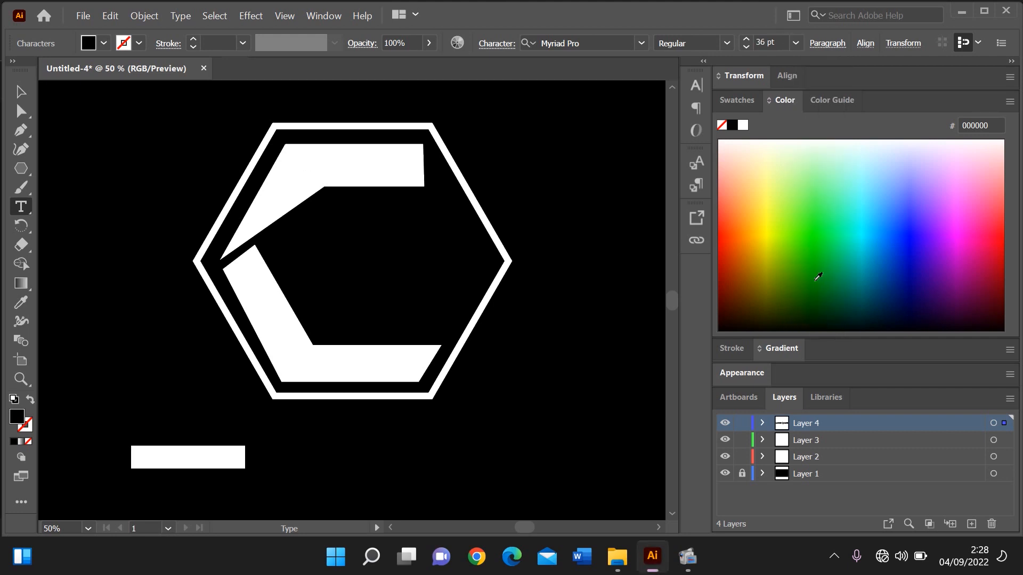
Set the placeholder text's fill to white FFFFFF and replace it with CINEMATIC
double_click(17, 420)
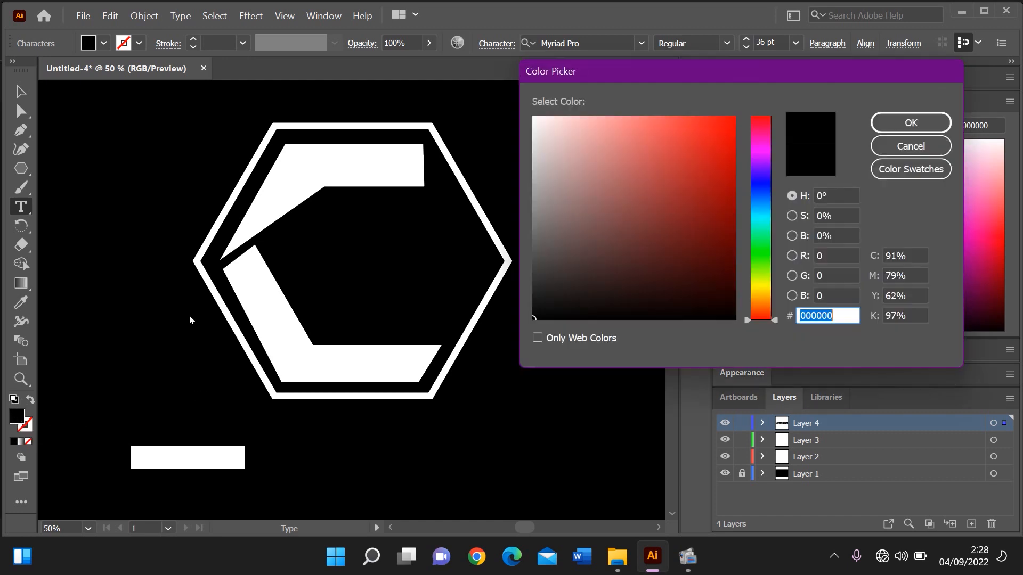
drag(548, 124, 522, 111)
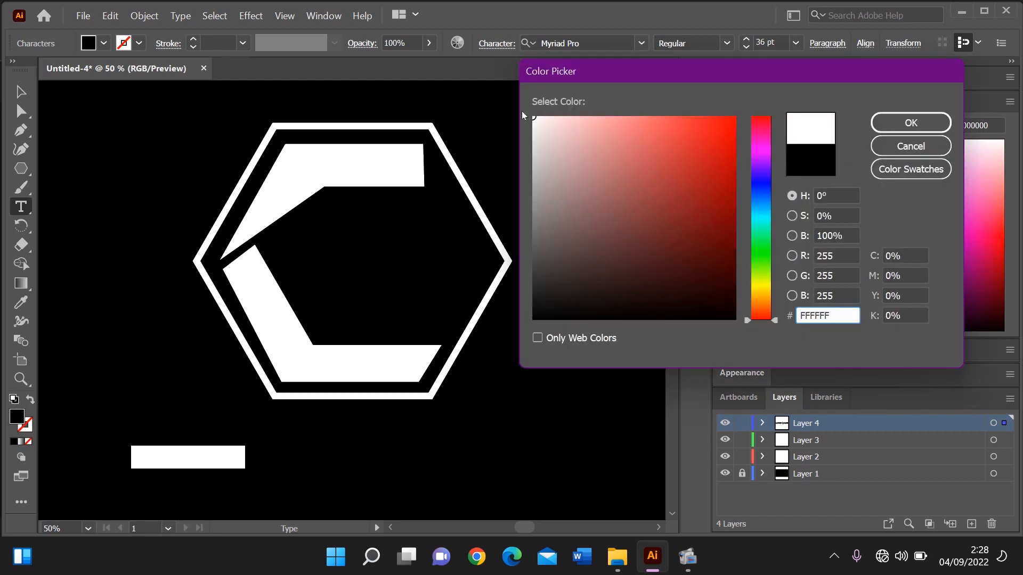
key(Return)
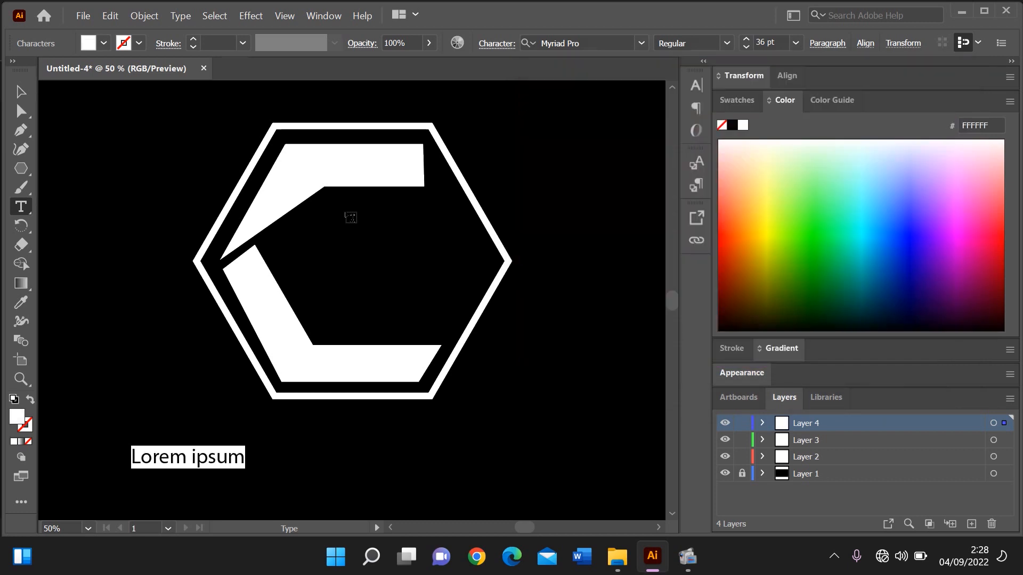
text(CI)
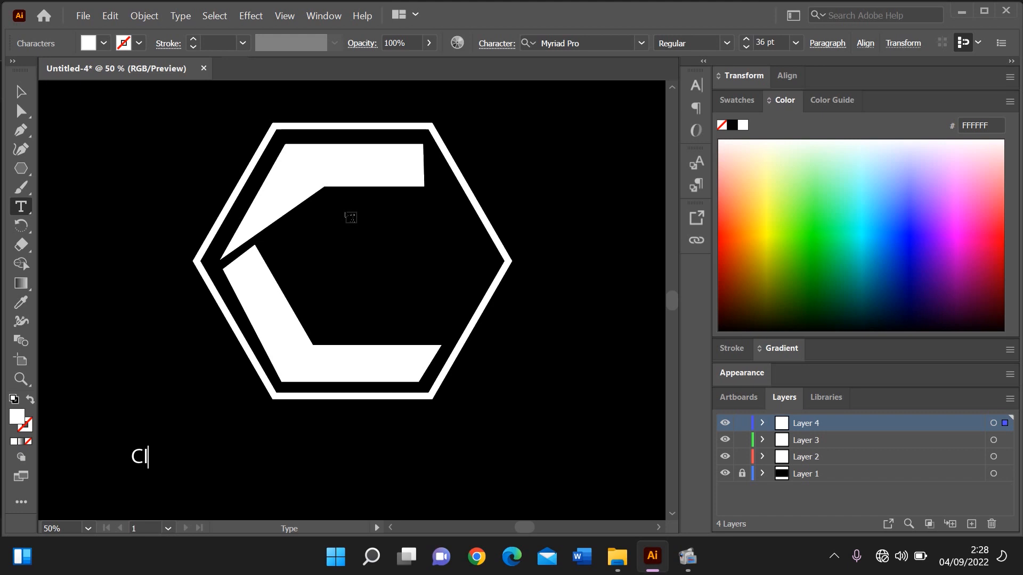
text(NEMATIC)
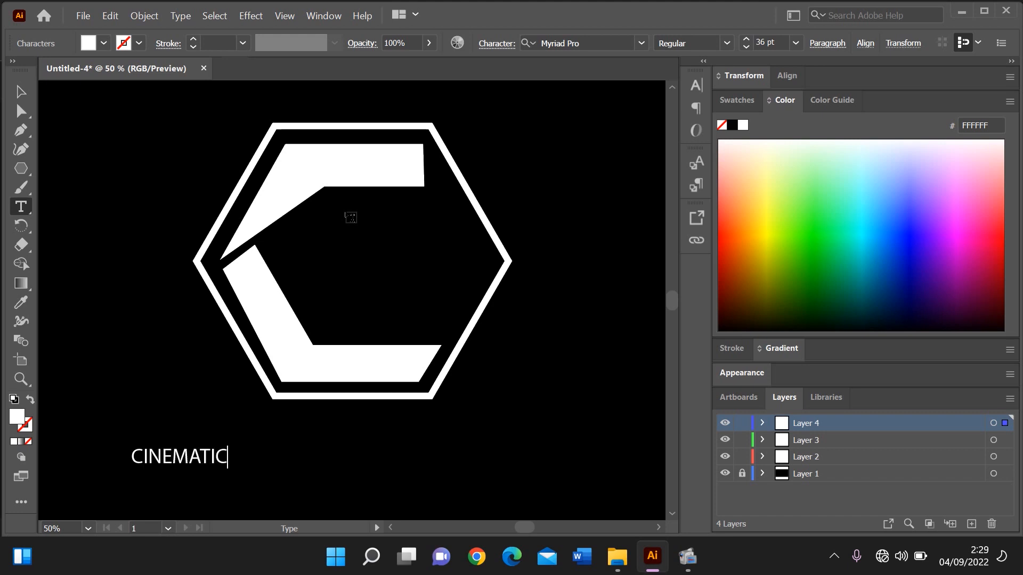
Change the font of the whole CINEMATIC text to Arial Bold
key(ctrl+a)
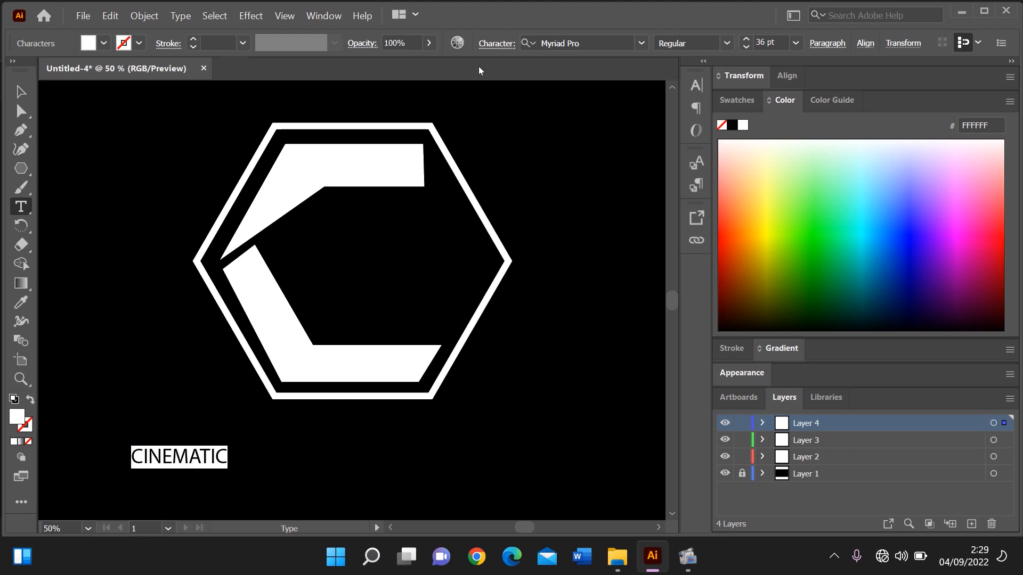
click(613, 43)
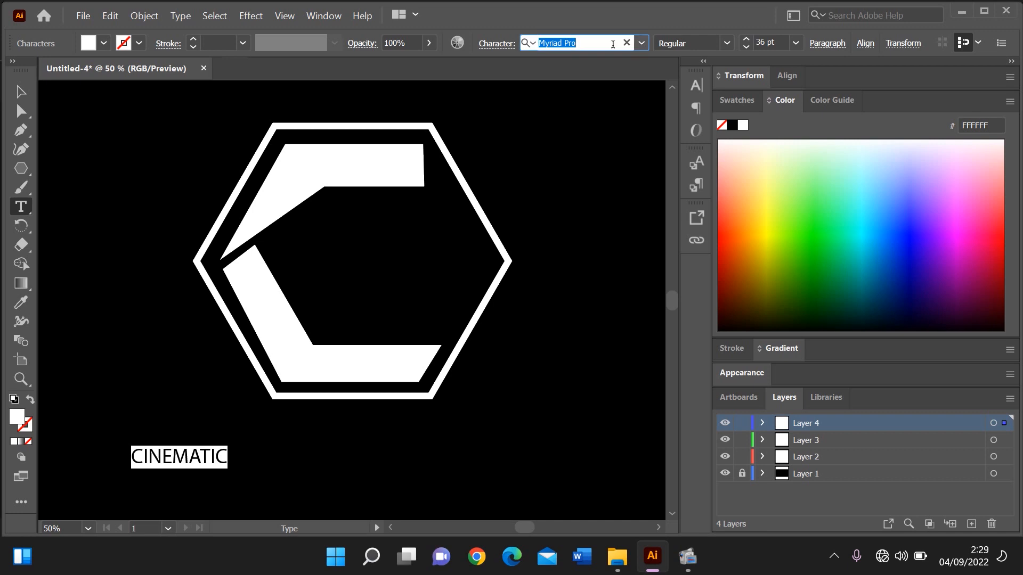
text(ARIAL)
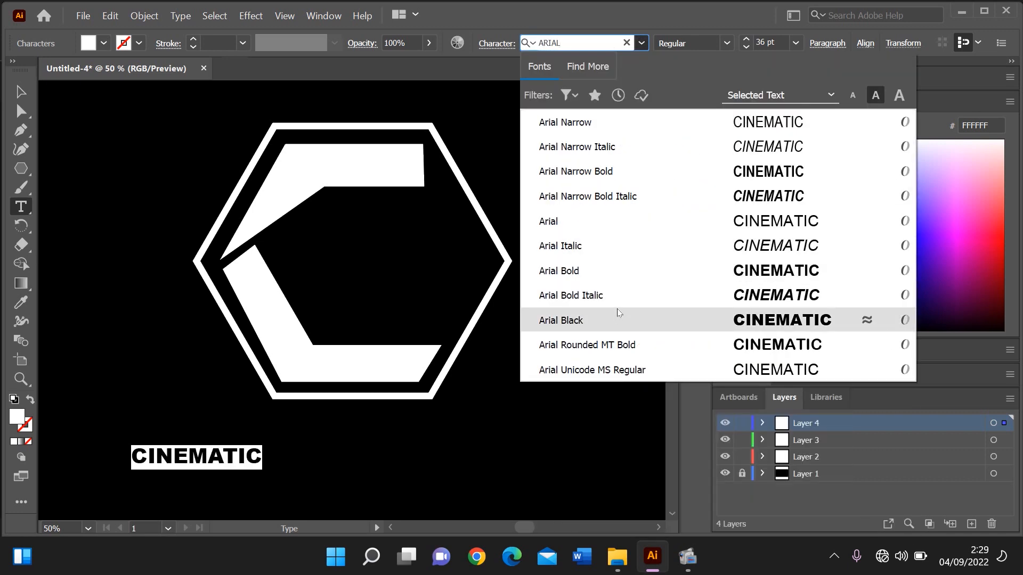
click(616, 283)
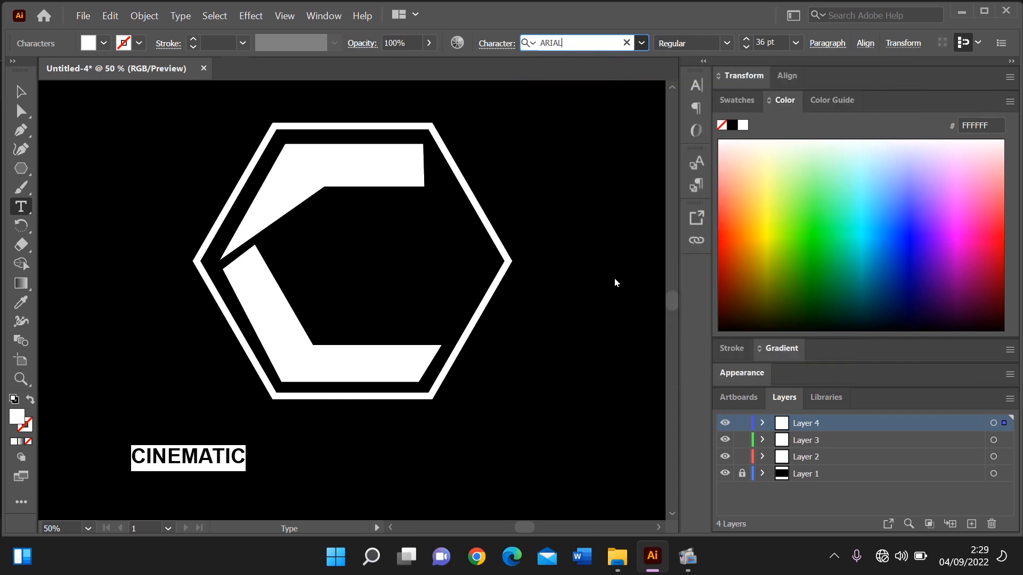
Enlarge the CINEMATIC text to nearly the hexagon's width and position it centred just below the hexagon
click(18, 90)
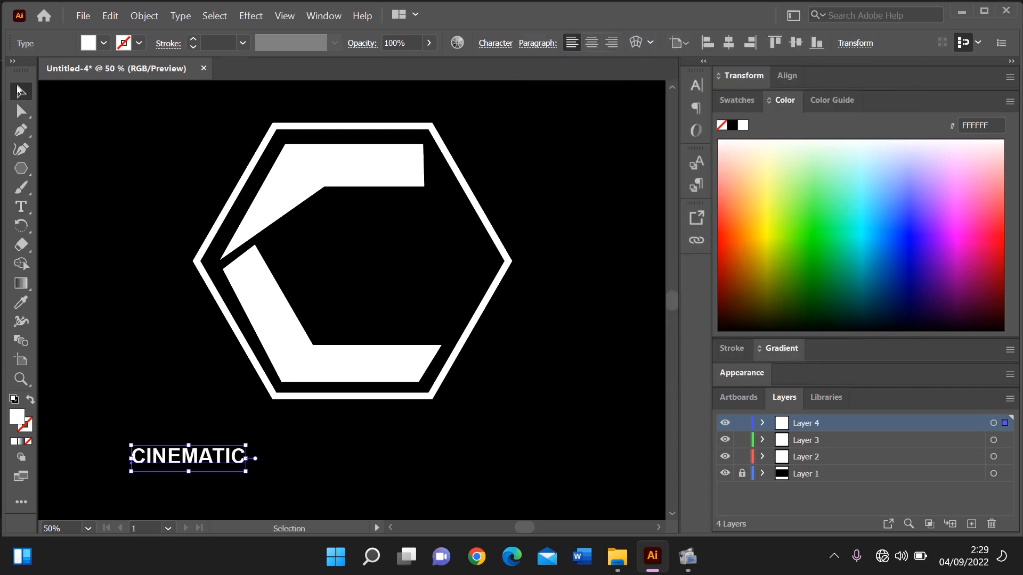
drag(220, 461, 496, 485)
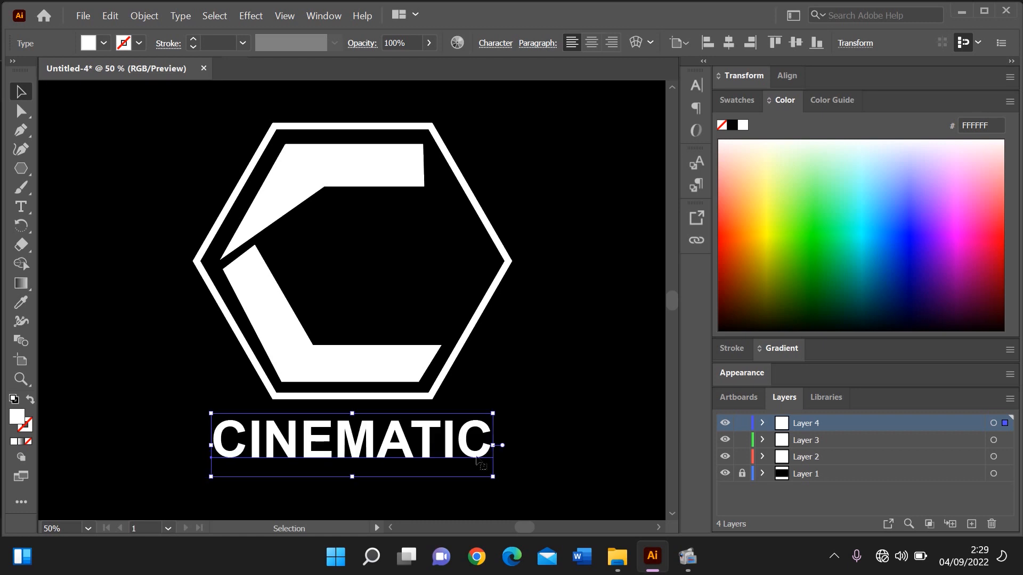
drag(463, 443, 461, 447)
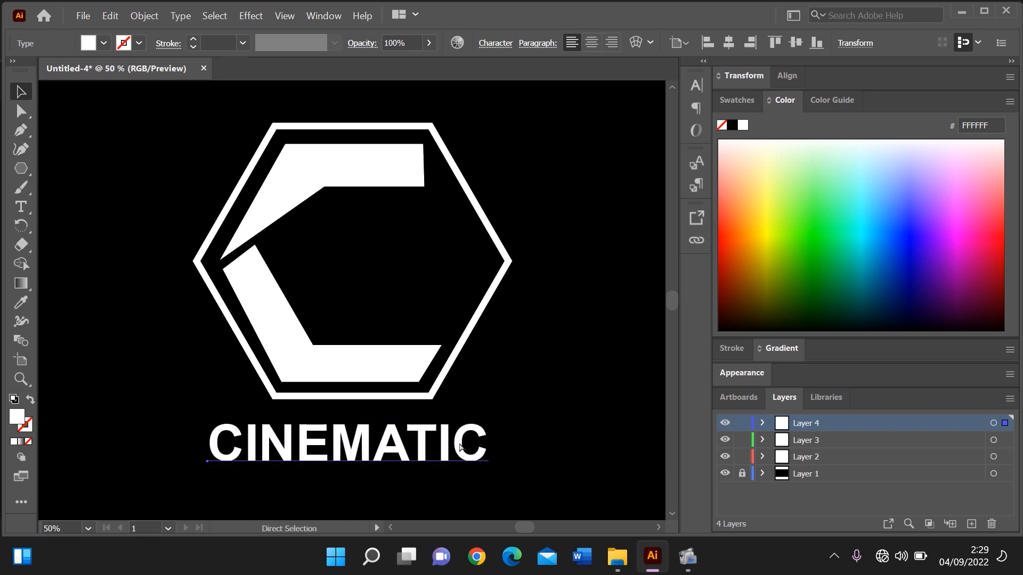
Add a fifth layer and start a new point text below and left of the CINEMATIC text
key(ctrl+minus)
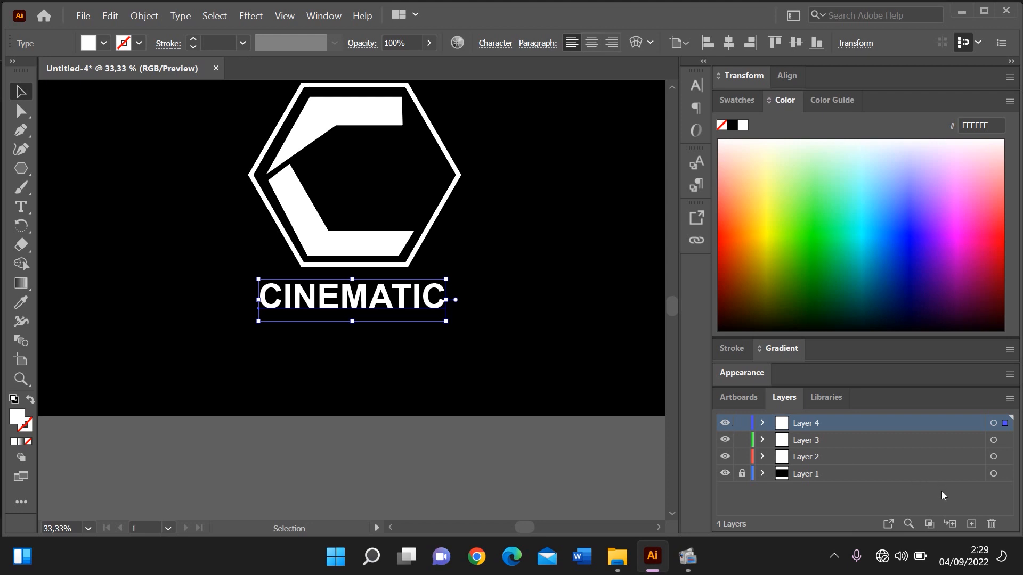
click(973, 524)
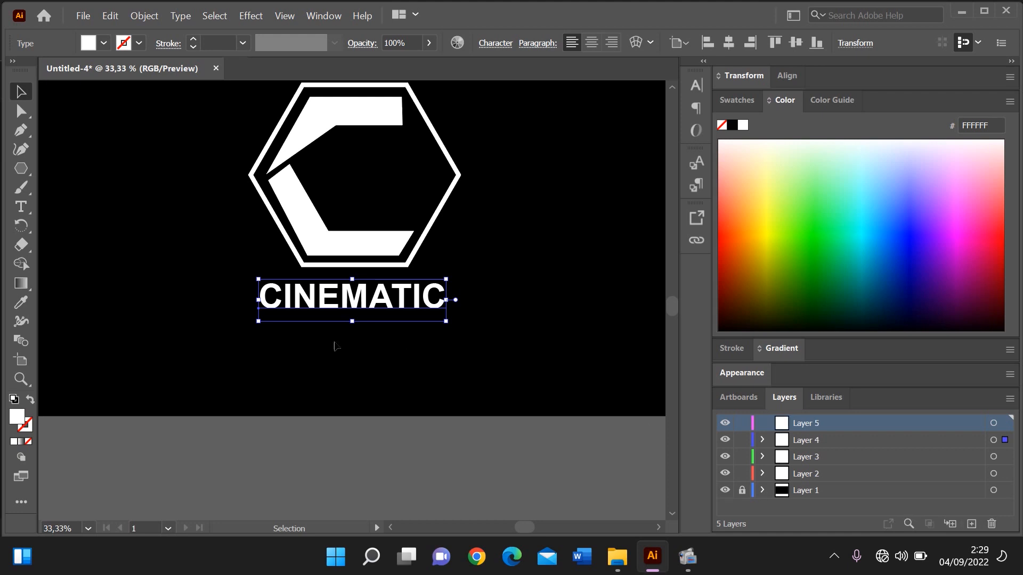
click(29, 209)
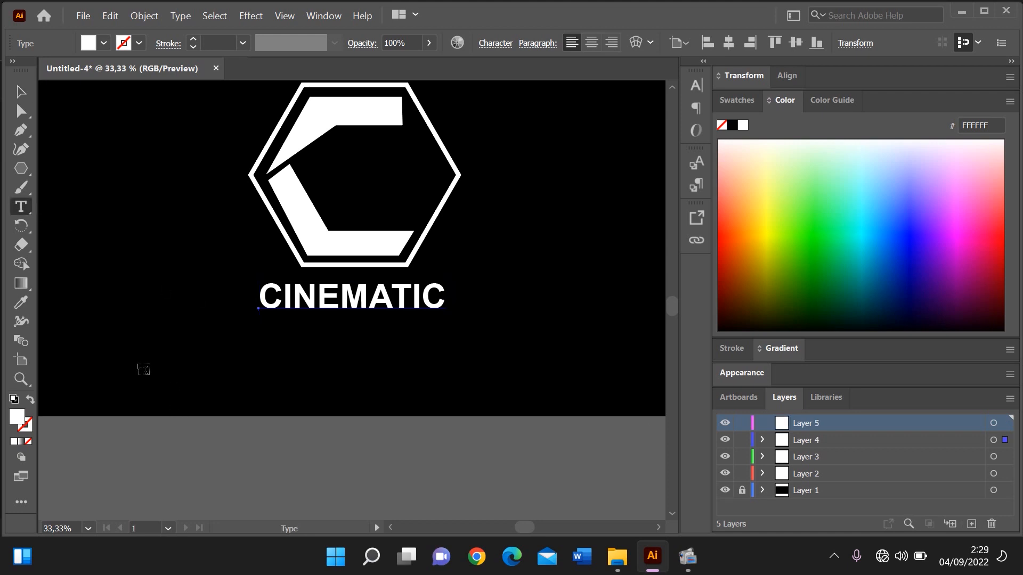
click(138, 364)
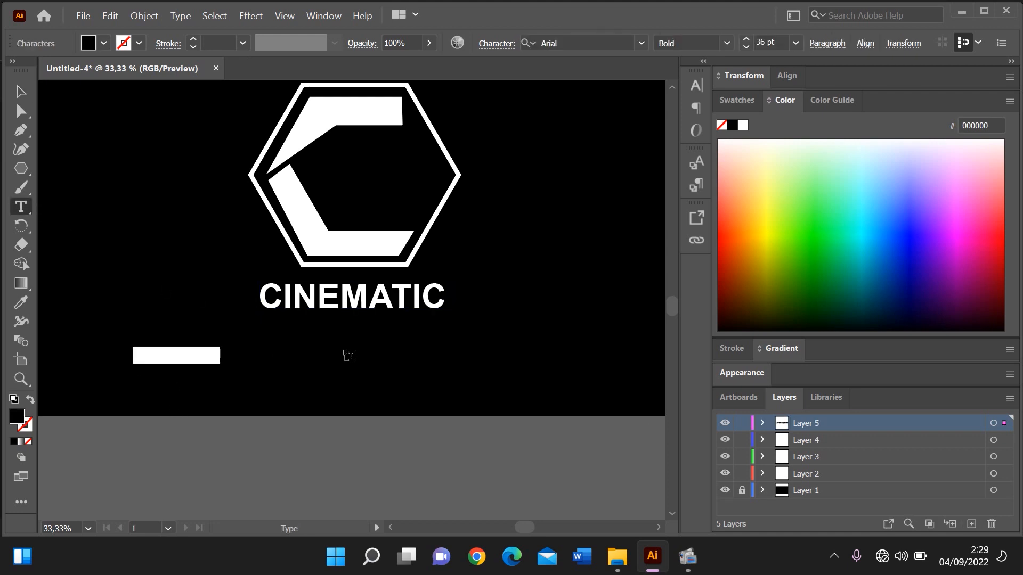
text(P)
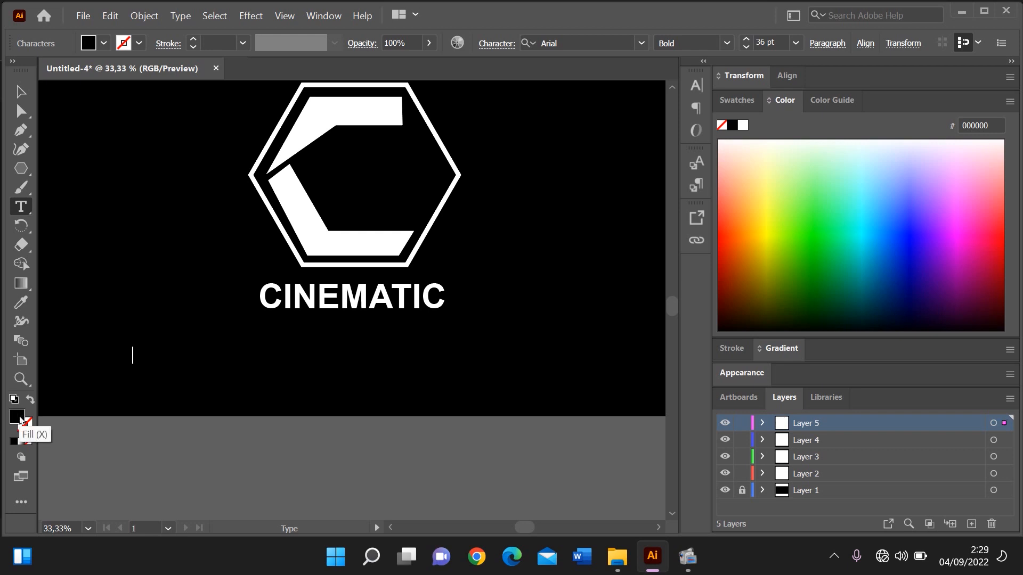
Set the new text's fill colour to white FFFFFF
double_click(19, 419)
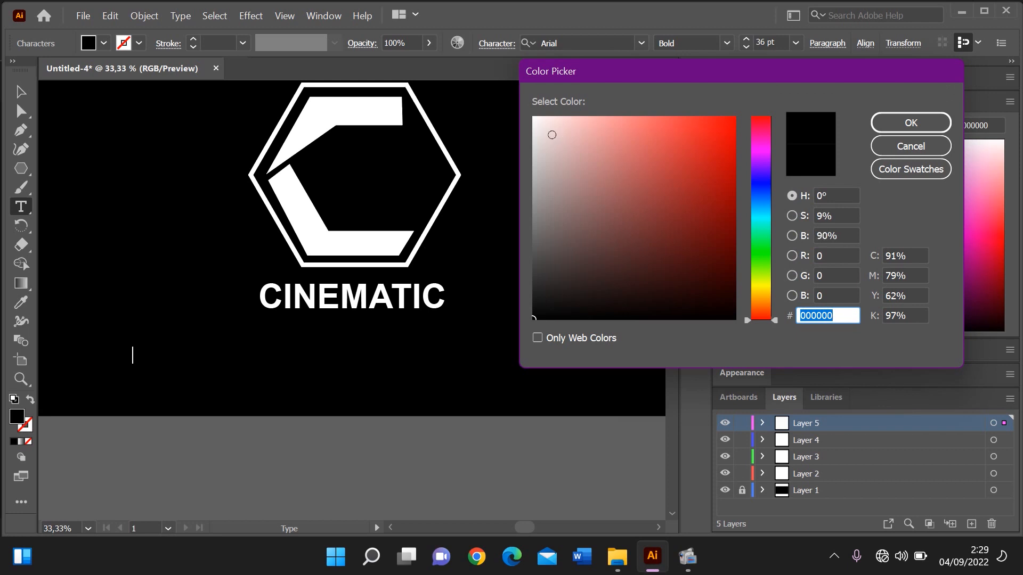
click(533, 119)
click(527, 114)
key(Return)
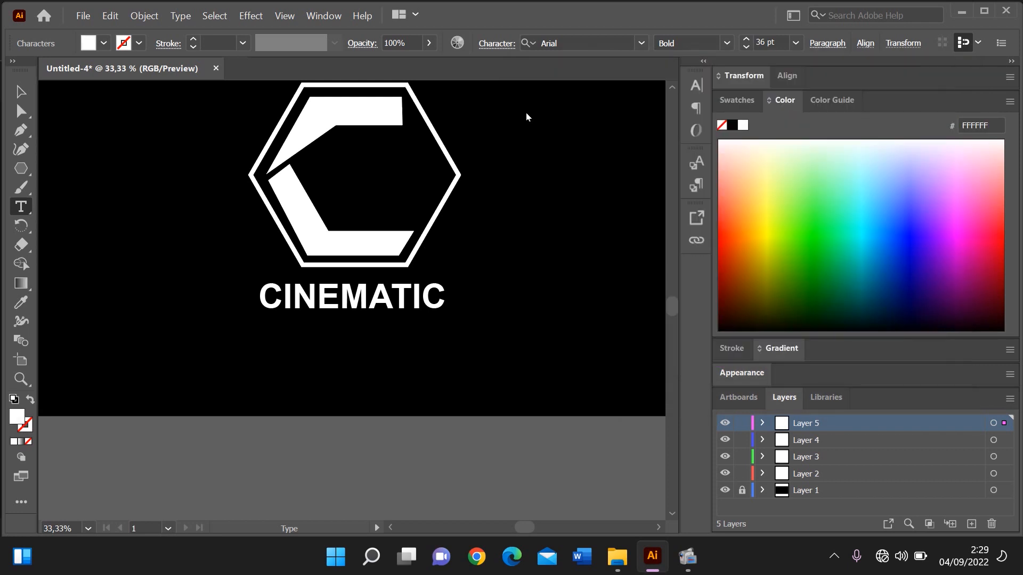
Enter the tagline PRODUCTION in capitals with a space between each letter
text(P R O D U C )
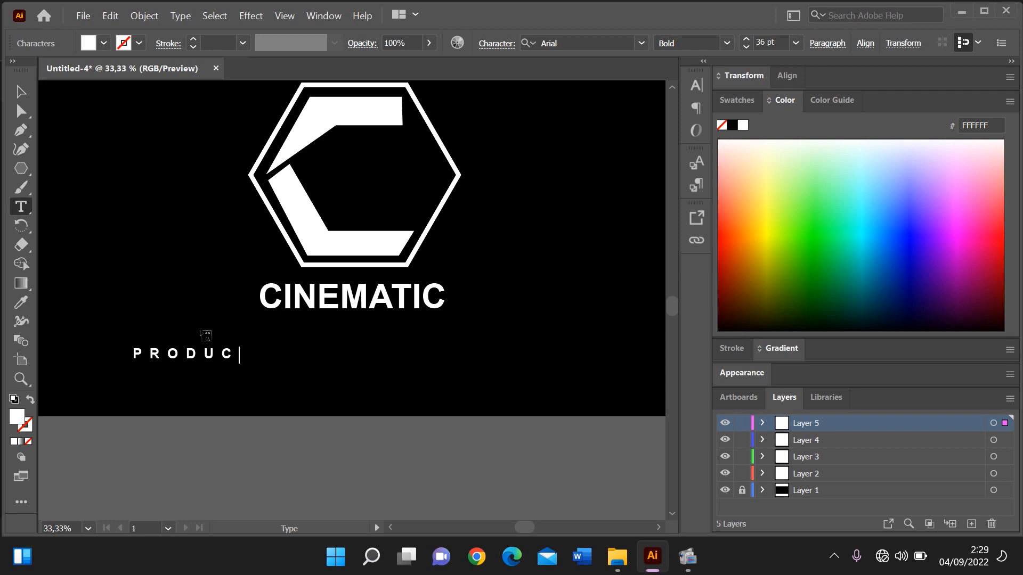
text(T I O N)
Change the font style of the whole PRODUCTION text to Arial Regular
key(ctrl)
key(ctrl+a)
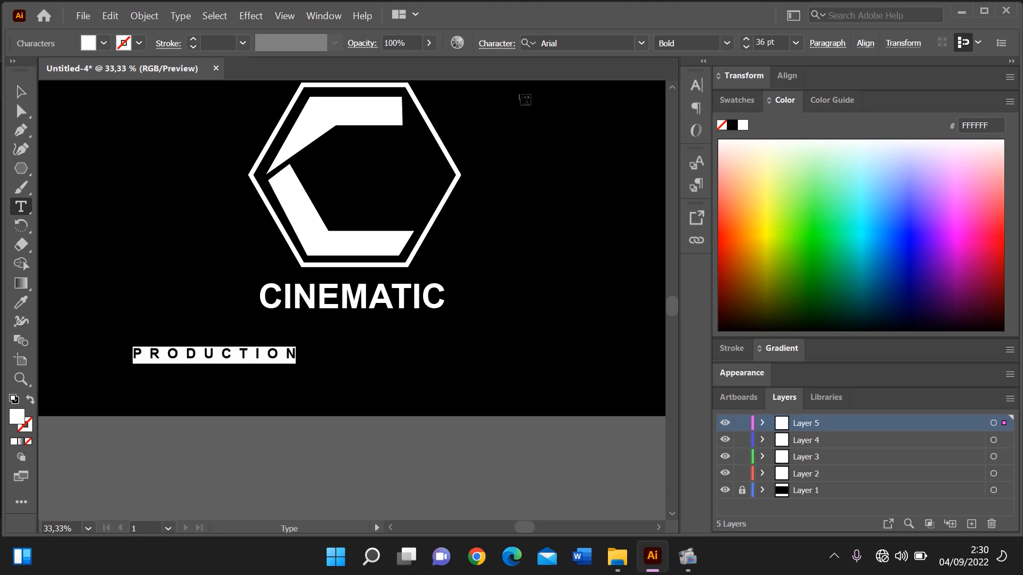
click(725, 46)
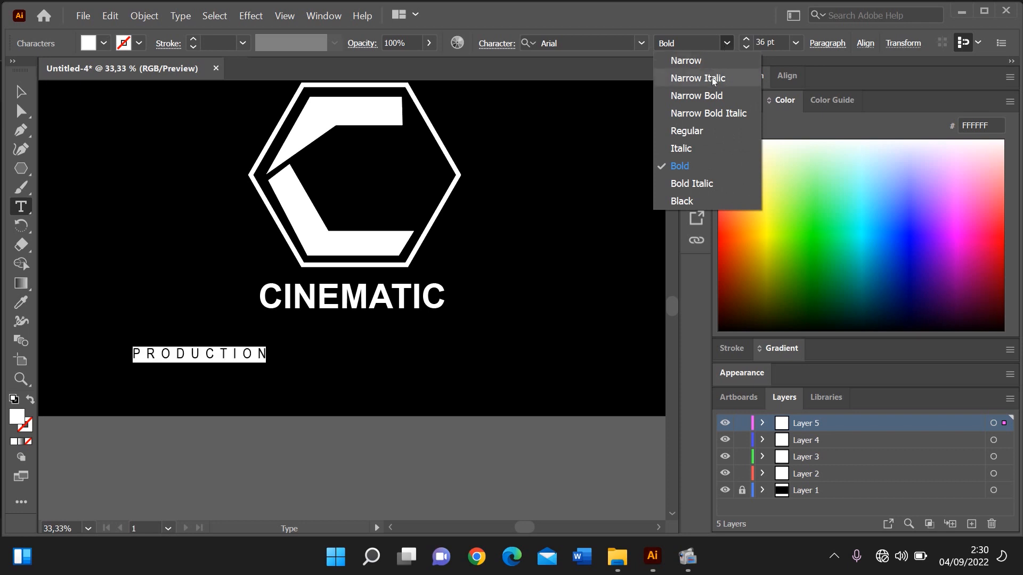
click(688, 131)
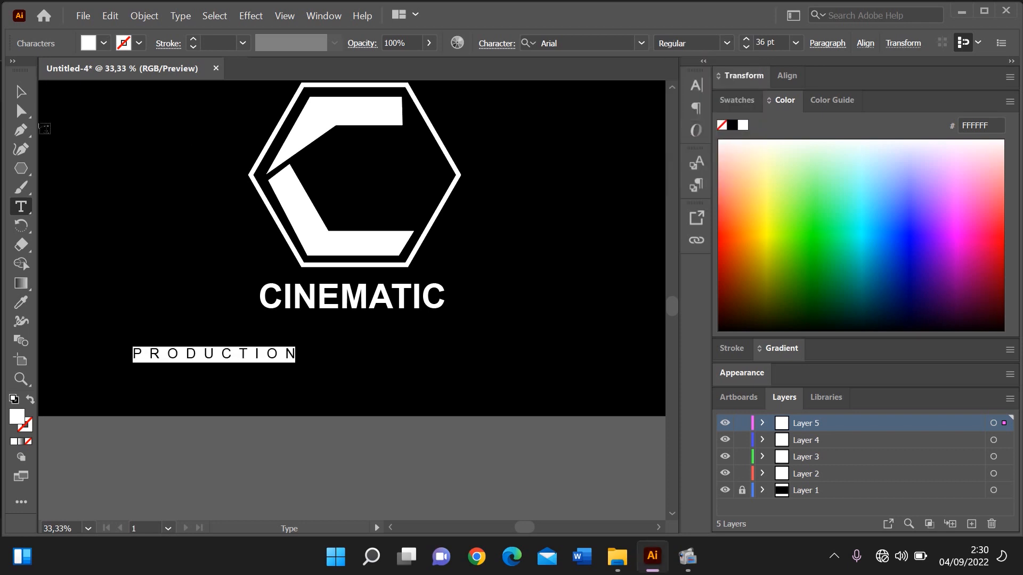
Enlarge the PRODUCTION text slightly to nearly CINEMATIC's width and position it centred directly beneath that word
click(22, 93)
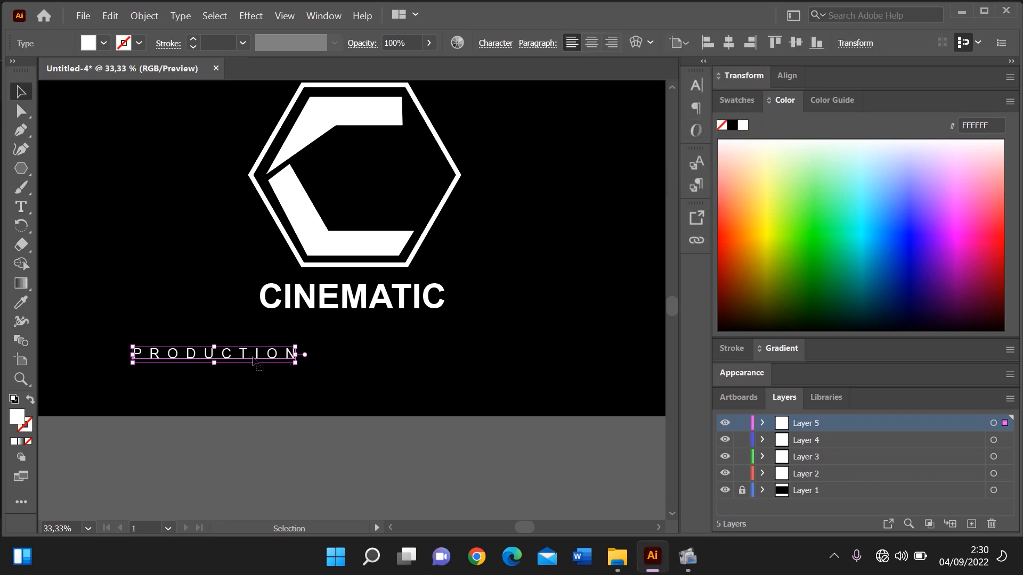
drag(246, 361, 444, 342)
key(Left)
key(Left)
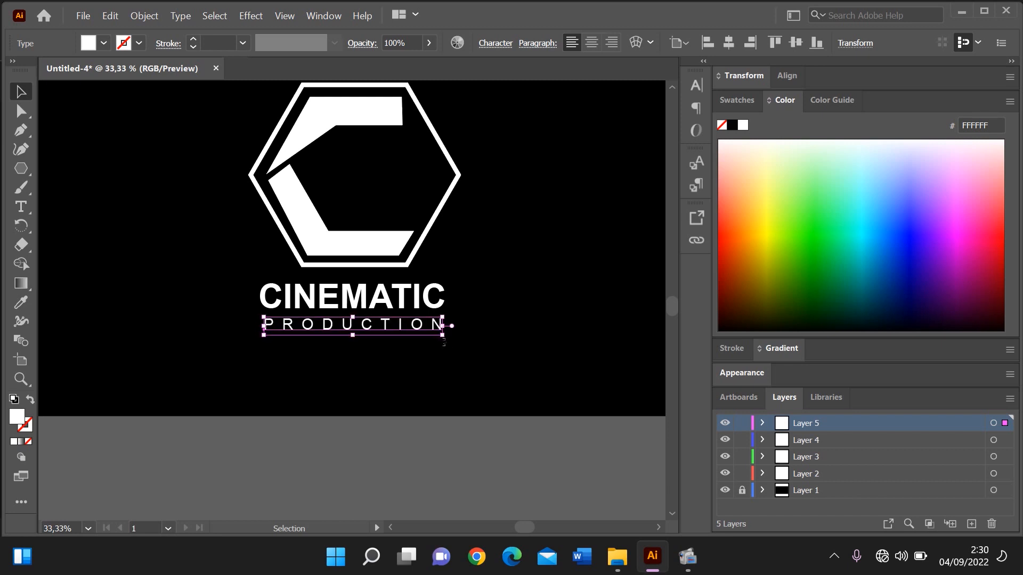
key(Left)
click(510, 327)
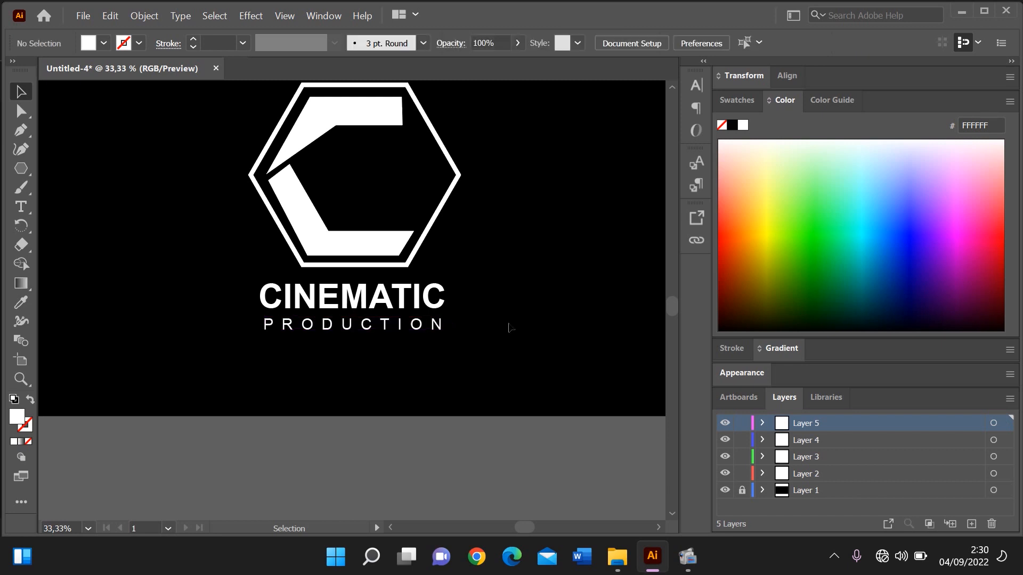
Nudge the CINEMATIC and PRODUCTION texts together slightly to the right to centre them under the hexagon
key(ctrl+minus)
key(ctrl+minus)
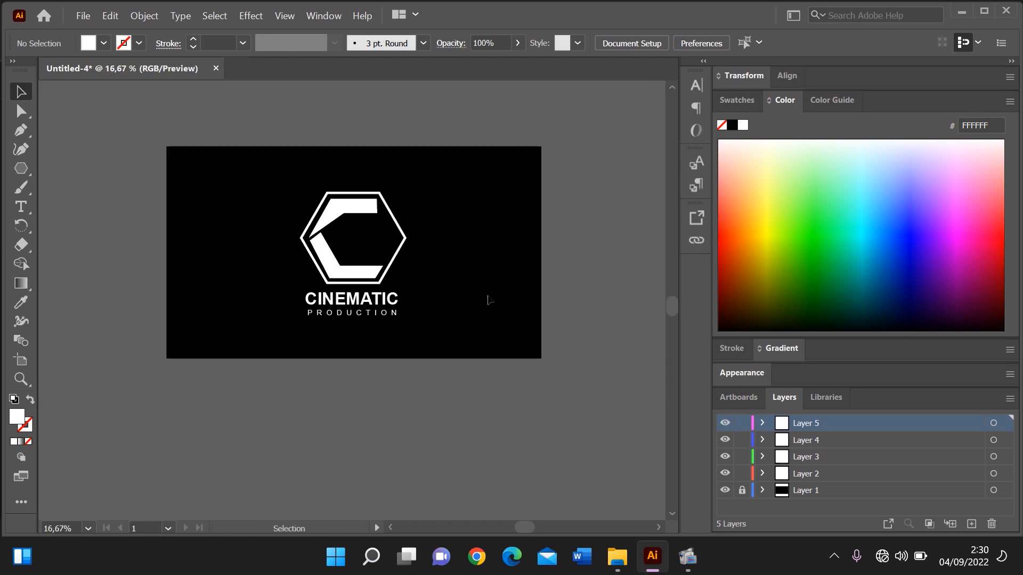
drag(424, 300, 296, 332)
key(Right)
key(Right)
key(Right)
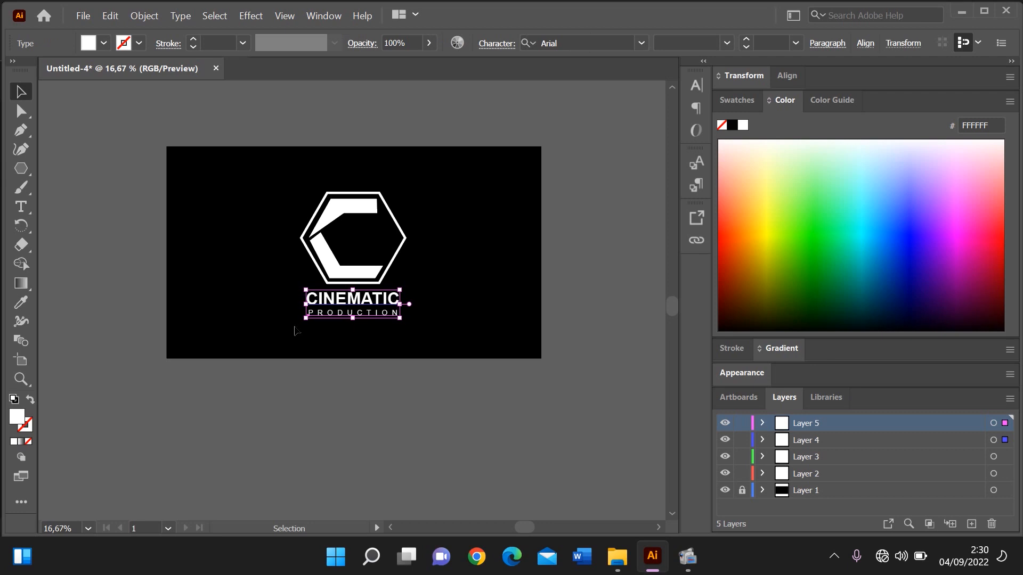
click(228, 265)
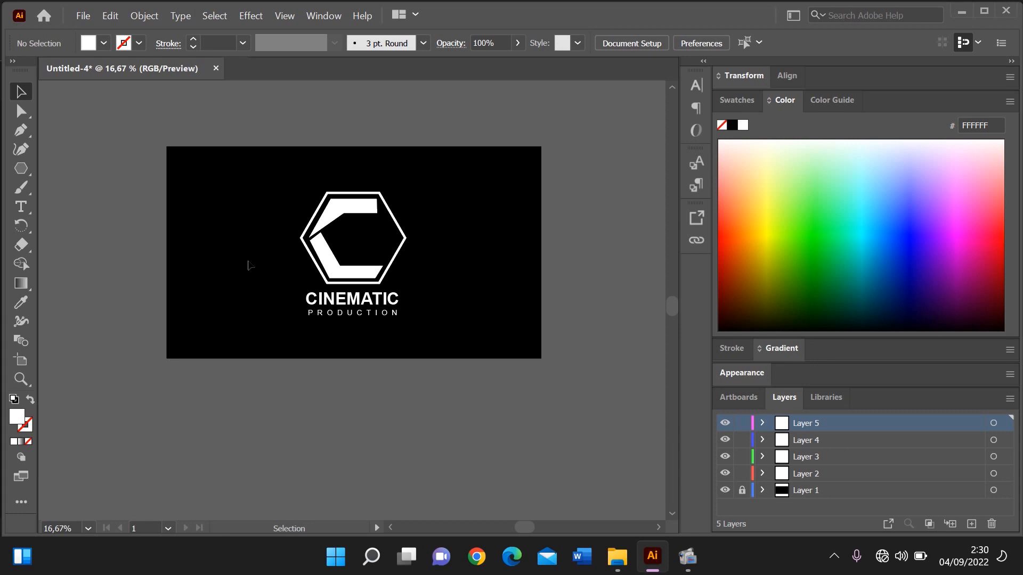
drag(292, 308, 426, 332)
key(Right)
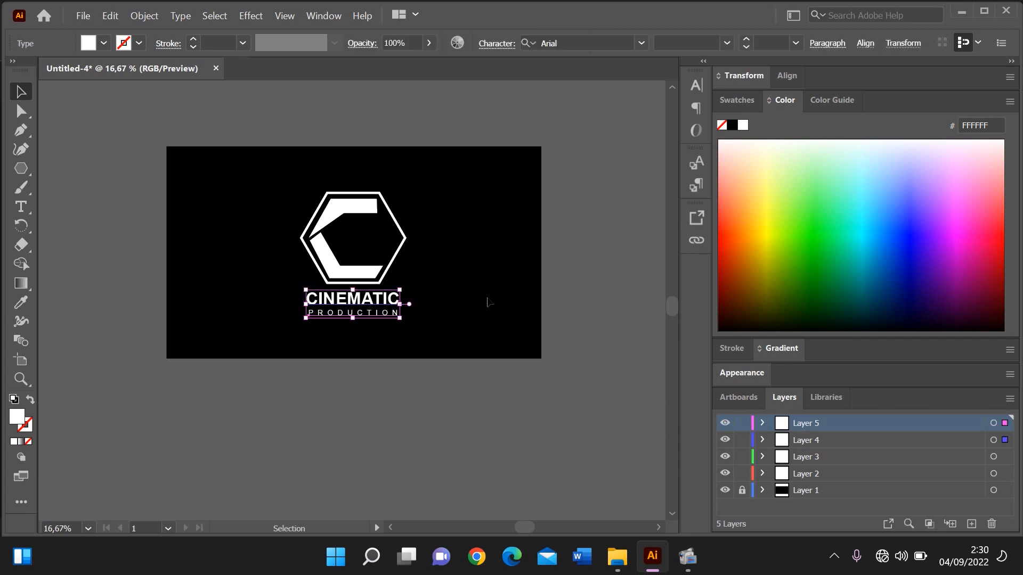
key(Right)
key(Right)
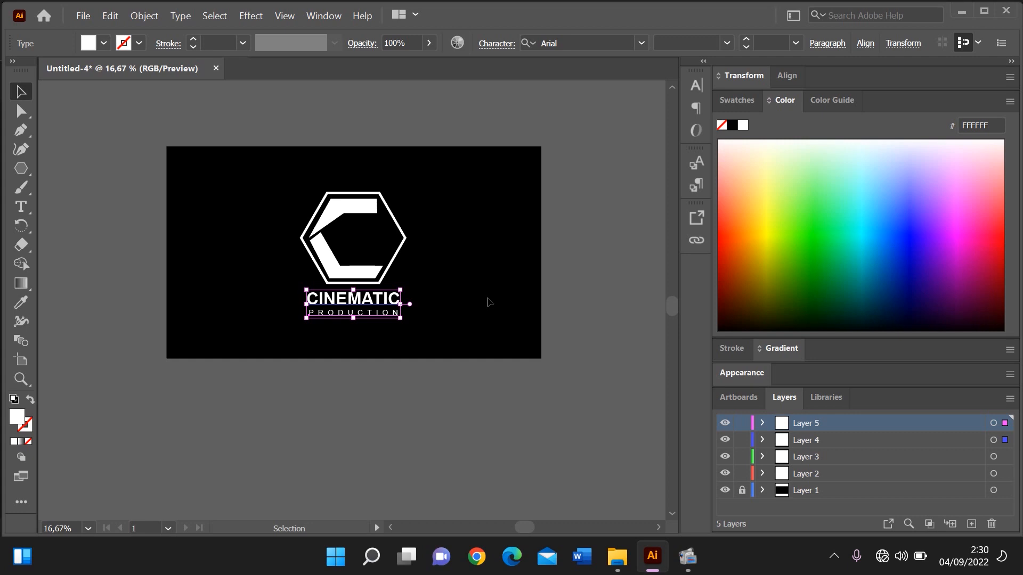
click(541, 292)
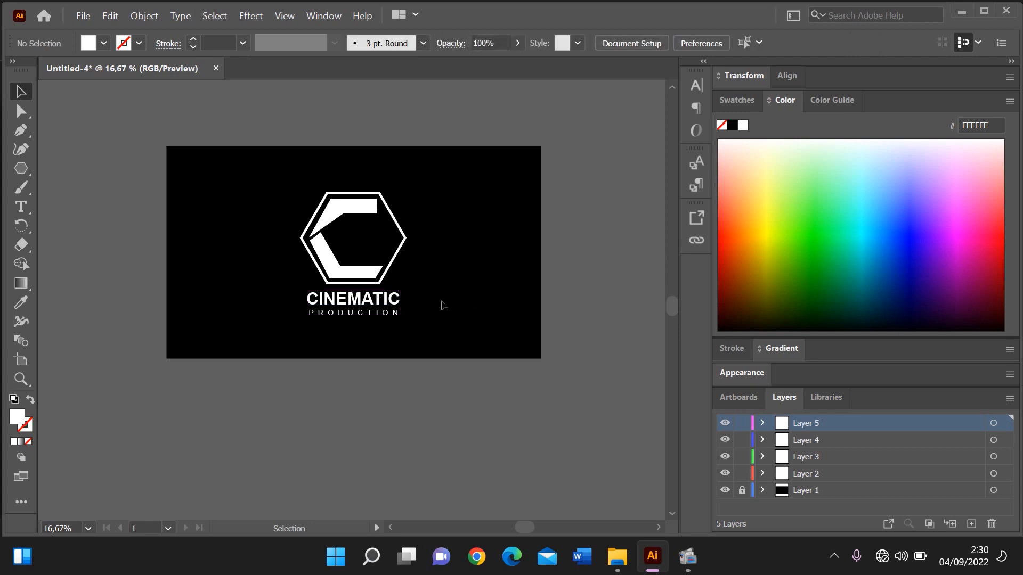
click(368, 322)
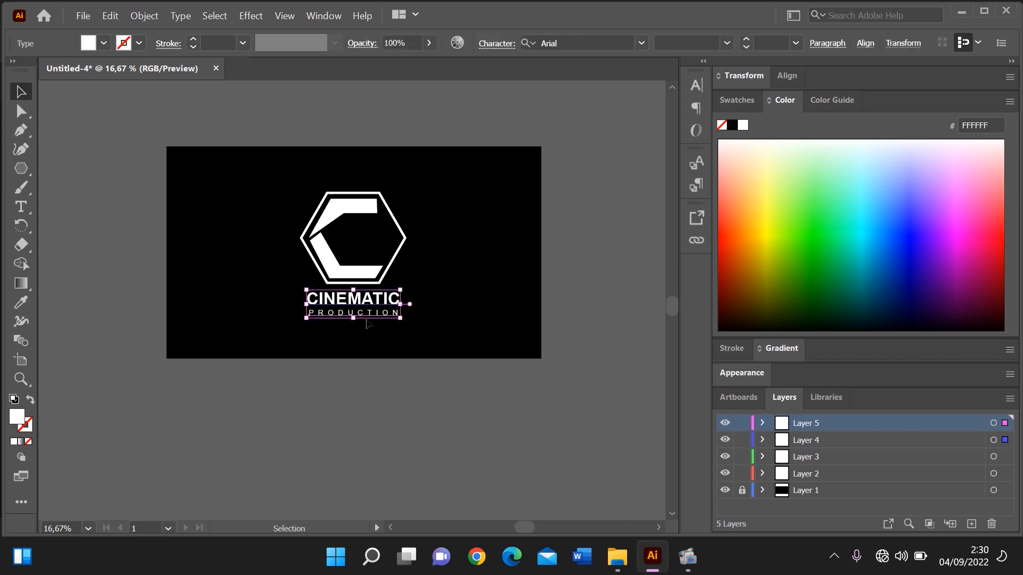
click(521, 226)
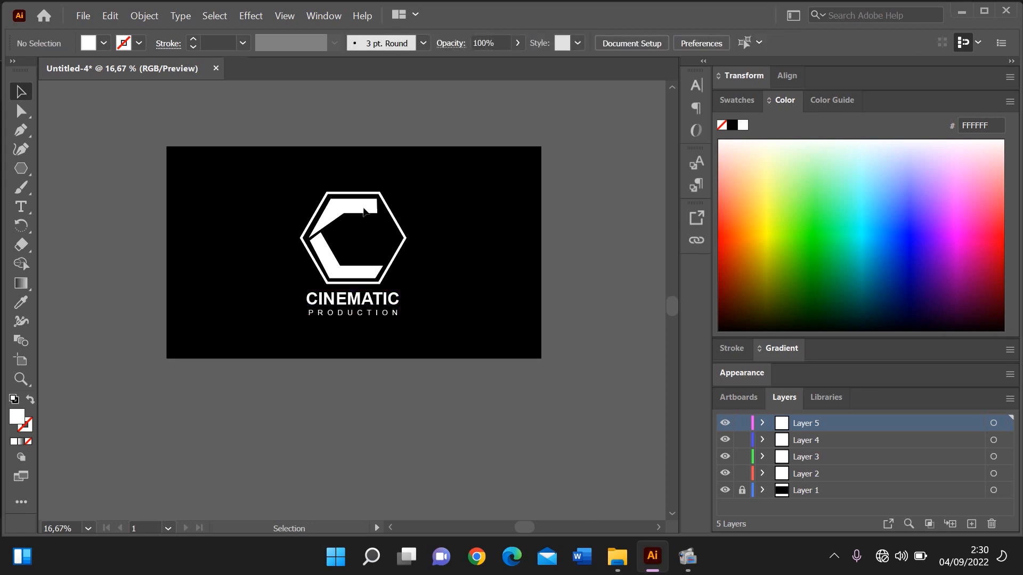
Move the hexagon, the C shapes and both texts together slightly upward on the black background
drag(285, 170, 408, 355)
drag(434, 356, 435, 356)
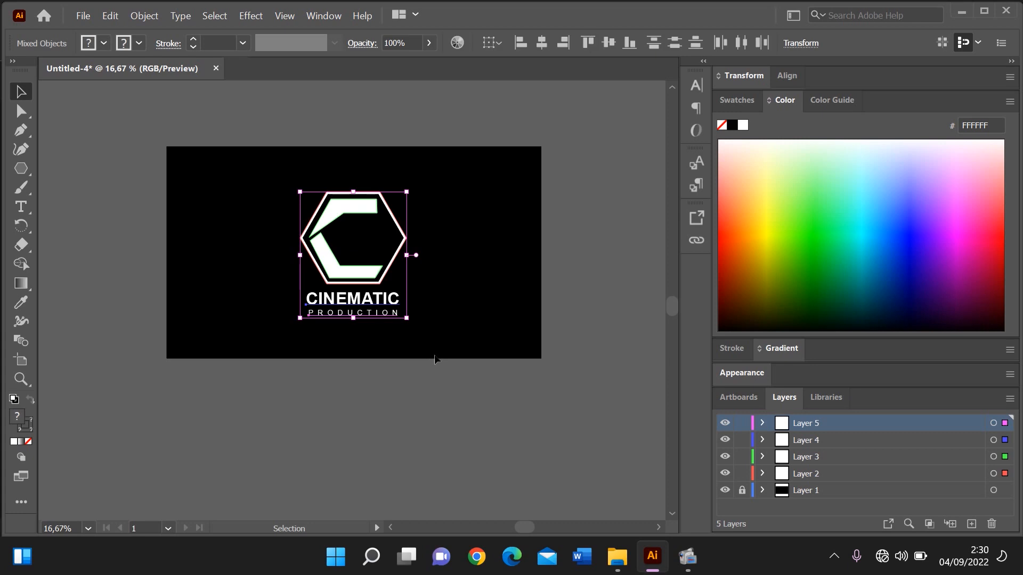
key(Up)
key(Up)
key(Up)
key(Up)
key(Up)
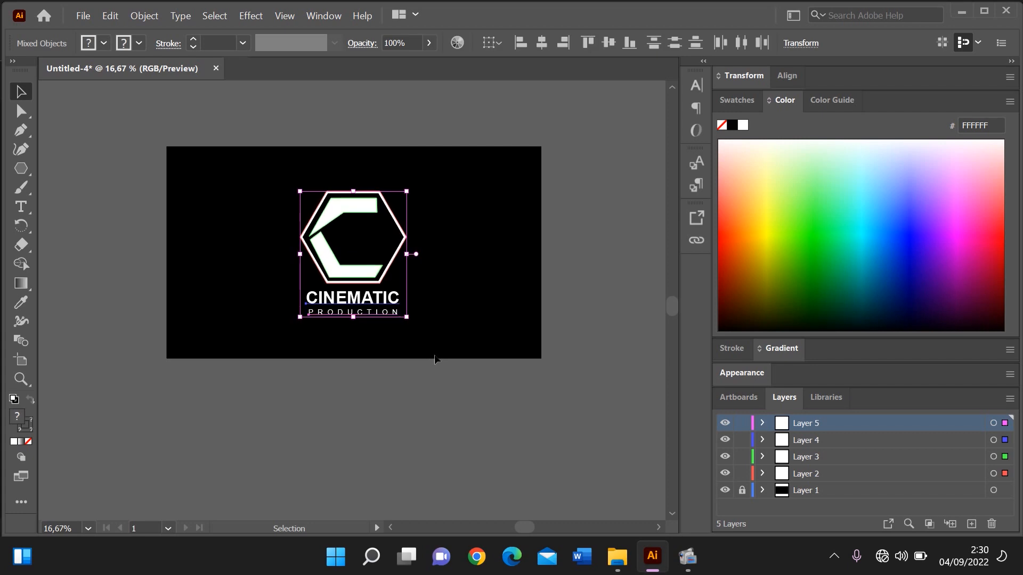
drag(369, 271, 365, 266)
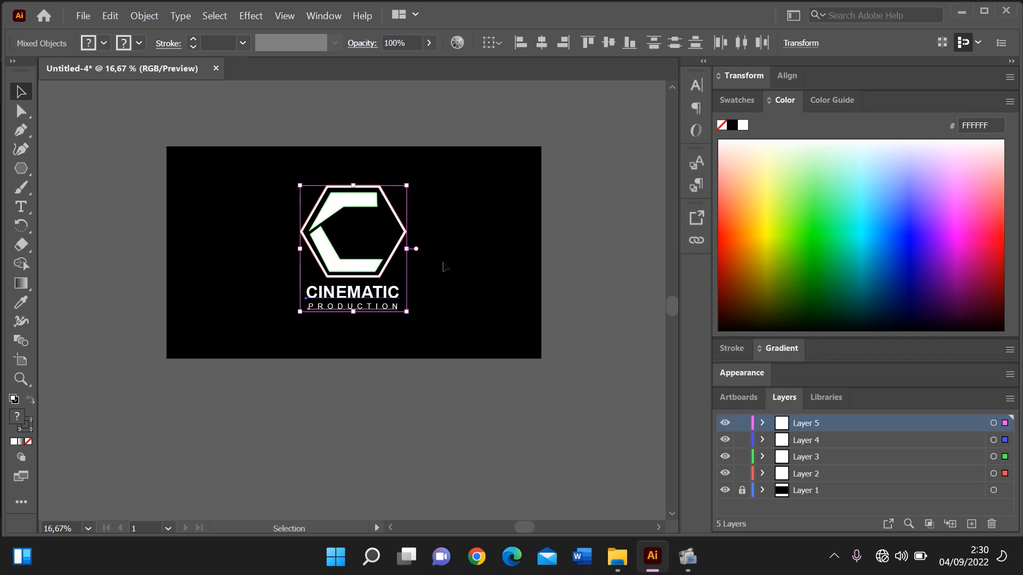
click(445, 267)
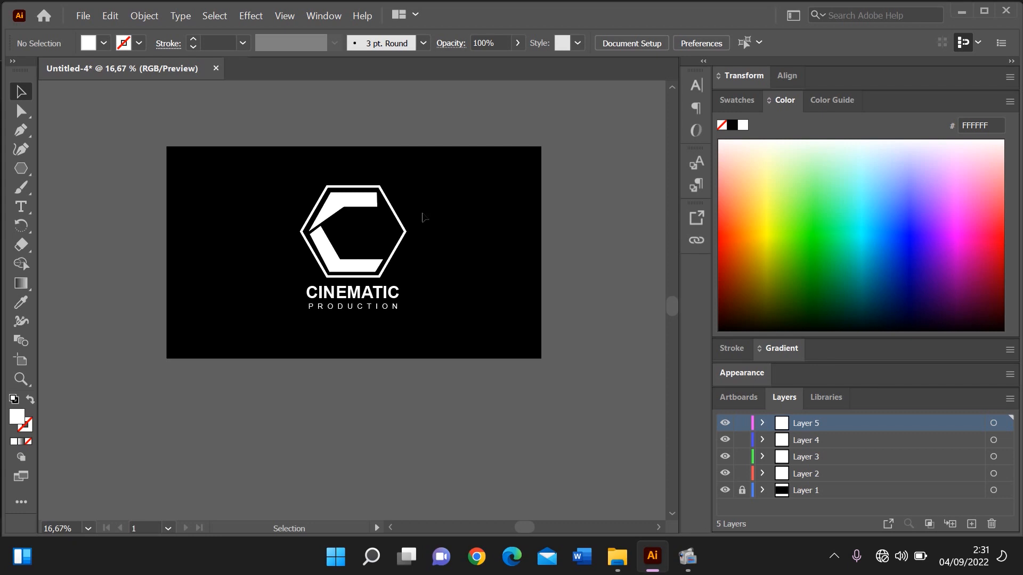
Start saving the finished logo document with Save As
click(83, 15)
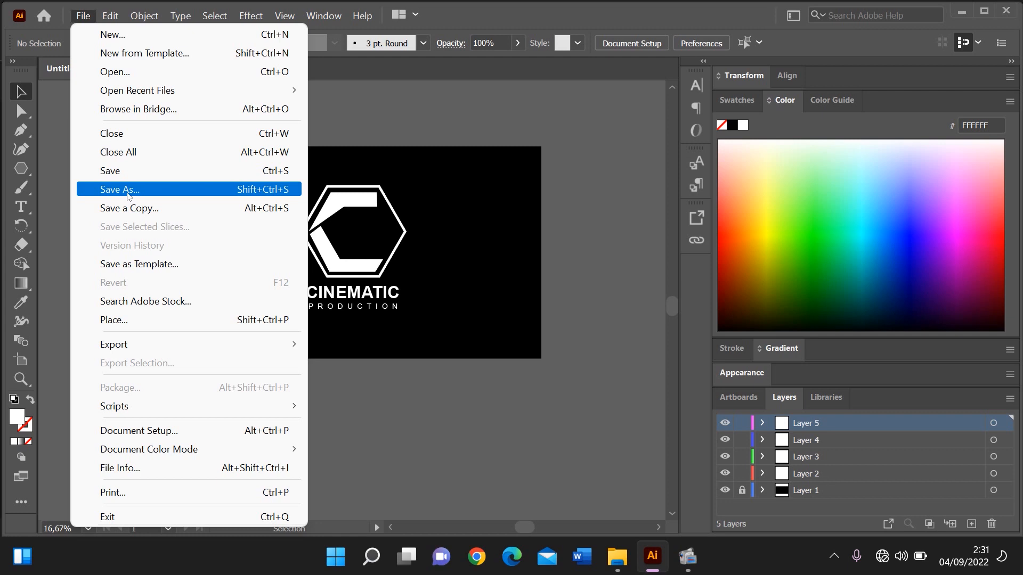
click(128, 193)
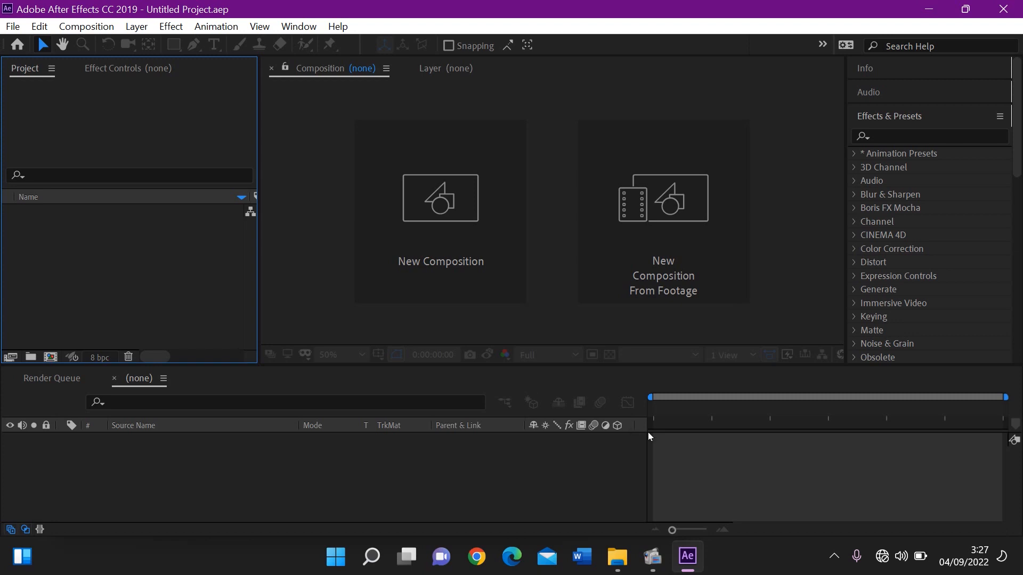
Bring the CINEMATIC 2 Illustrator file from File Explorer's recent files into the After Effects project
click(623, 566)
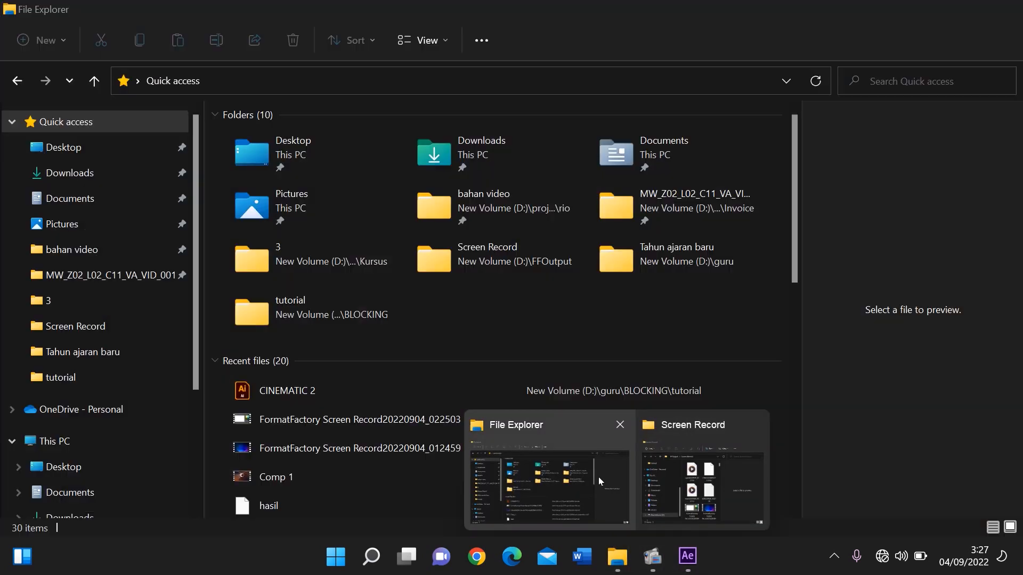
click(549, 479)
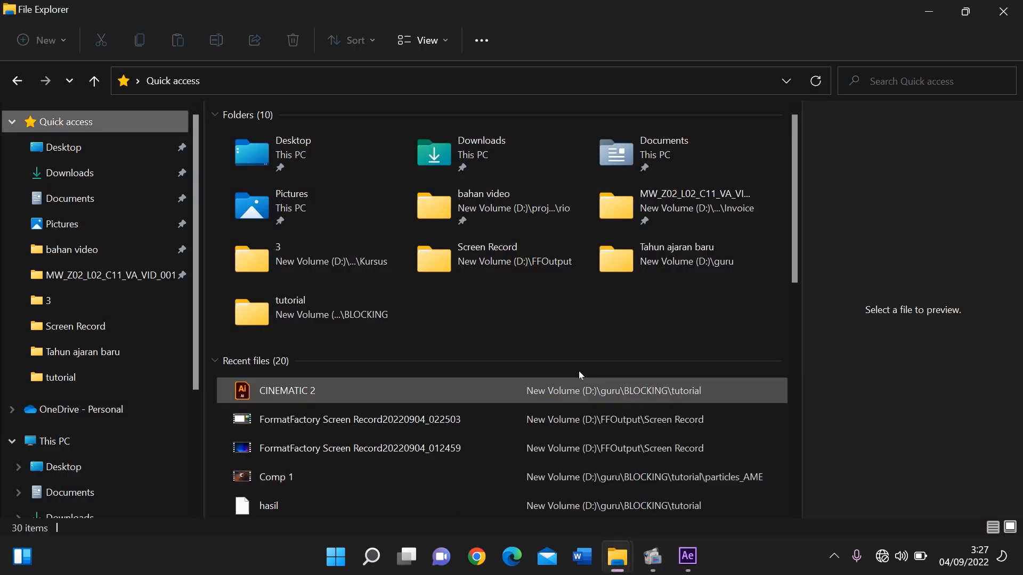
click(973, 7)
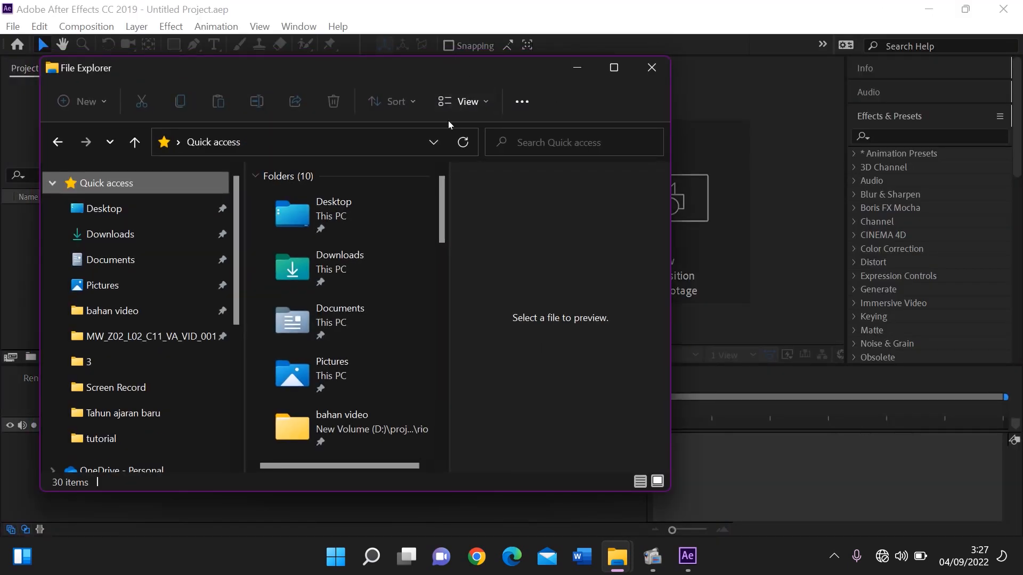
scroll(365, 371, down, 5)
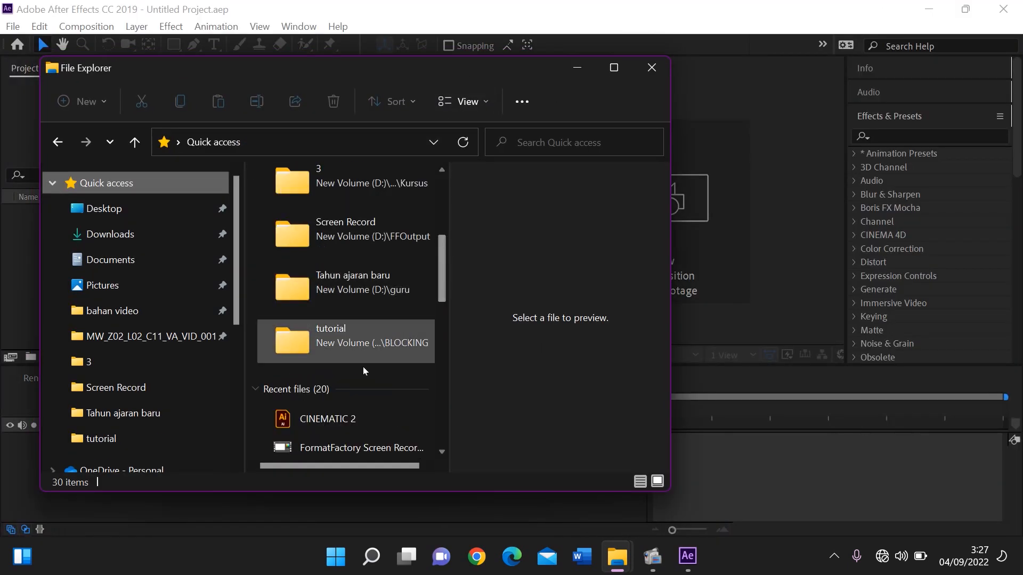
click(341, 416)
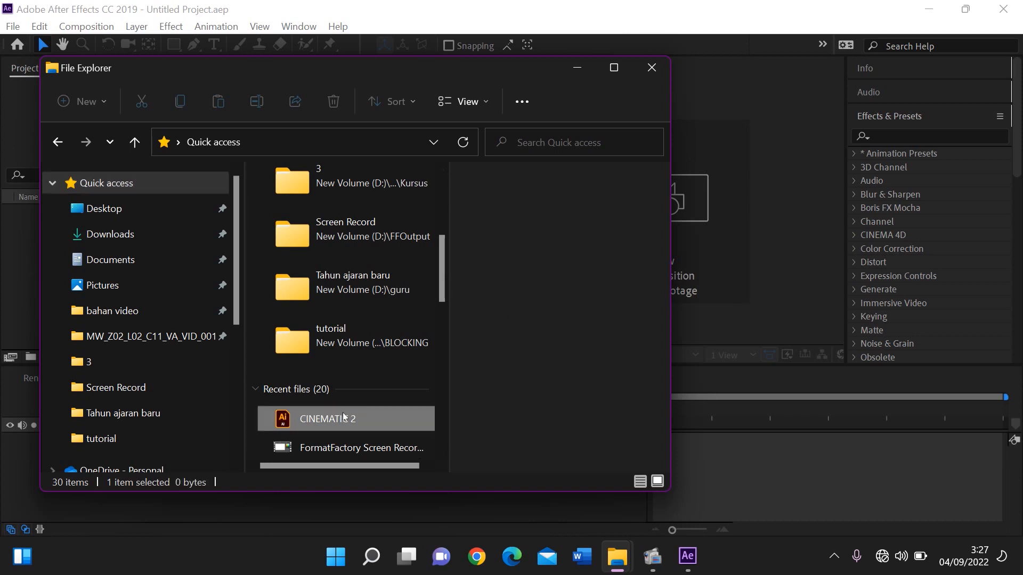
drag(345, 418, 10, 302)
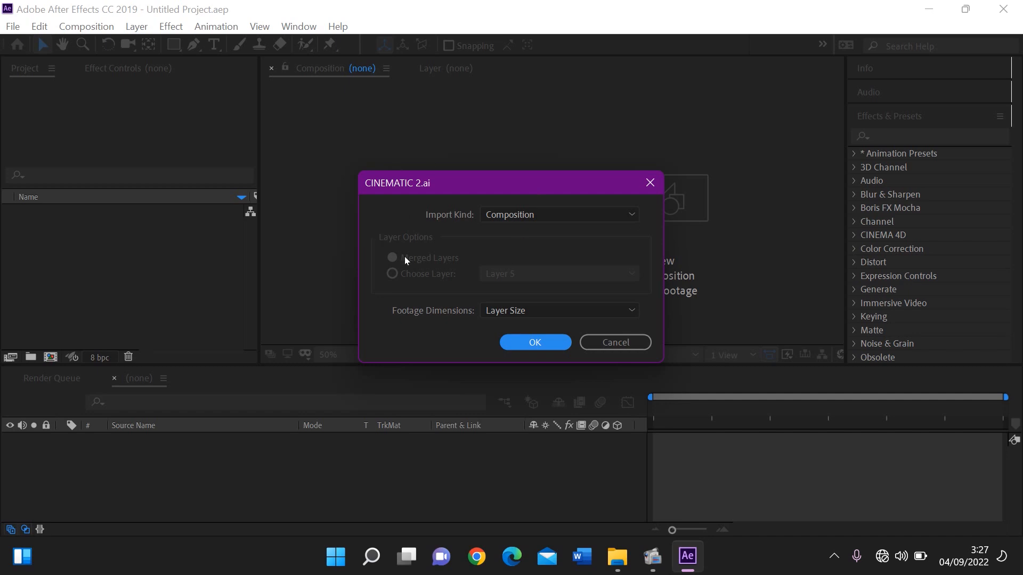
Import CINEMATIC 2.ai as a Composition with Layer Size footage dimensions and open the resulting composition
click(553, 210)
click(537, 249)
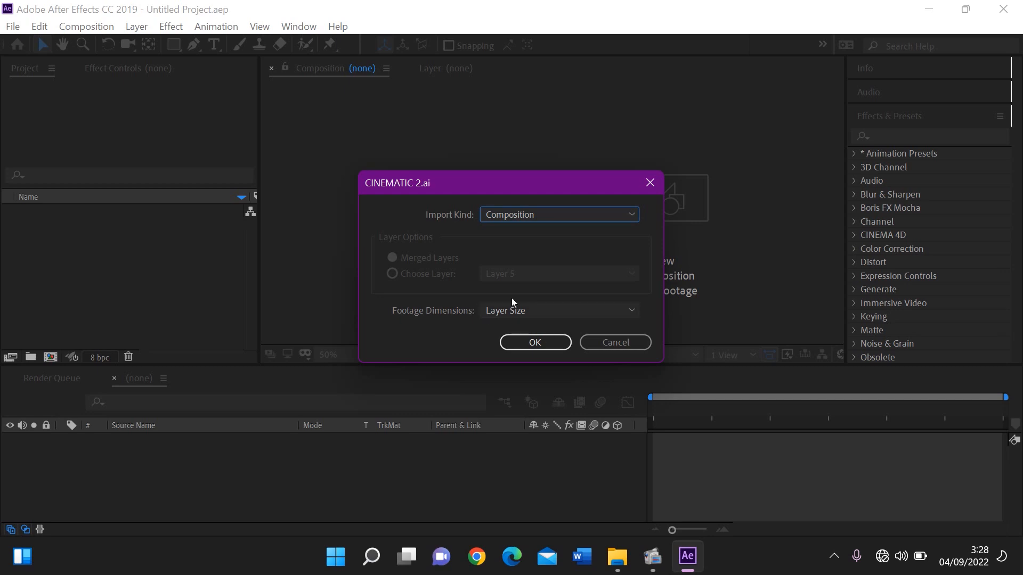
click(531, 335)
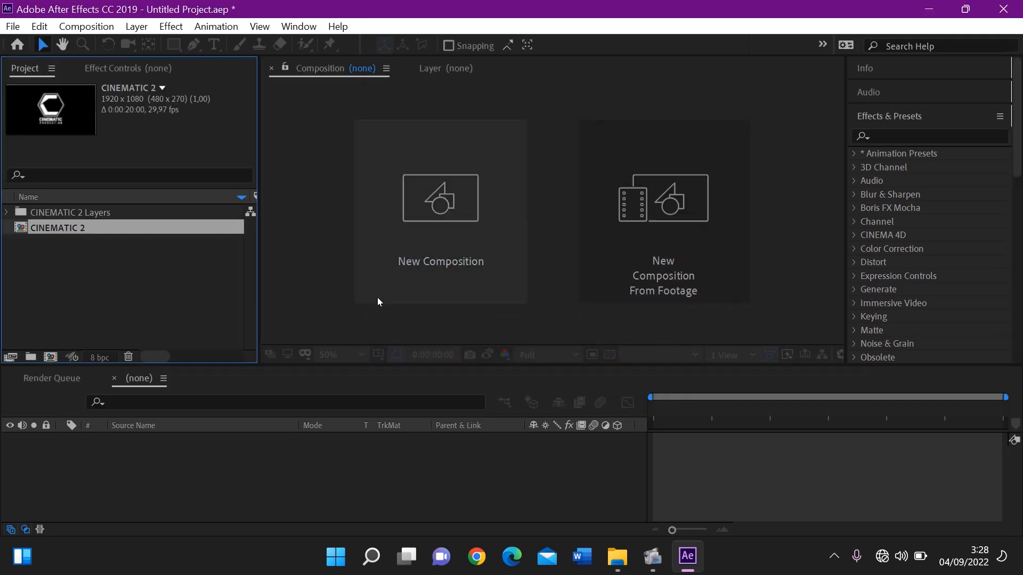
double_click(61, 228)
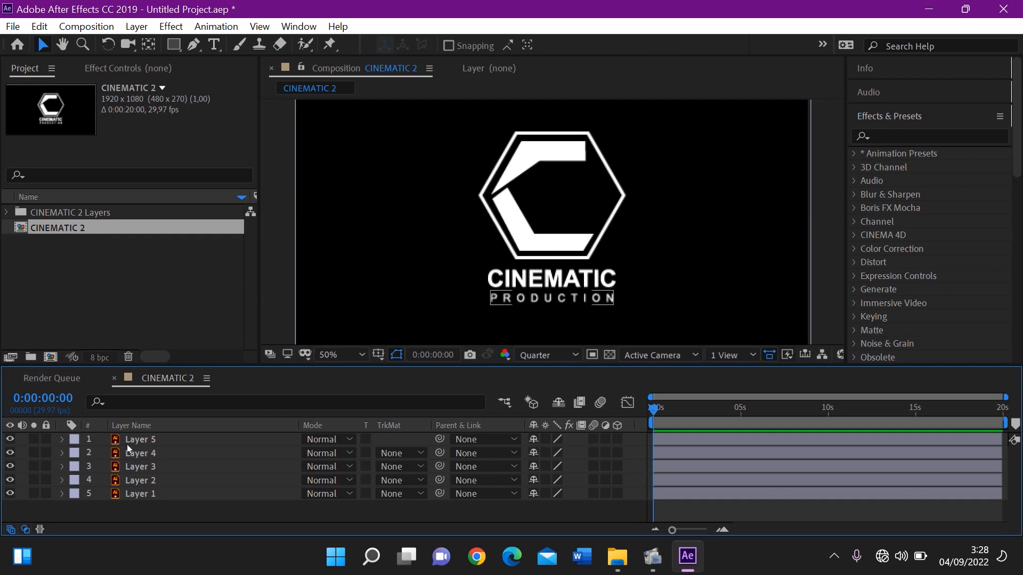
Check which logo part Layers 5, 4, 3 and 2 each contain, switching Layer 3's visibility off and on
click(175, 439)
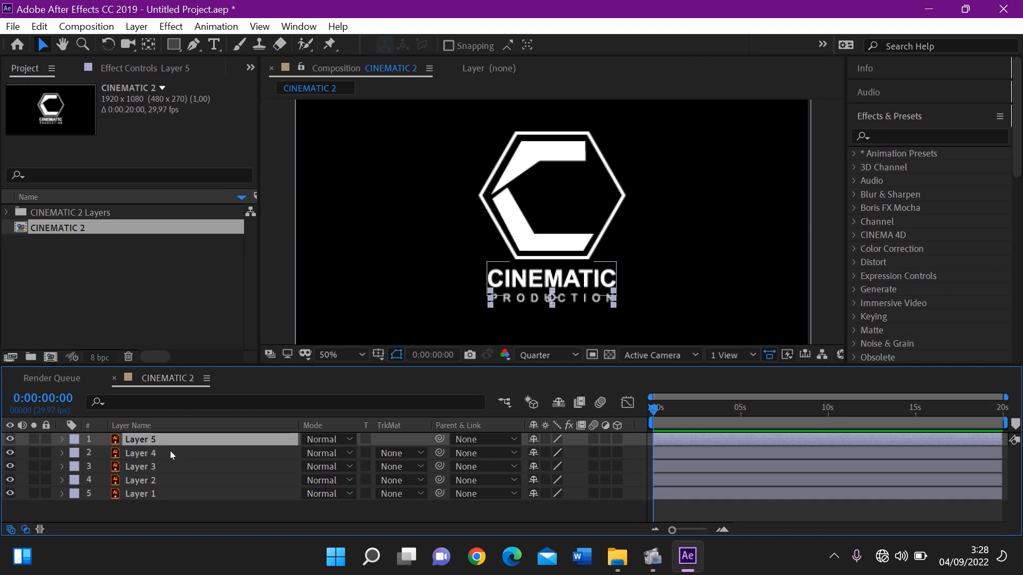
click(170, 451)
click(170, 466)
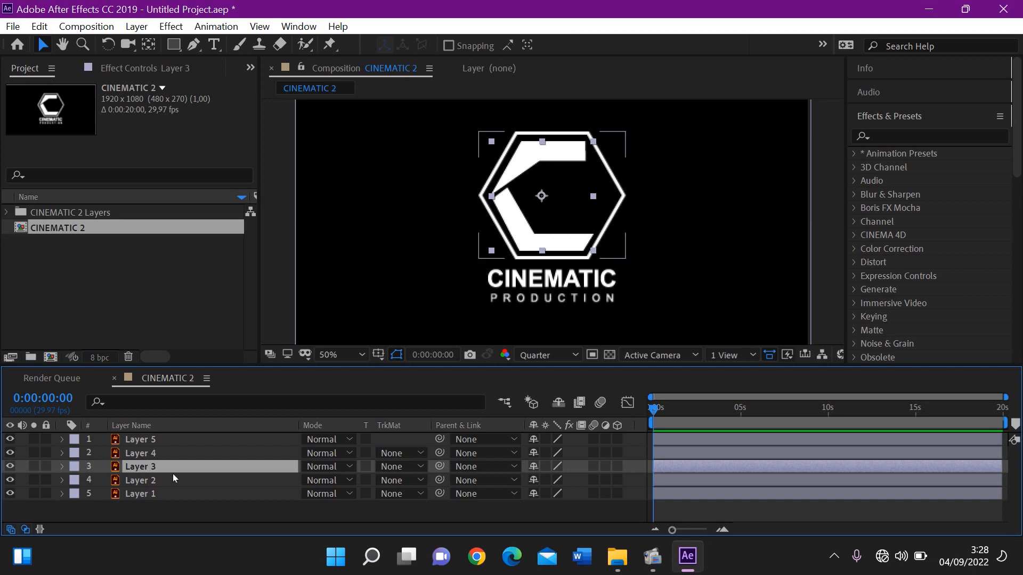
click(173, 474)
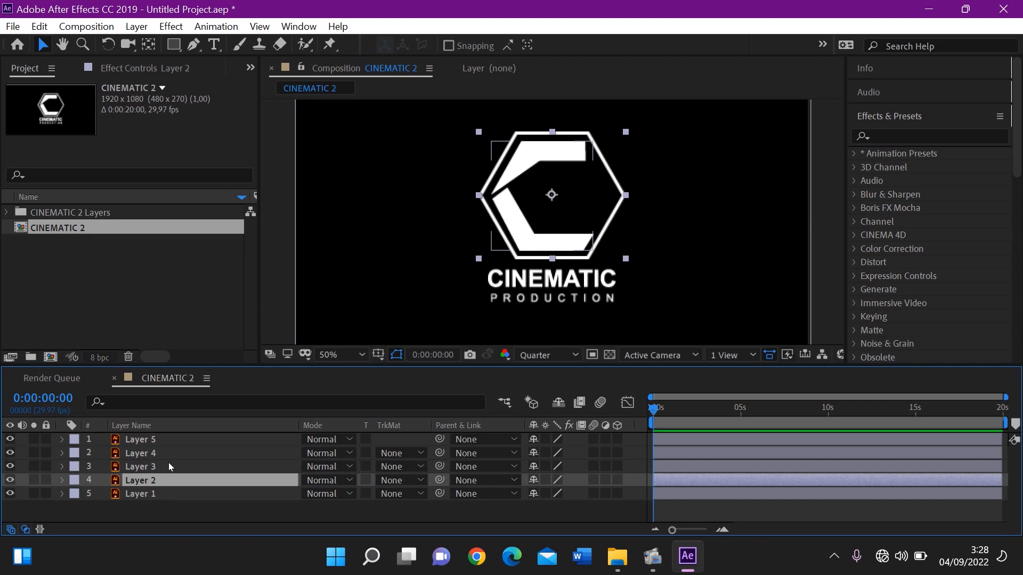
click(169, 462)
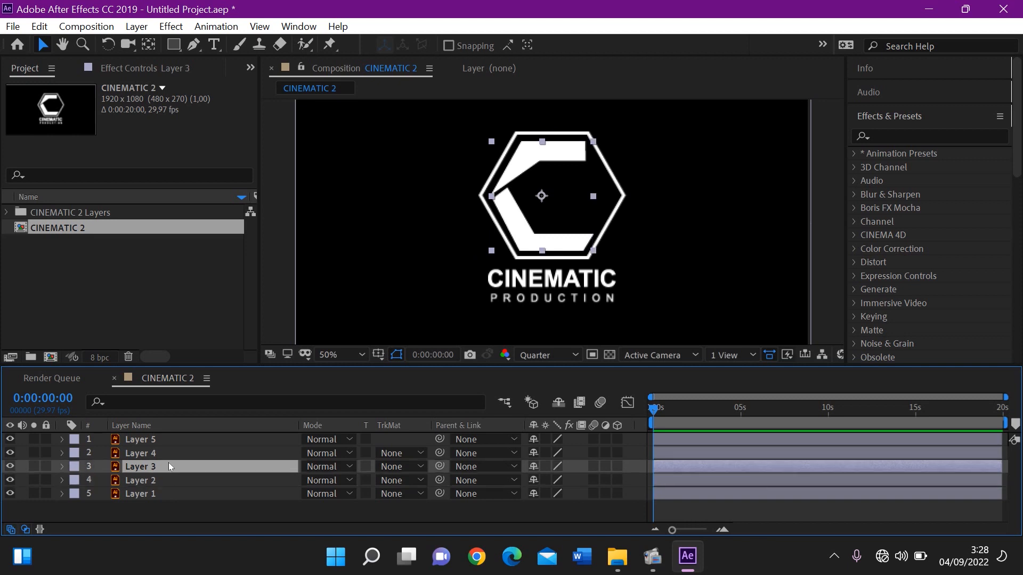
click(11, 466)
click(10, 466)
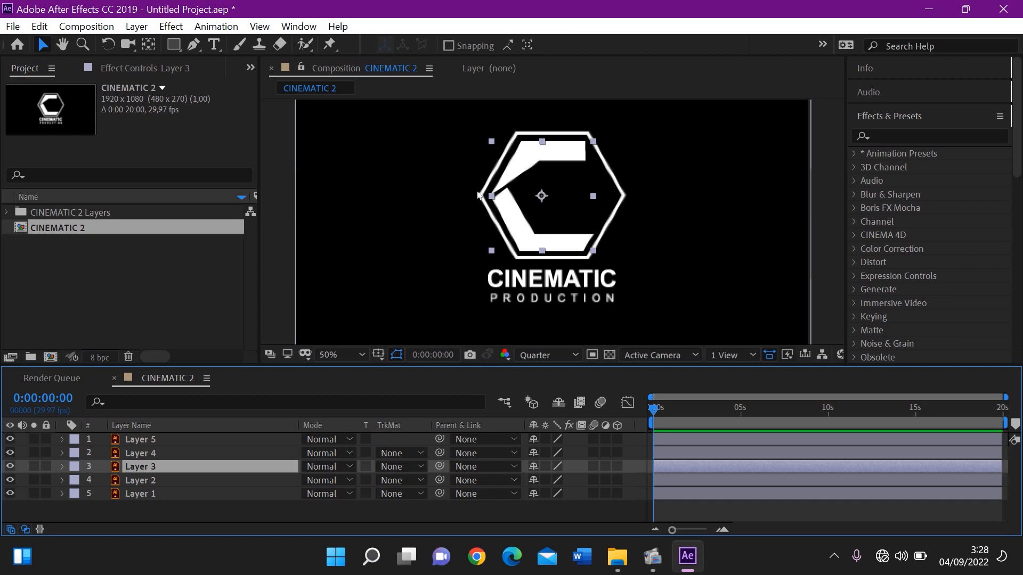
Find the CC Scatterize effect by searching for "scatter" and apply it to Layer 3, the C shape
click(899, 138)
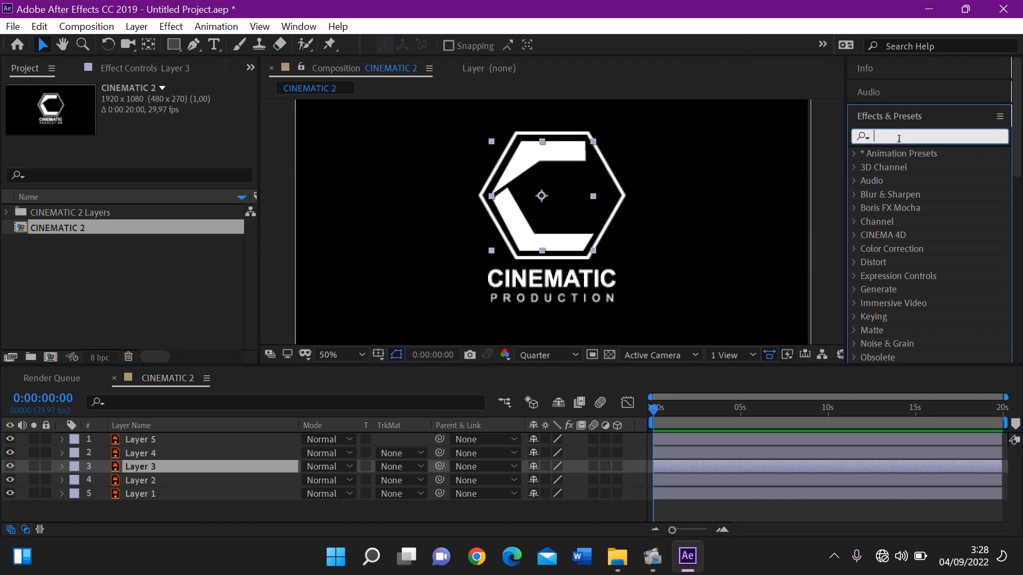
text(scatter)
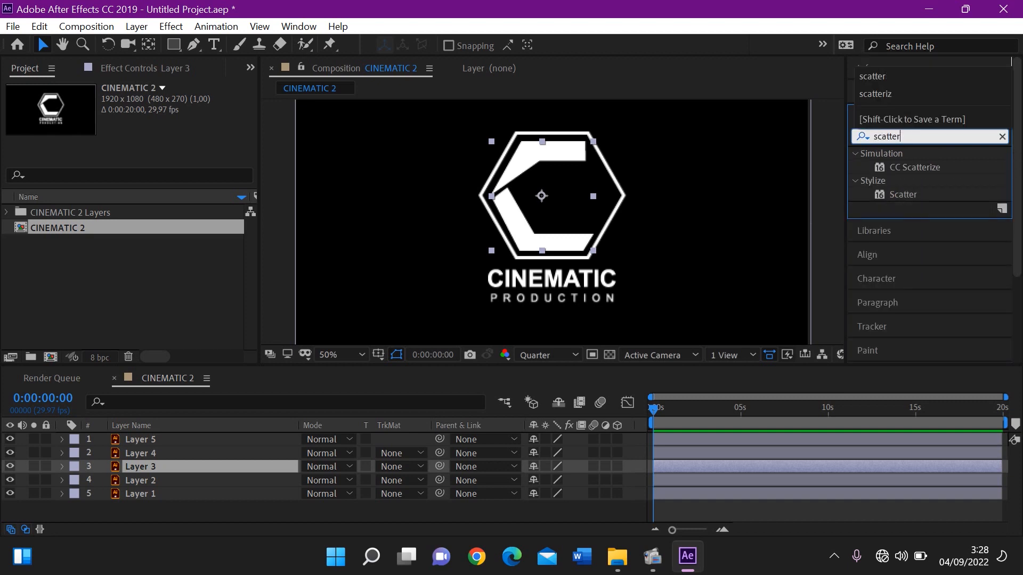
double_click(911, 168)
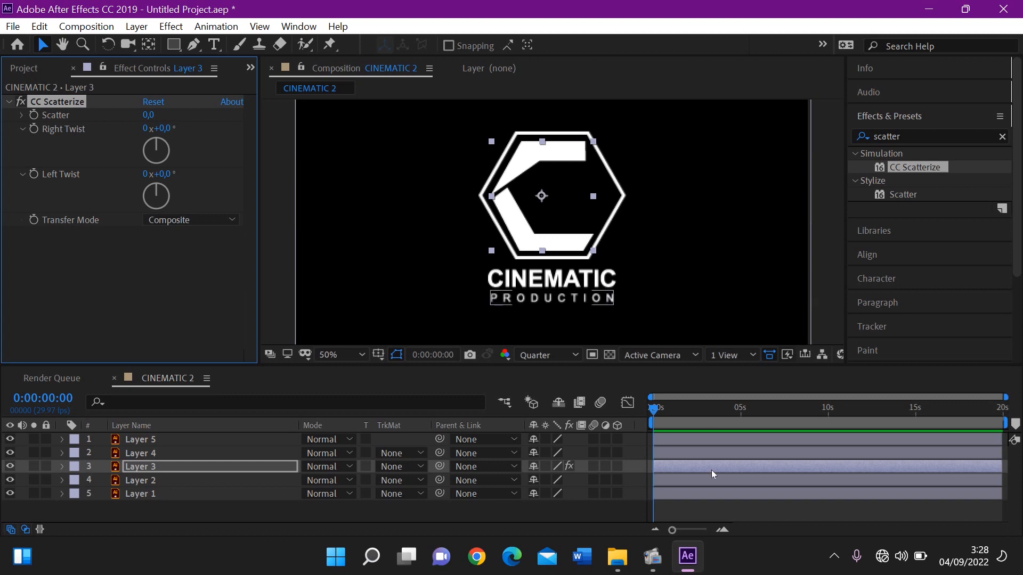
Start keyframing CC Scatterize's Scatter on Layer 3 at 0:00:00:00 with a value of 801
click(723, 531)
click(723, 531)
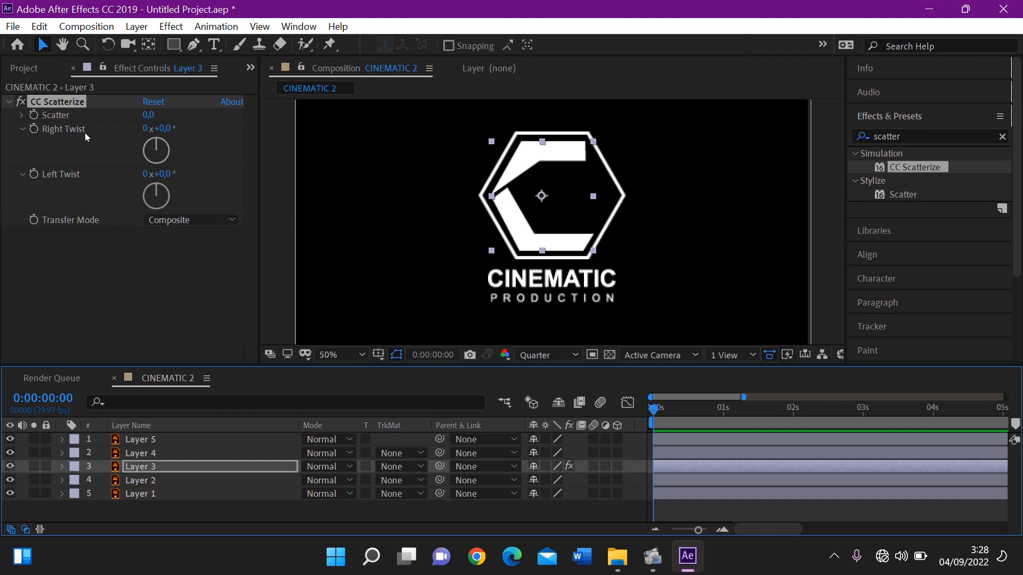
click(34, 116)
drag(168, 115, 370, 118)
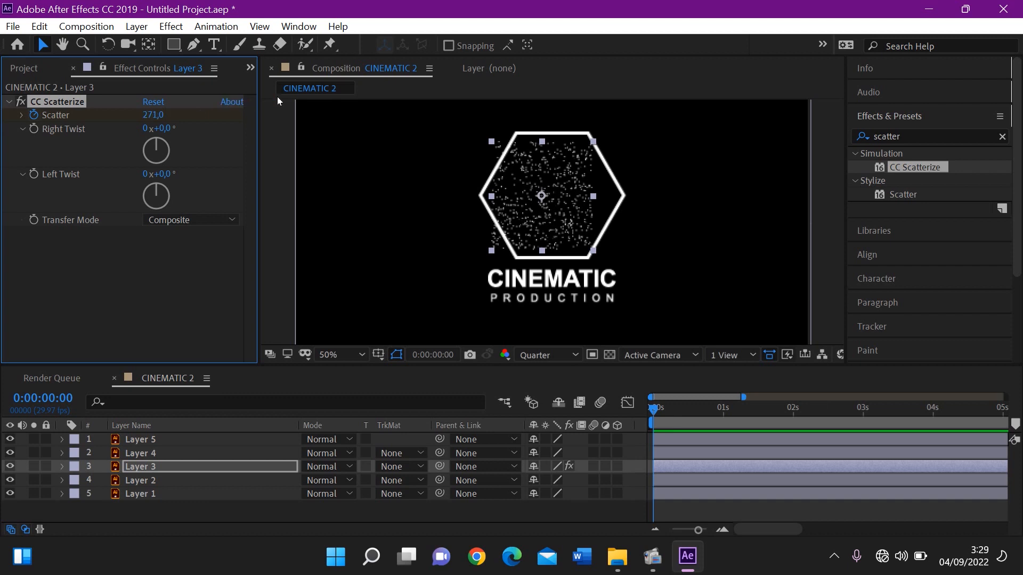
click(153, 115)
text(642)
key(Return)
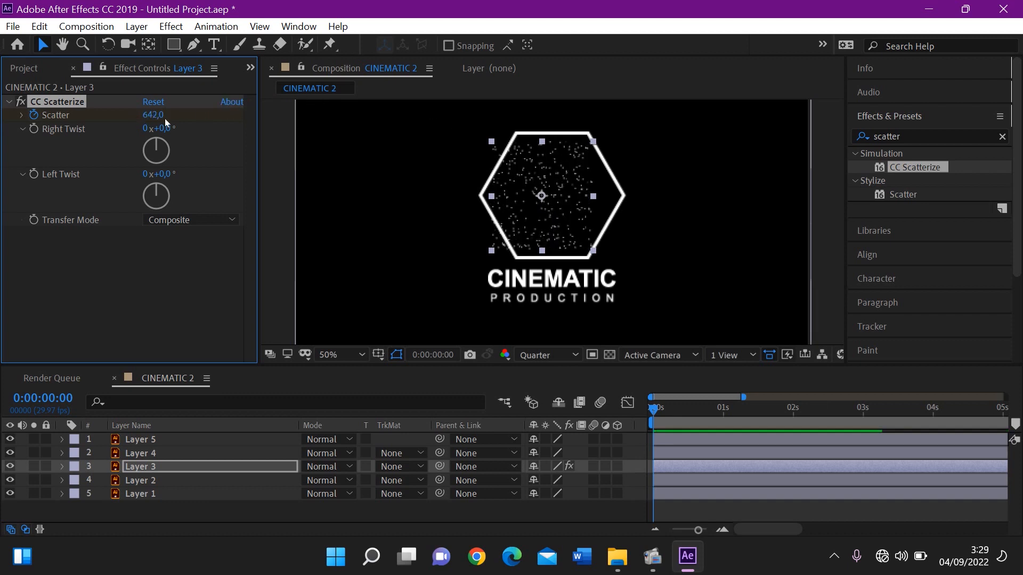
click(155, 115)
text(801)
key(Return)
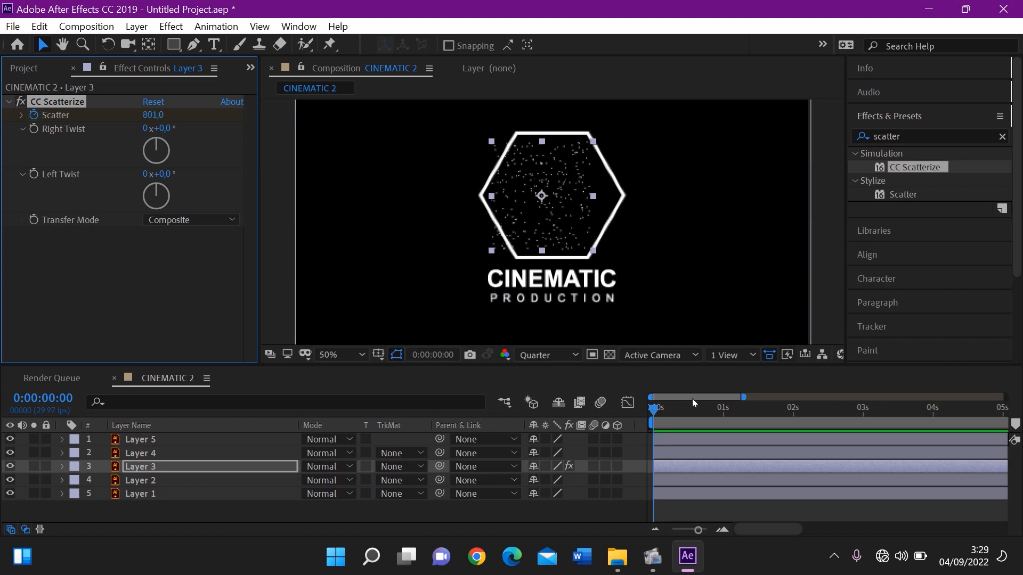
Set Layer 3's Scatter to 0 at 0:00:01:16 and preview the animation from the start
drag(702, 410, 761, 415)
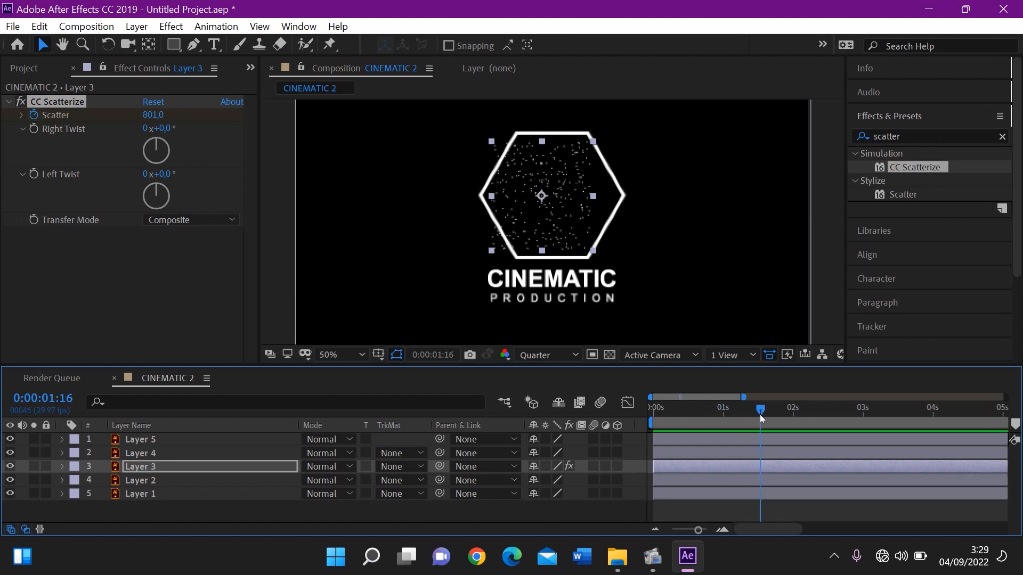
click(151, 115)
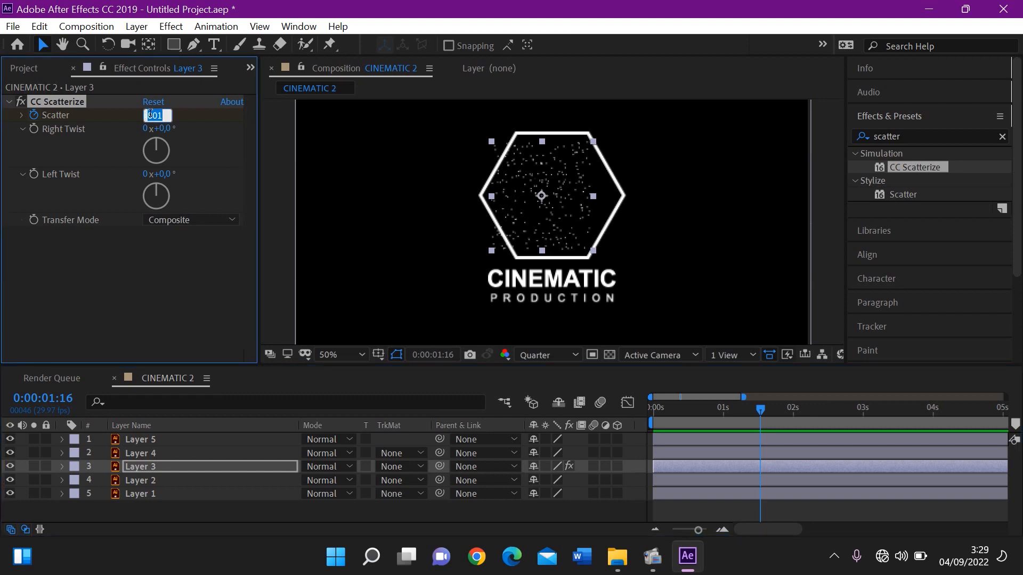
text(0)
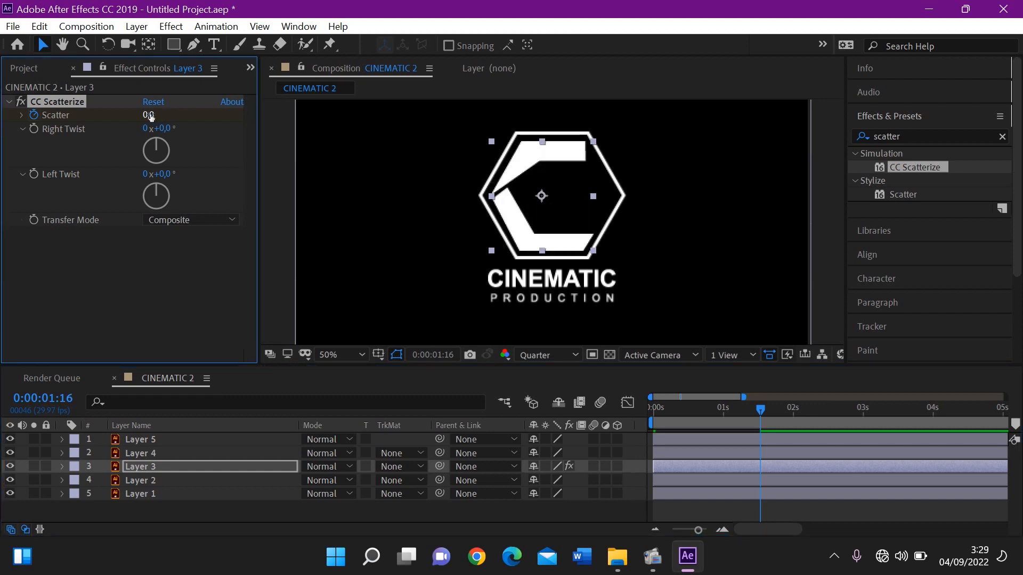
drag(705, 412, 612, 413)
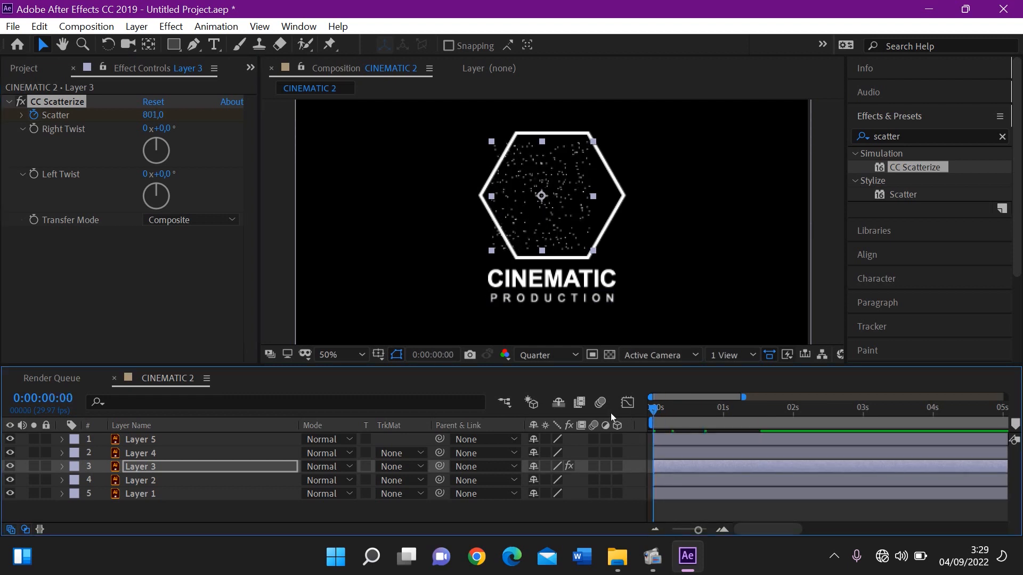
key(space)
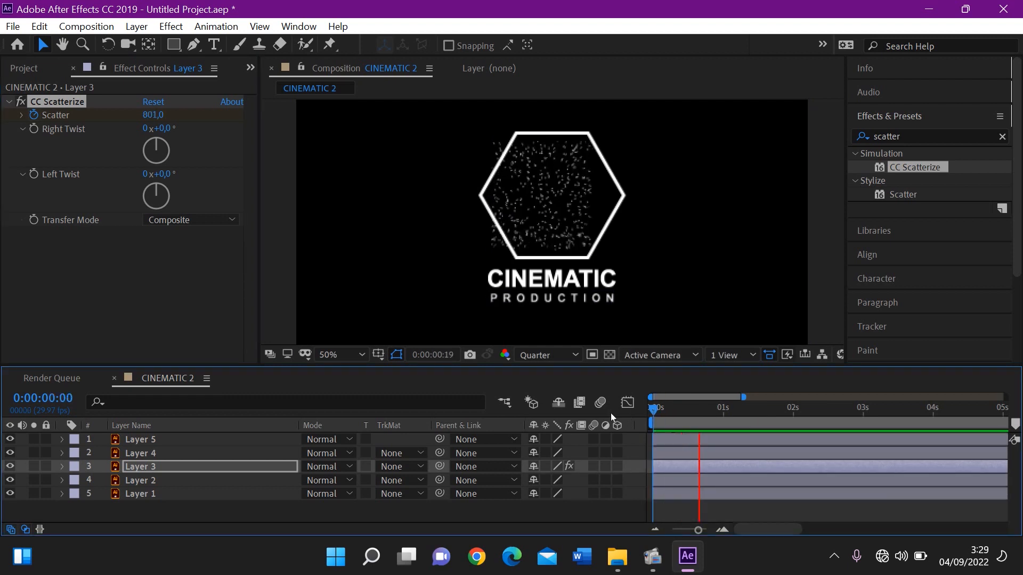
key(space)
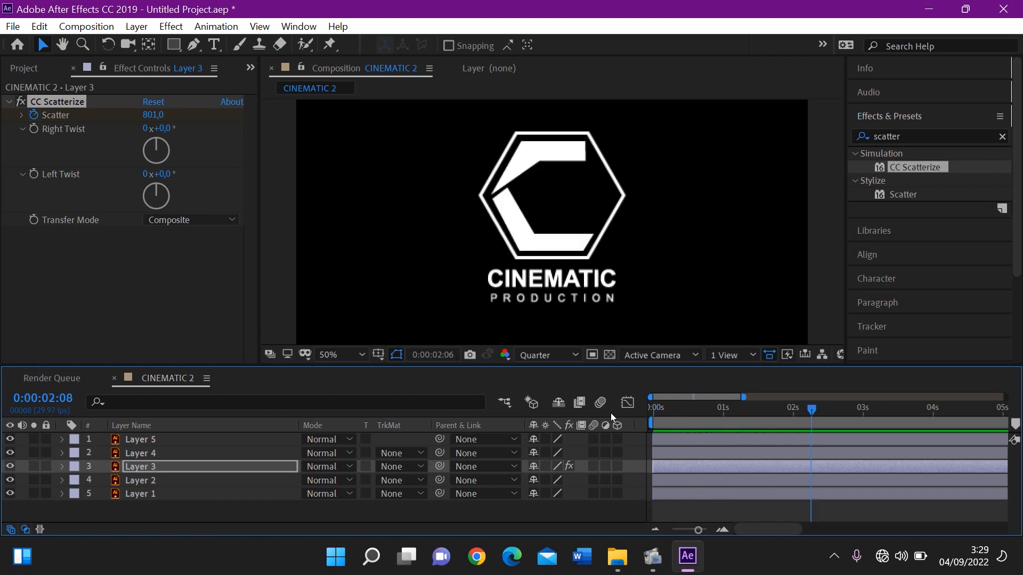
Reveal Layer 3's keyframes, move the ending Scatter keyframe to about 0:00:01:23, and preview the slower animation
click(753, 437)
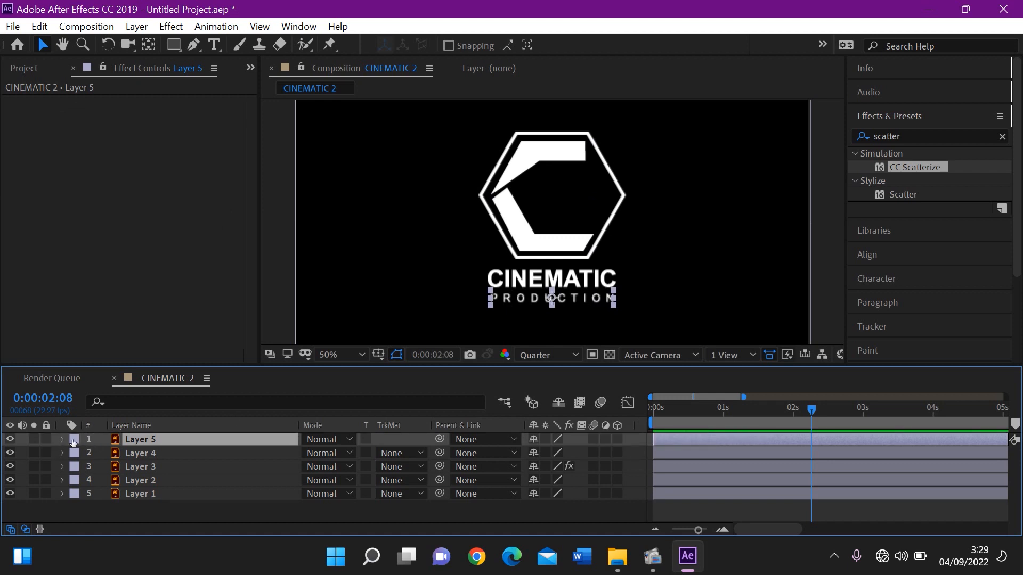
click(161, 466)
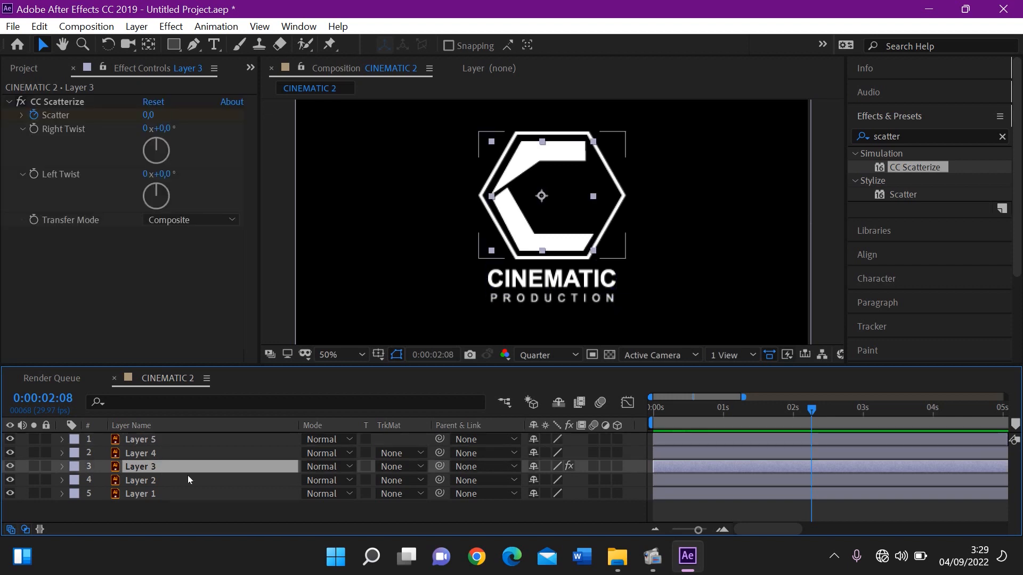
key(u)
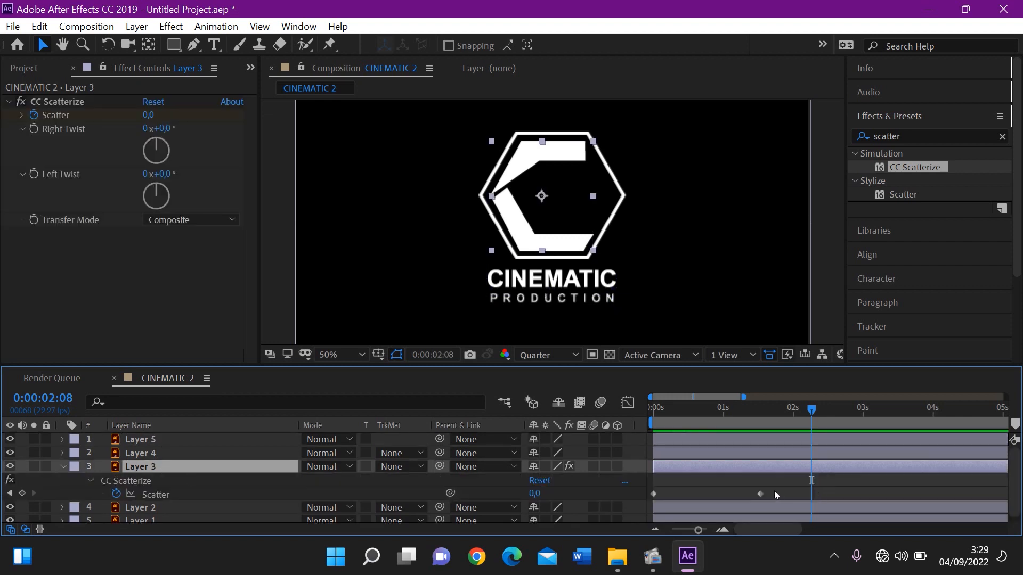
drag(762, 493, 779, 494)
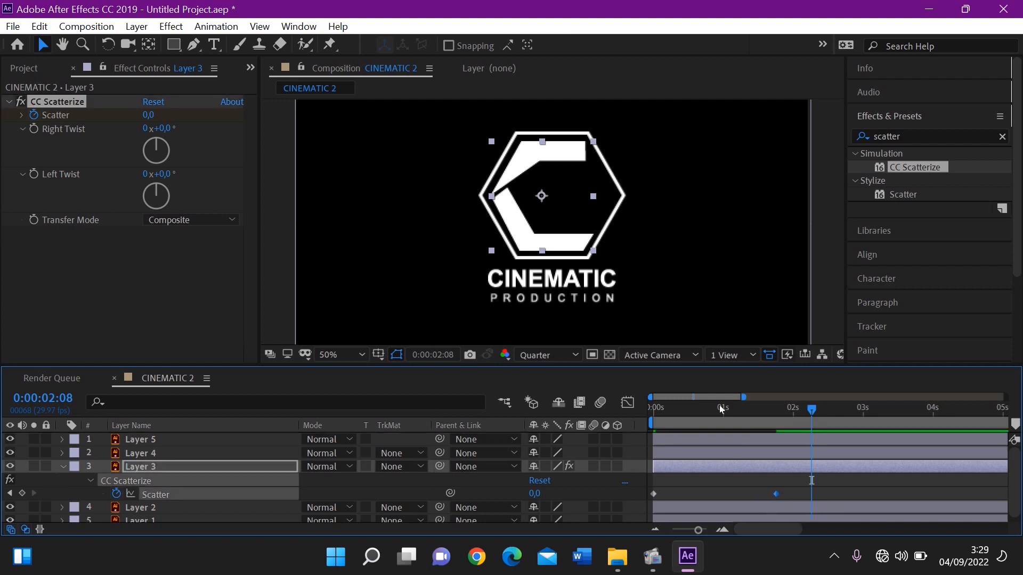
drag(717, 411, 623, 425)
key(space)
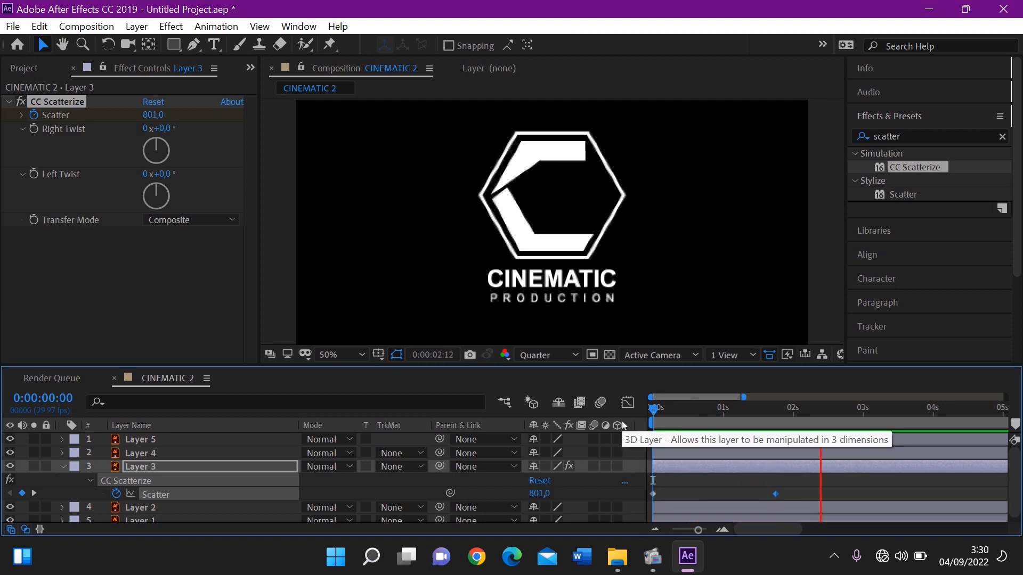
key(space)
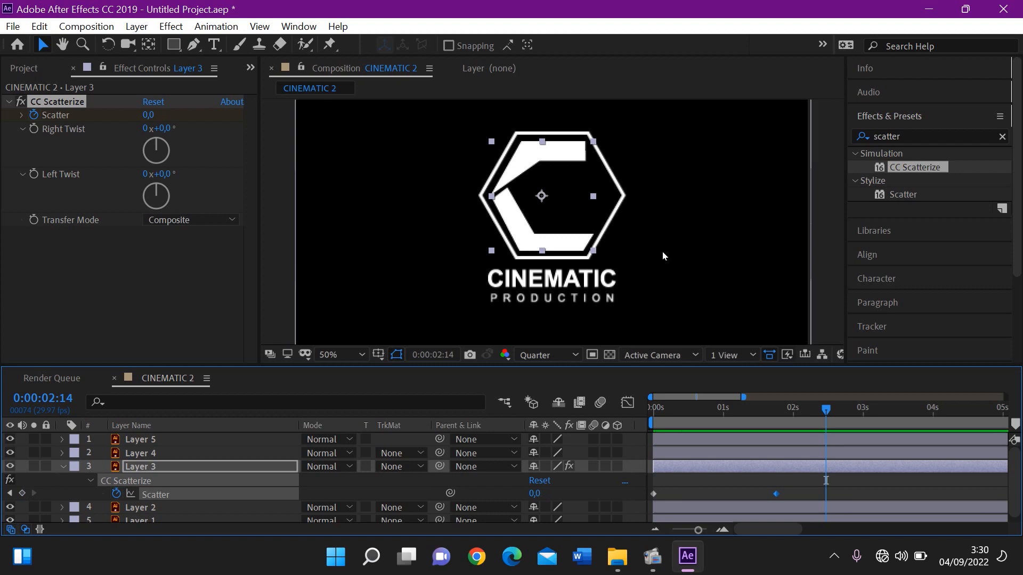
Add a starting Rotation keyframe of 0° to Layer 2, the hexagon outline, at 0:00:00:00
click(616, 198)
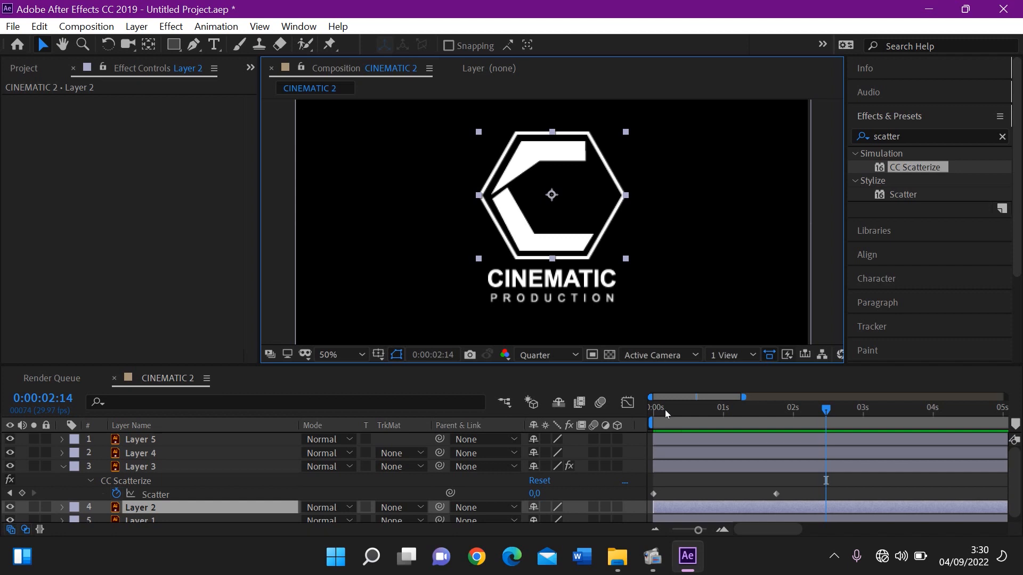
drag(665, 411, 610, 417)
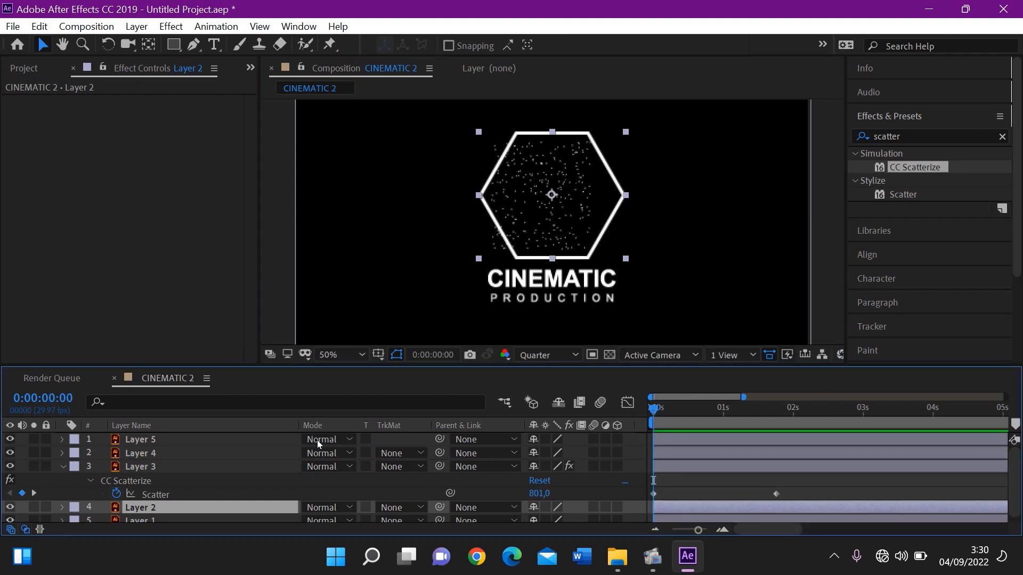
key(r)
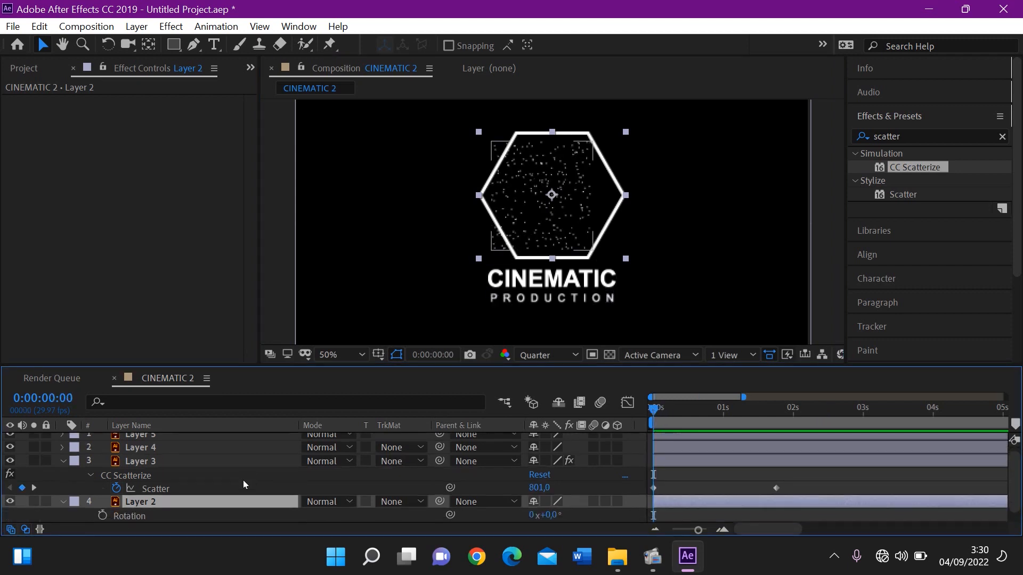
click(101, 514)
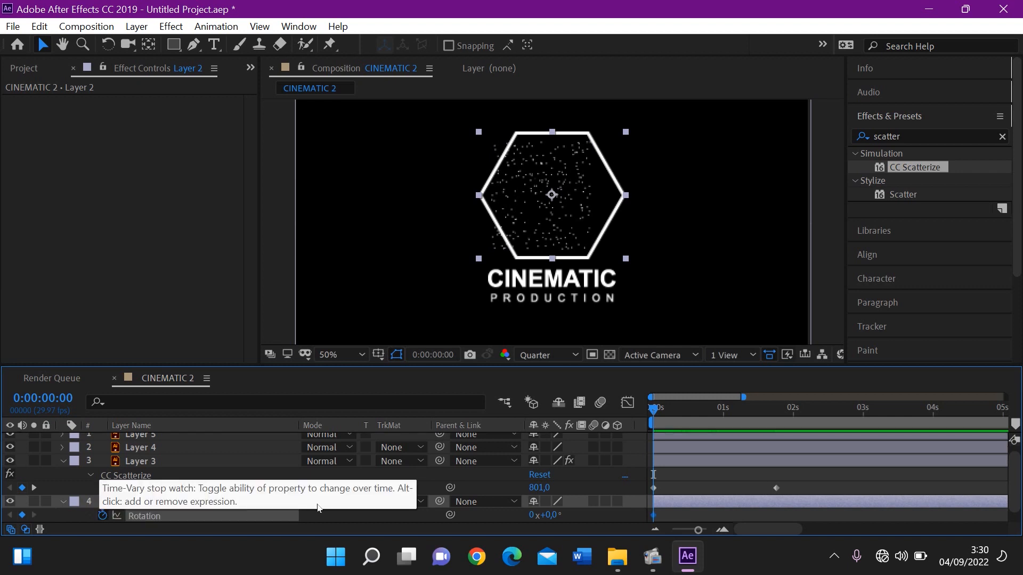
Set Layer 2's Rotation to 180° at 0:00:01:23, matching the ending Scatter keyframe, and preview from the start
click(772, 424)
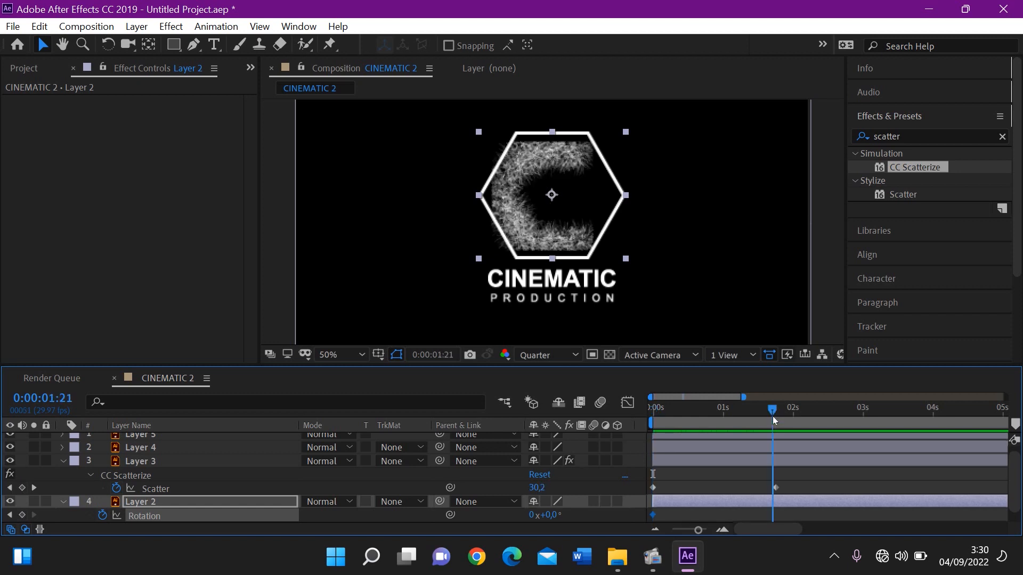
drag(773, 419, 780, 423)
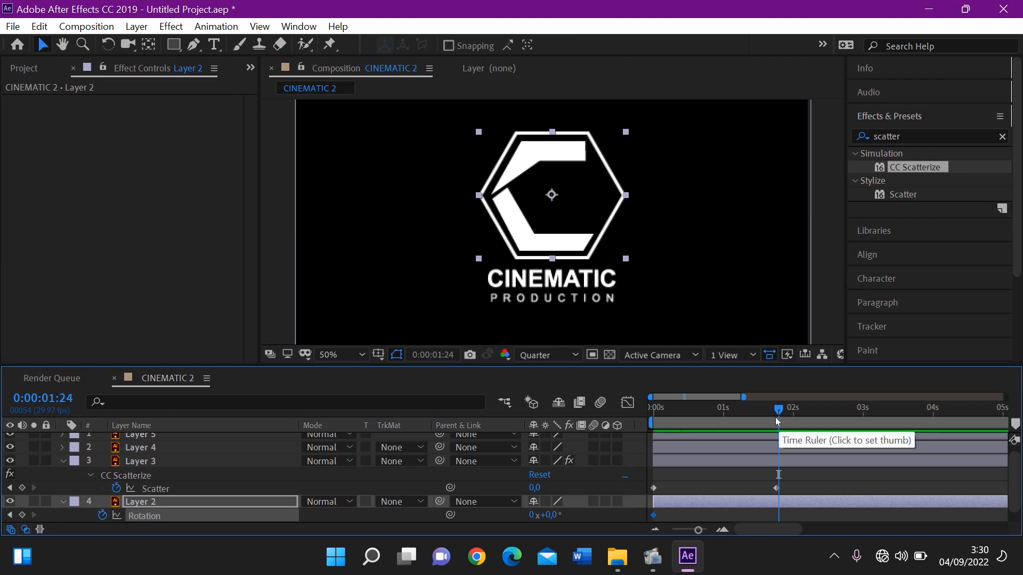
click(776, 408)
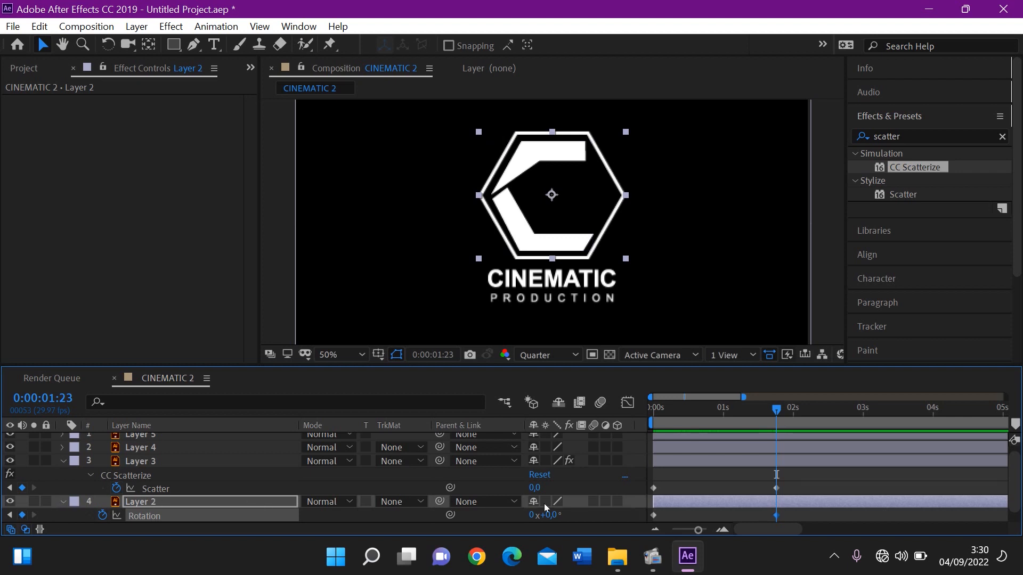
drag(551, 516, 712, 531)
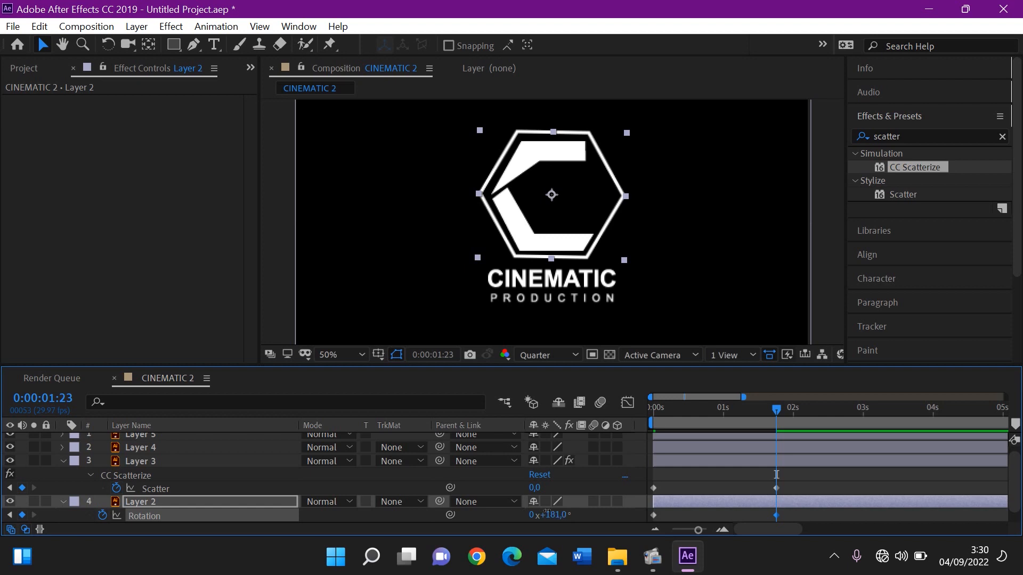
drag(547, 512, 542, 512)
click(544, 513)
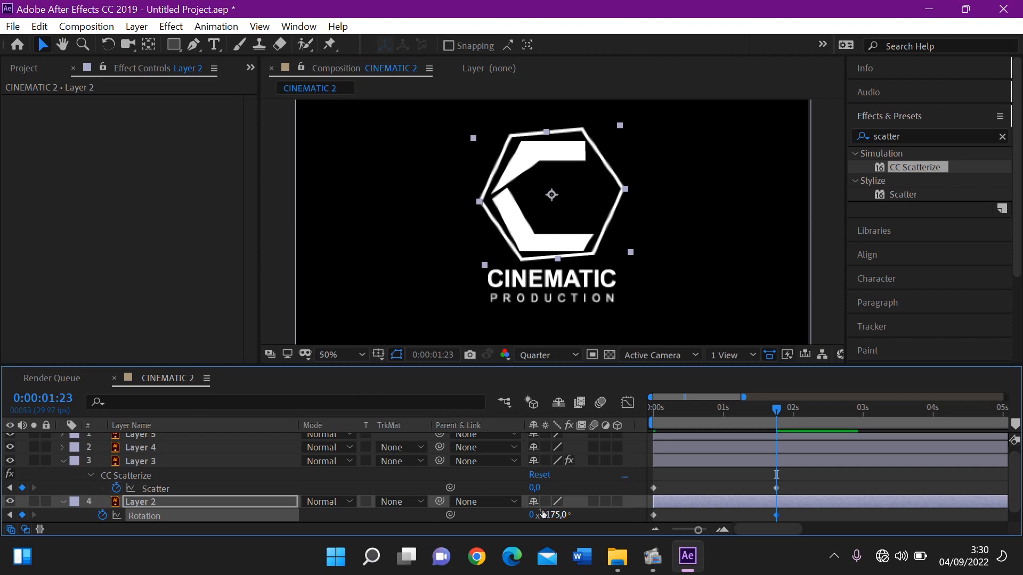
text(180)
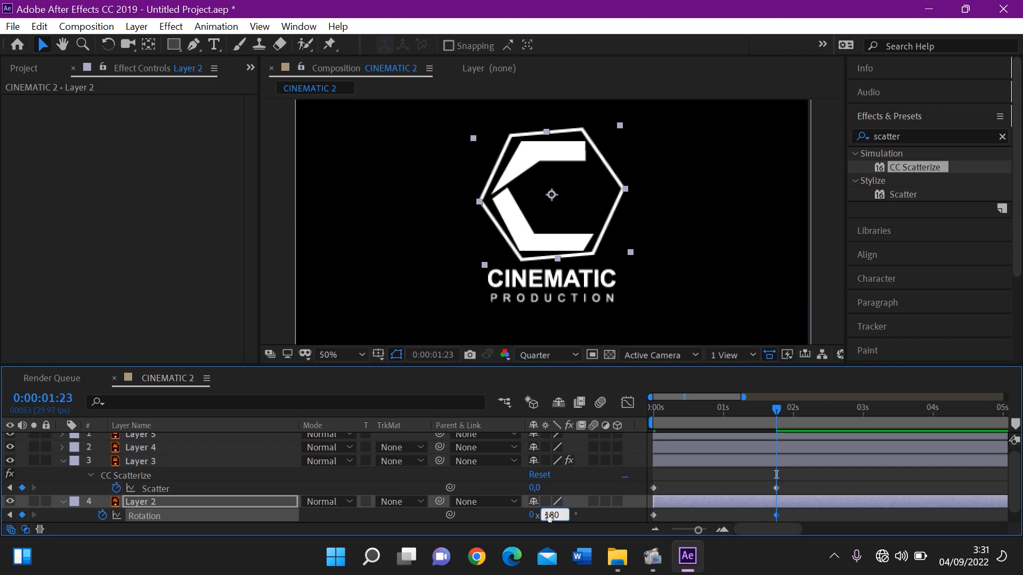
key(Return)
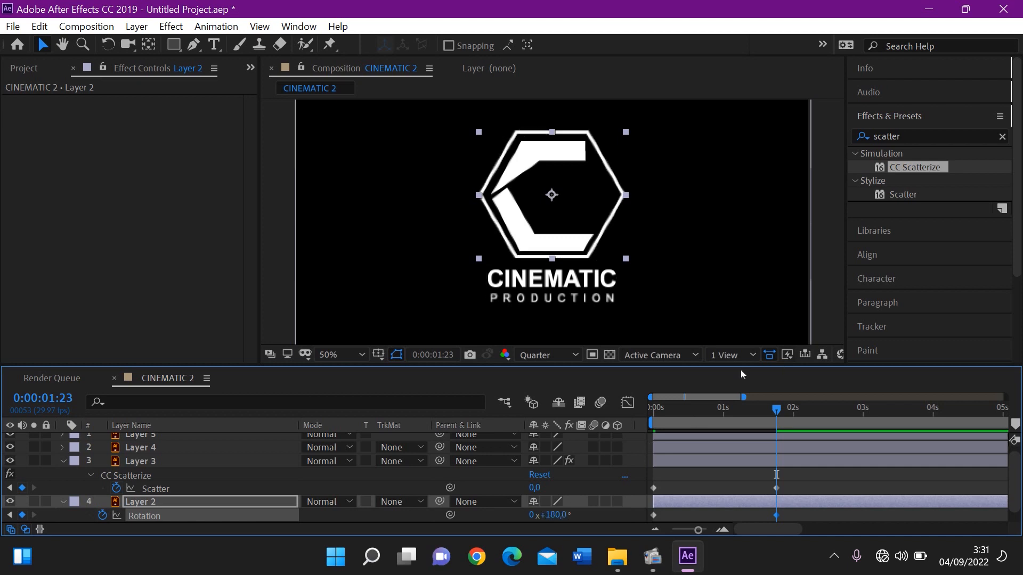
click(710, 409)
key(Home)
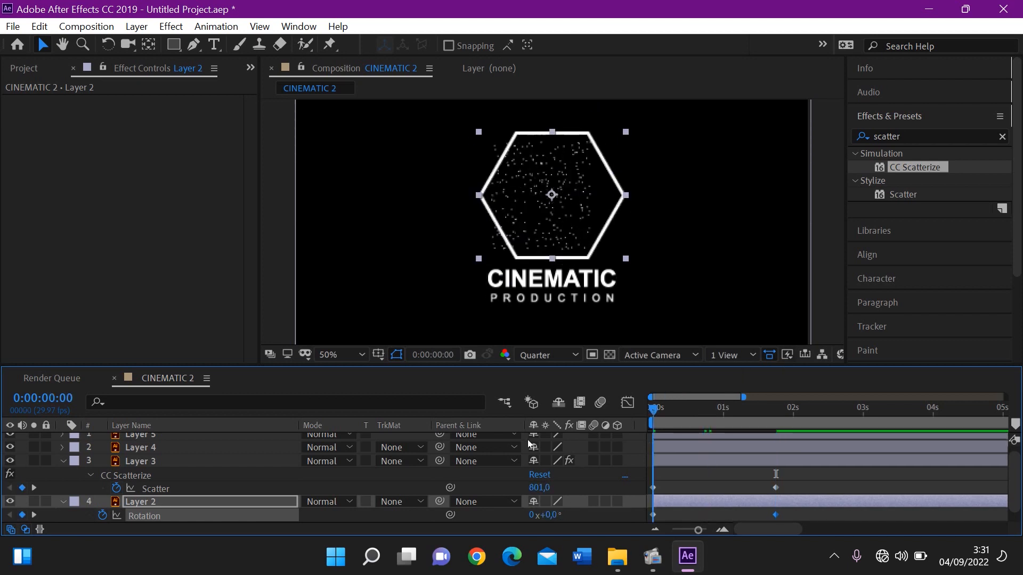
key(space)
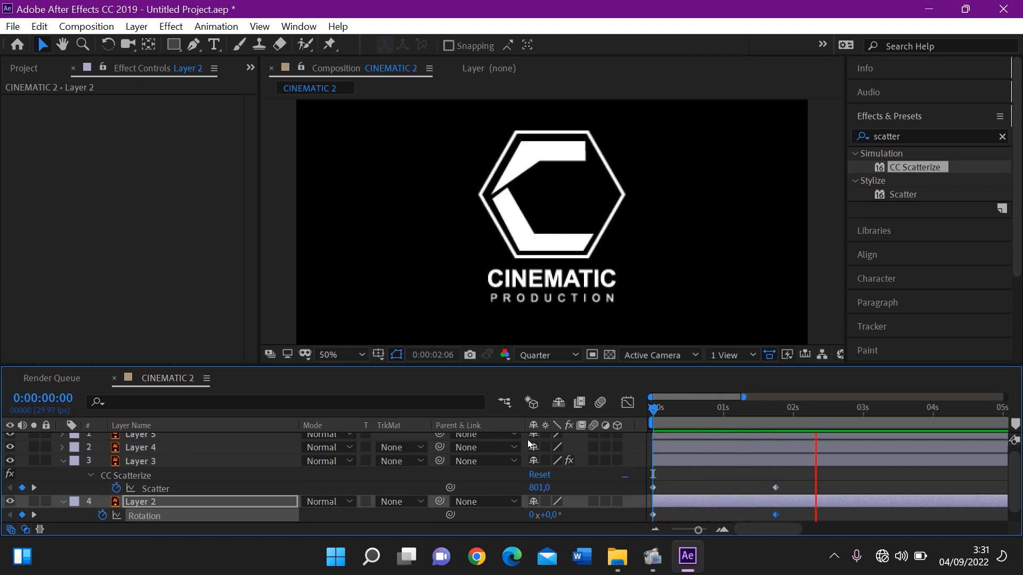
key(space)
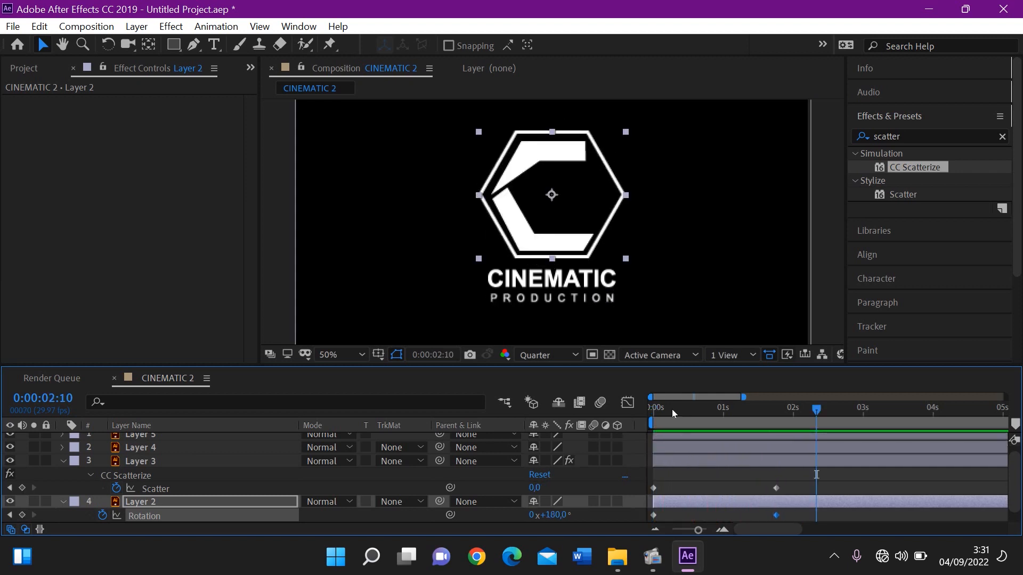
Add a starting Opacity keyframe of 0% to Layer 2, the hexagon outline, at 0:00:00:00
click(656, 412)
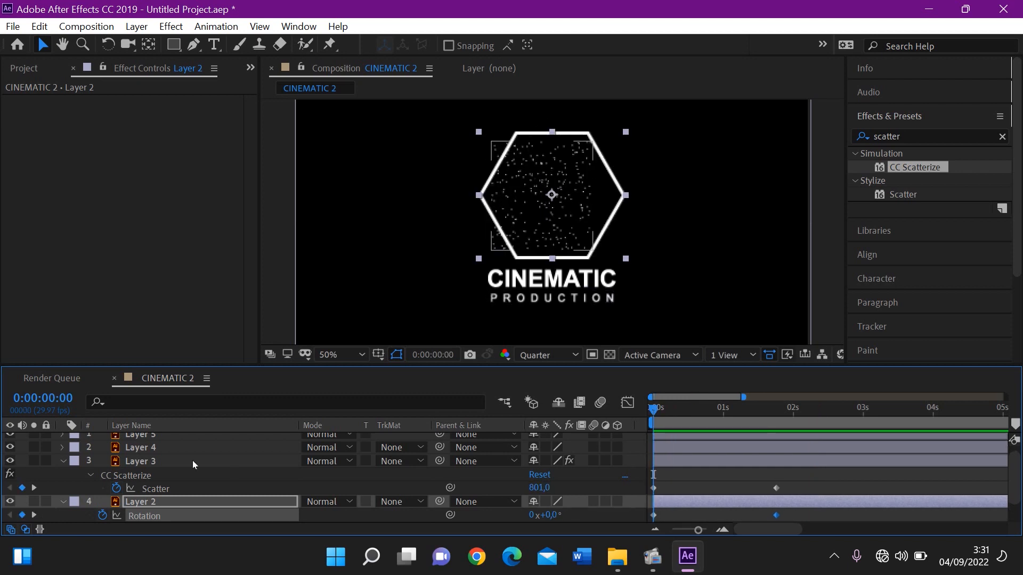
key(shift+t)
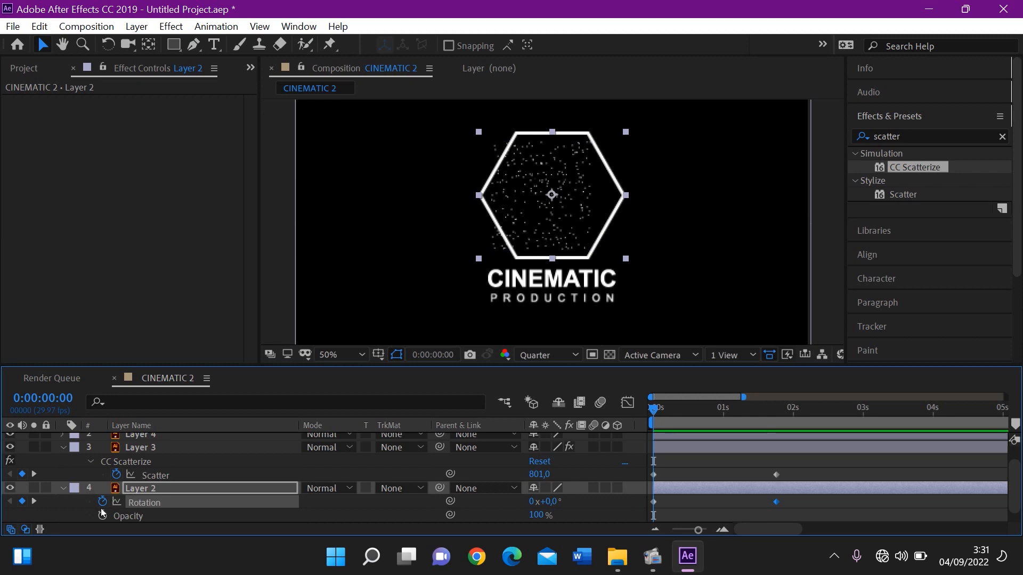
click(101, 516)
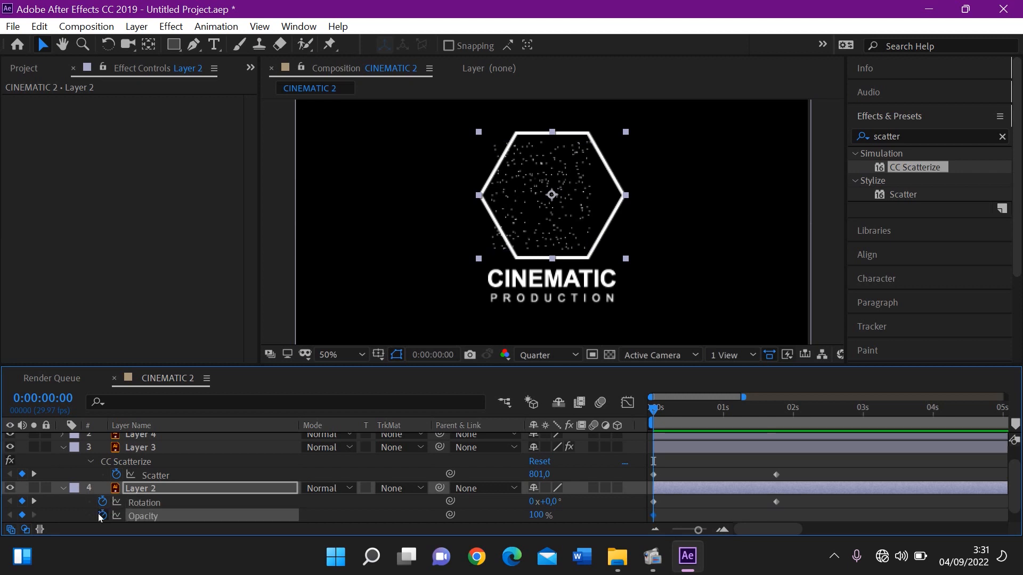
drag(549, 514, 384, 527)
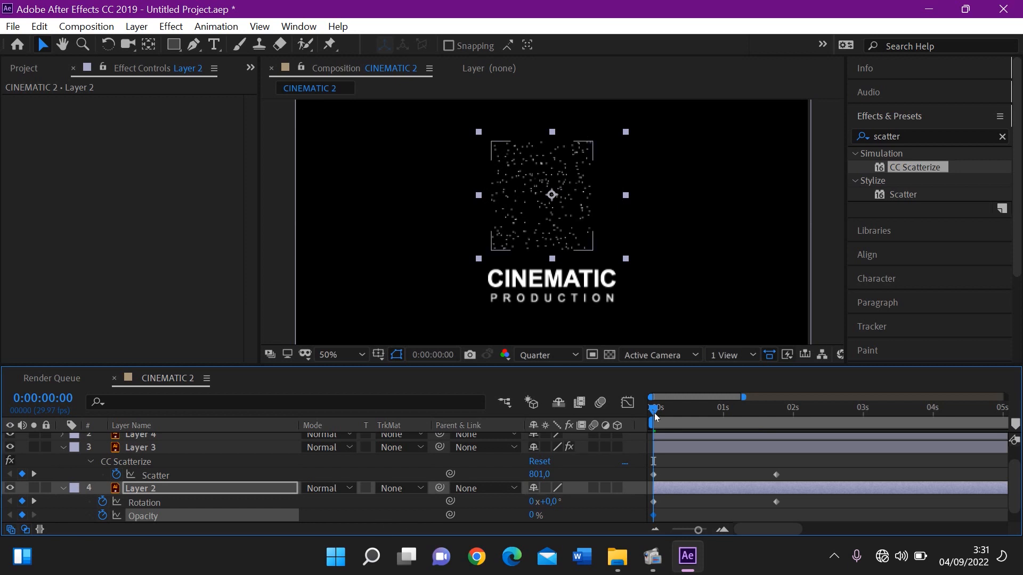
Set Layer 2's Opacity to 100% at 0:00:00:28 and preview the fade-in from the start
drag(678, 406, 718, 412)
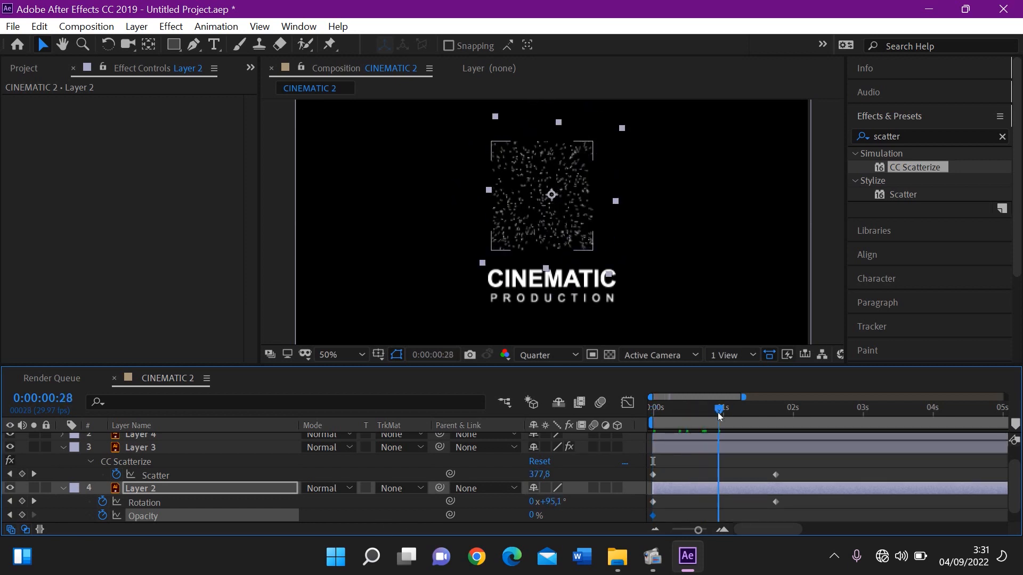
click(533, 515)
text(96)
key(Return)
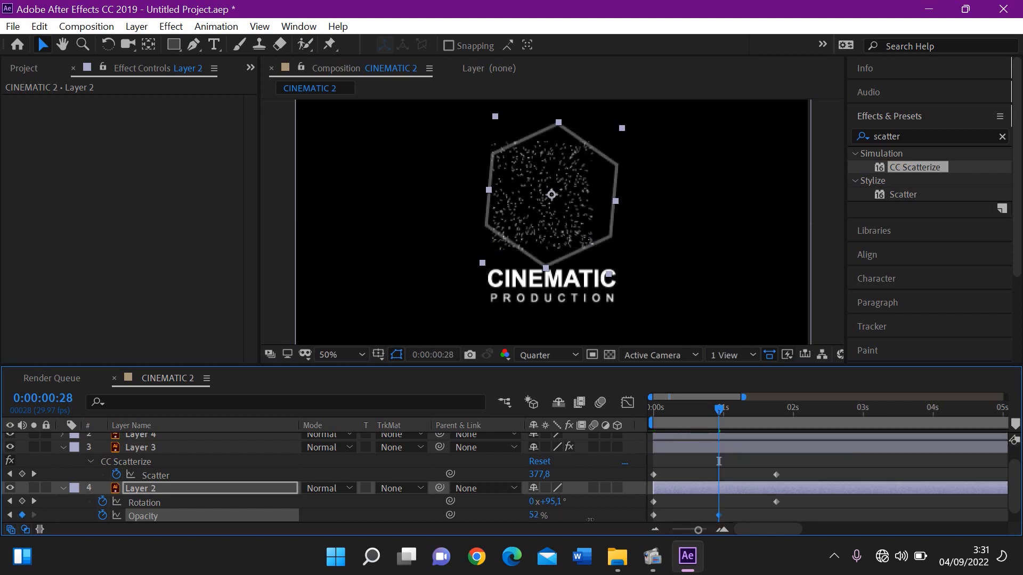
drag(648, 517, 668, 515)
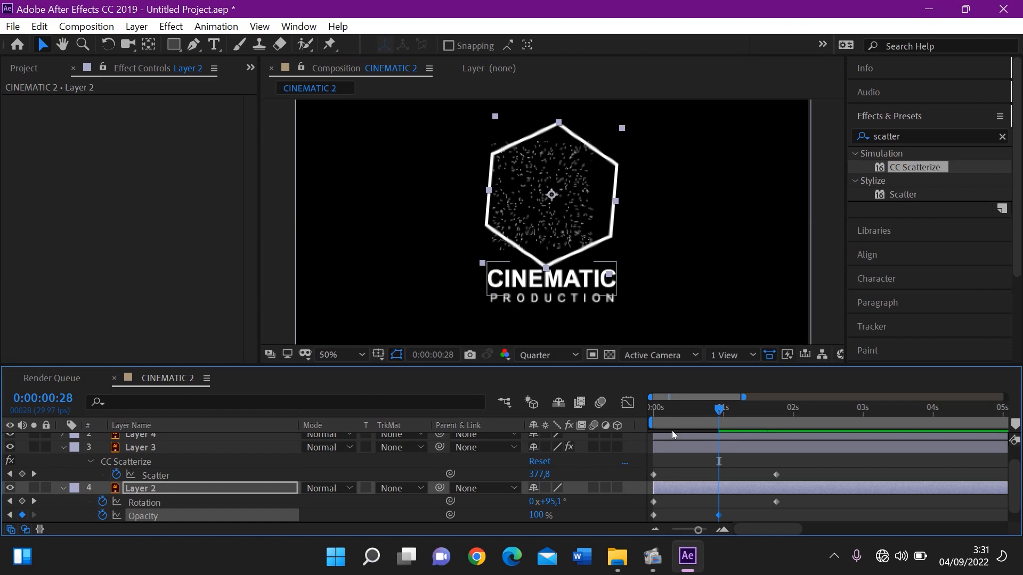
drag(670, 416, 599, 424)
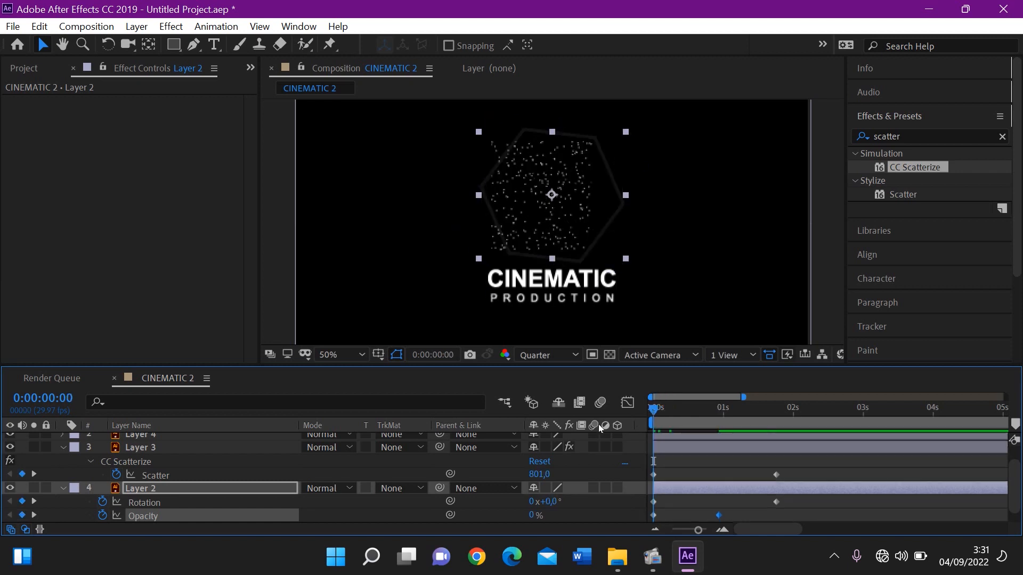
key(space)
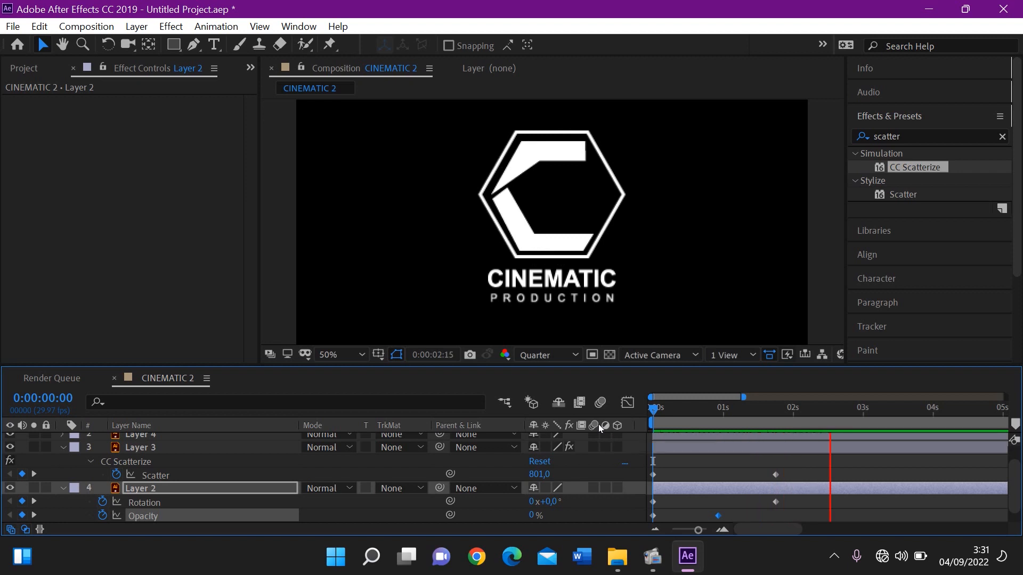
key(space)
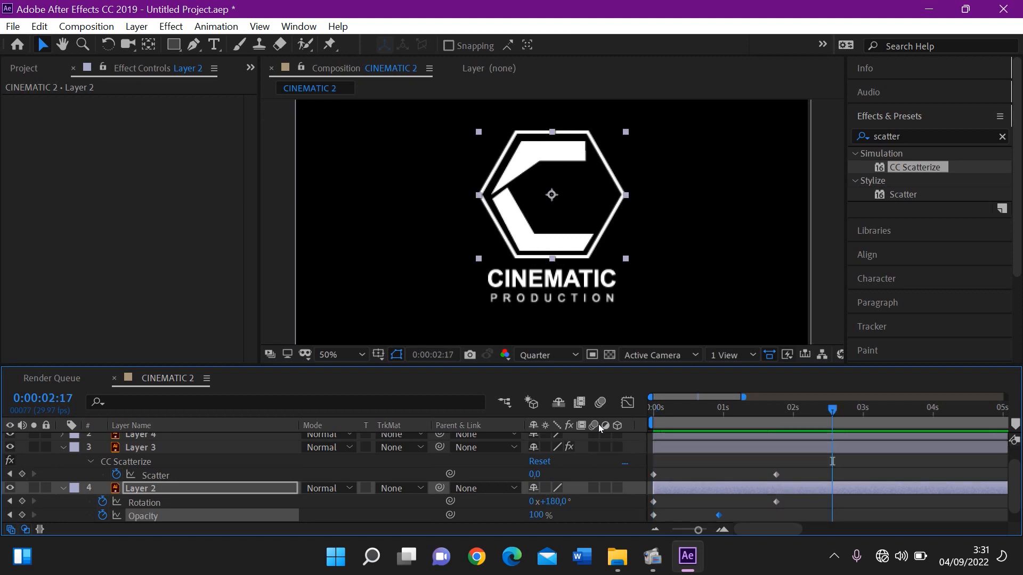
Draw a rectangular mask on Layer 4 that just encloses the word CINEMATIC
click(576, 271)
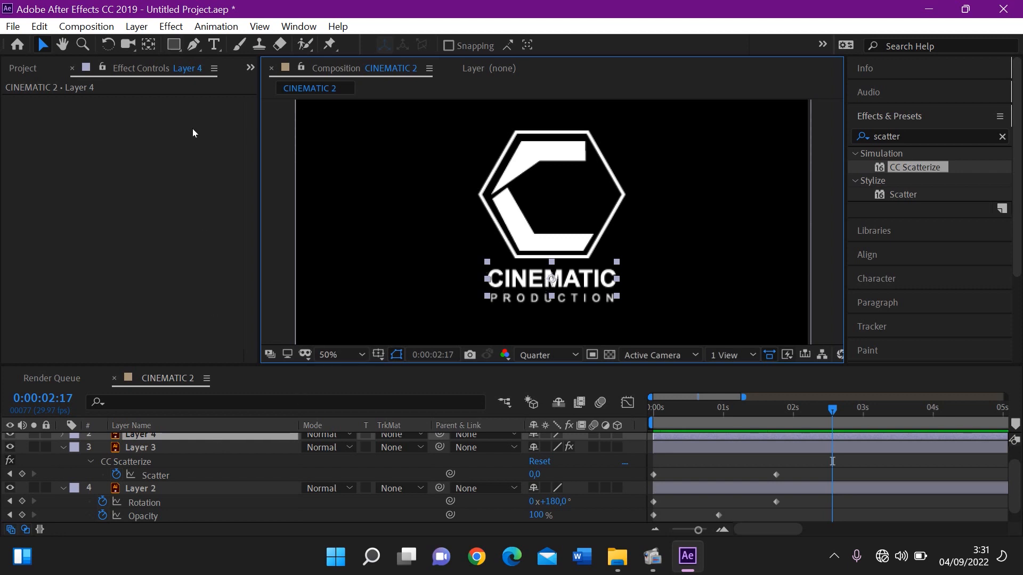
click(173, 45)
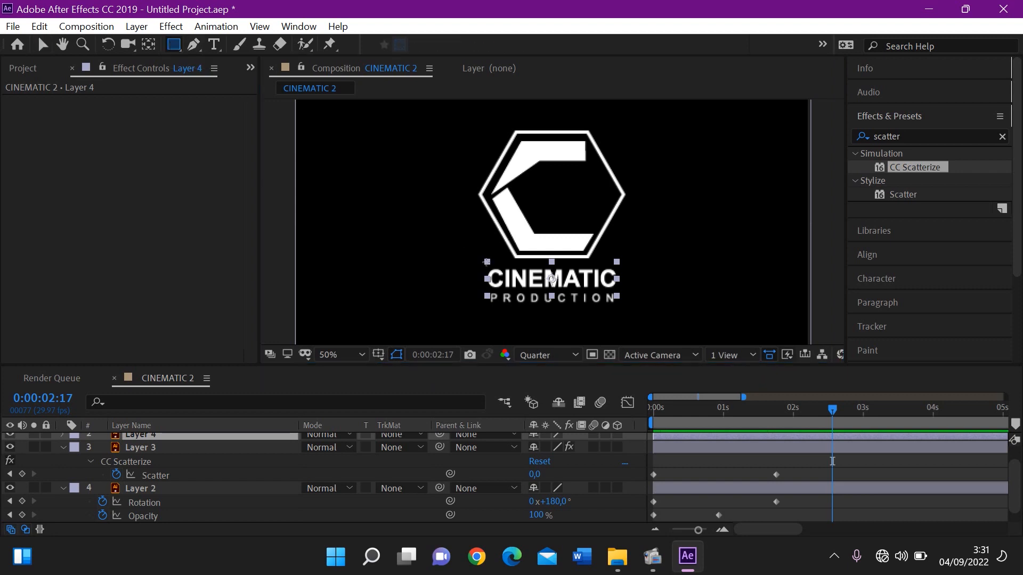
drag(481, 259, 624, 294)
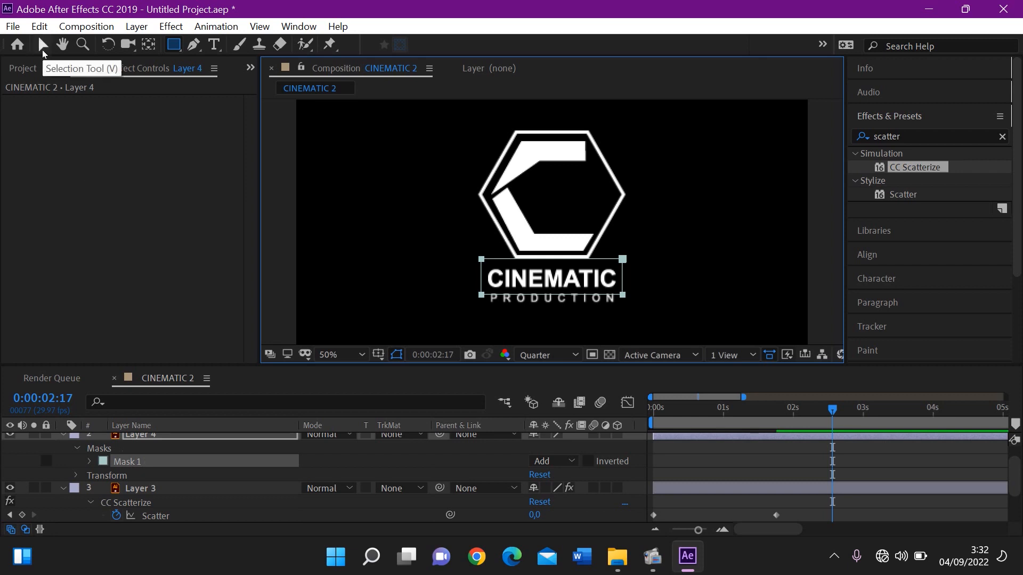
click(43, 47)
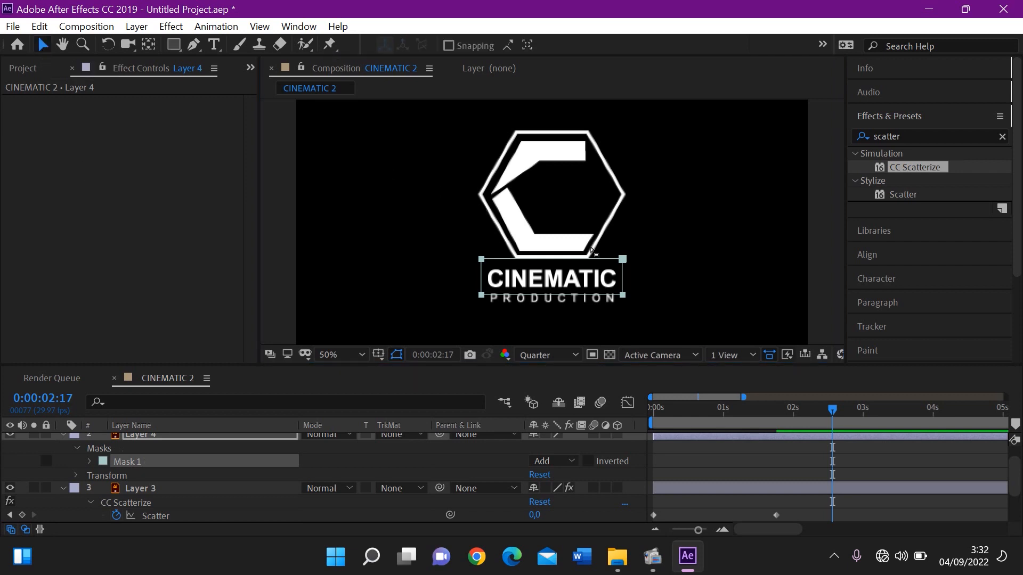
click(641, 260)
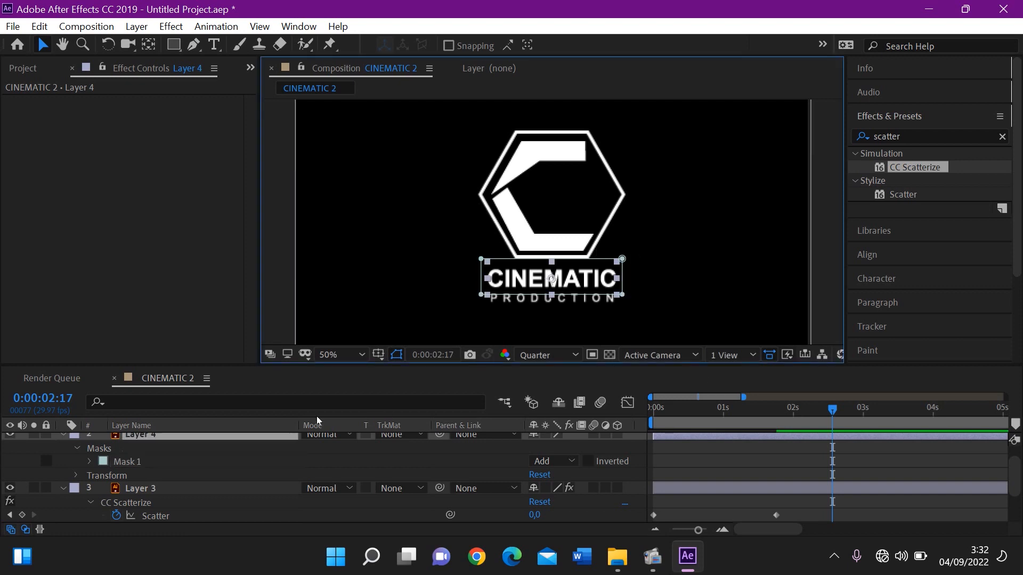
Add a Mask Path keyframe to Layer 4's mask at 0:00:02:29 with the full word enclosed
click(90, 462)
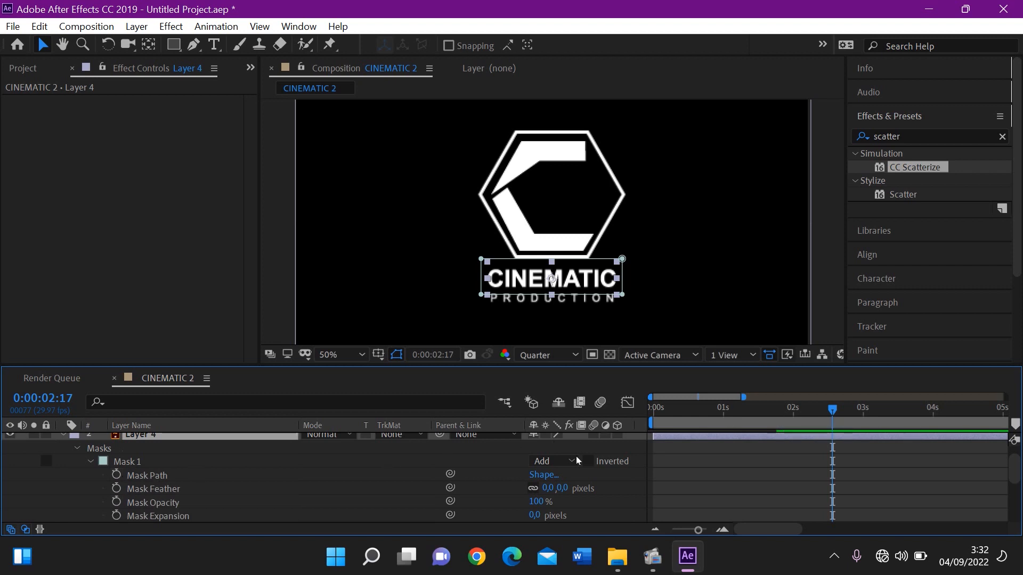
click(860, 409)
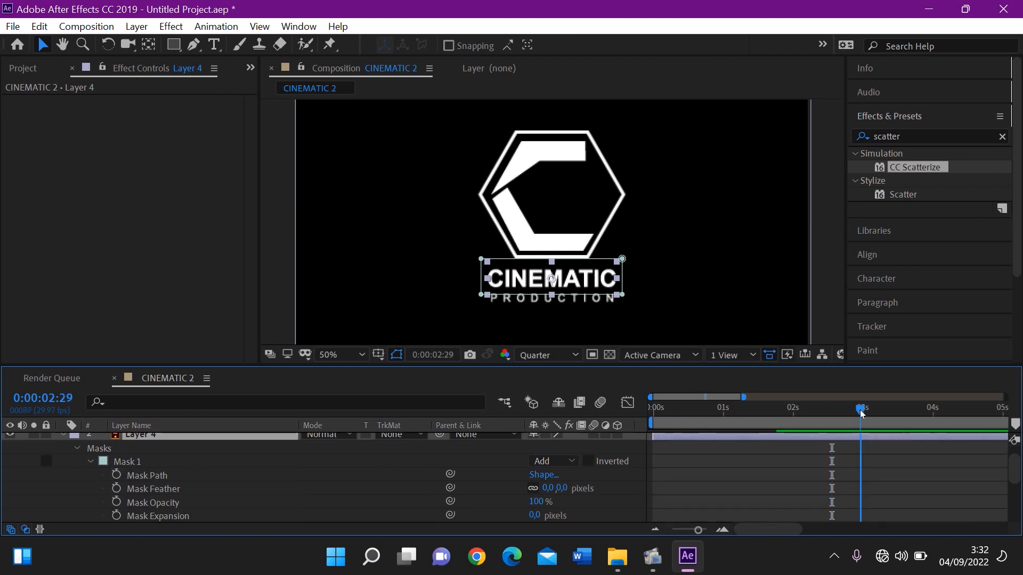
click(119, 473)
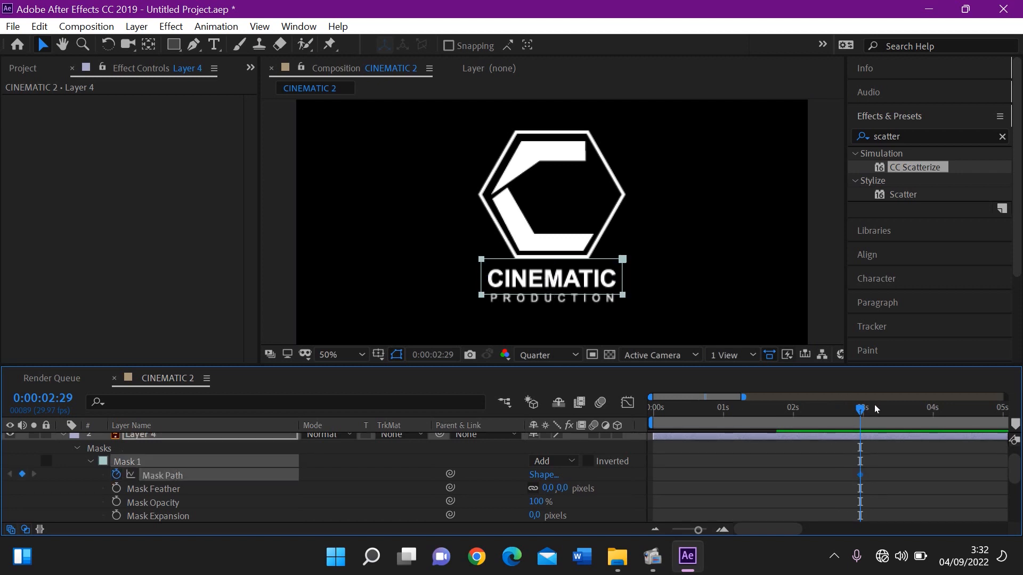
At 0:00:01:28, collapse Layer 4's mask onto its left edge so CINEMATIC is hidden, and preview the reveal
drag(862, 409, 791, 418)
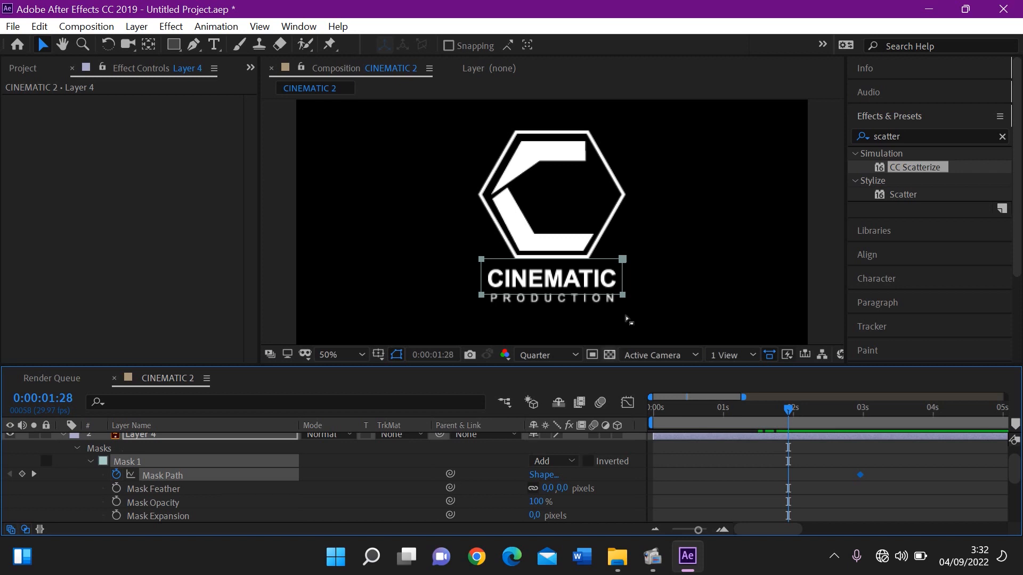
click(654, 264)
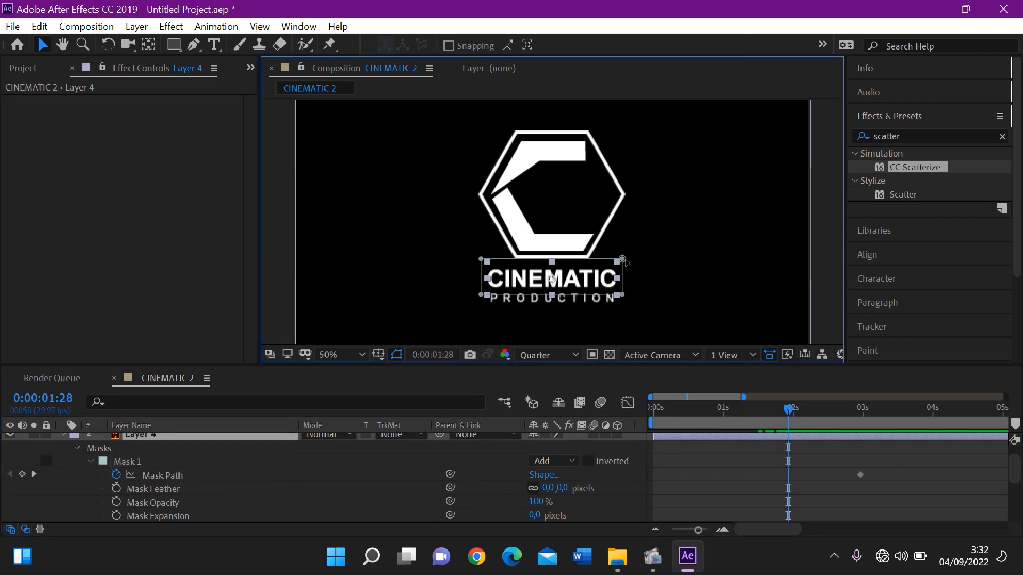
drag(618, 261, 484, 261)
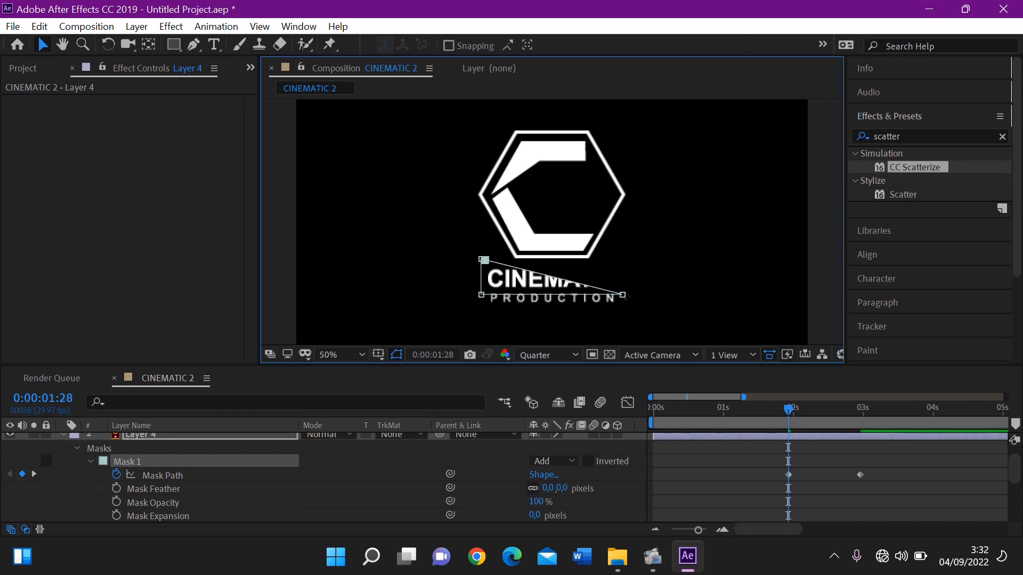
drag(622, 295, 484, 294)
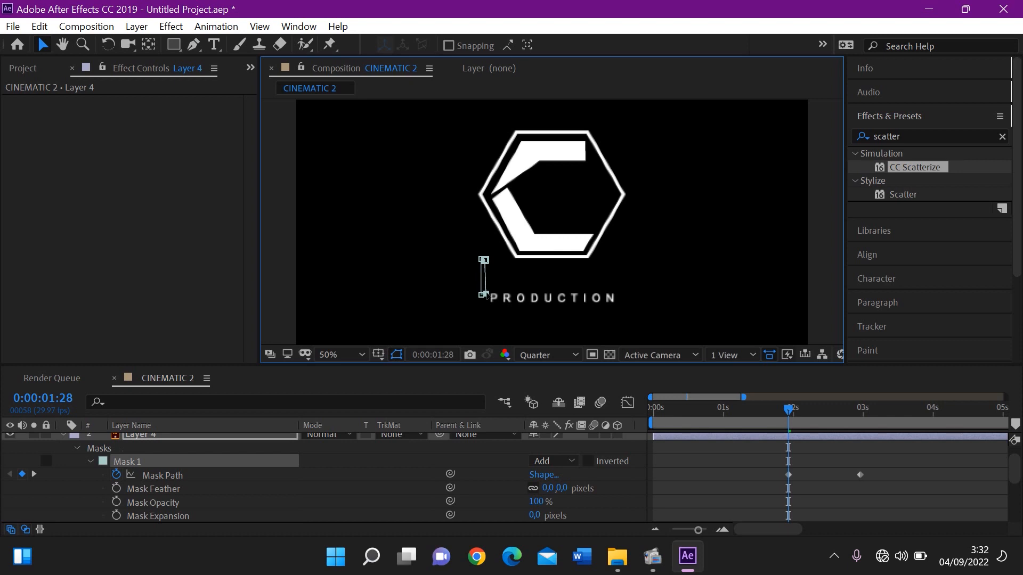
key(space)
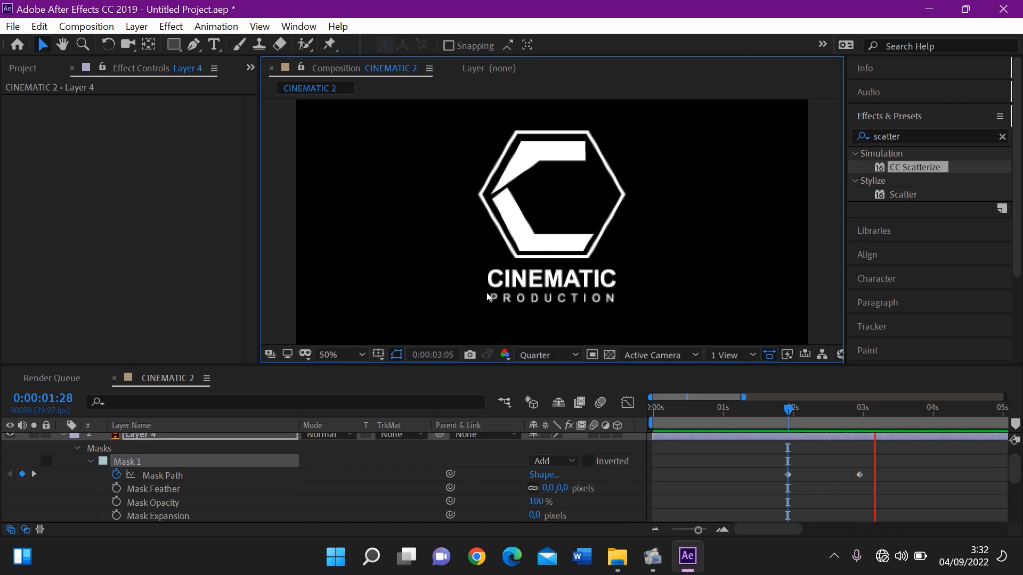
key(space)
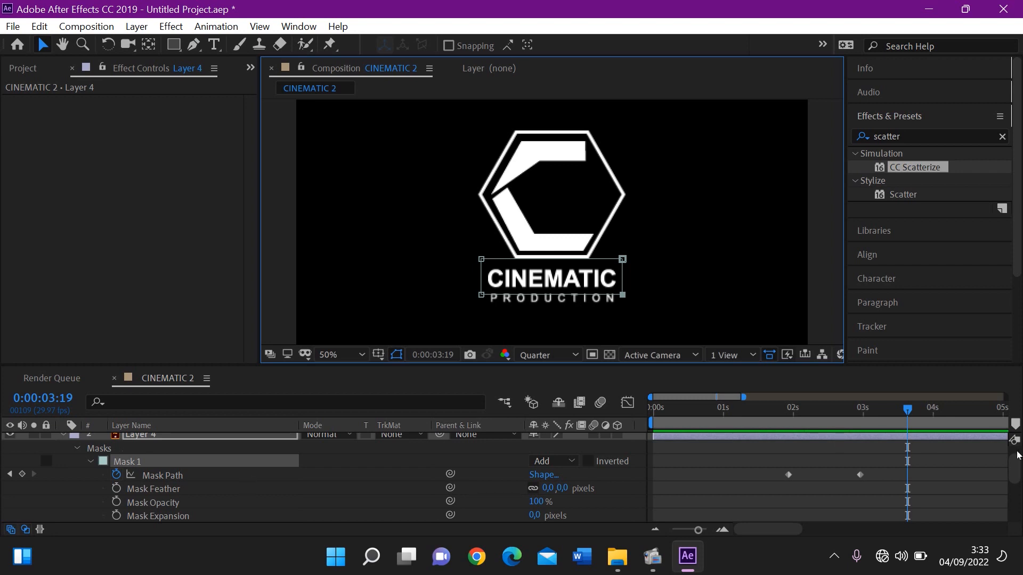
Draw a rectangular mask around PRODUCTION on Layer 5 and add a Mask Path keyframe at 0:00:03:19
scroll(692, 448, up, 2)
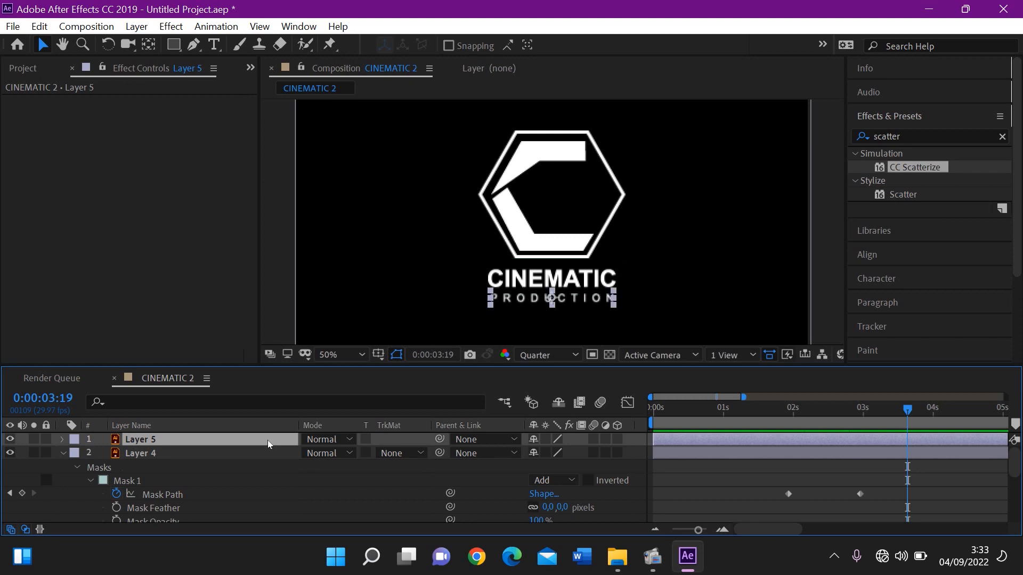
click(174, 44)
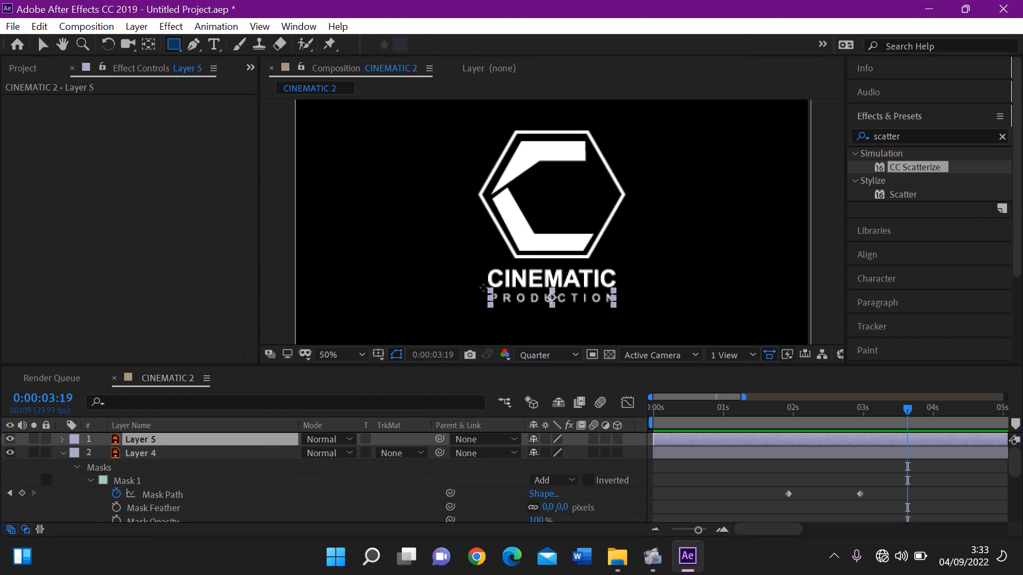
mouse_move(483, 288)
mouse_down()
mouse_move(531, 306)
mouse_move(623, 308)
mouse_up()
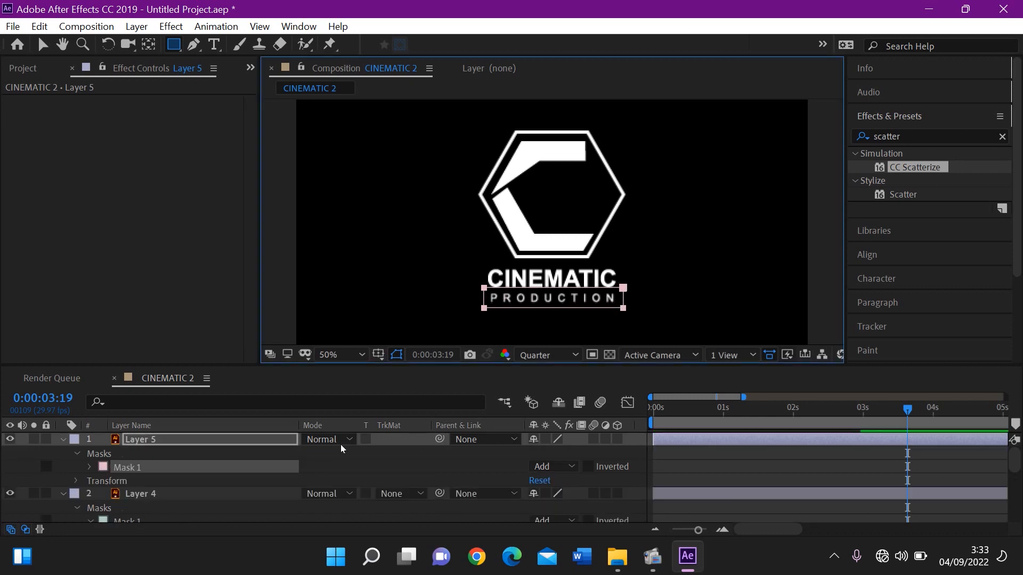
click(89, 467)
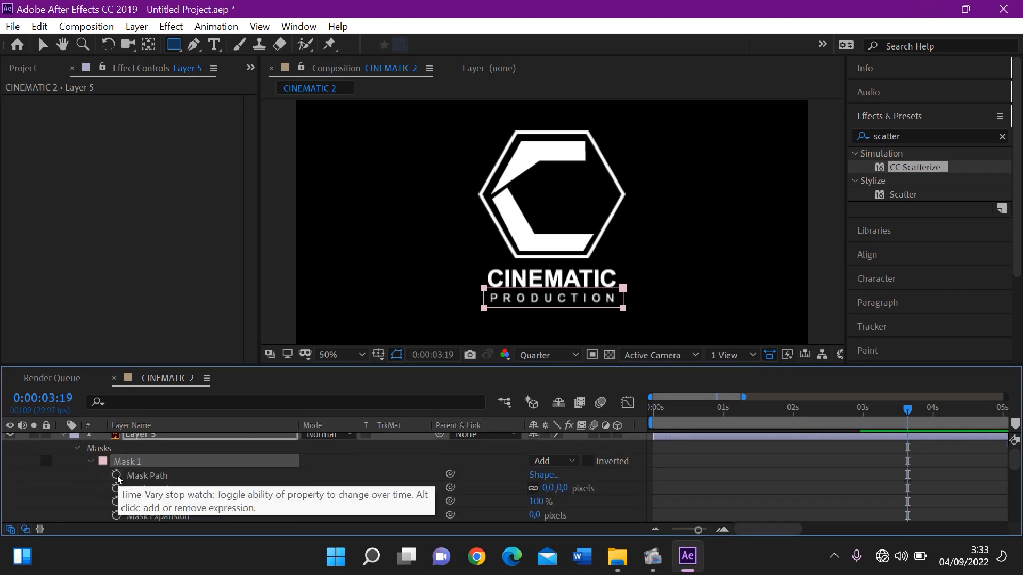
click(116, 476)
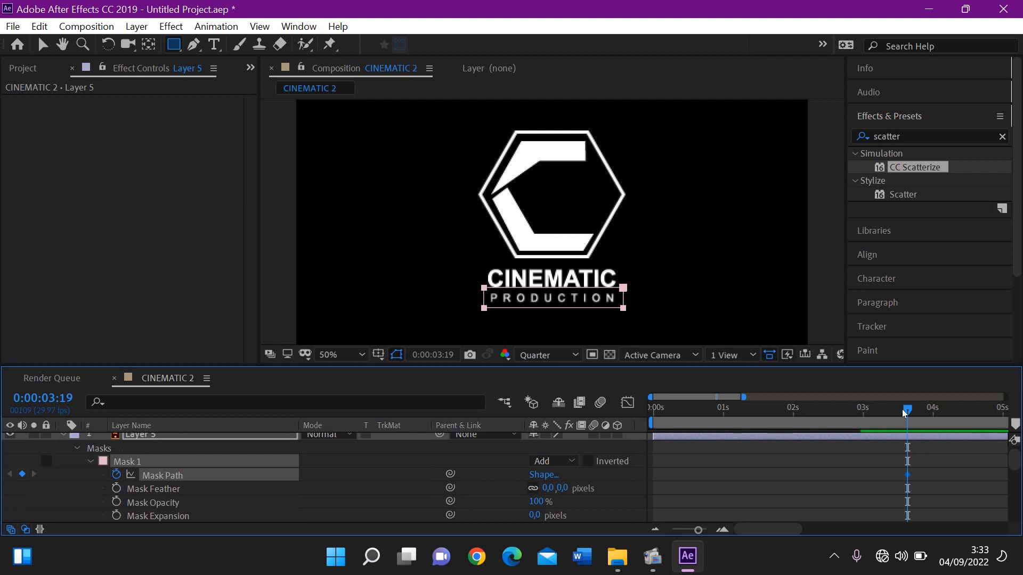
At 0:00:02:18, collapse Layer 5's mask onto its left edge so PRODUCTION is hidden, and preview the reveal
drag(907, 409, 832, 417)
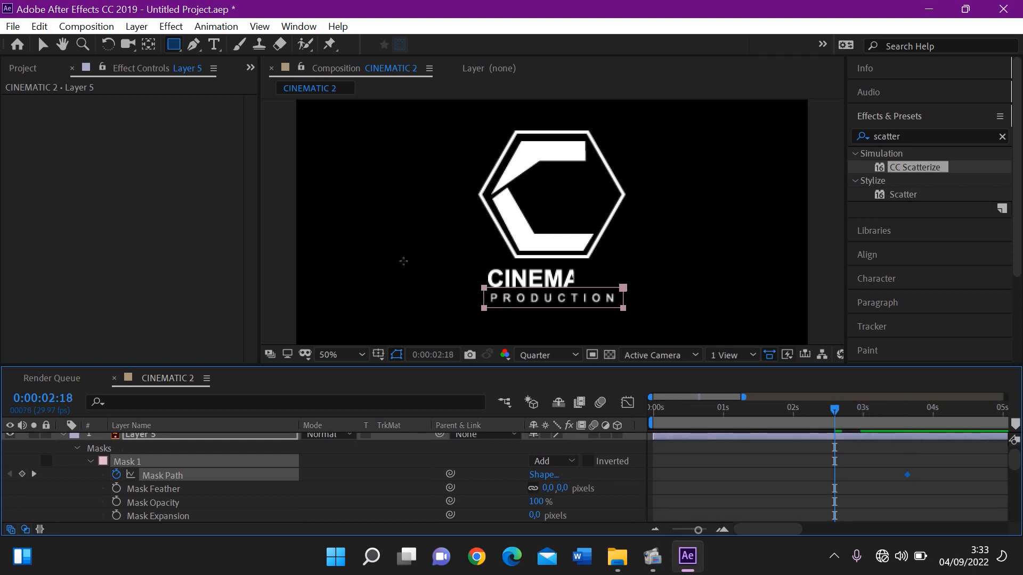
click(39, 45)
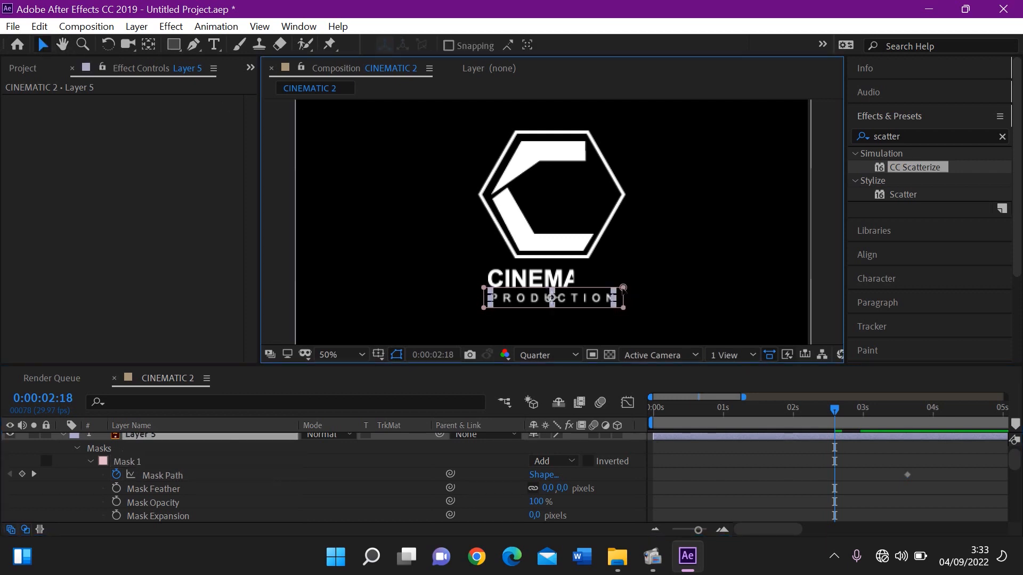
drag(623, 288, 485, 288)
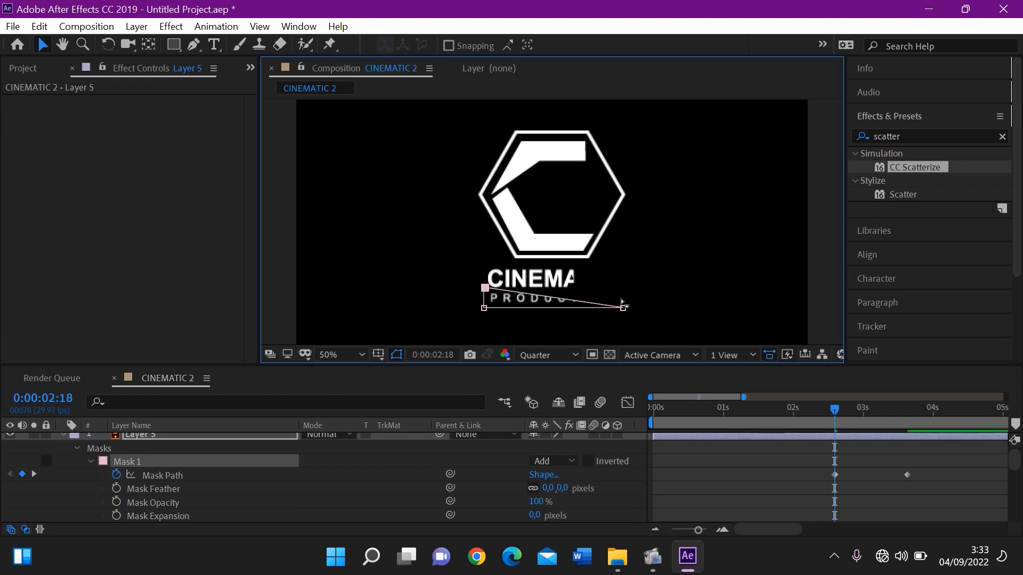
drag(623, 309, 487, 310)
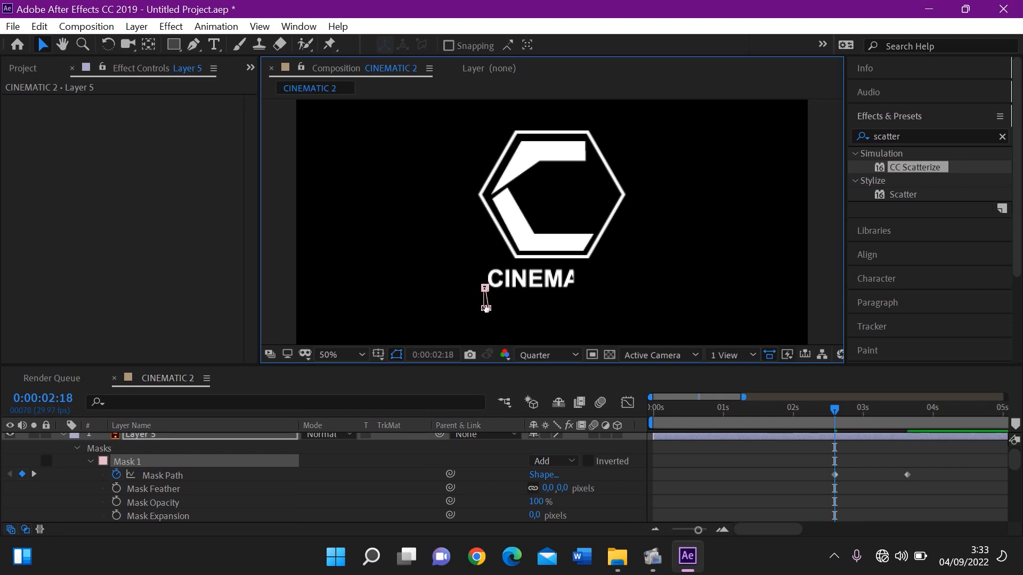
key(space)
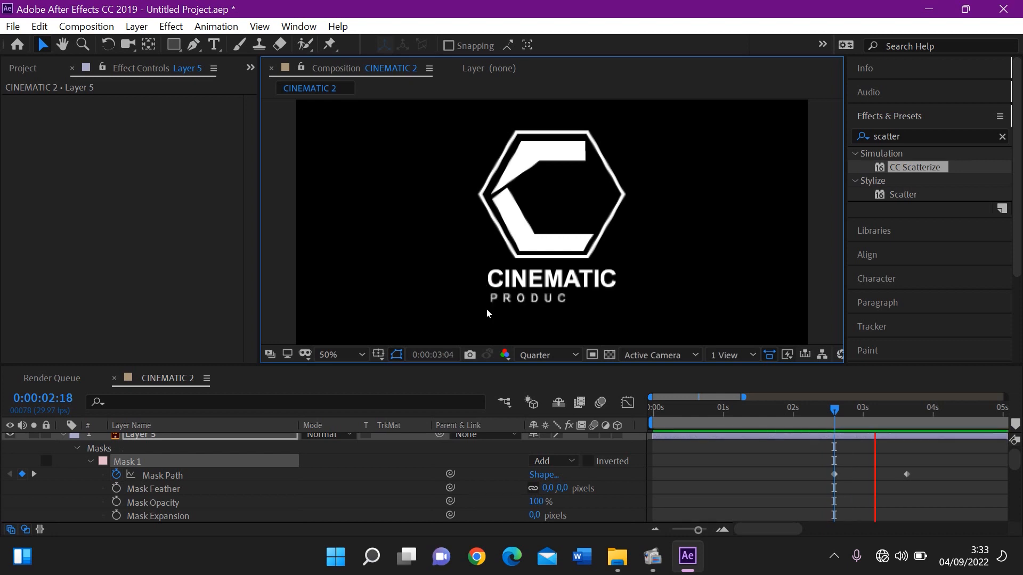
key(space)
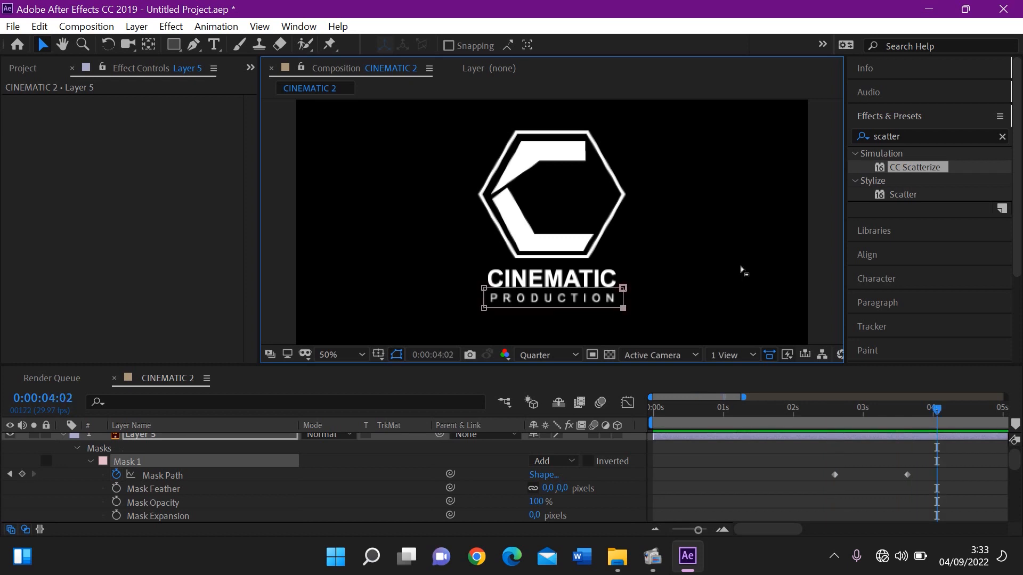
Preview the full logo animation from the start through the PRODUCTION text reveal
drag(829, 414, 711, 413)
key(Home)
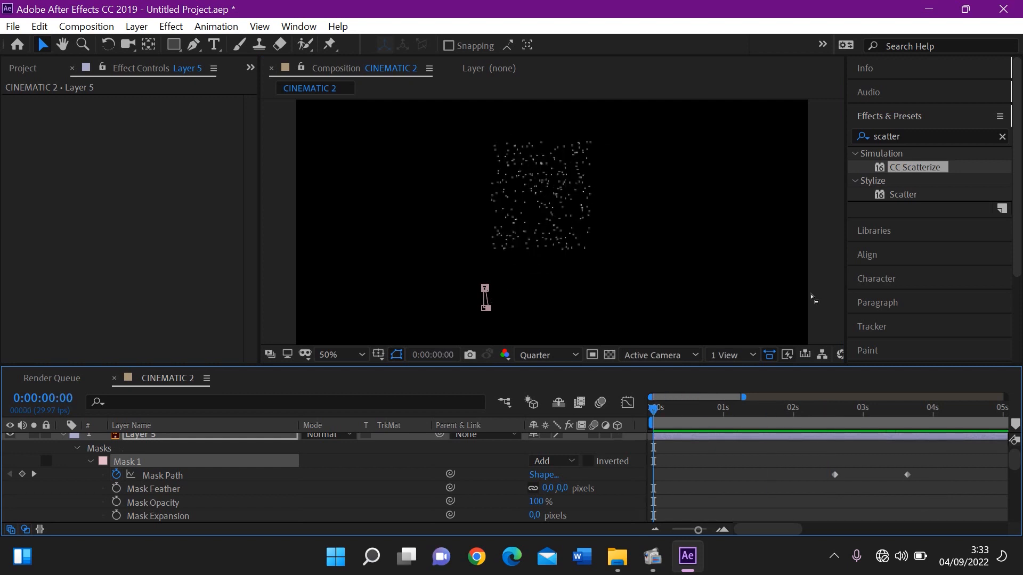
click(829, 280)
click(829, 280)
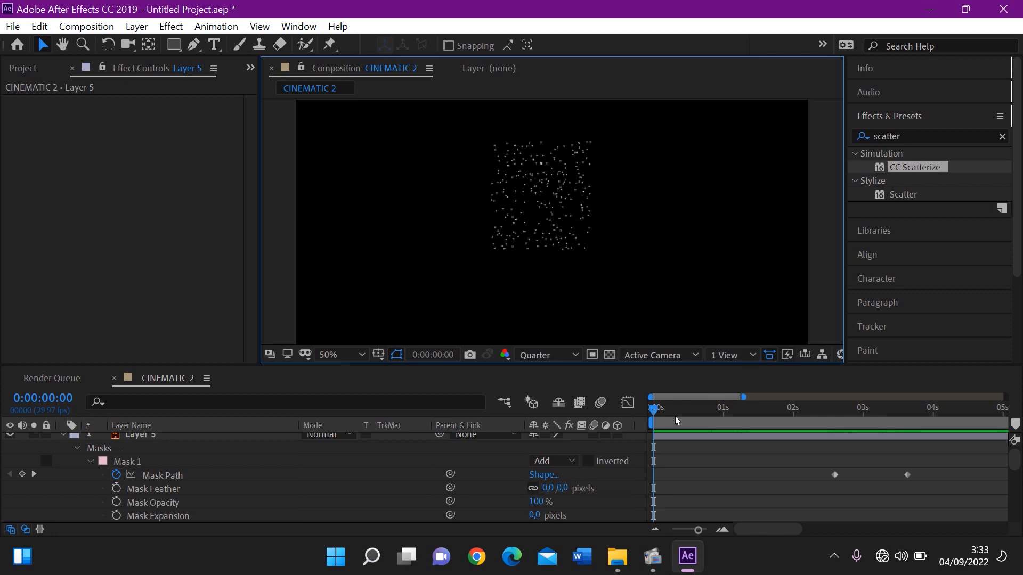
drag(676, 417, 671, 415)
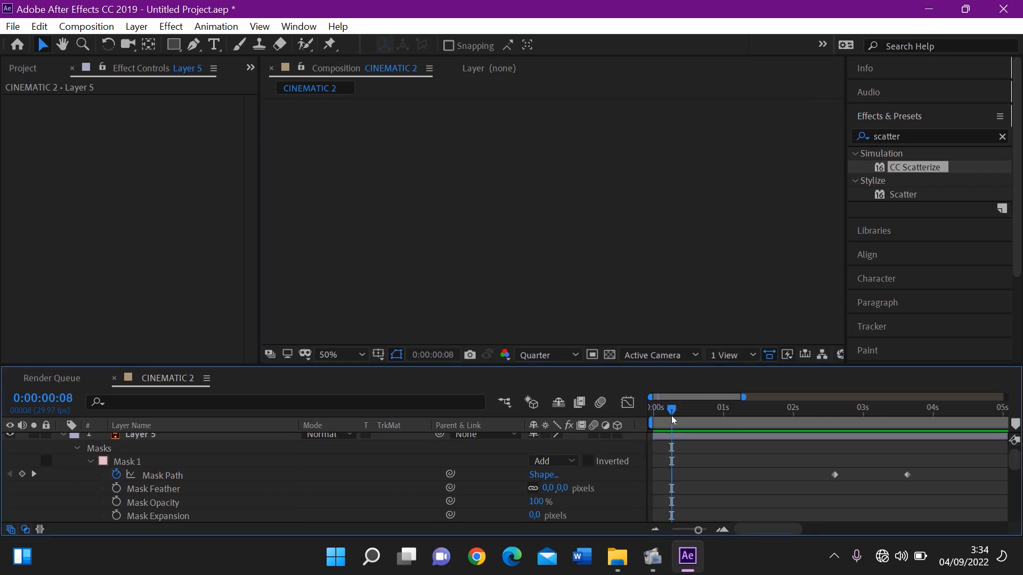
key(space)
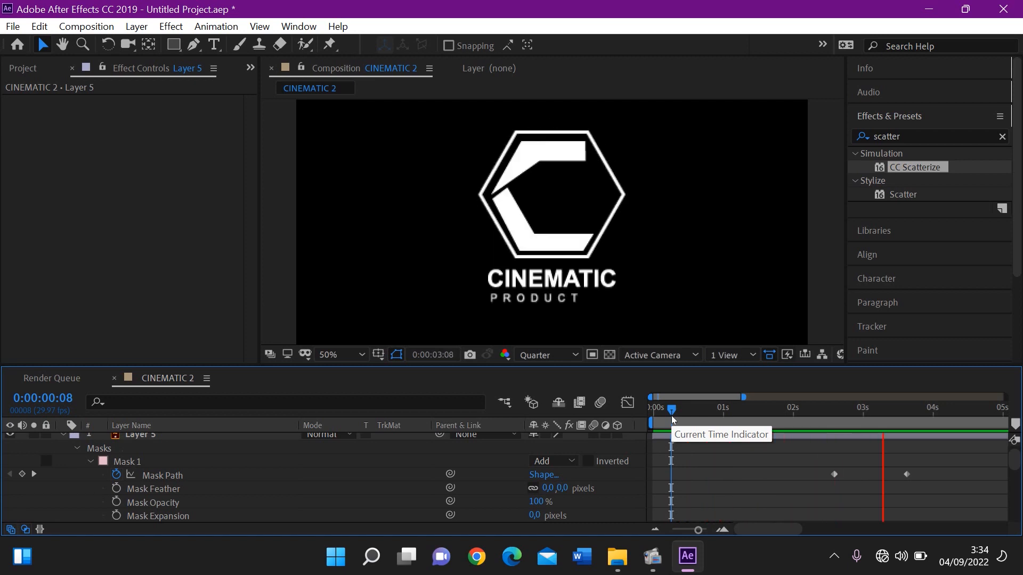
key(space)
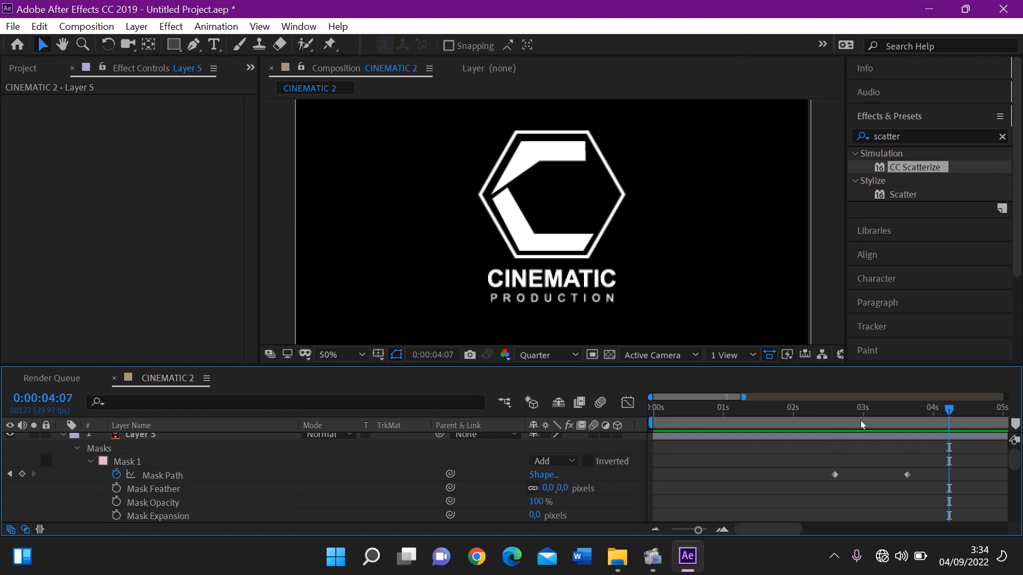
Apply Easy Ease to both CC Scatterize Scatter keyframes on Layer 3
drag(724, 423, 622, 428)
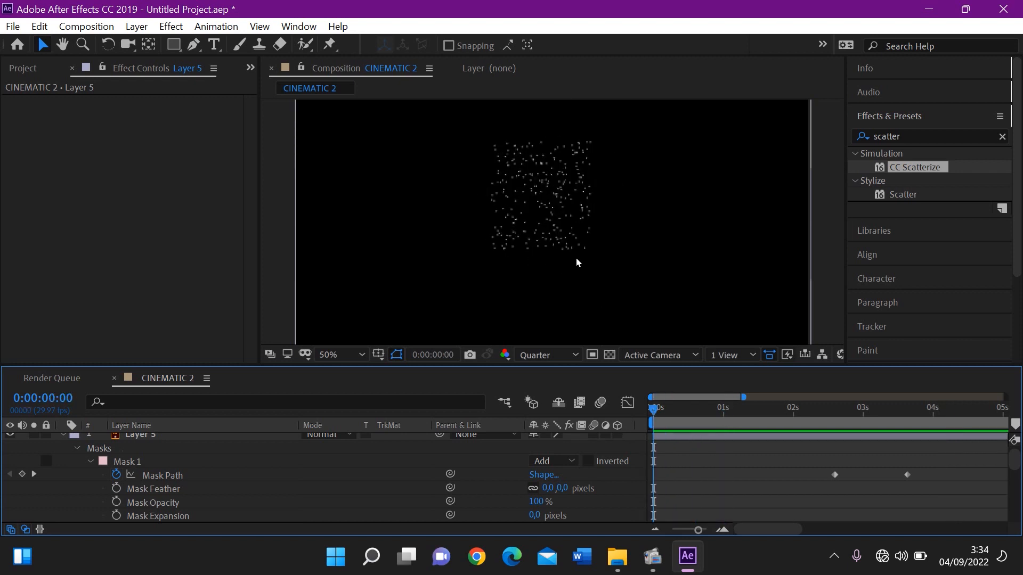
click(571, 219)
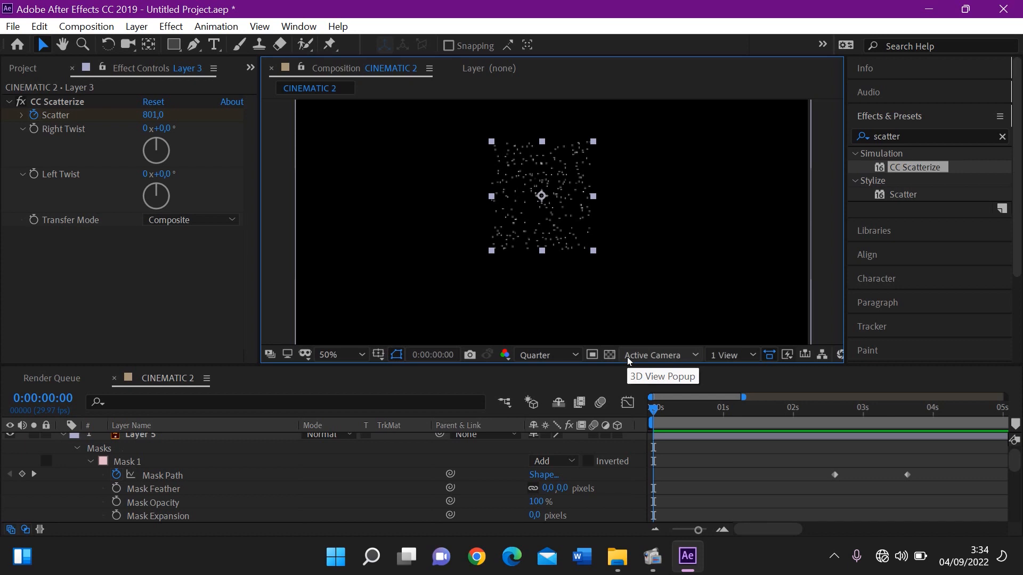
key(u)
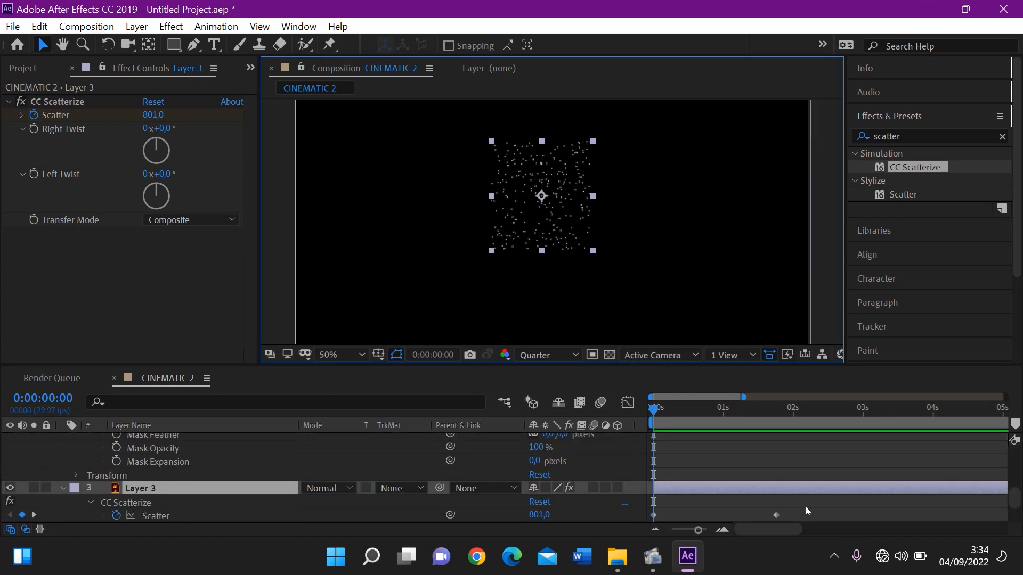
drag(805, 507, 641, 519)
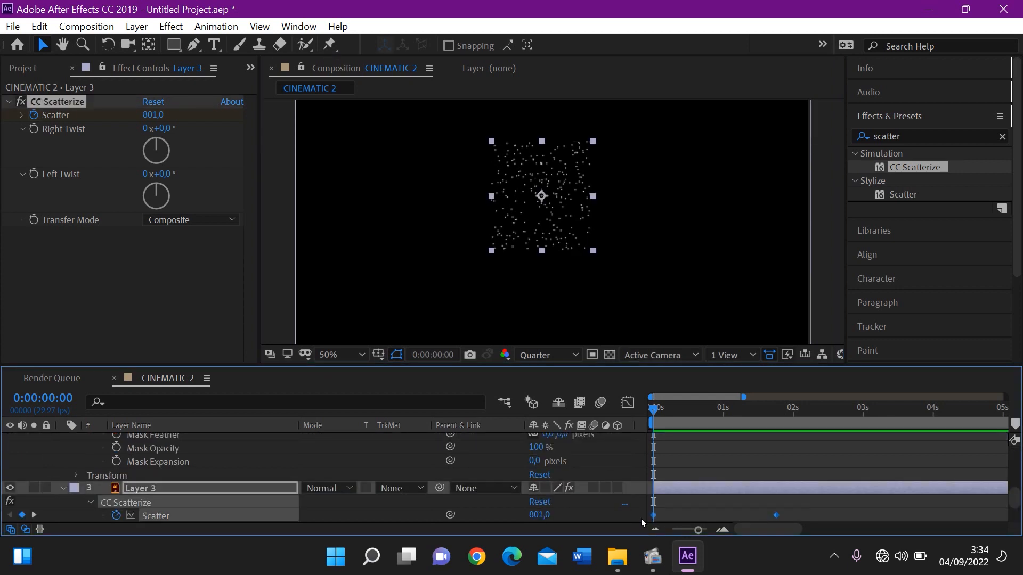
right_click(653, 515)
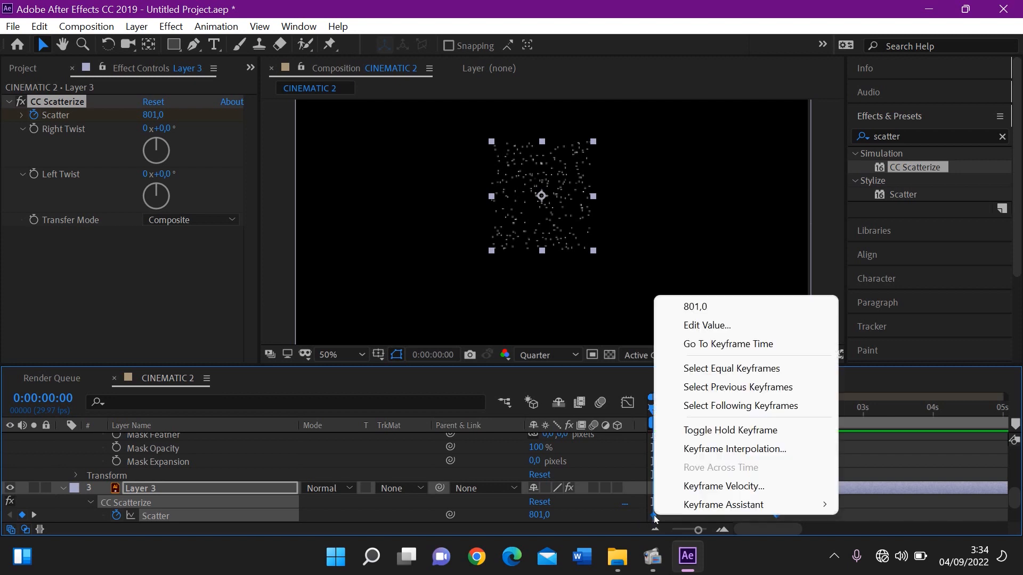
mouse_move(678, 508)
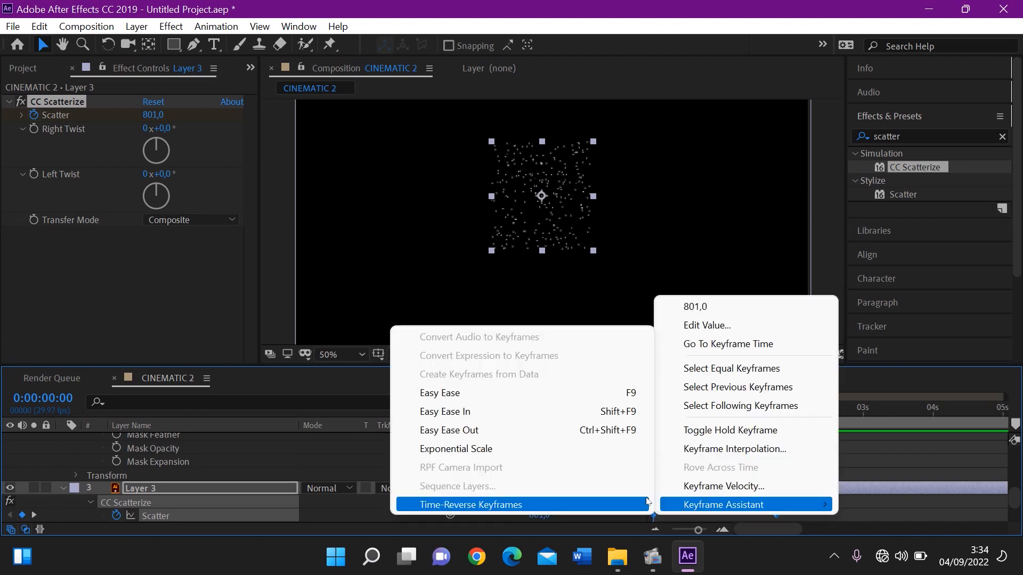
click(531, 395)
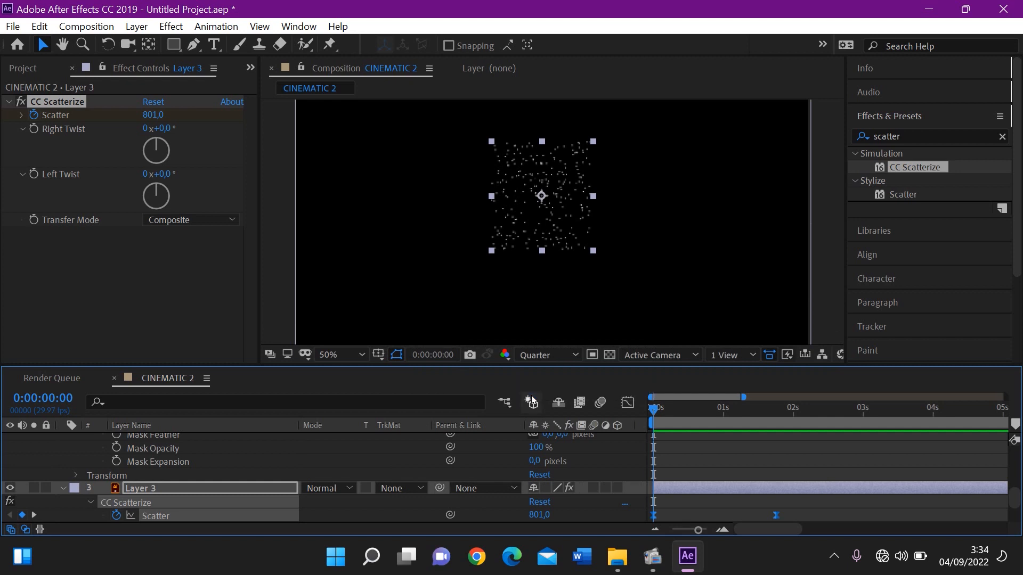
Extend the last Scatter keyframe's incoming speed handle toward the first keyframe so the speed peaks early, and preview the C's assembly
click(627, 404)
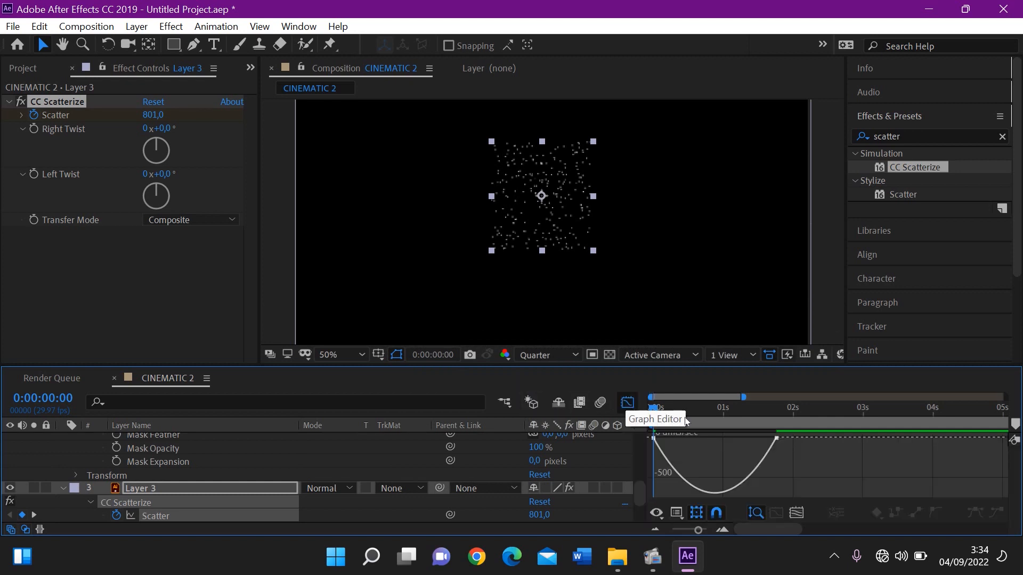
drag(790, 454, 643, 432)
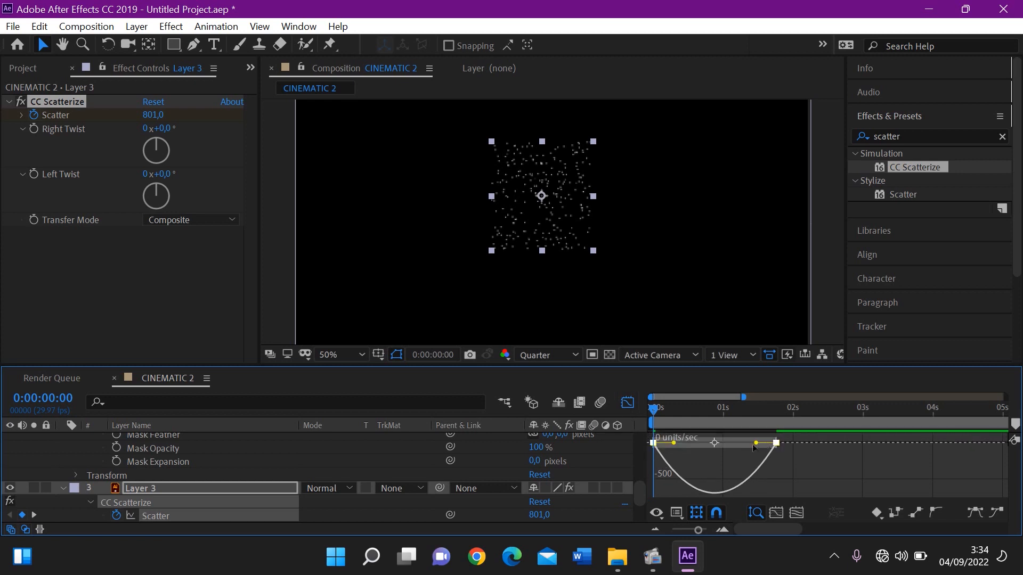
drag(756, 446, 671, 450)
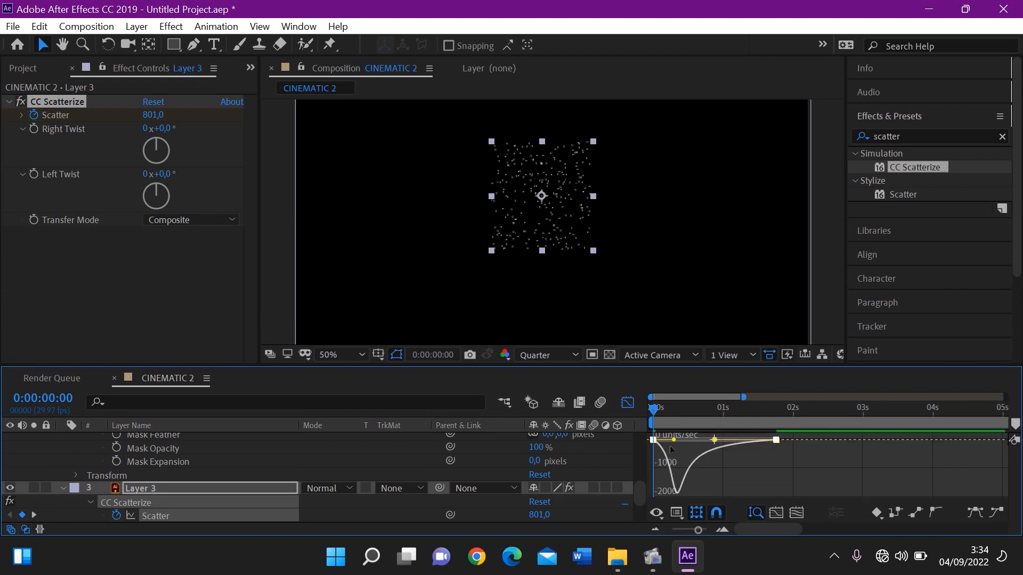
click(628, 407)
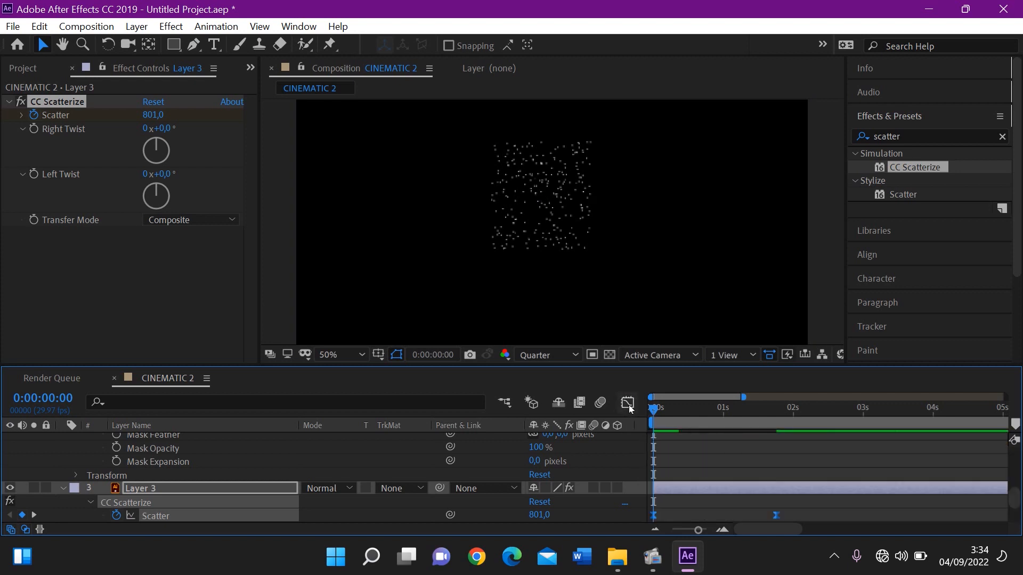
key(space)
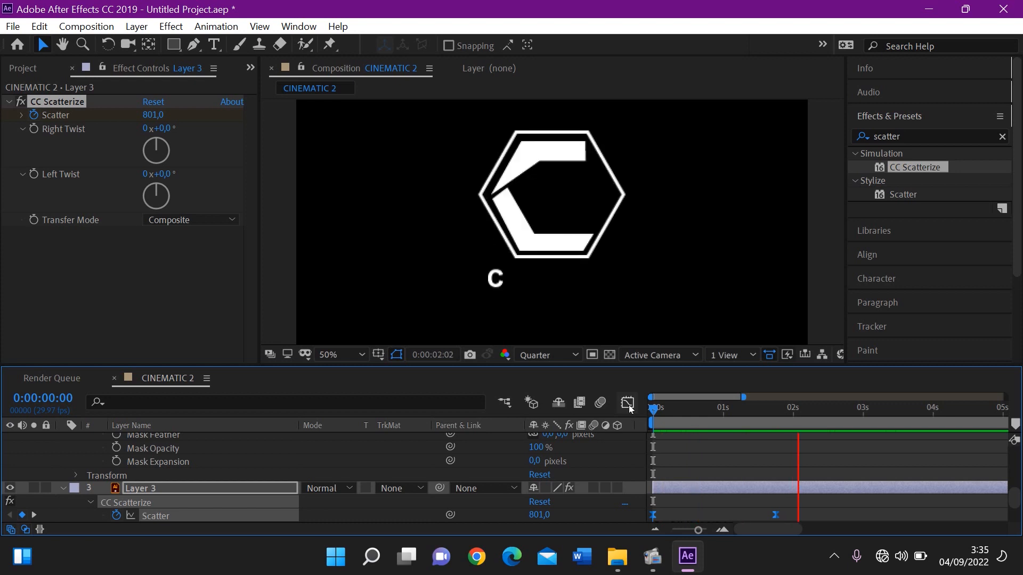
key(space)
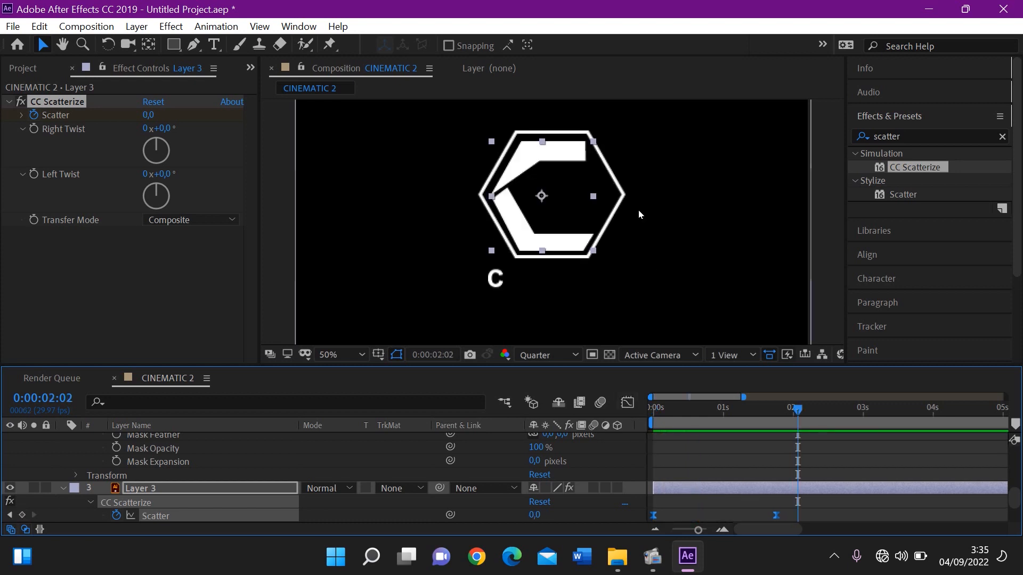
Apply Easy Ease to both Rotation keyframes of the hexagon on Layer 2
click(627, 191)
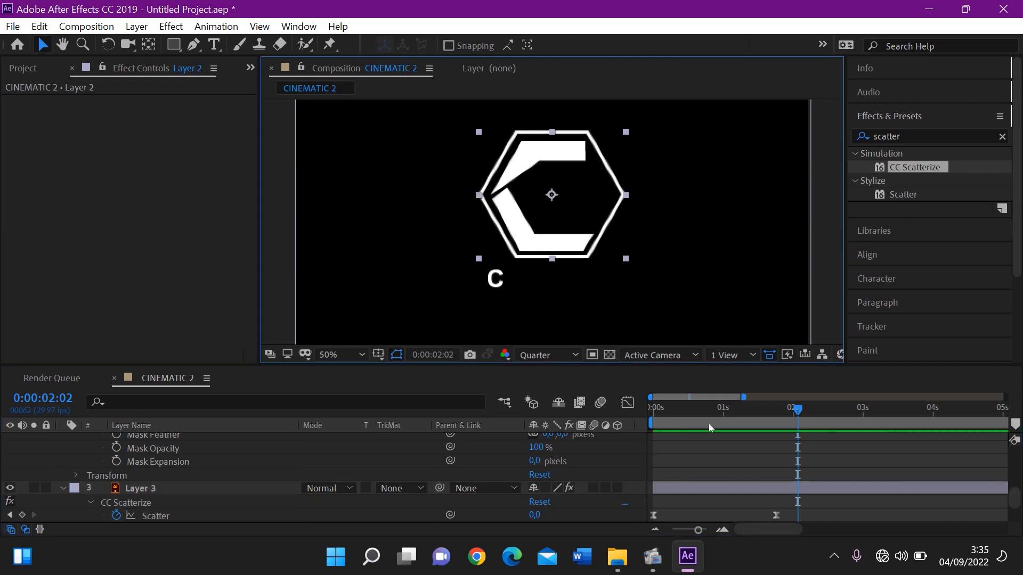
scroll(709, 424, down, 1)
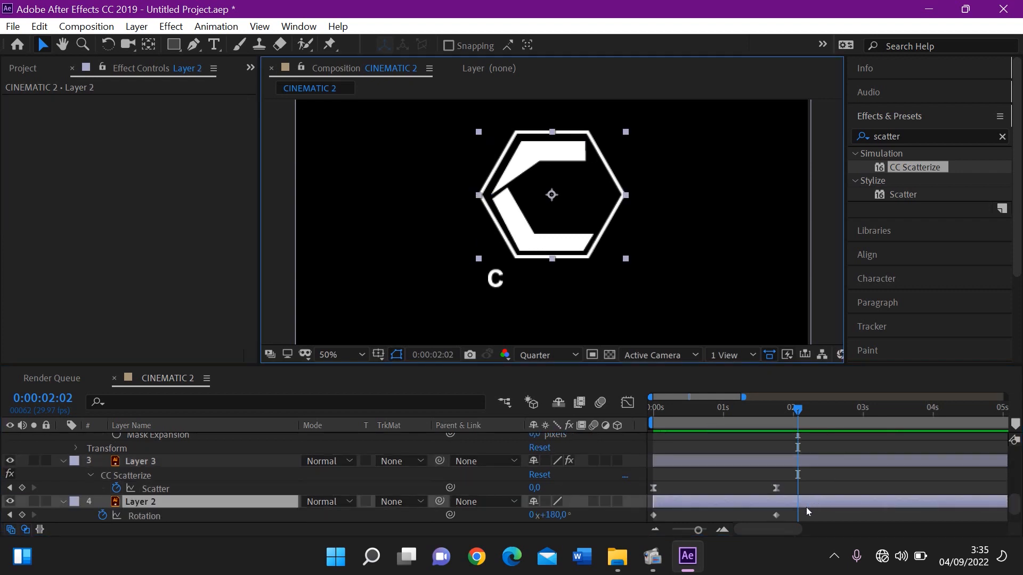
drag(790, 513, 640, 520)
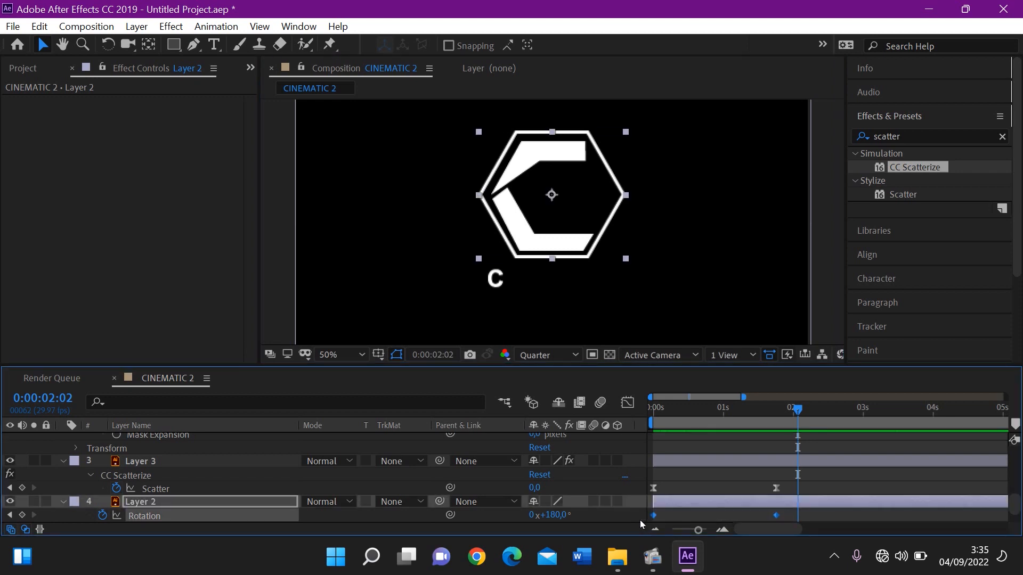
right_click(654, 516)
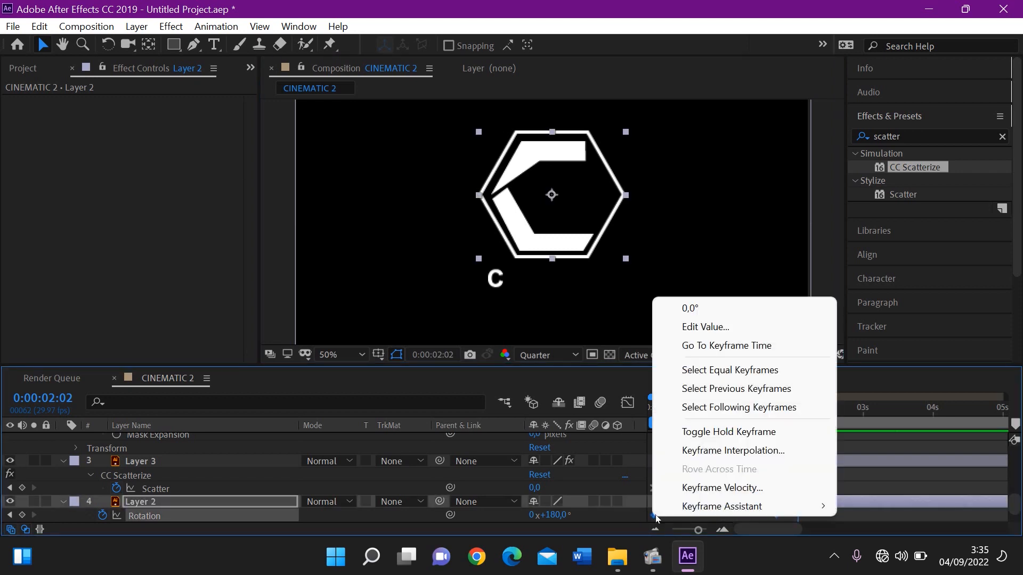
mouse_move(668, 507)
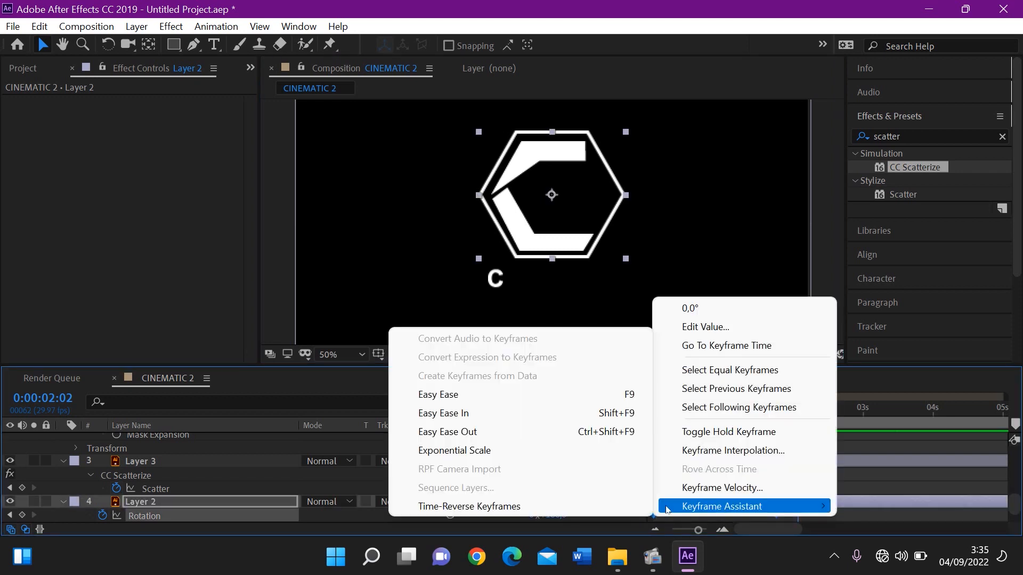
click(562, 395)
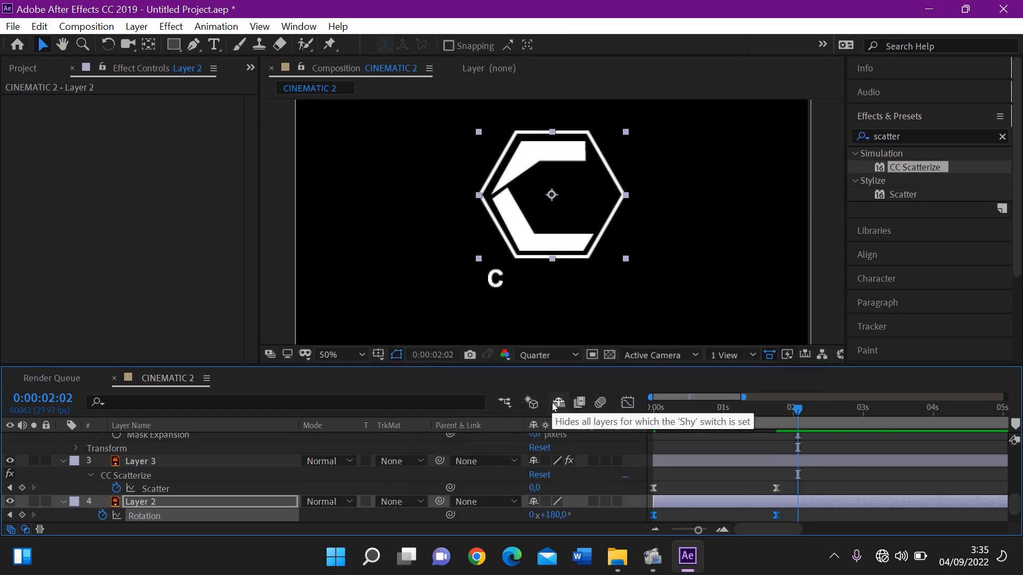
Extend the last Rotation keyframe's incoming speed handle toward the first keyframe for an early speed peak, and preview the animation from the start
click(627, 402)
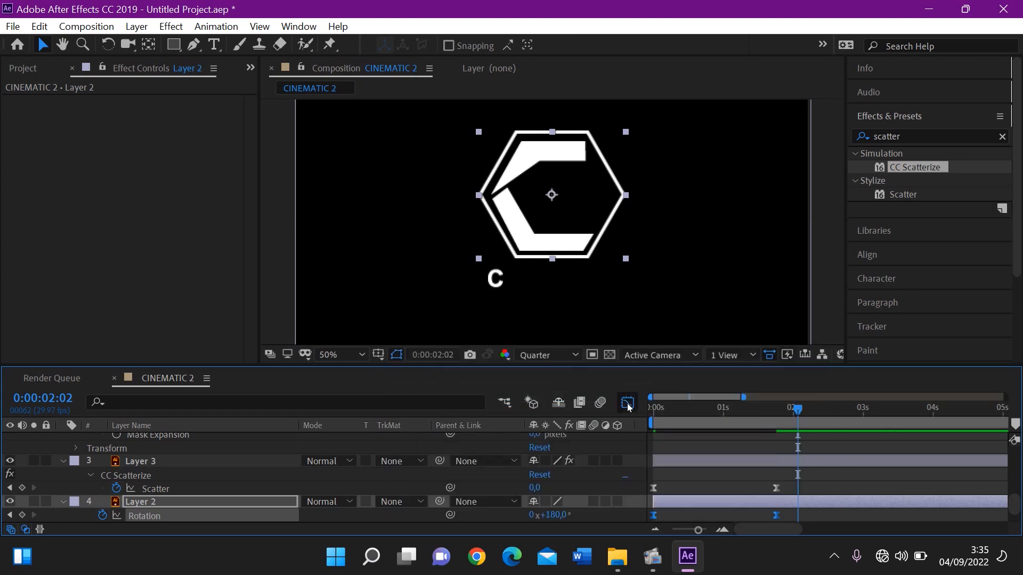
drag(794, 473, 639, 502)
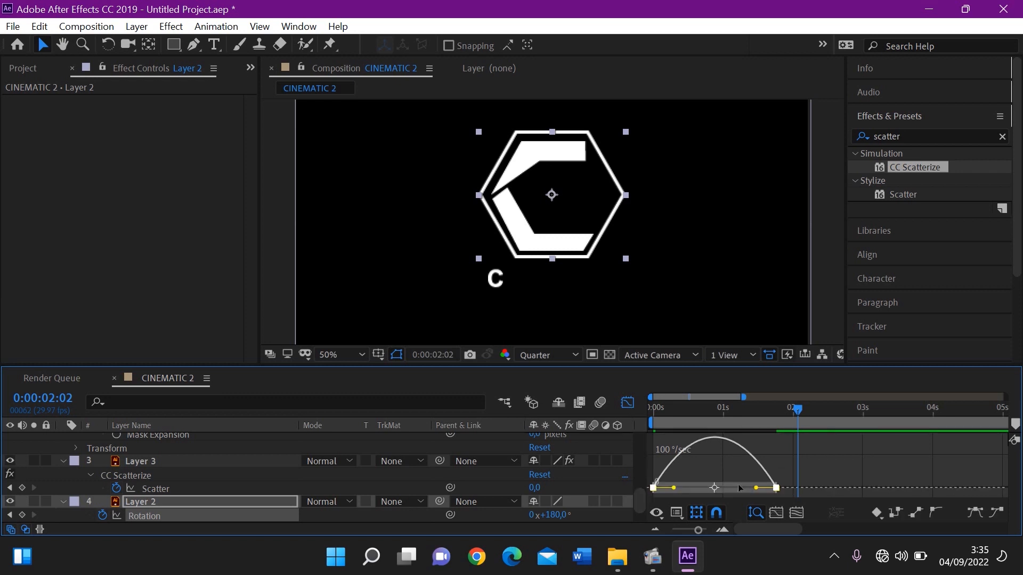
drag(756, 487, 686, 492)
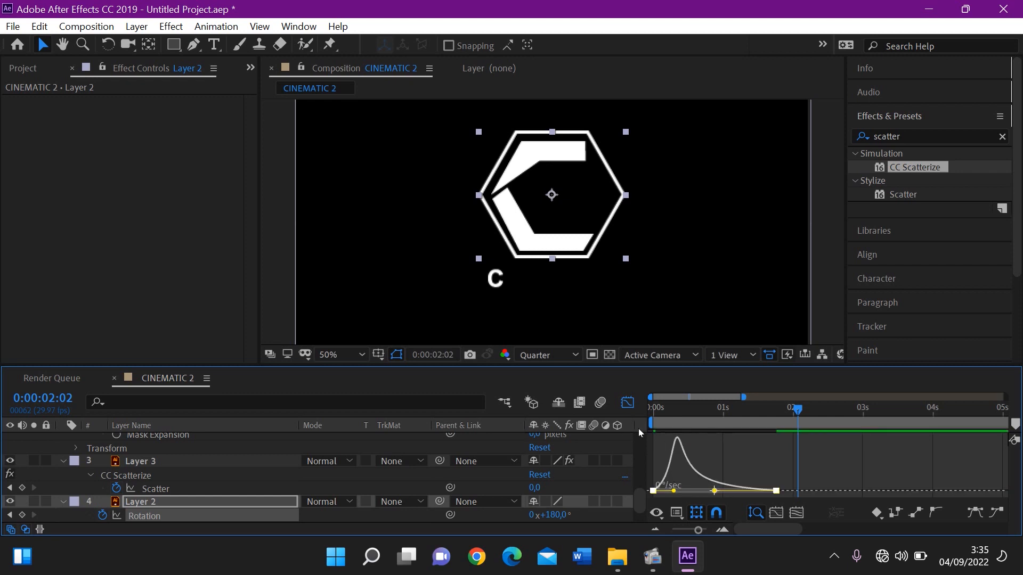
click(629, 403)
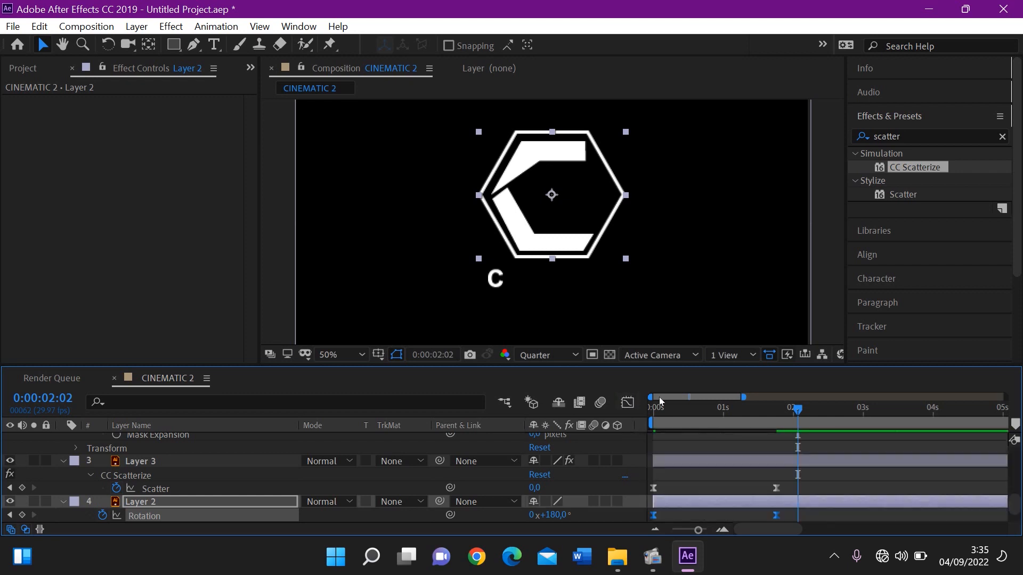
drag(659, 409, 636, 408)
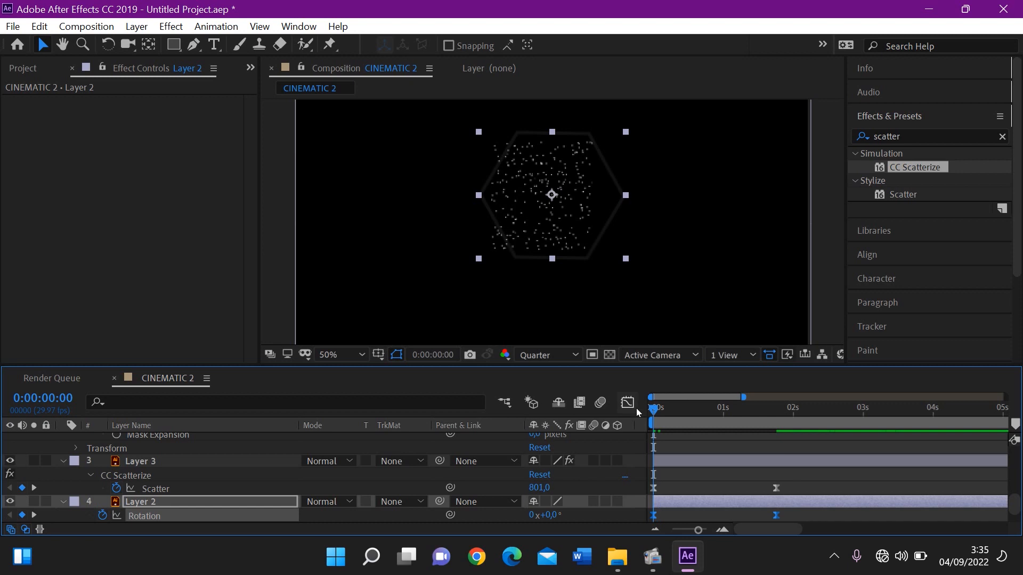
key(space)
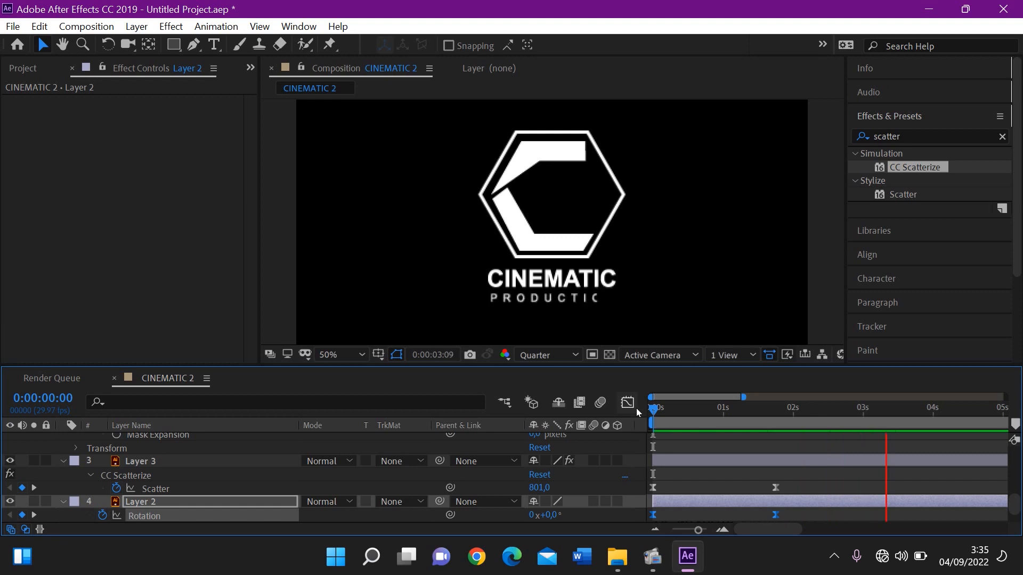
key(space)
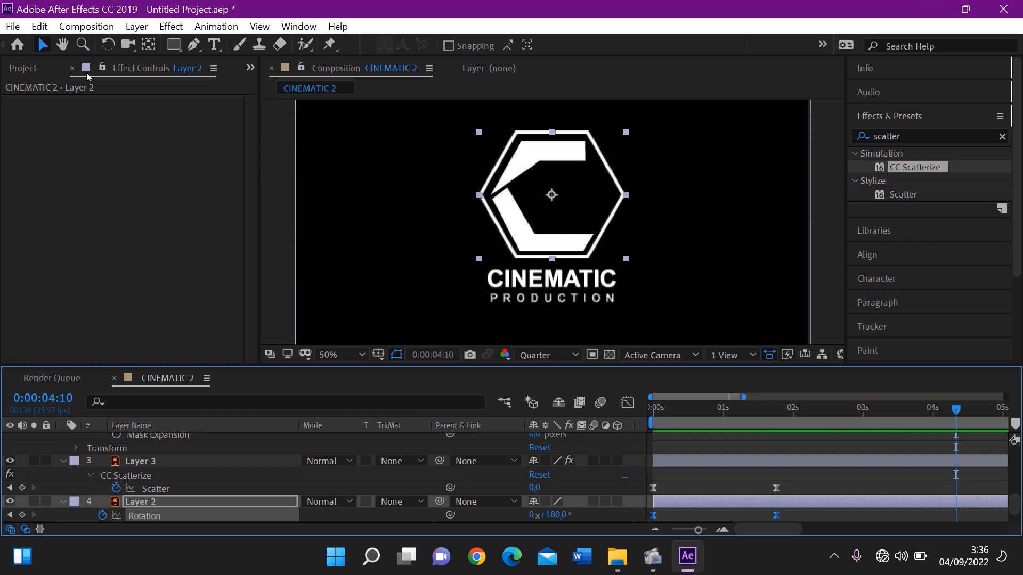
Create a new composition with the HDTV 1080 29.97 preset, 1920 x 1080 px, a 0:00:20:00 duration and a white background
click(87, 26)
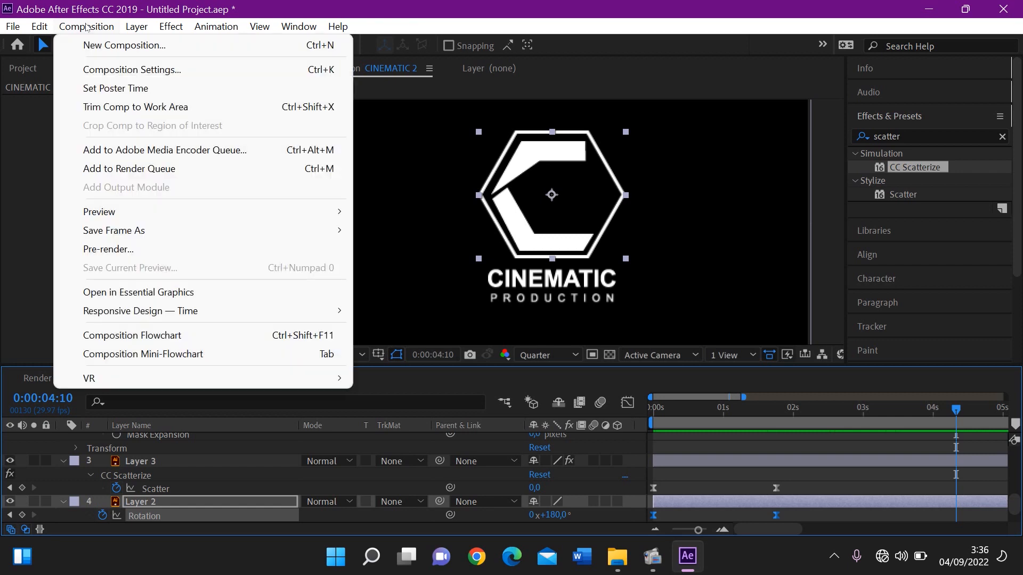
click(98, 46)
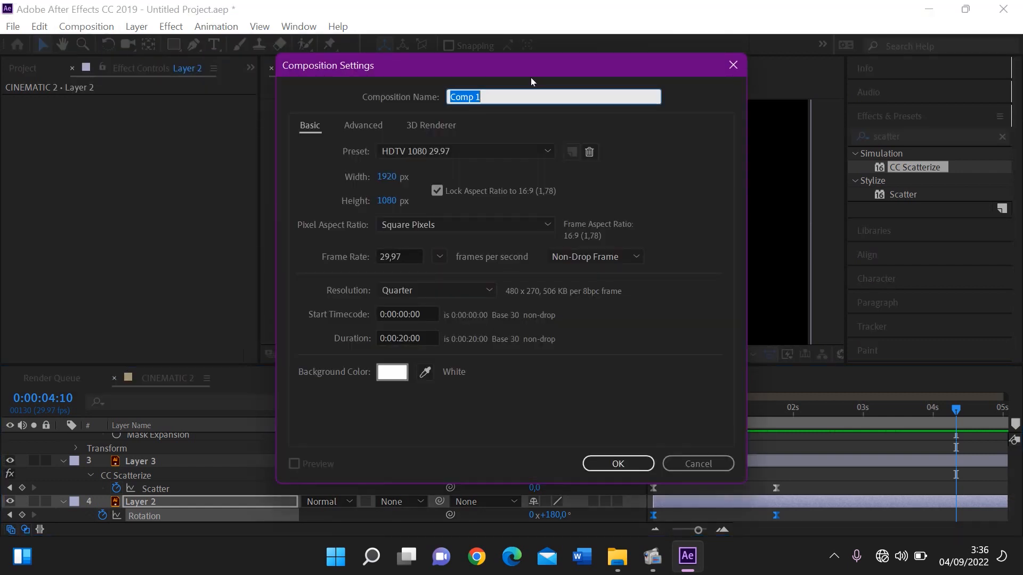
drag(453, 69, 415, 80)
drag(363, 184, 239, 215)
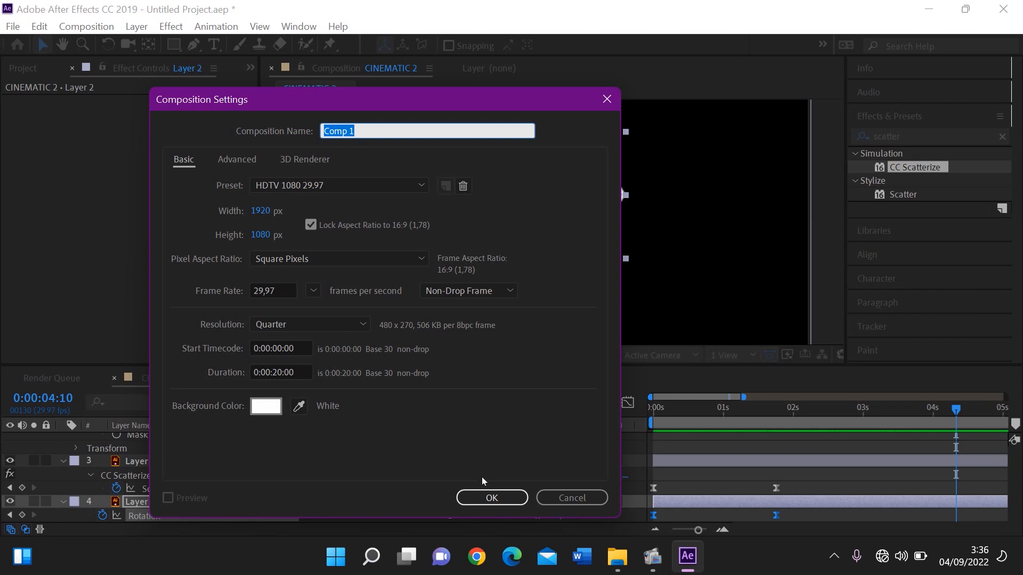
click(479, 498)
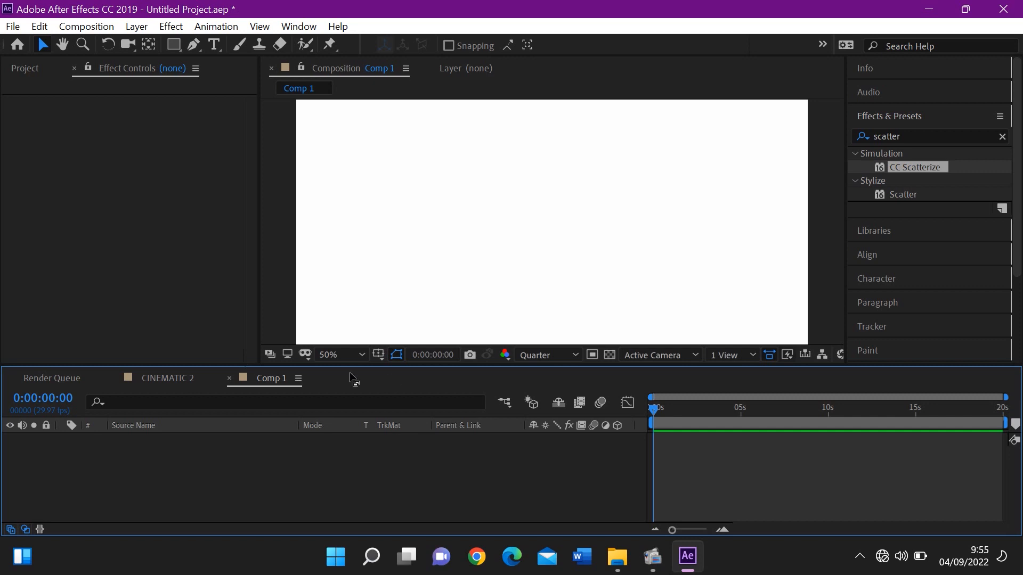
Add a white solid layer at the composition size of 1920 x 1080 px to Comp 1
right_click(296, 460)
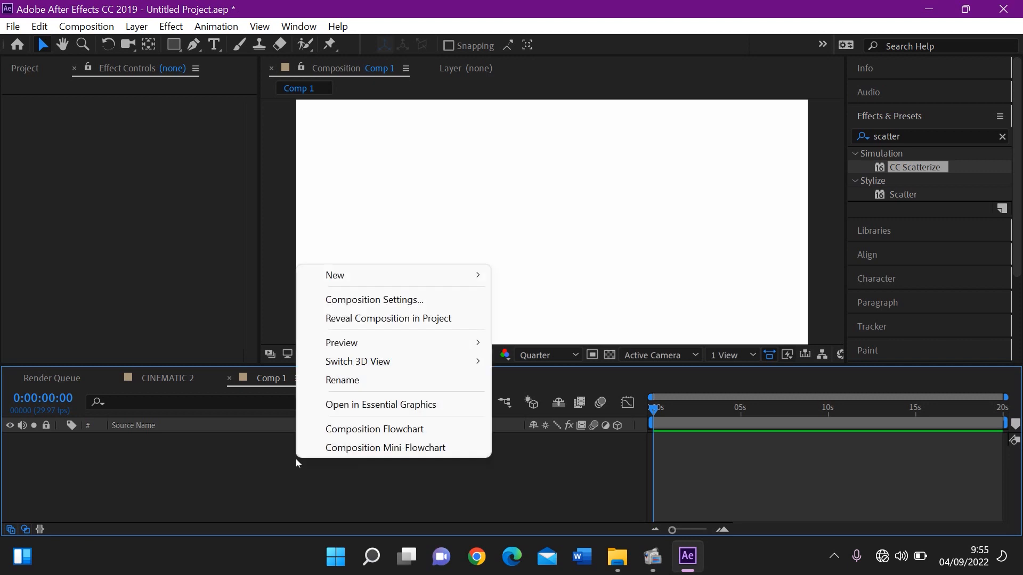
mouse_move(387, 273)
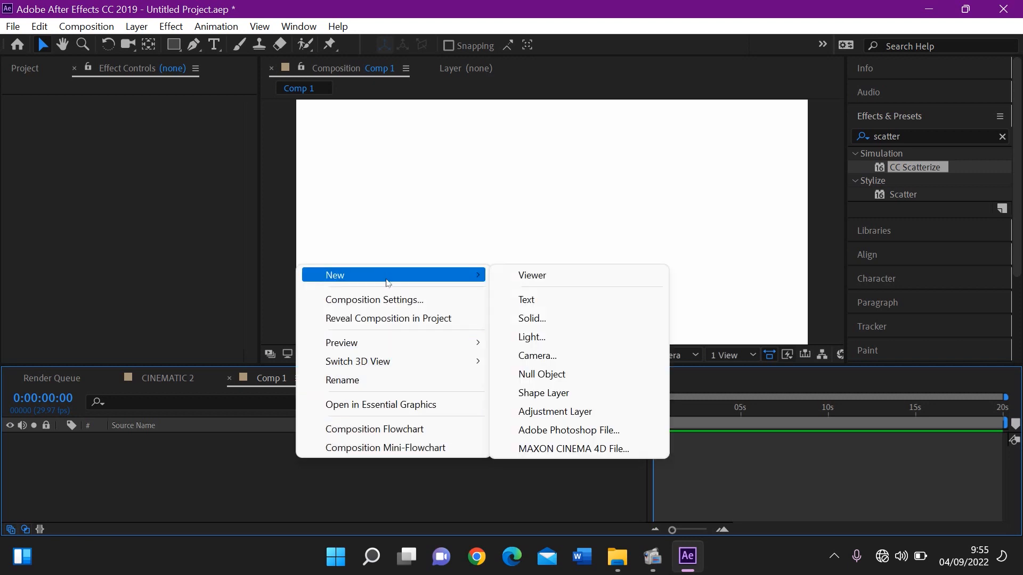
click(541, 319)
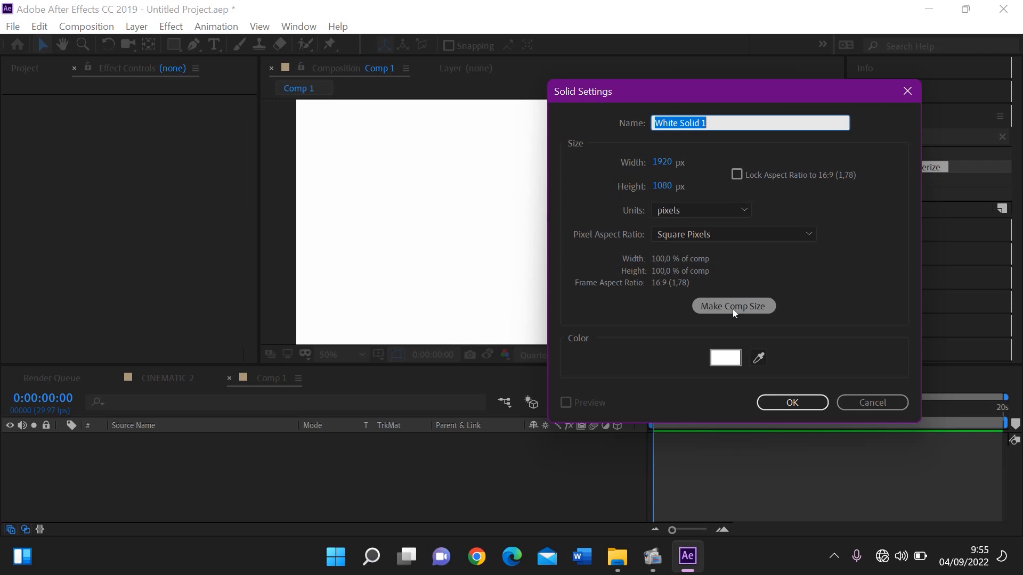
click(772, 409)
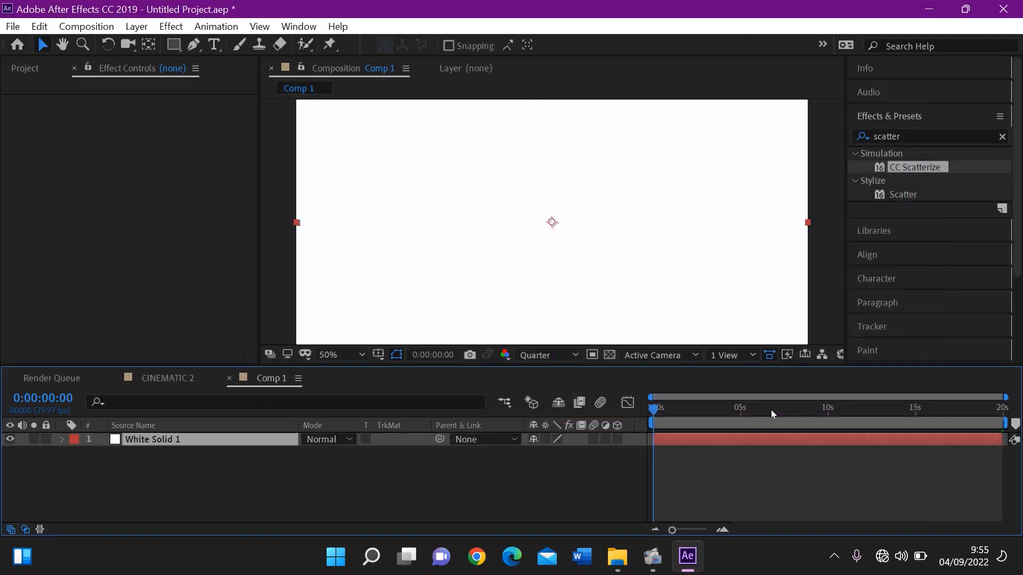
Find the 4-Color Gradient effect and apply it to White Solid 1
click(1003, 137)
click(984, 134)
text(4-)
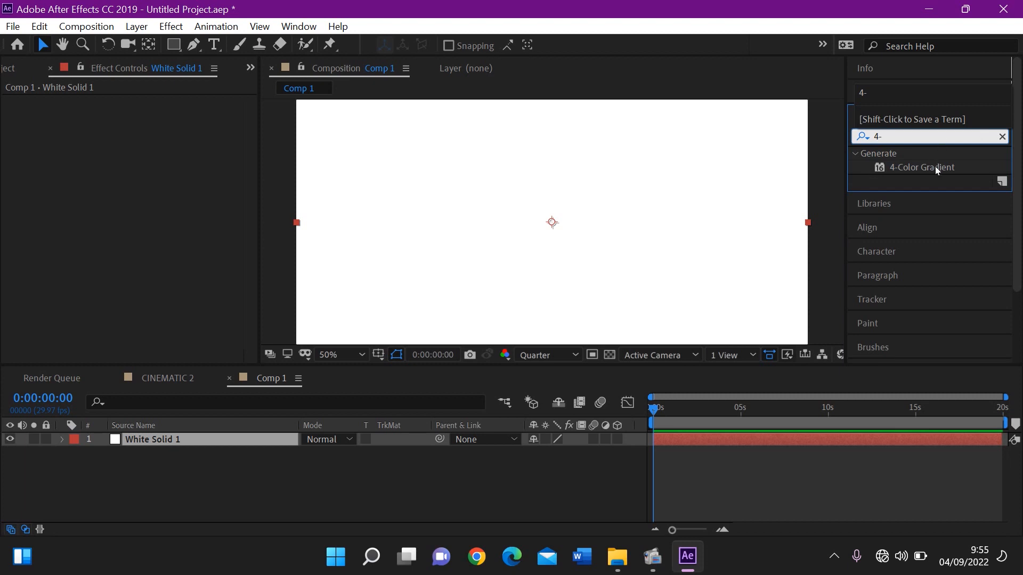
double_click(935, 167)
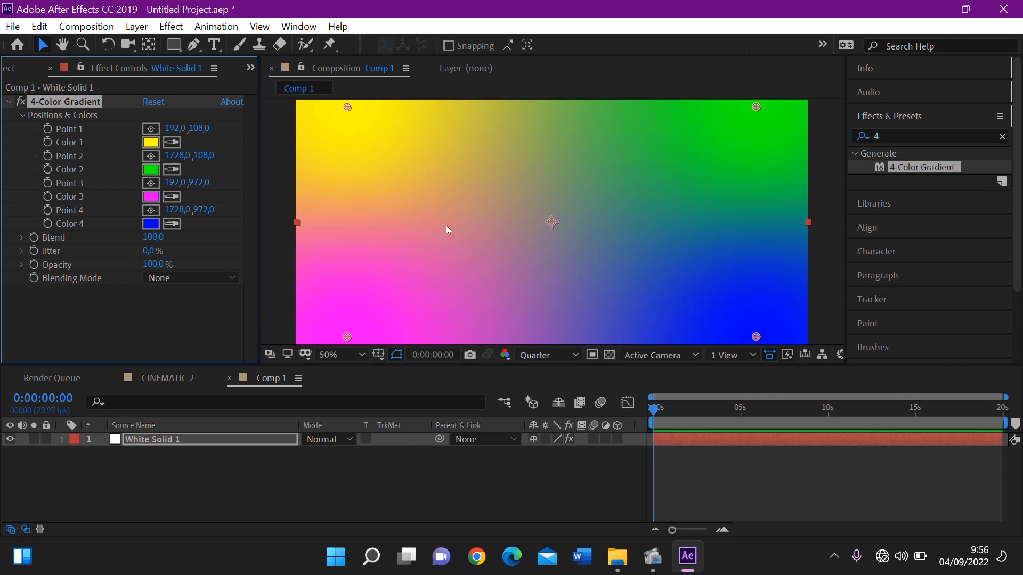
Darken the 4-Color Gradient's Color 1 to brown 200A00 and Color 4 to deep red 270300
click(151, 142)
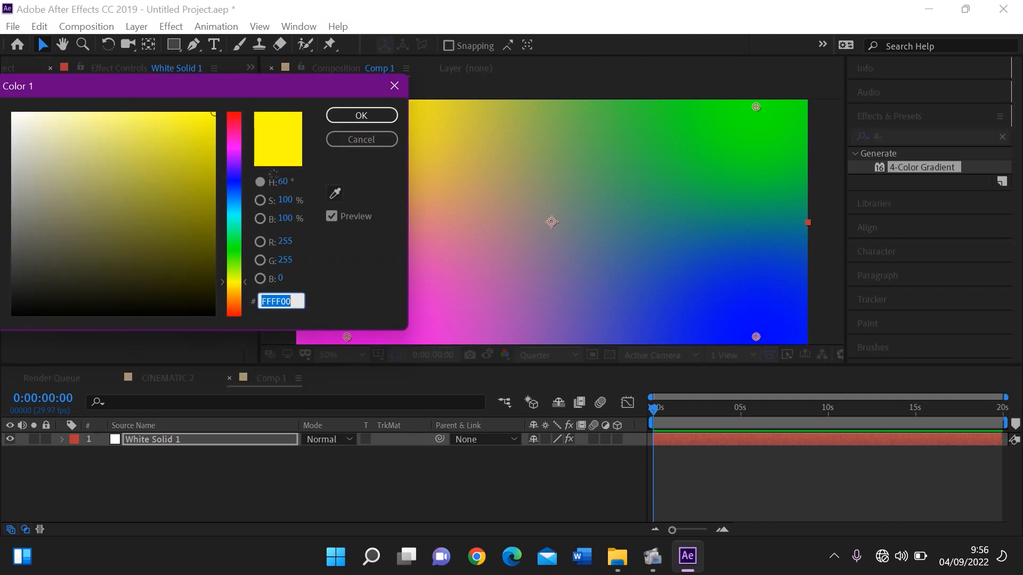
mouse_move(235, 296)
mouse_down()
mouse_move(230, 322)
mouse_move(235, 304)
mouse_move(220, 293)
mouse_up()
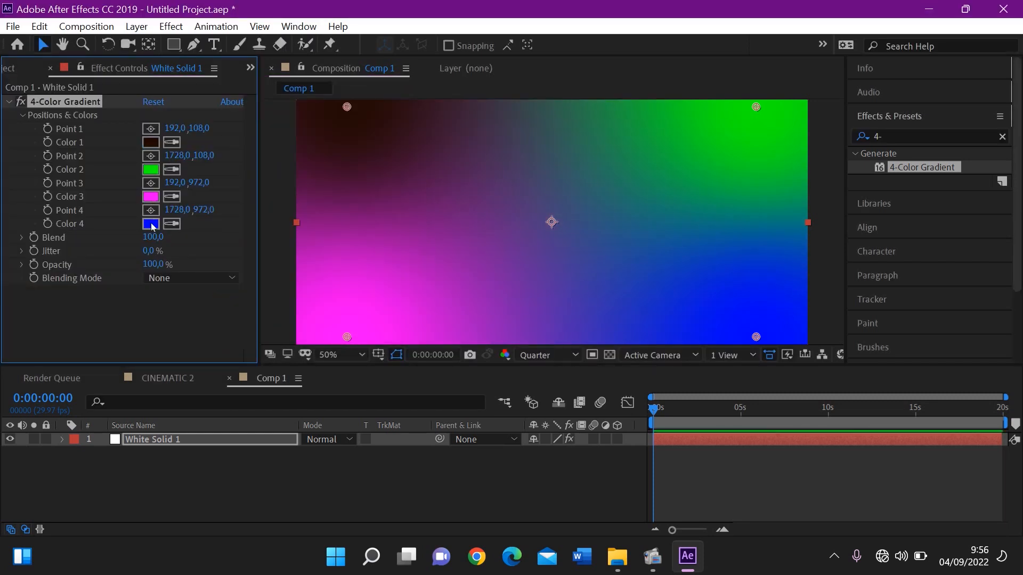
click(151, 223)
mouse_move(238, 298)
mouse_down()
mouse_move(238, 313)
mouse_move(216, 276)
mouse_move(226, 288)
mouse_up()
key(Return)
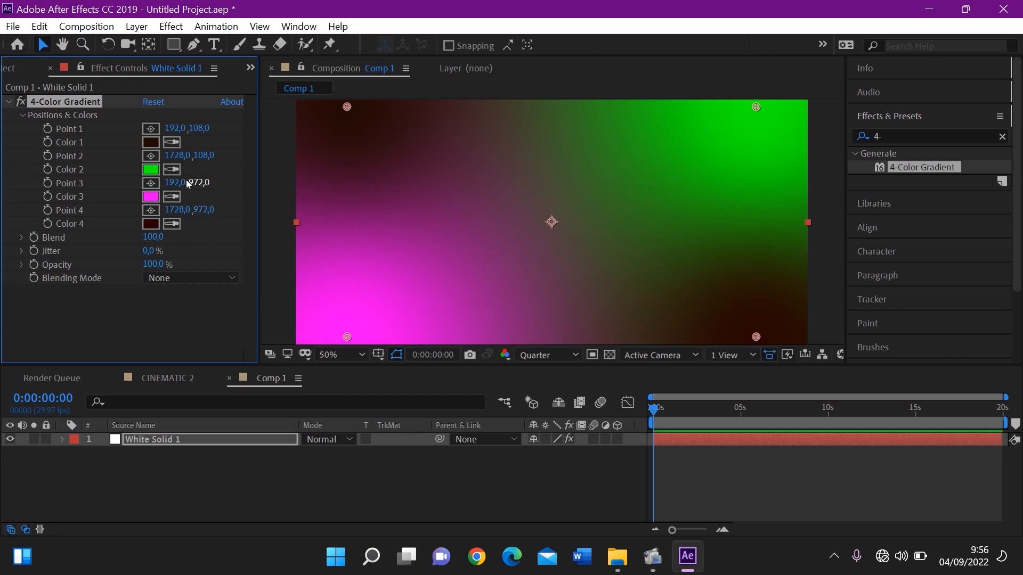
Set the 4-Color Gradient's Color 2 to the very dark blue 001922
click(150, 169)
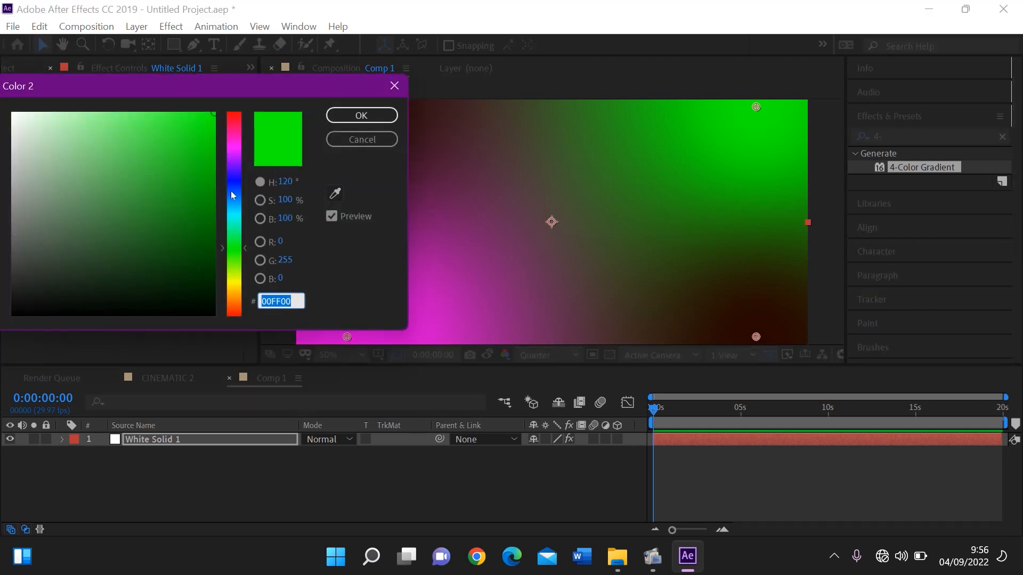
click(231, 205)
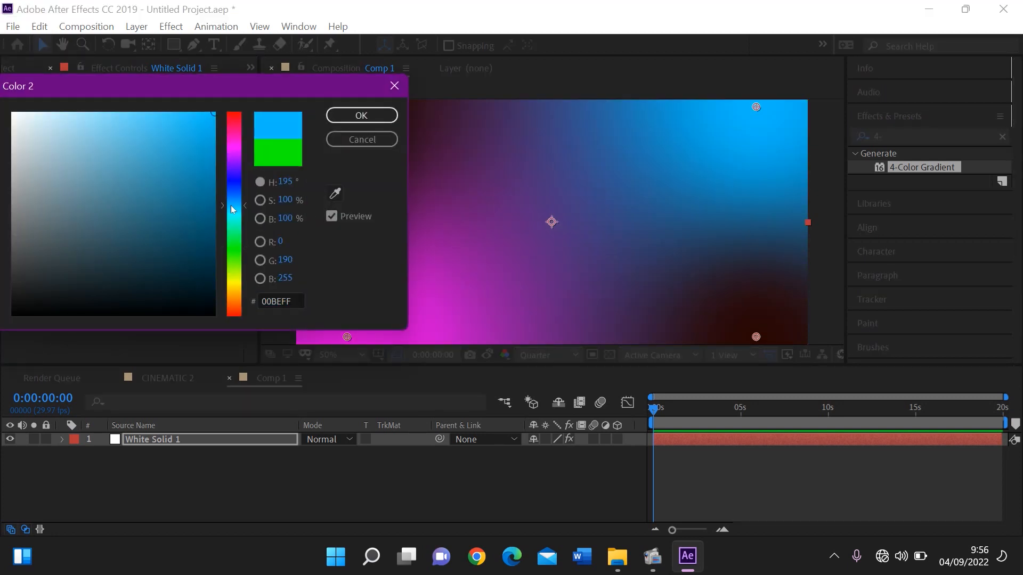
drag(213, 267, 217, 288)
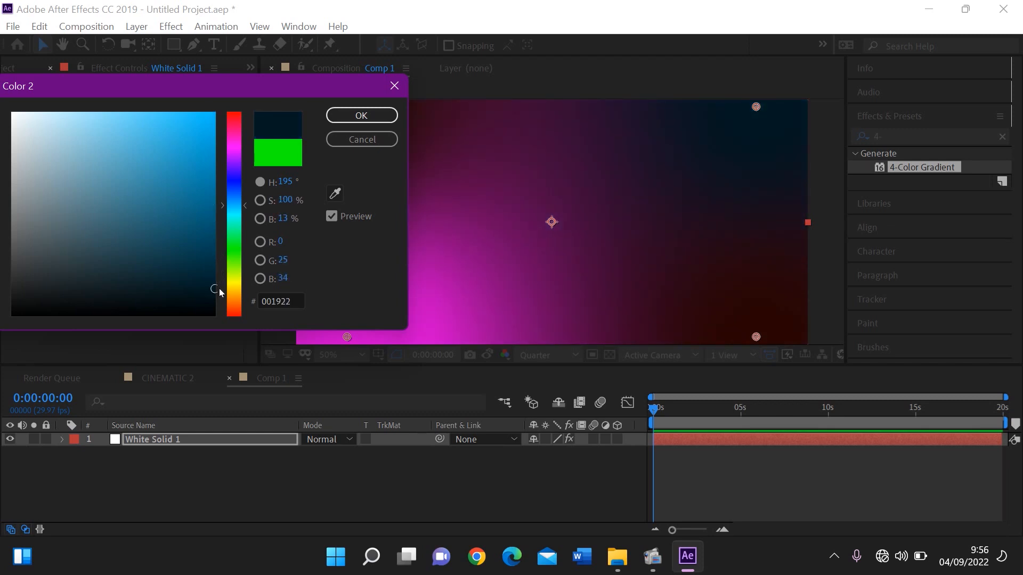
click(365, 115)
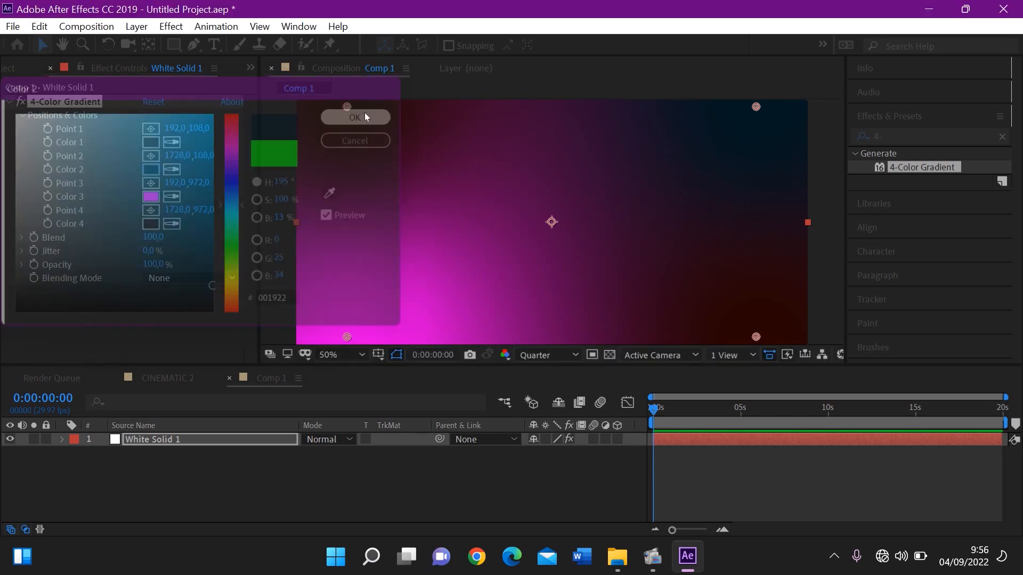
Set the 4-Color Gradient's Color 3 to the very dark teal 001A1E
click(151, 197)
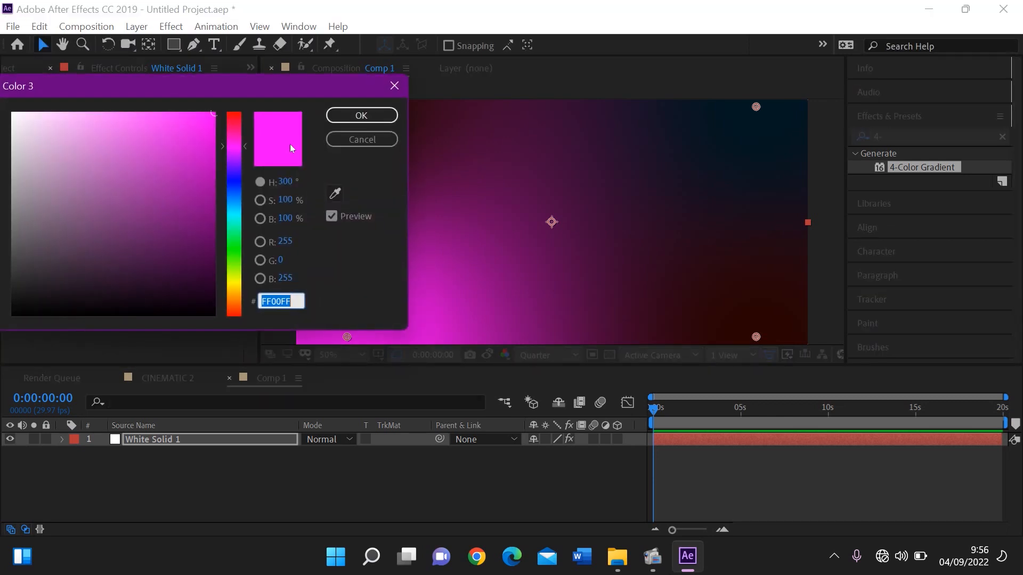
drag(231, 203, 232, 210)
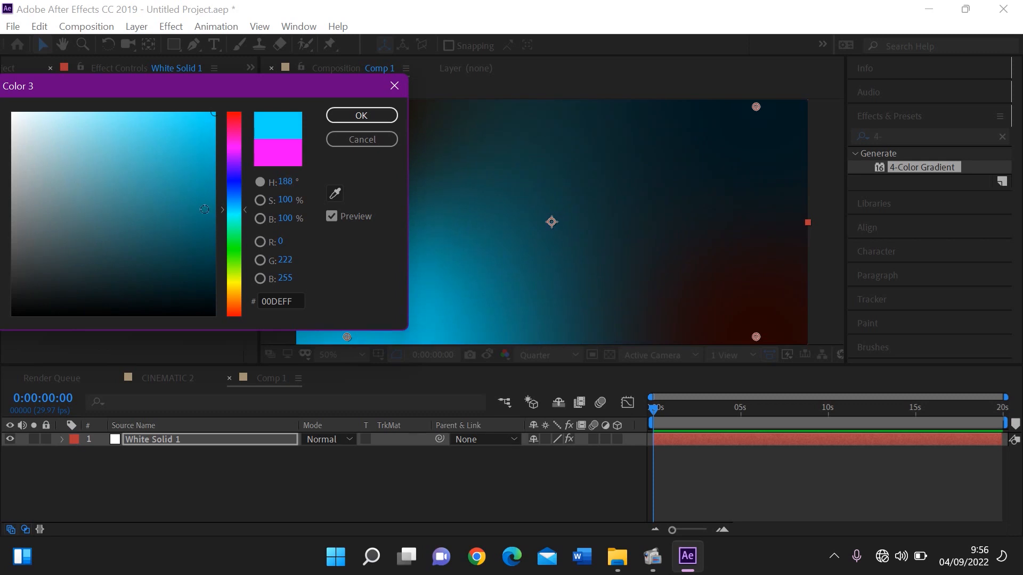
click(206, 215)
drag(217, 261, 223, 292)
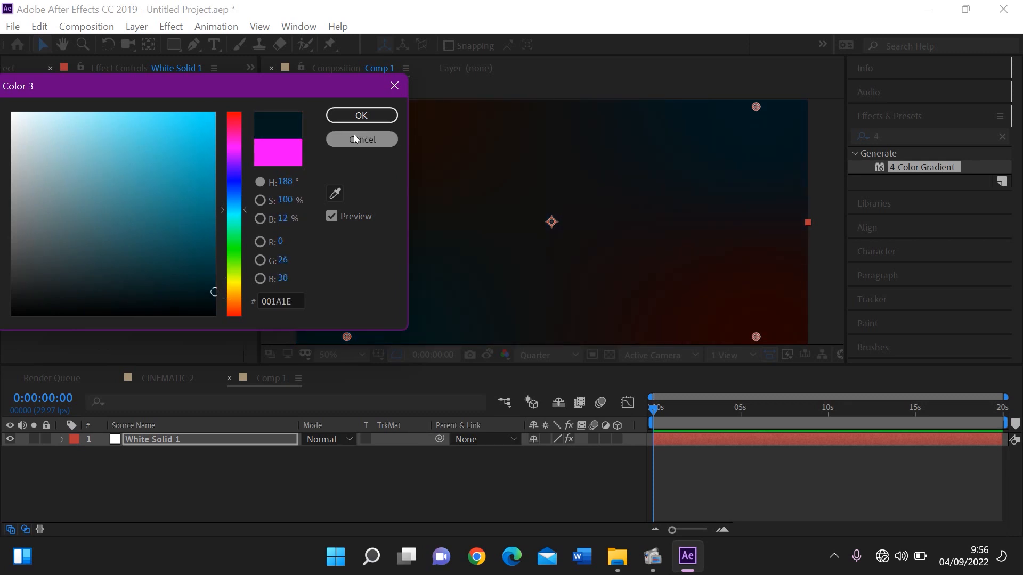
click(361, 115)
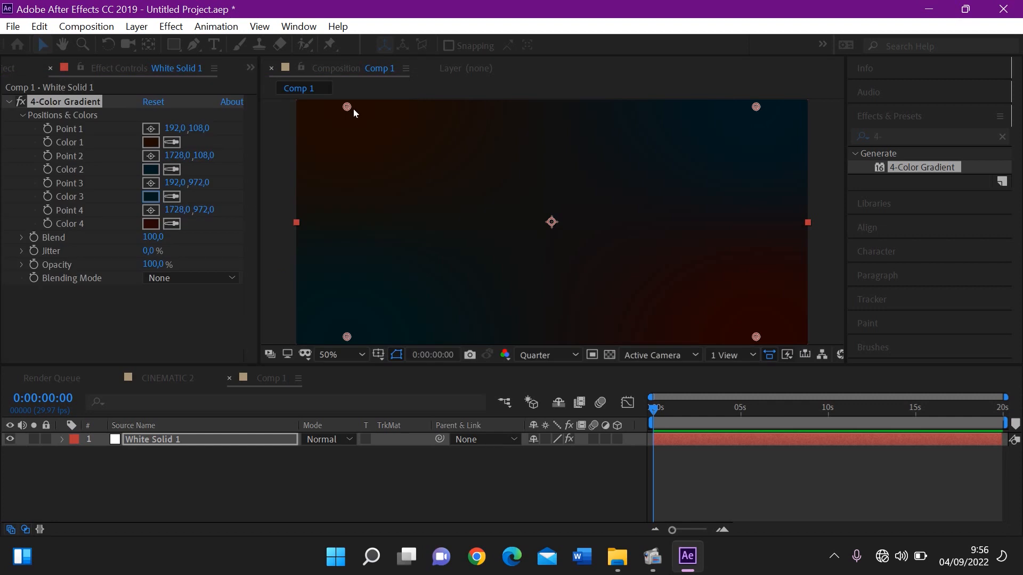
Shift the 4-Color Gradient's Color 1 to a more yellowish dark amber-brown
click(151, 142)
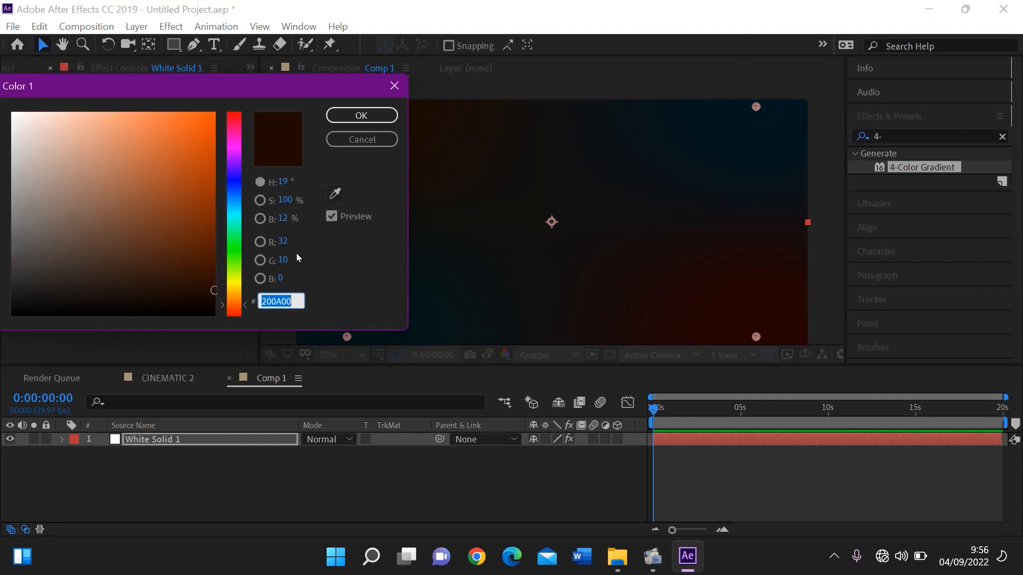
click(235, 297)
mouse_move(203, 267)
mouse_down()
mouse_move(237, 251)
mouse_move(213, 276)
mouse_move(230, 284)
mouse_up()
key(Return)
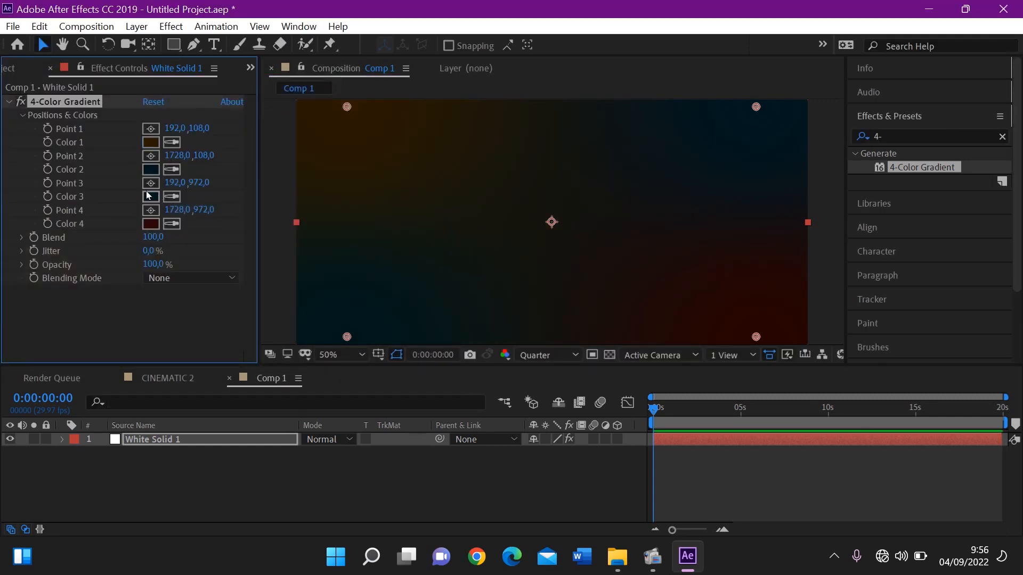
click(151, 196)
text(1E0E00)
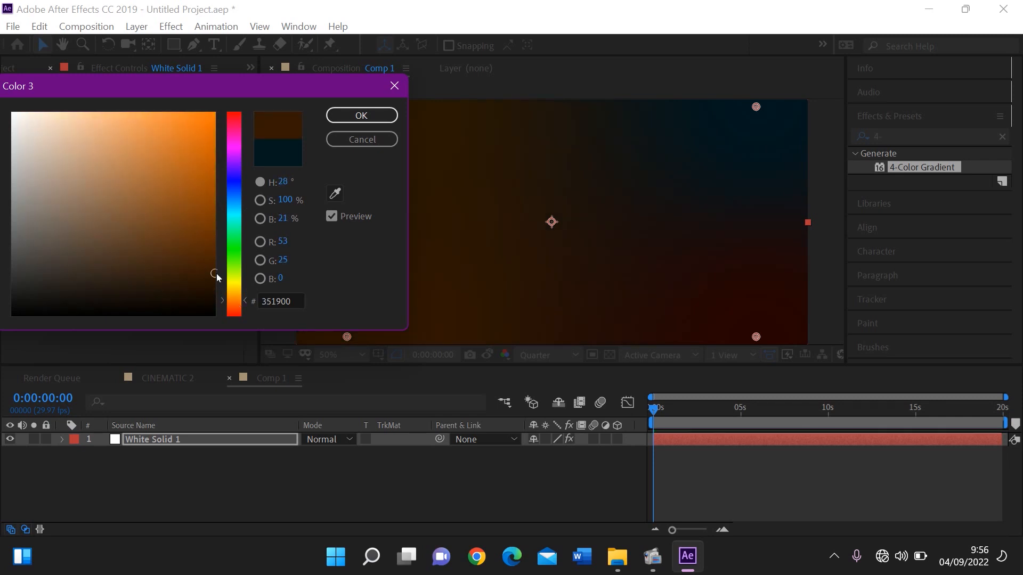
key(Return)
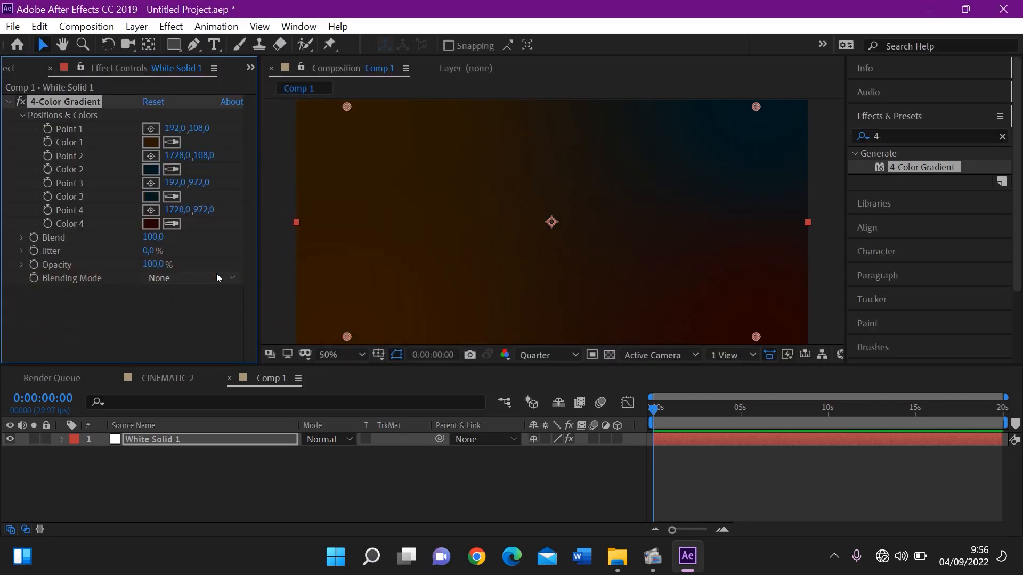
Shift the 4-Color Gradient's Color 4 from red to a very dark orange-brown with a hue of about 17°
click(150, 223)
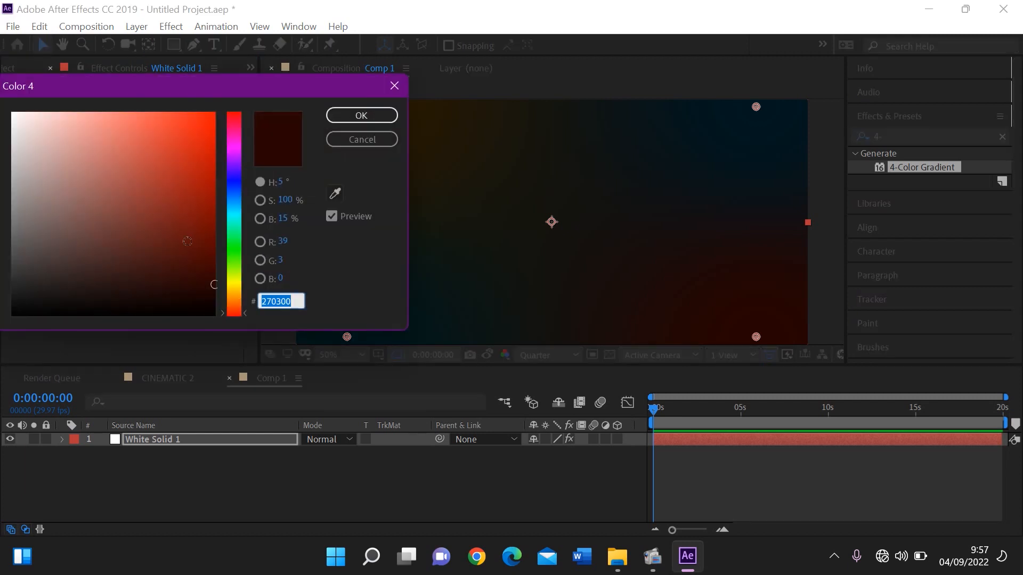
drag(234, 295, 237, 309)
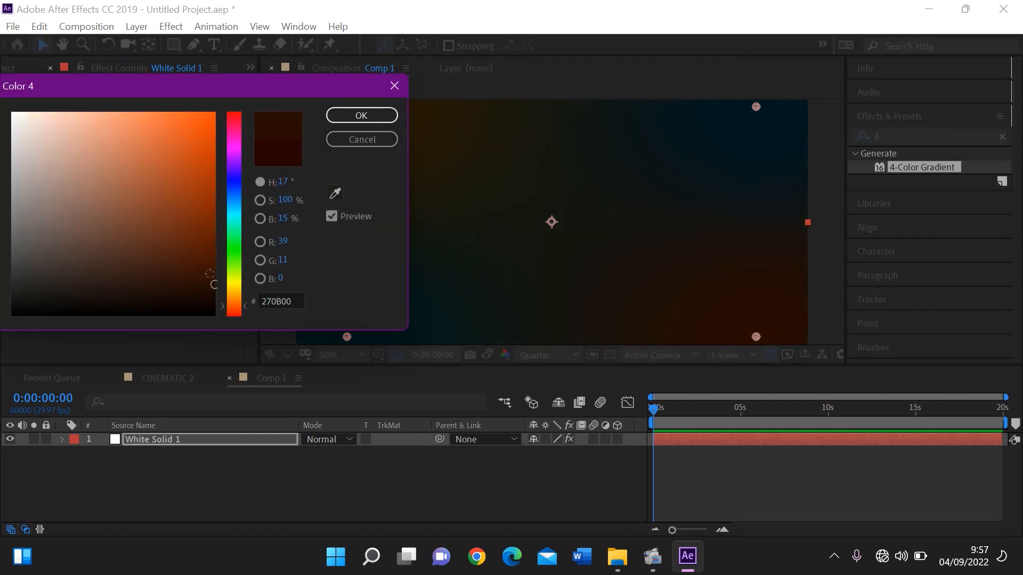
drag(210, 274, 236, 283)
key(Return)
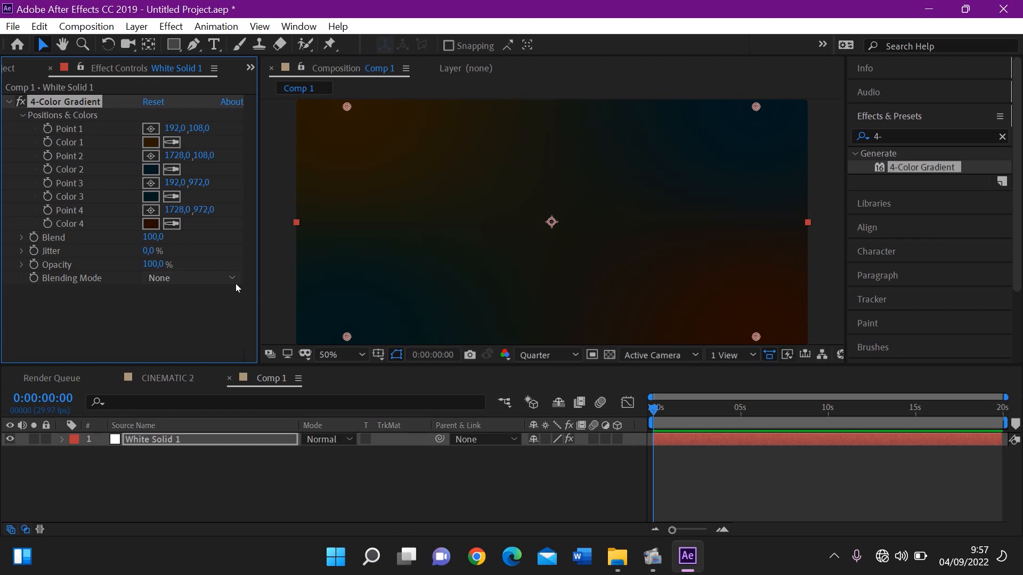
Rename the White Solid 1 layer to Gradients
click(249, 470)
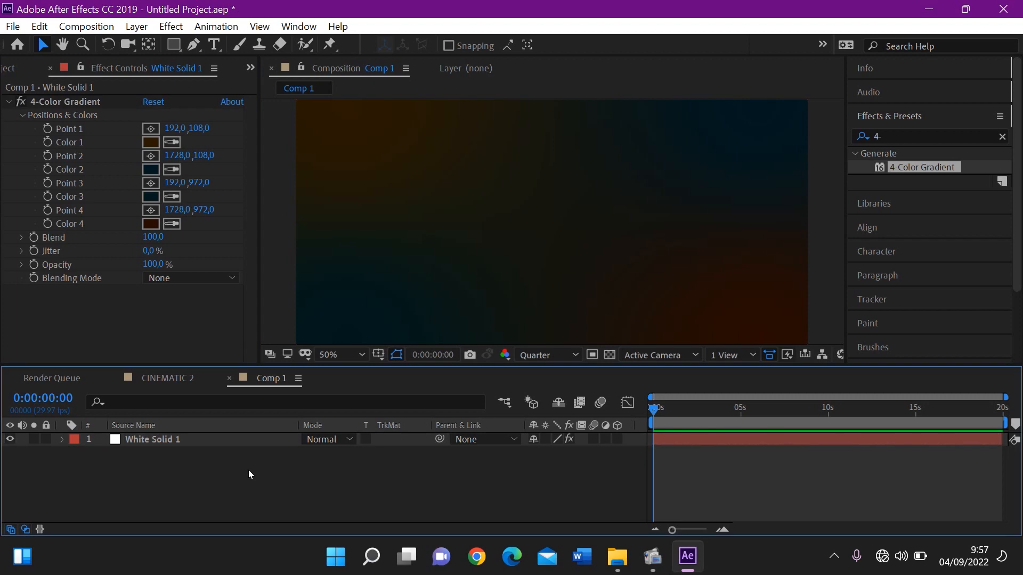
click(167, 440)
right_click(167, 440)
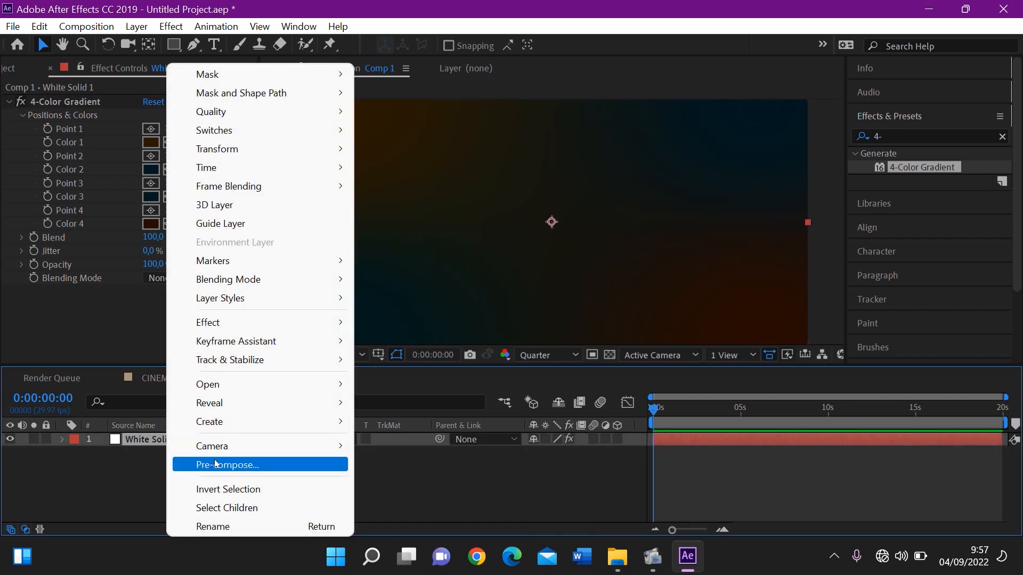
click(226, 526)
text(Grad)
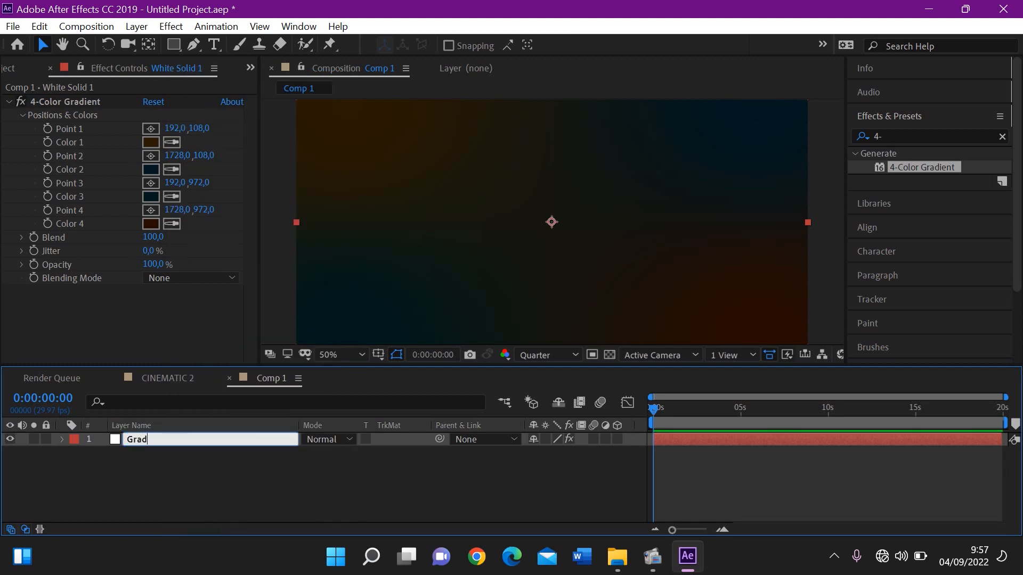
text(ients)
key(Return)
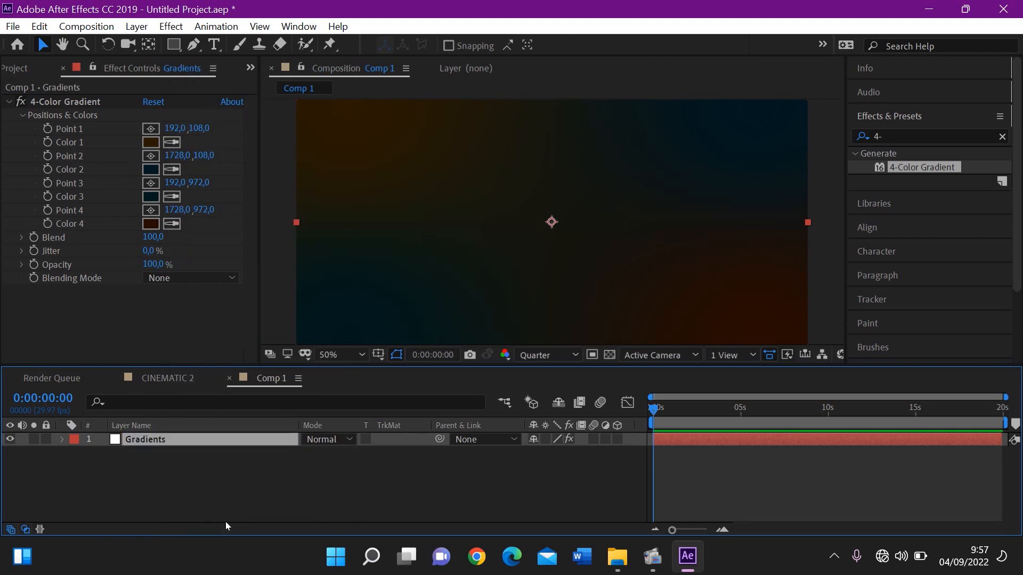
Add a second white solid, White Solid 2, at 1920 x 1080 px above the Gradients layer
right_click(255, 491)
mouse_move(319, 306)
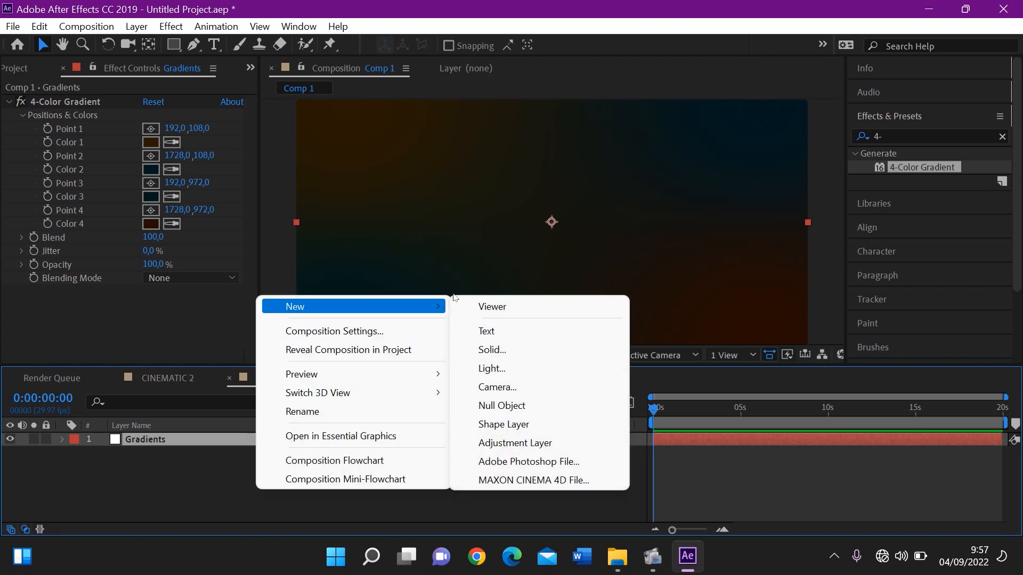
click(485, 350)
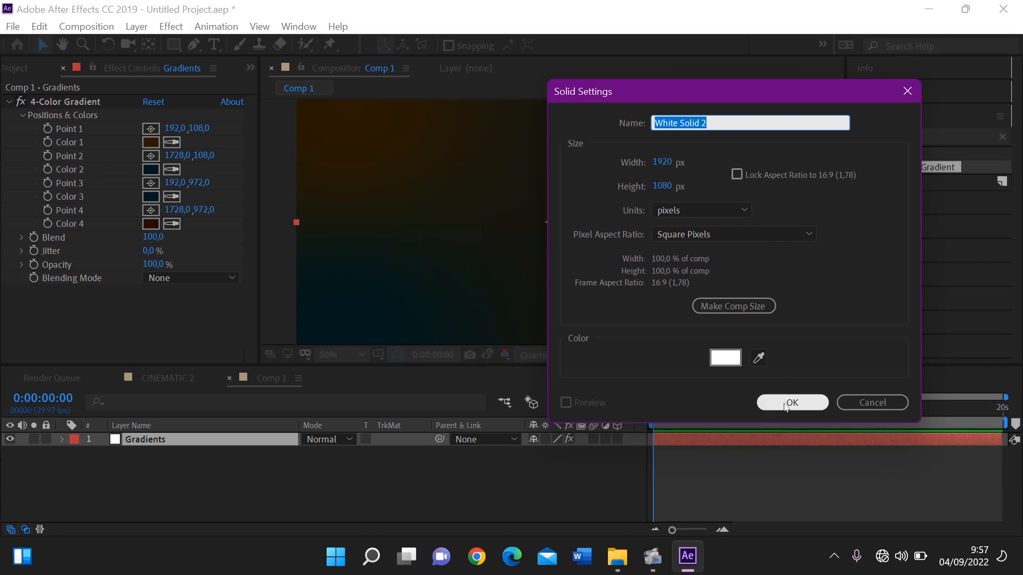
click(785, 404)
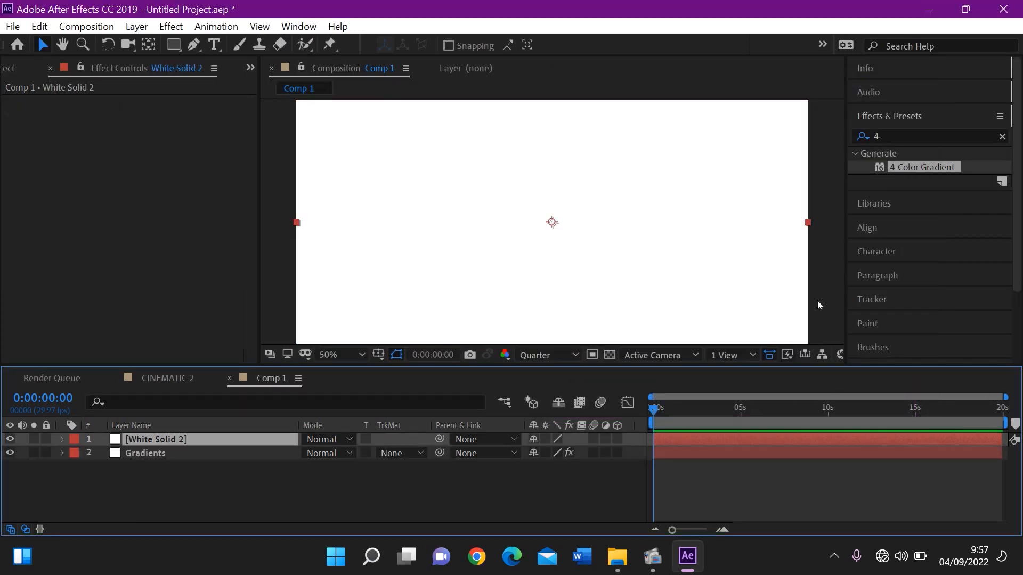
Find the Fractal Noise effect and apply it to White Solid 2
click(1002, 137)
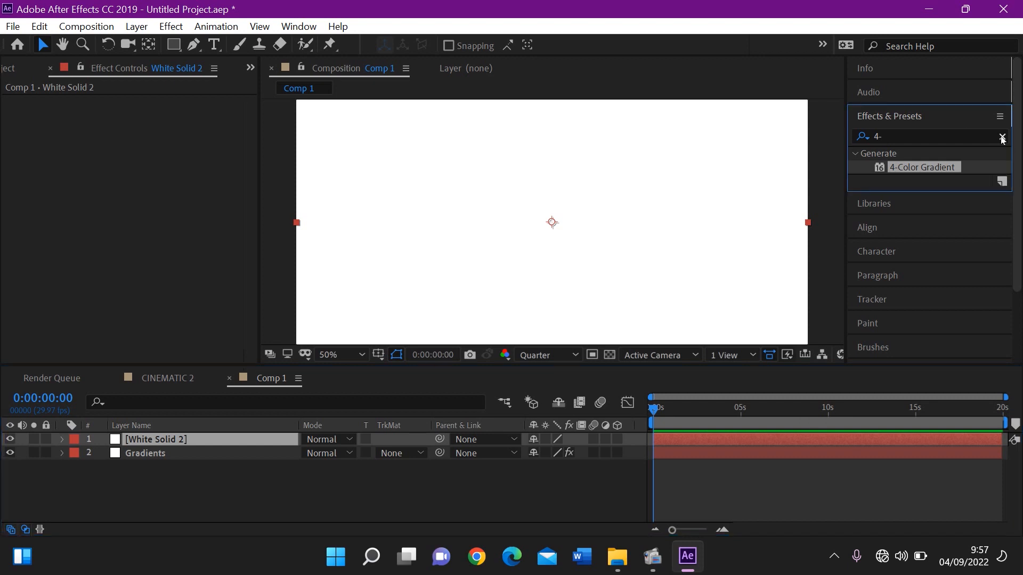
click(1003, 137)
click(980, 136)
text(fr)
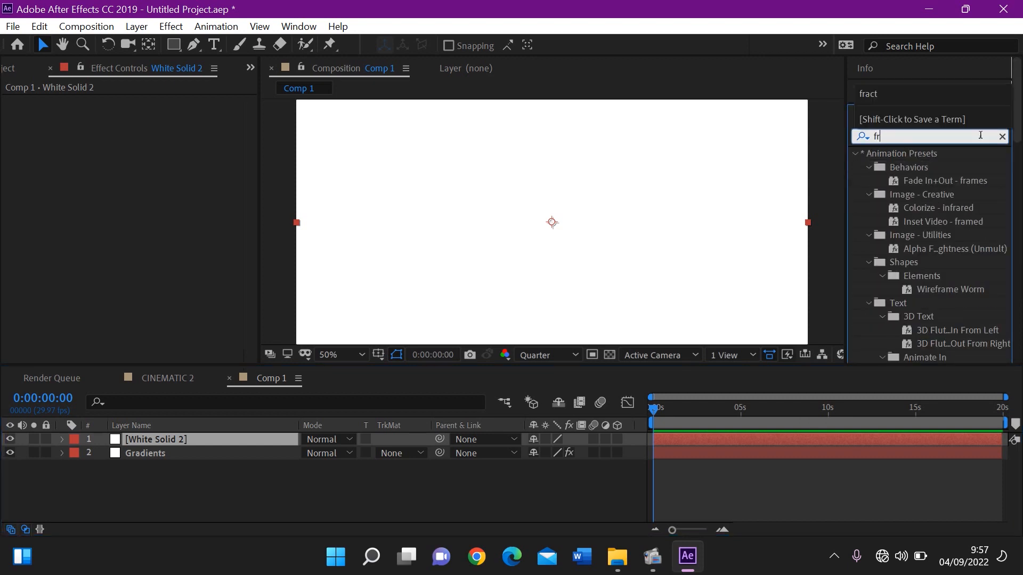
text(acta)
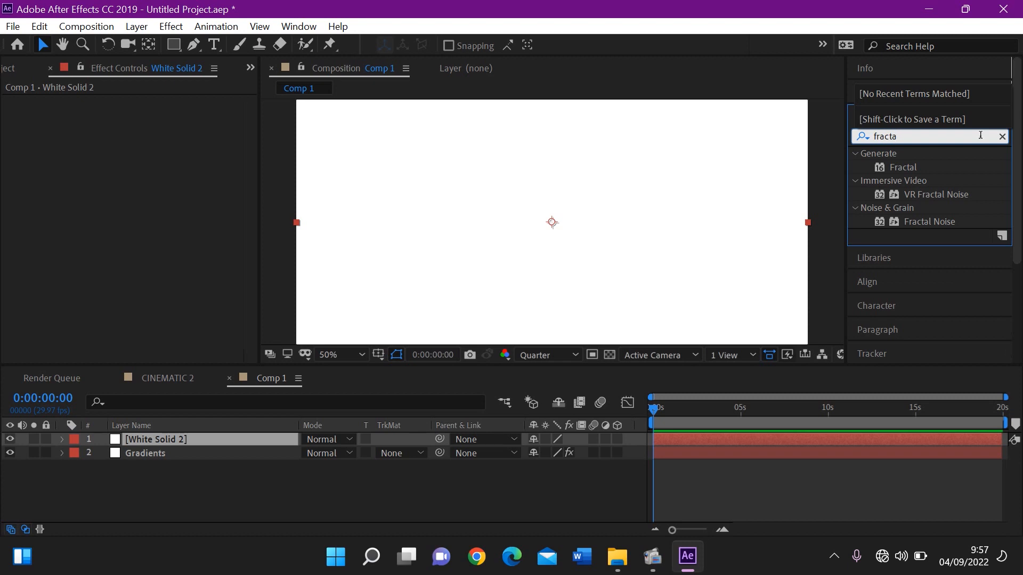
double_click(939, 222)
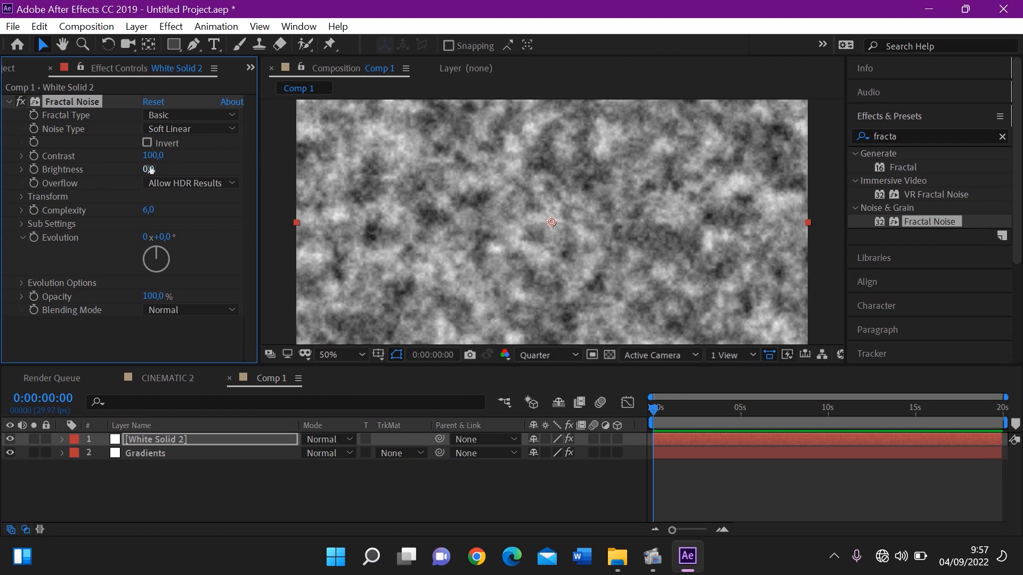
Set the Fractal Noise contrast to 165 and brightness to -17 on White Solid 2
drag(154, 156, 219, 163)
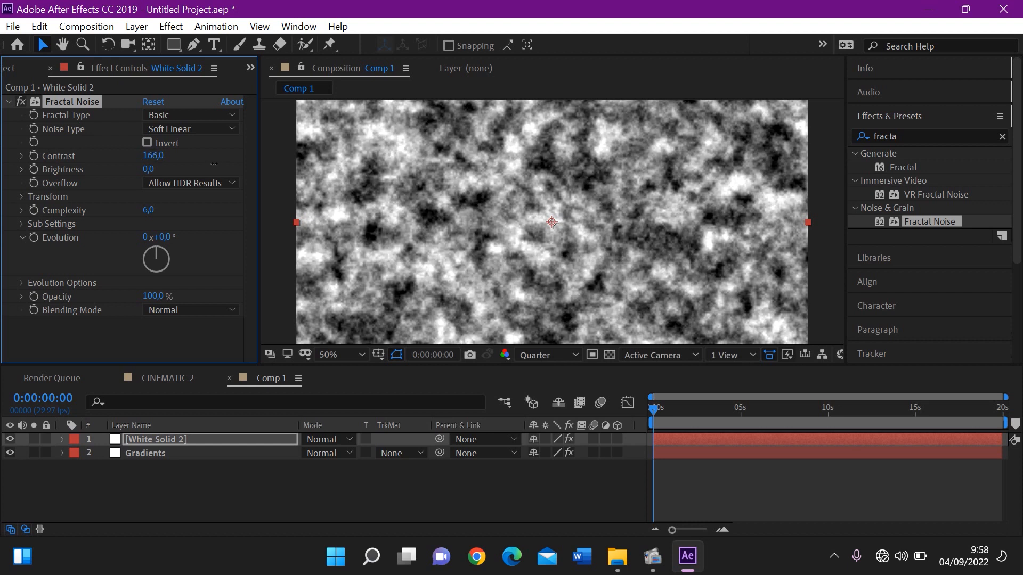
drag(214, 163, 213, 164)
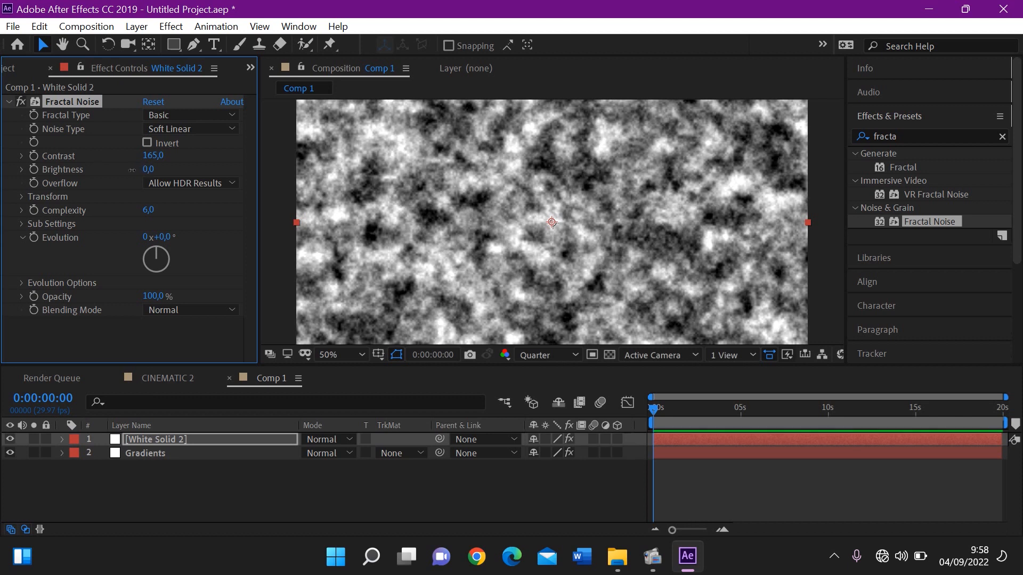
drag(132, 170, 131, 170)
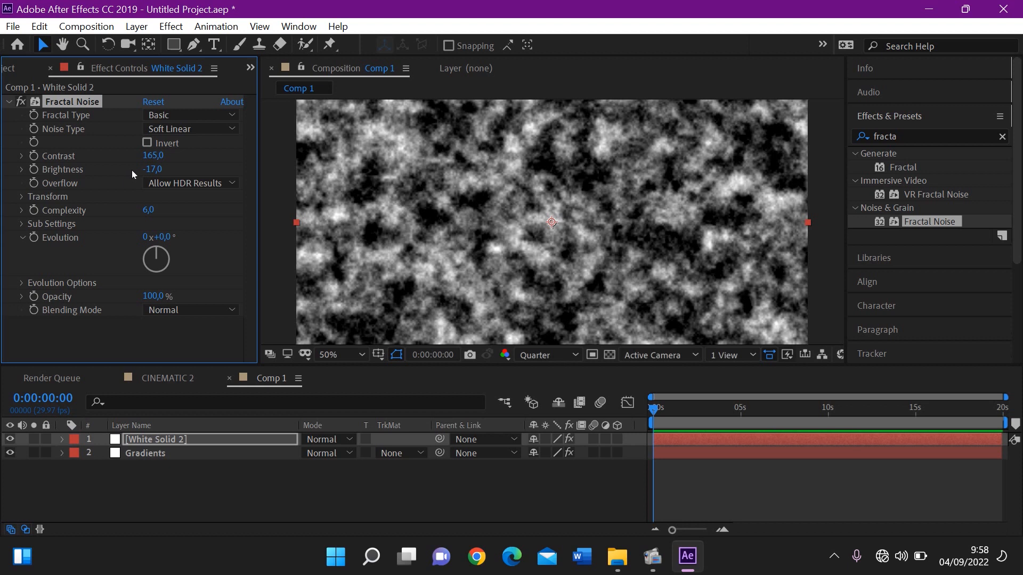
Set the Fractal Noise complexity to 20
click(187, 207)
drag(149, 210, 205, 216)
click(149, 210)
text(20)
key(Return)
Enlarge the noise pattern by setting the Fractal Noise Transform scale to 500
click(22, 198)
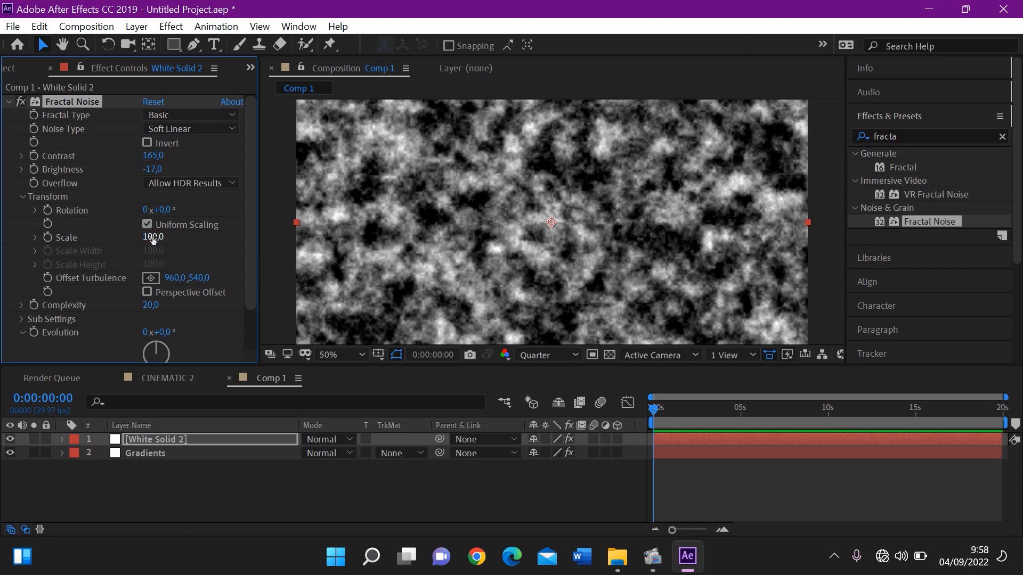
drag(153, 240, 416, 186)
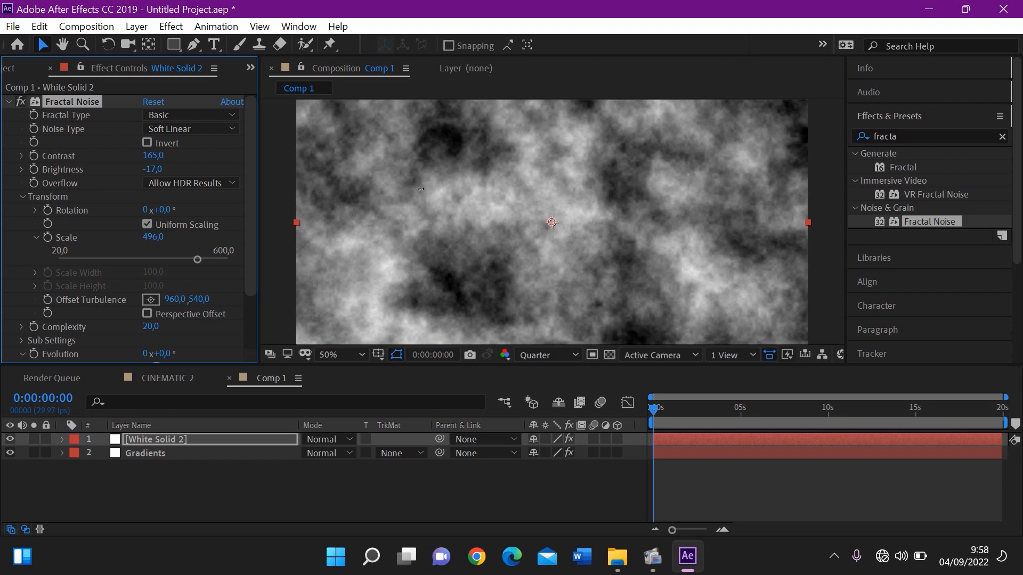
click(153, 237)
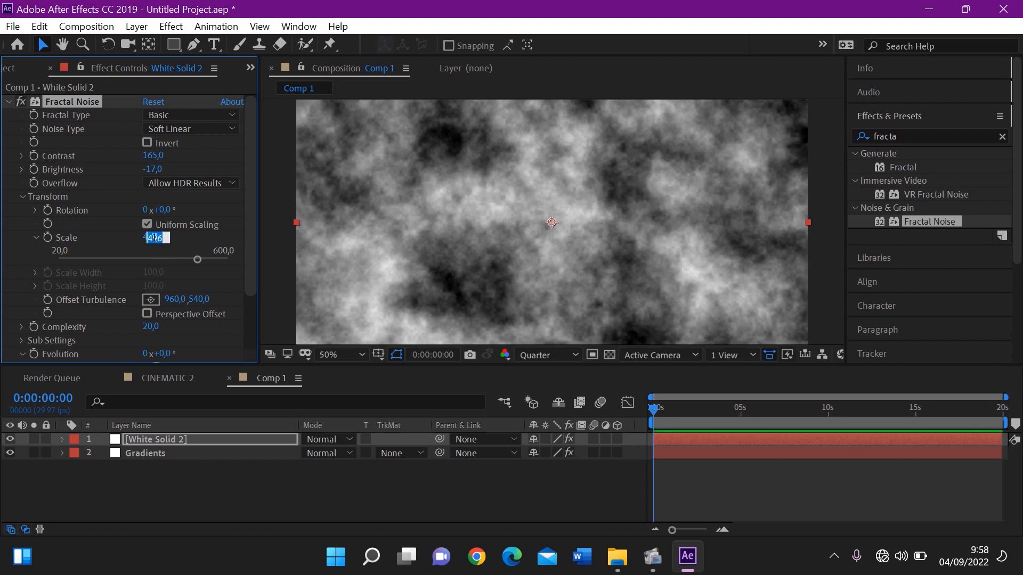
text(500)
key(Return)
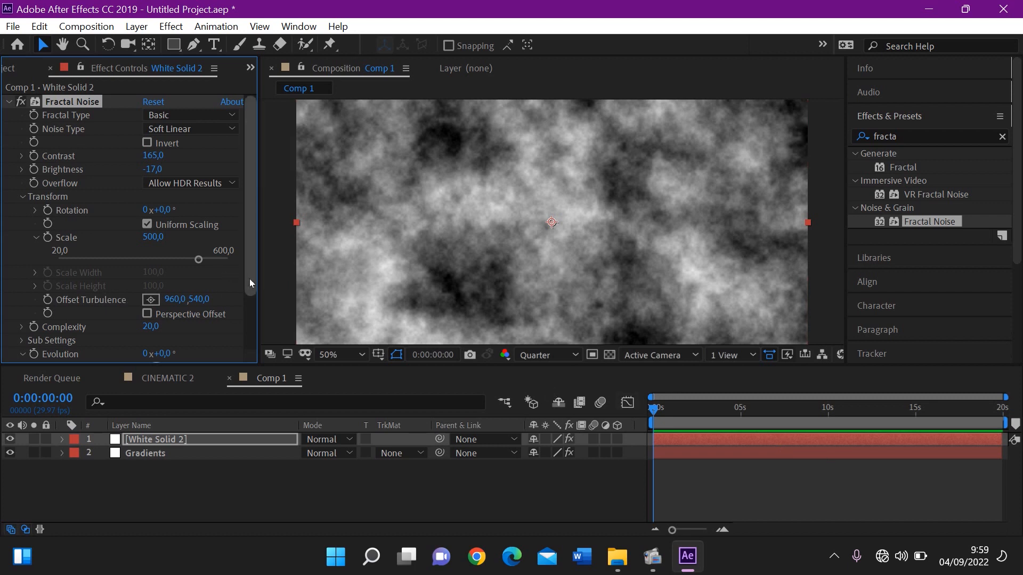
Animate the Fractal Noise Evolution from a keyframe at 0:00:00:00 to 1x+78° at 0:00:14:29
drag(254, 290, 256, 327)
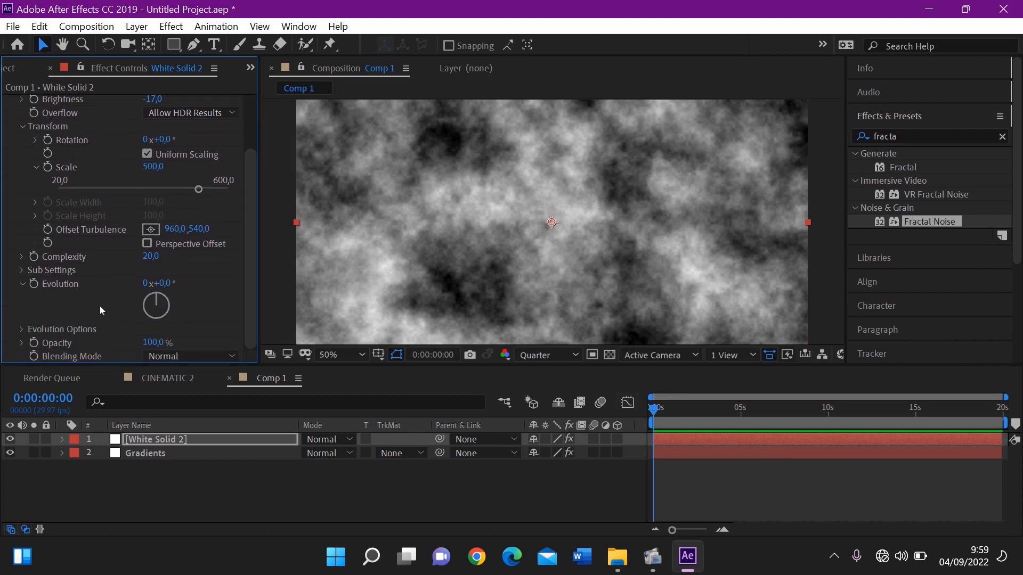
click(34, 284)
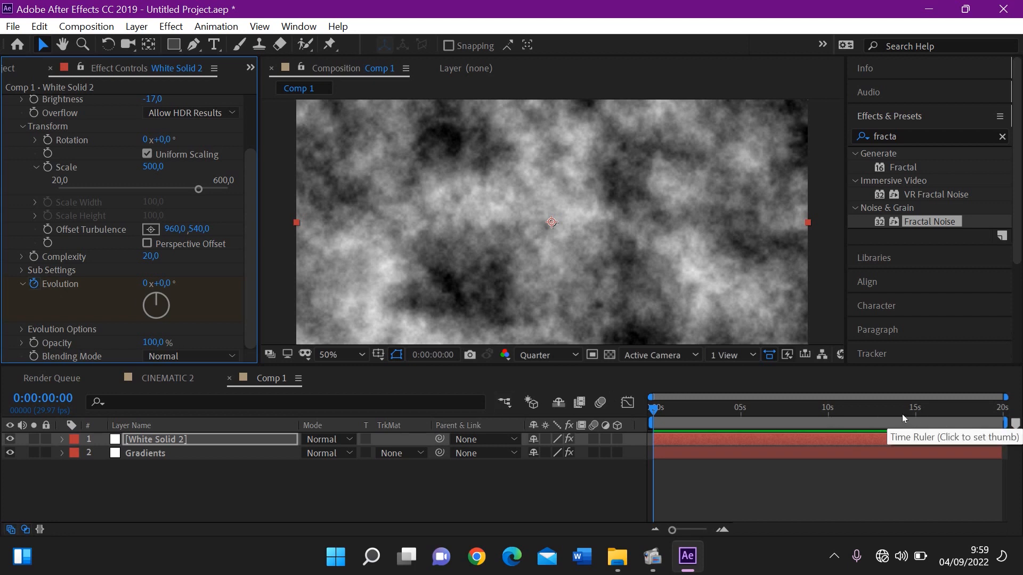
click(916, 409)
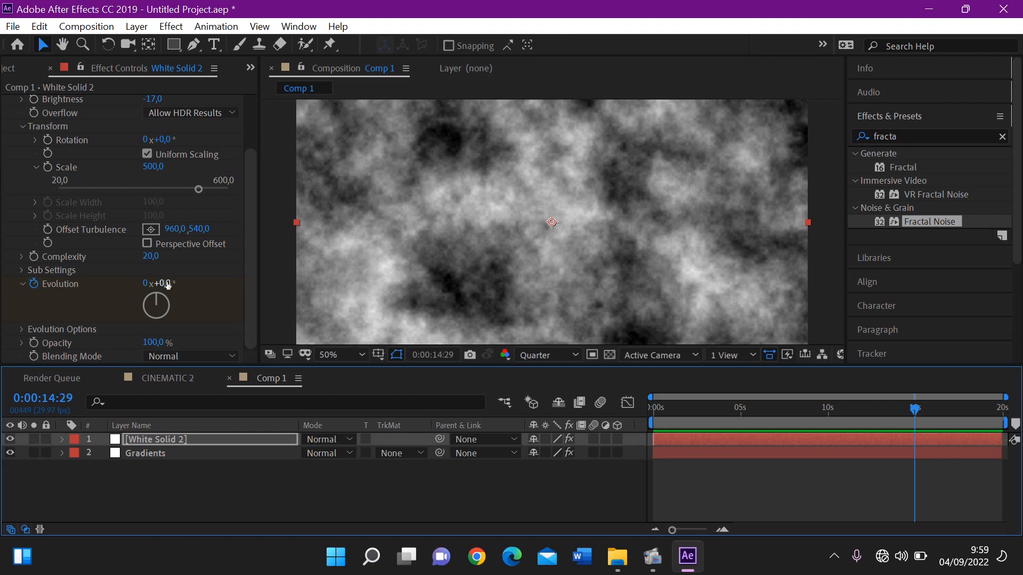
drag(166, 284, 499, 274)
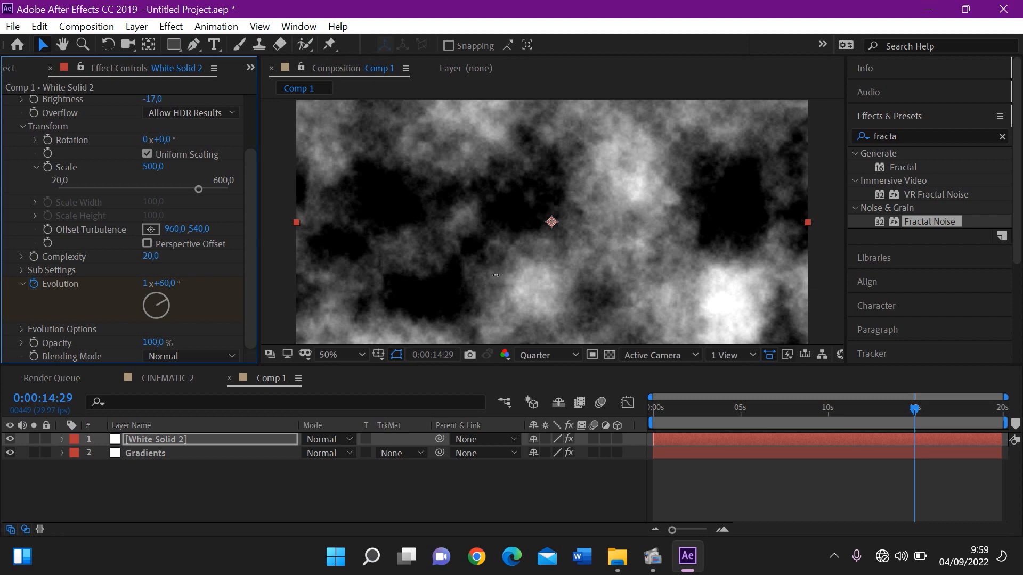
drag(498, 275, 519, 278)
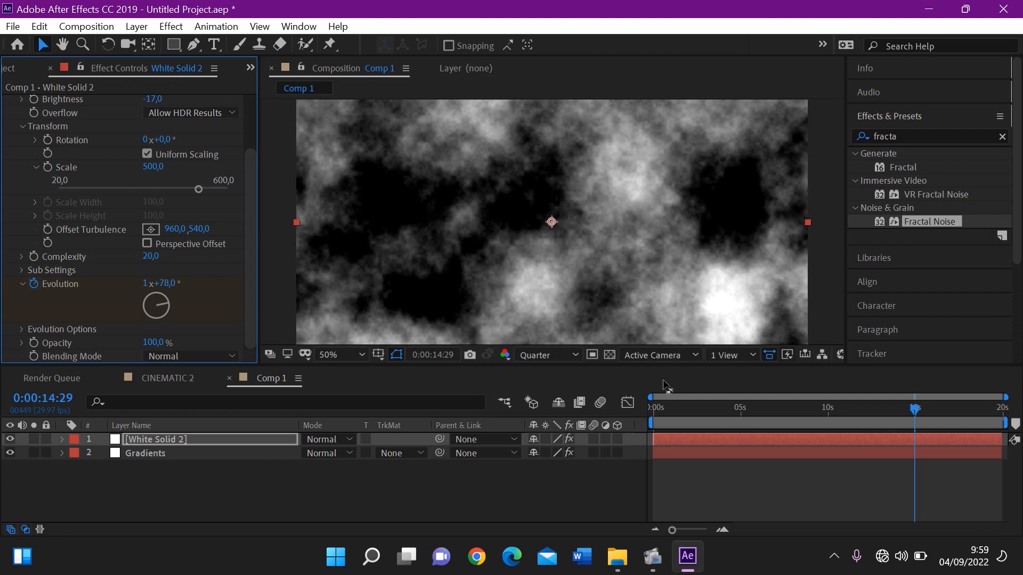
Preview the noise evolution from the start of Comp 1, scrub through the opening seconds, and return to 0:00:00:00
drag(678, 421, 598, 417)
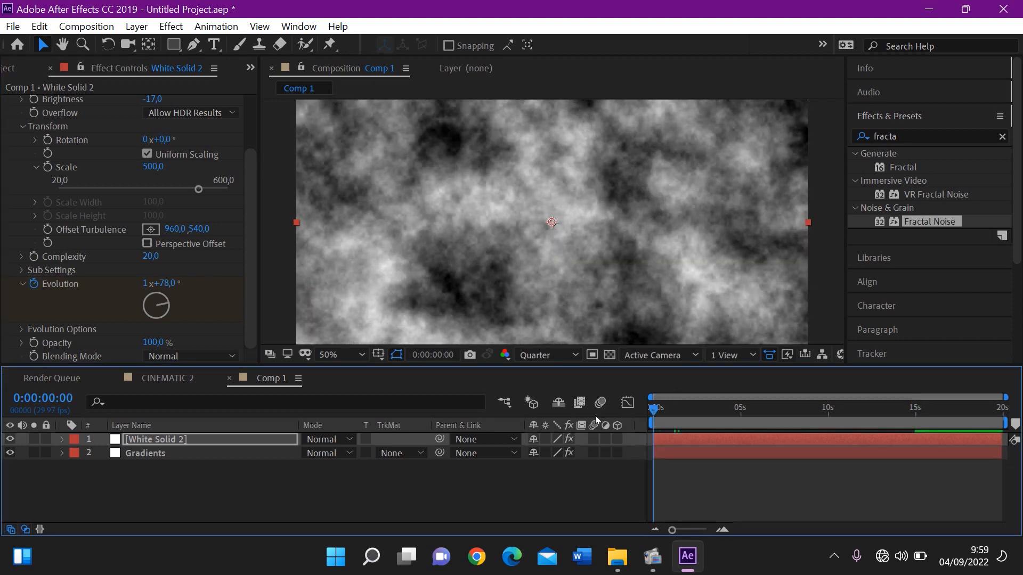
key(space)
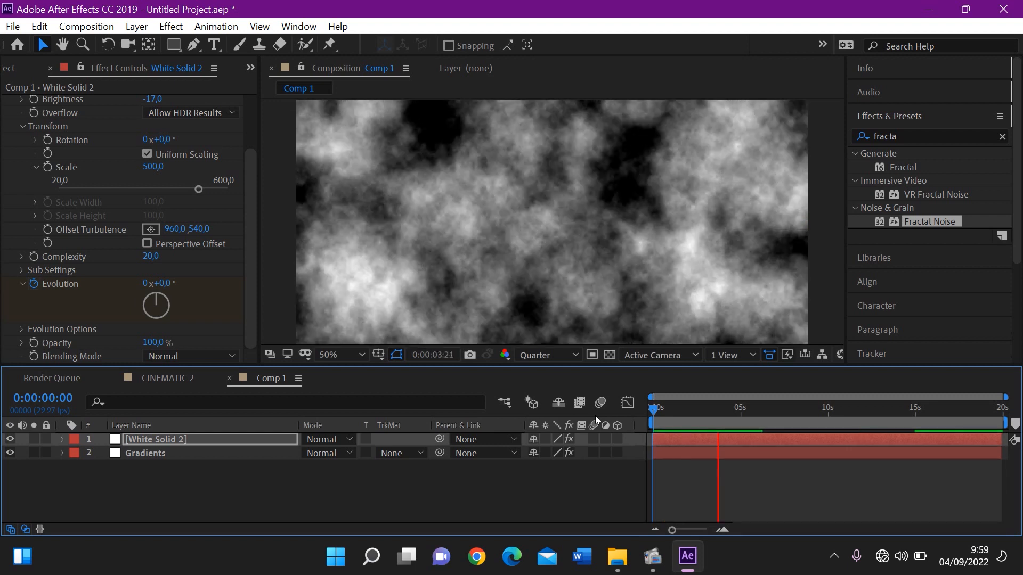
key(space)
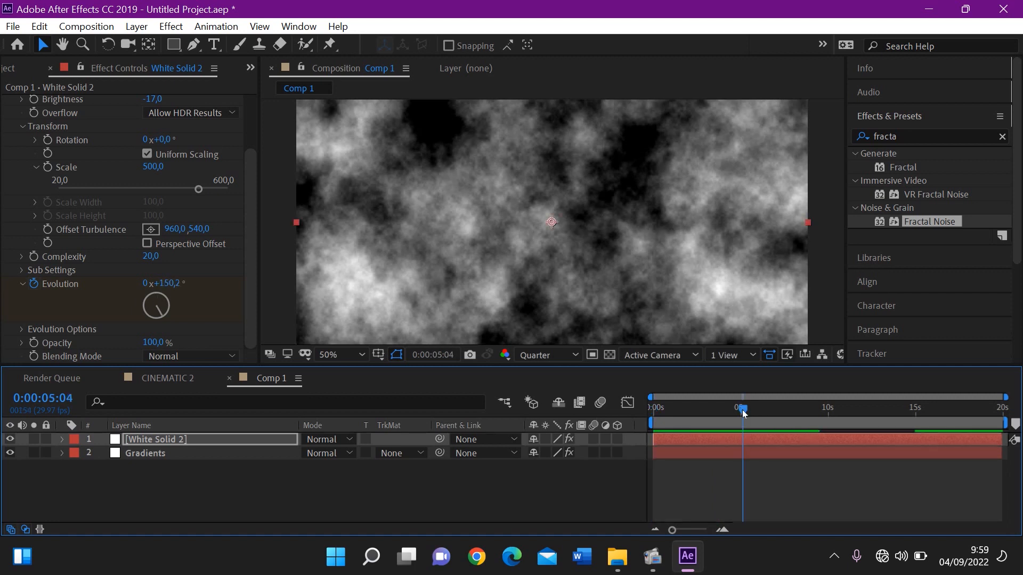
drag(744, 413, 671, 417)
click(675, 411)
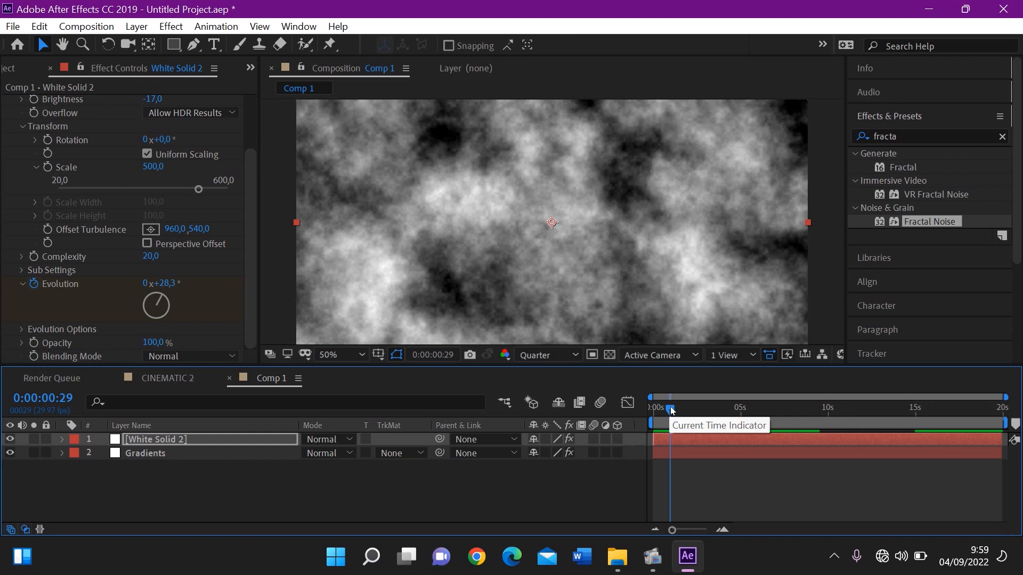
drag(711, 414, 614, 426)
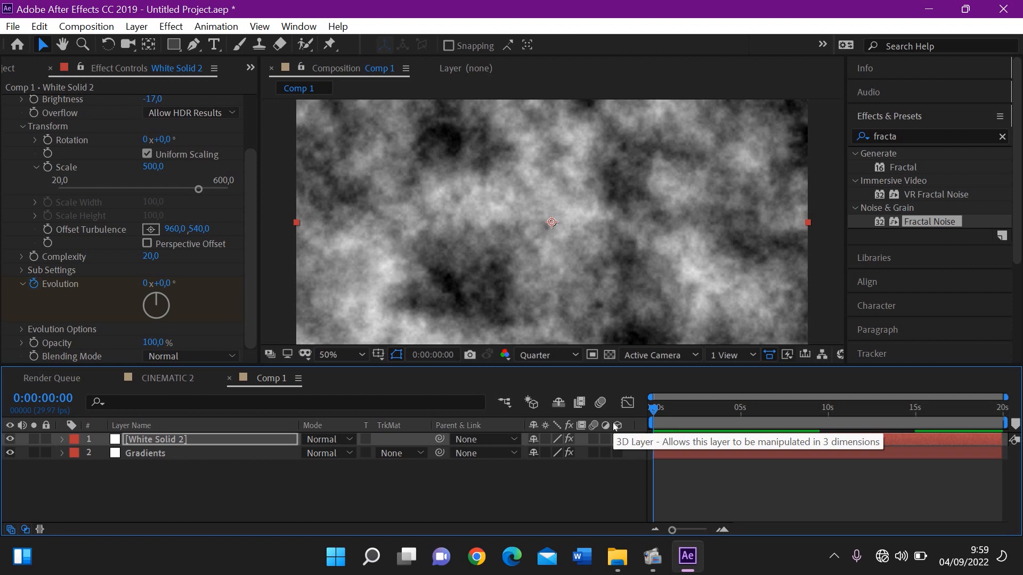
Expand the Sub Settings of the Fractal Noise effect
click(247, 270)
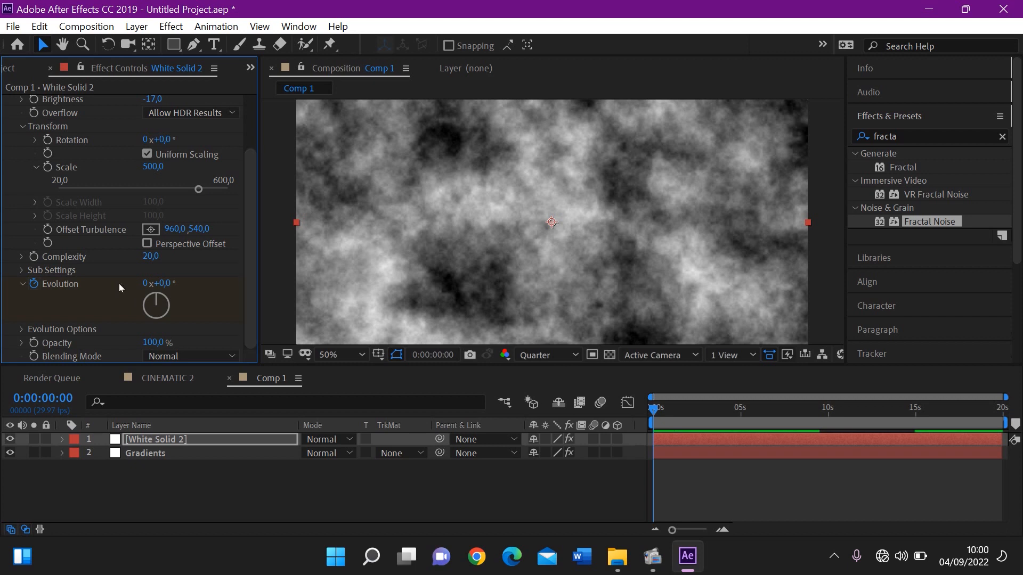
click(22, 271)
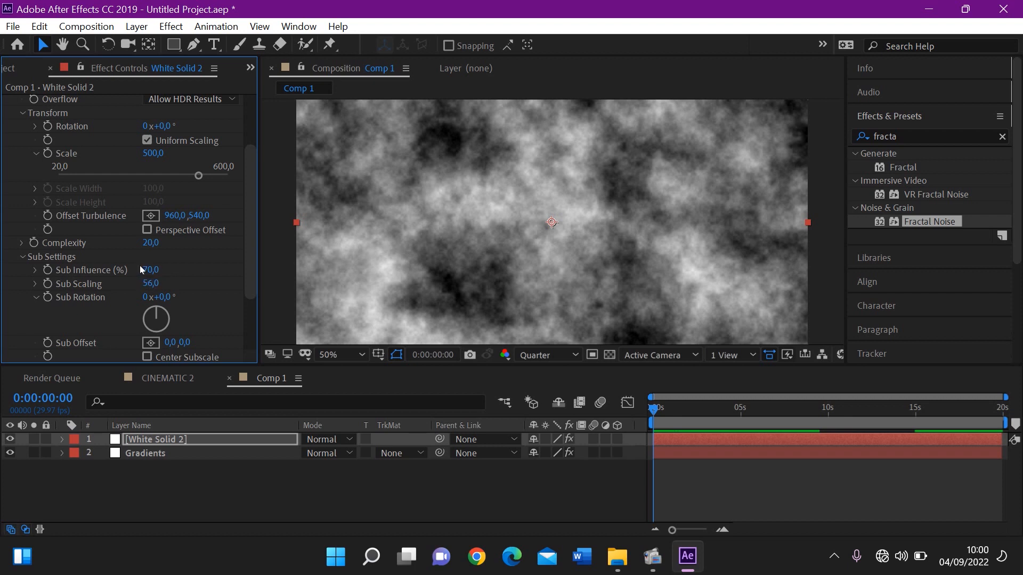
In the Fractal Noise Sub Settings, set Sub Influence to 74,4, Sub Scaling to 52,9 and Sub Rotation to 76°
drag(141, 266, 188, 269)
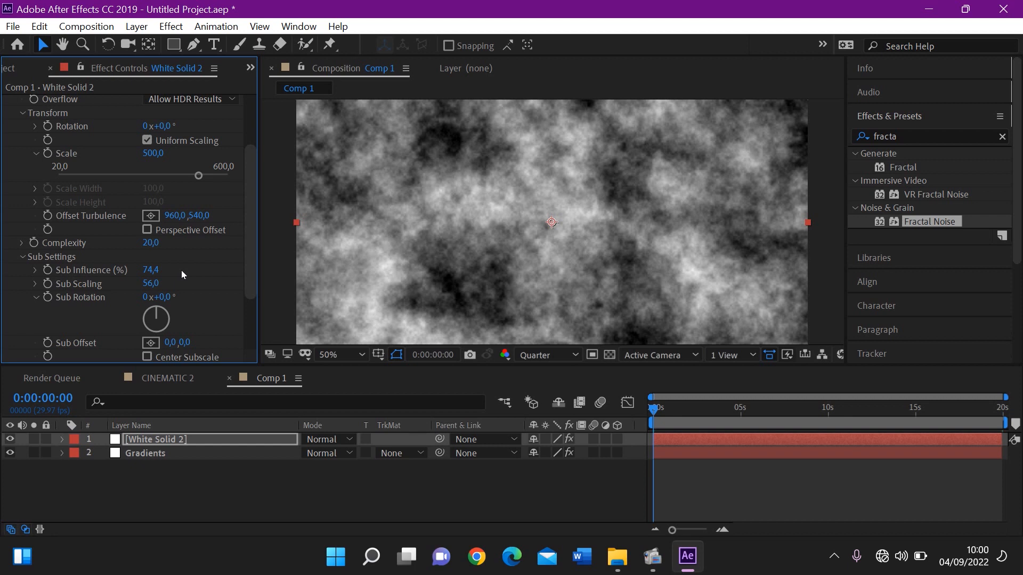
mouse_move(157, 283)
mouse_down()
mouse_move(165, 287)
mouse_move(144, 294)
mouse_up()
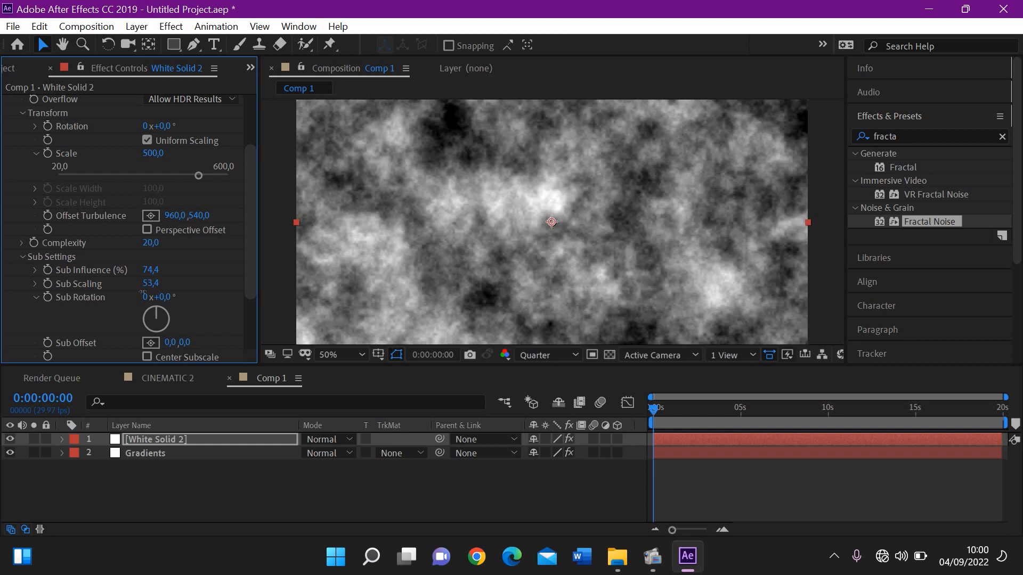
drag(143, 292, 139, 295)
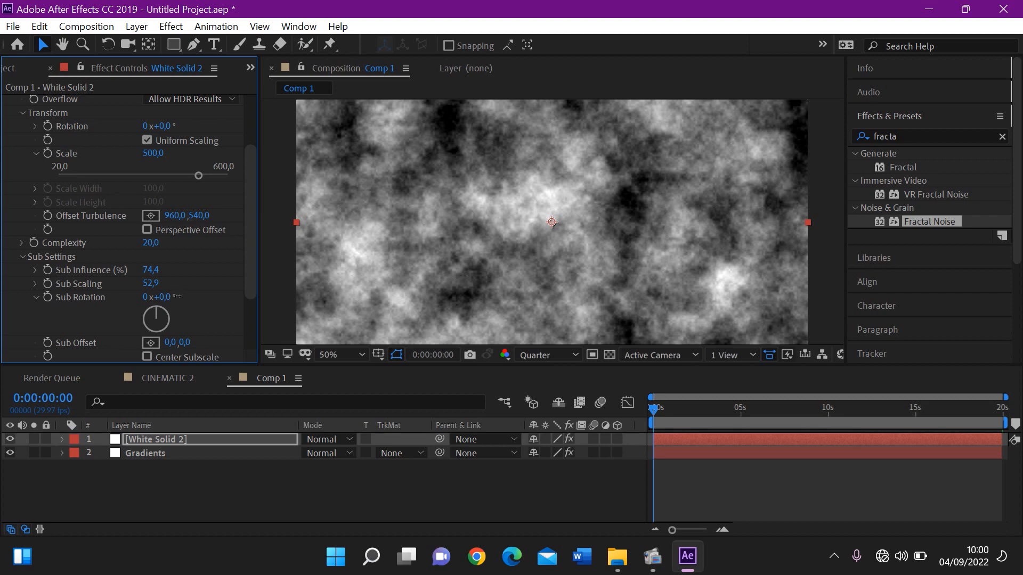
drag(178, 297, 222, 305)
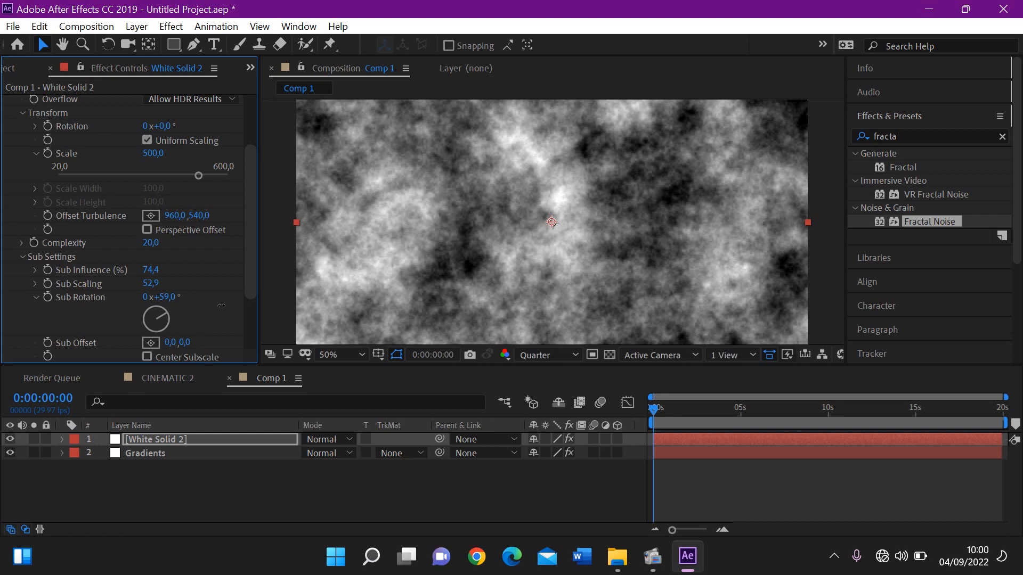
drag(221, 305, 238, 308)
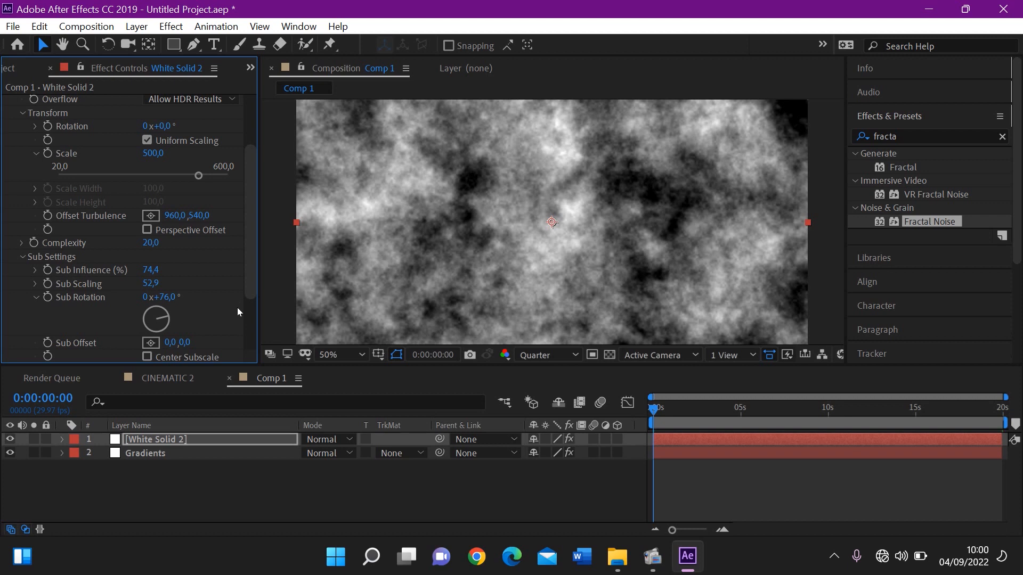
Change the Fractal Noise Overflow option to Soft Clamp
scroll(252, 319, down, 4)
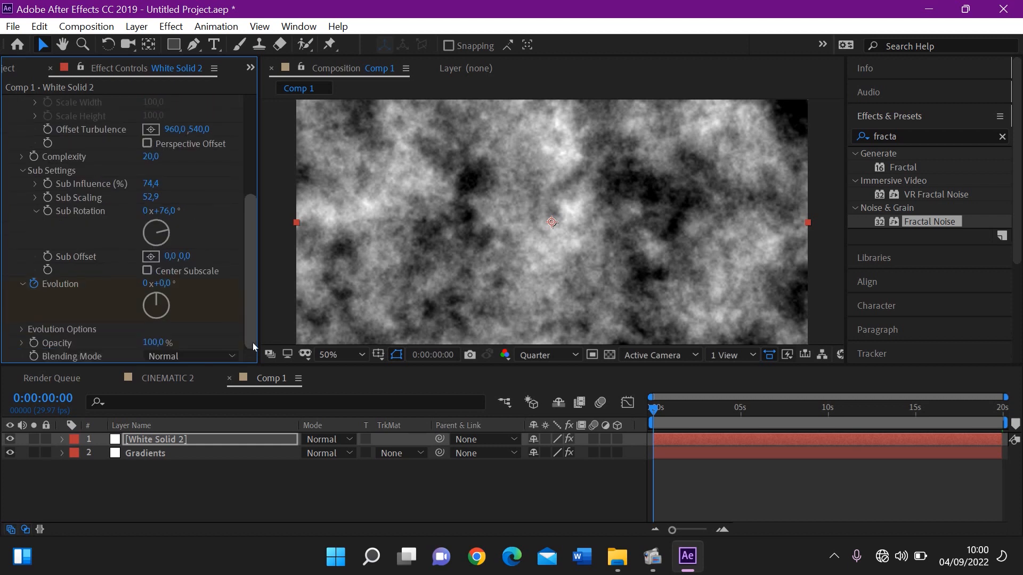
scroll(251, 232, up, 5)
scroll(250, 233, up, 3)
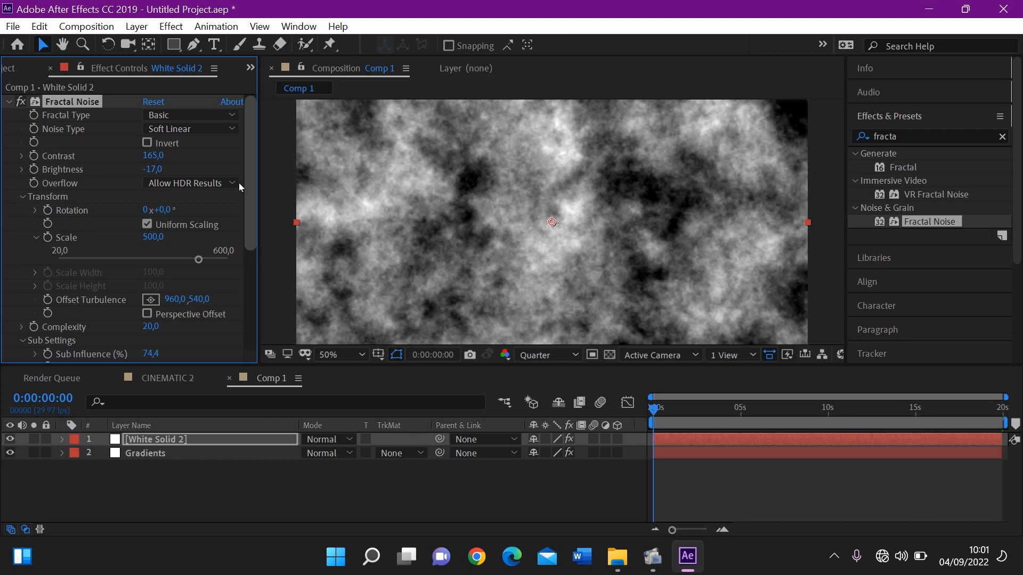
click(221, 184)
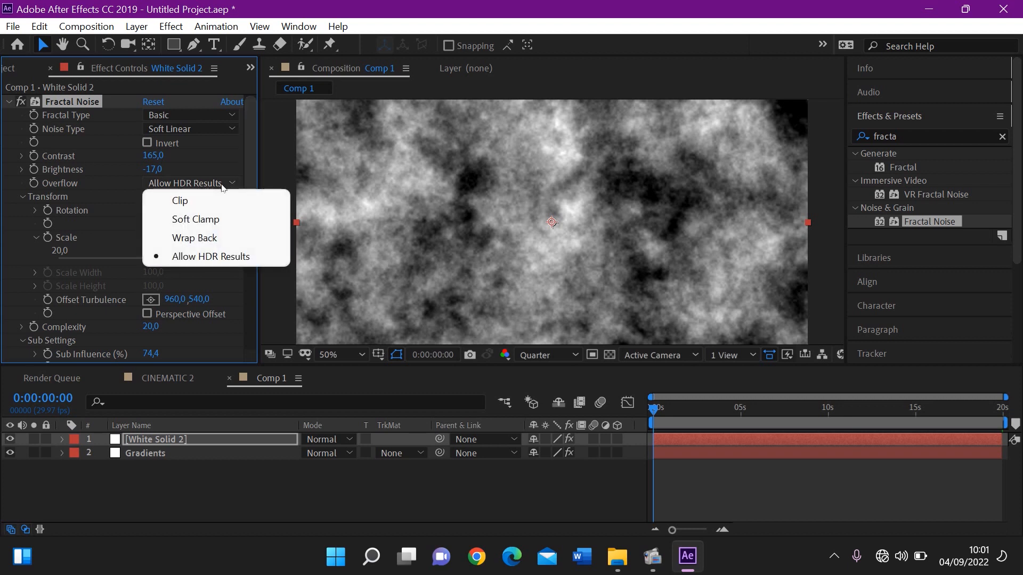
click(191, 220)
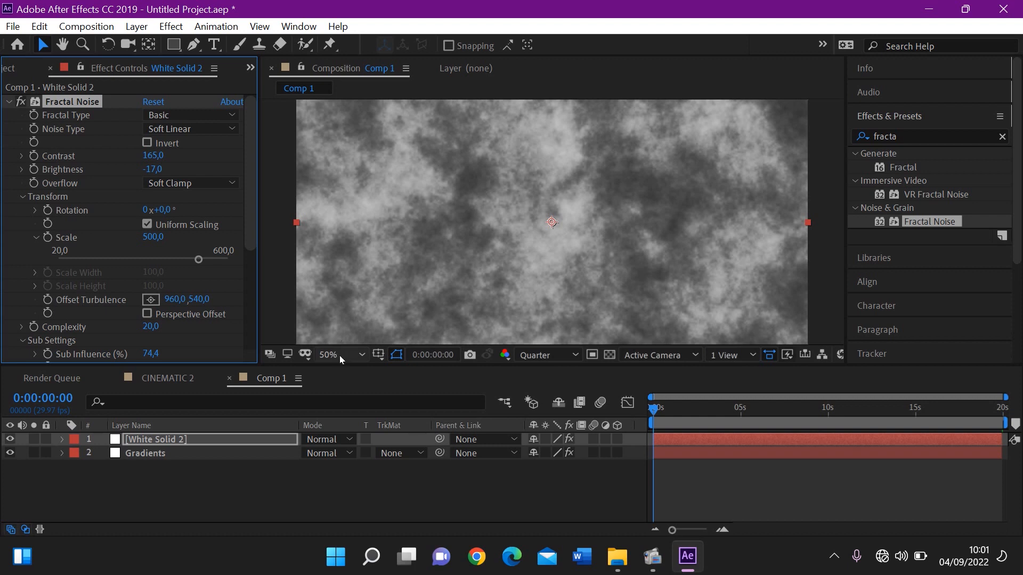
Blend the White Solid 2 noise layer over the Gradients layer using the Classic Color Dodge mode
click(171, 440)
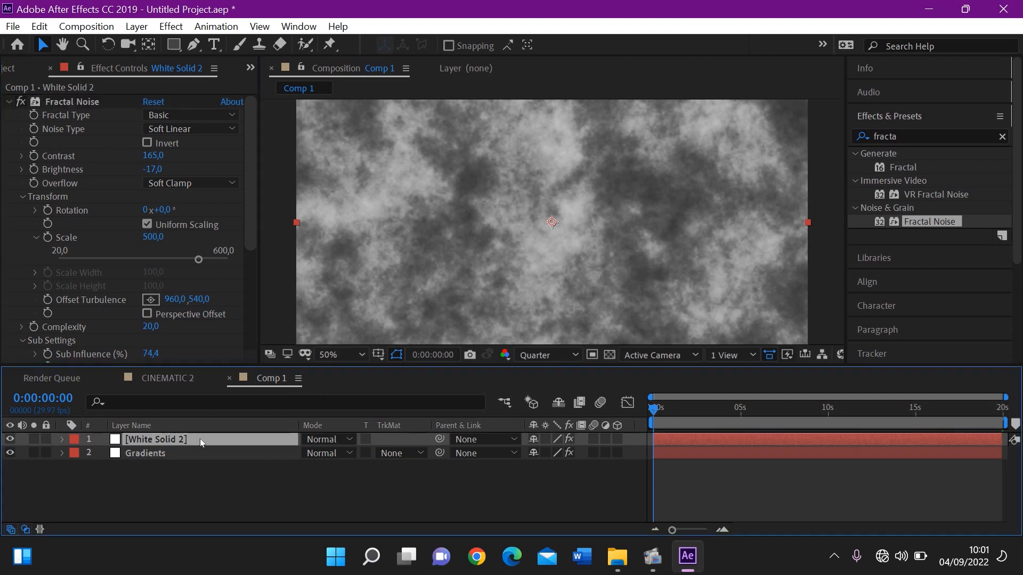
click(261, 453)
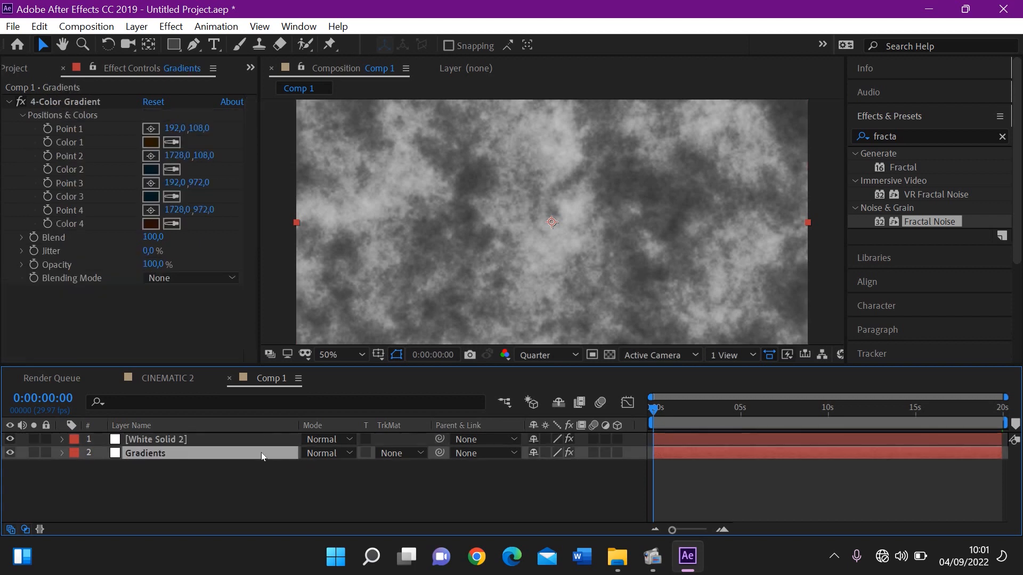
click(229, 438)
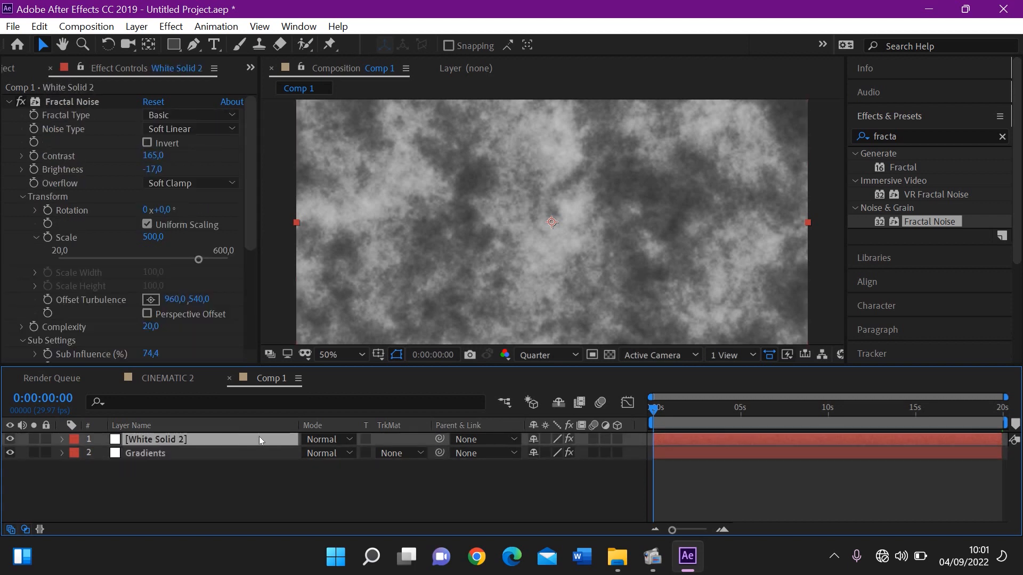
click(318, 440)
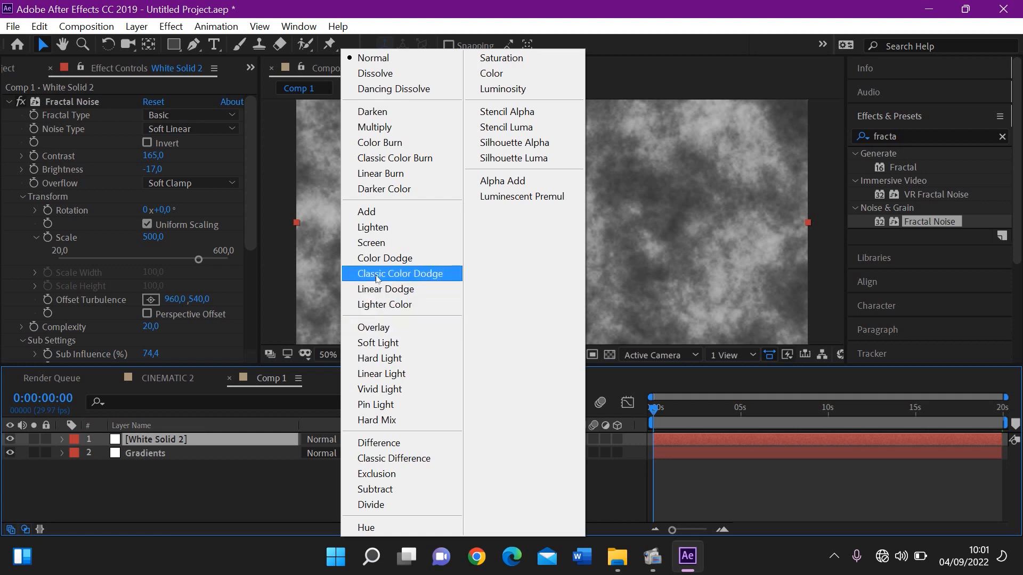
click(377, 274)
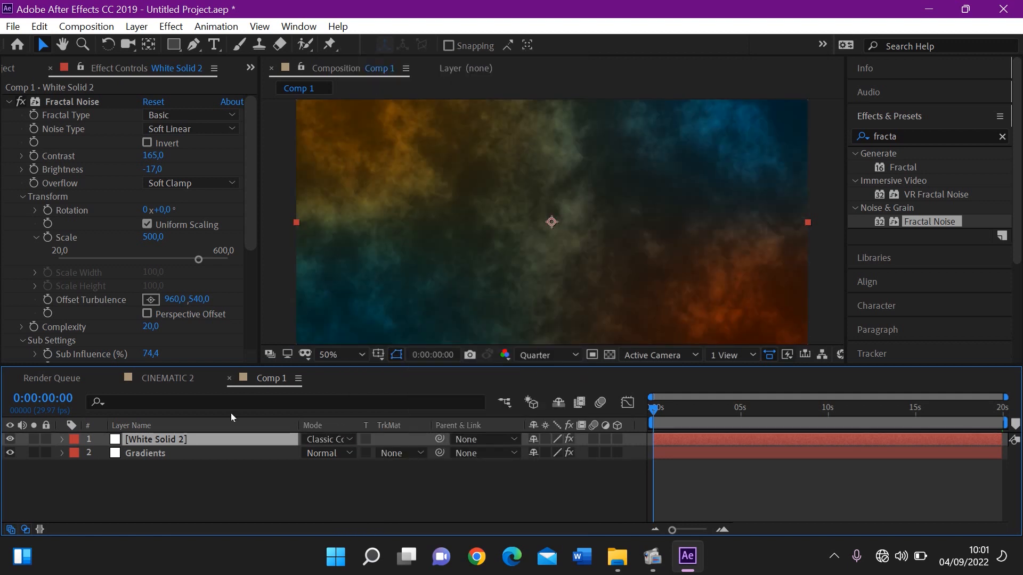
Try the Color Dodge blending mode on the Gradients layer
click(199, 449)
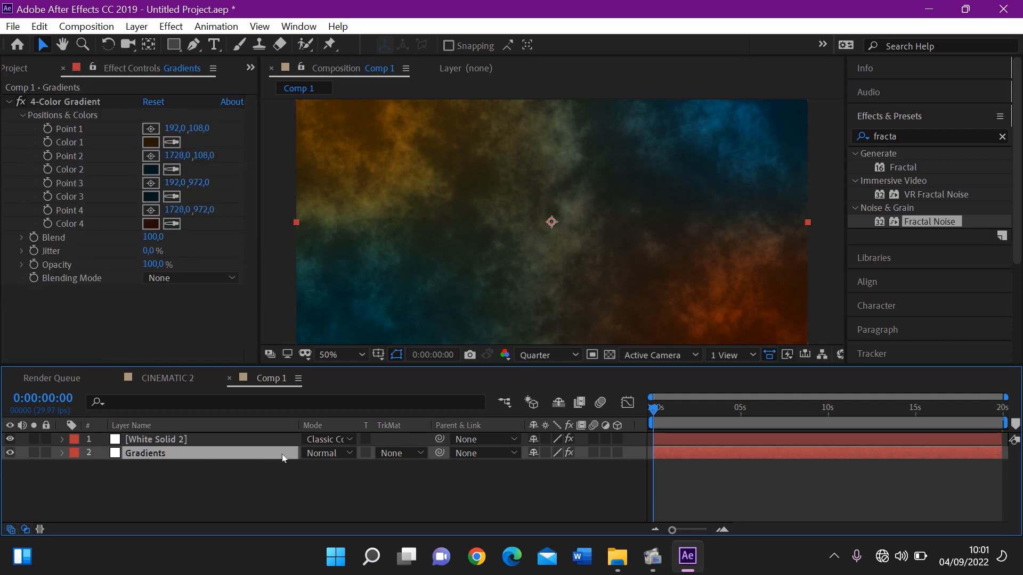
click(323, 452)
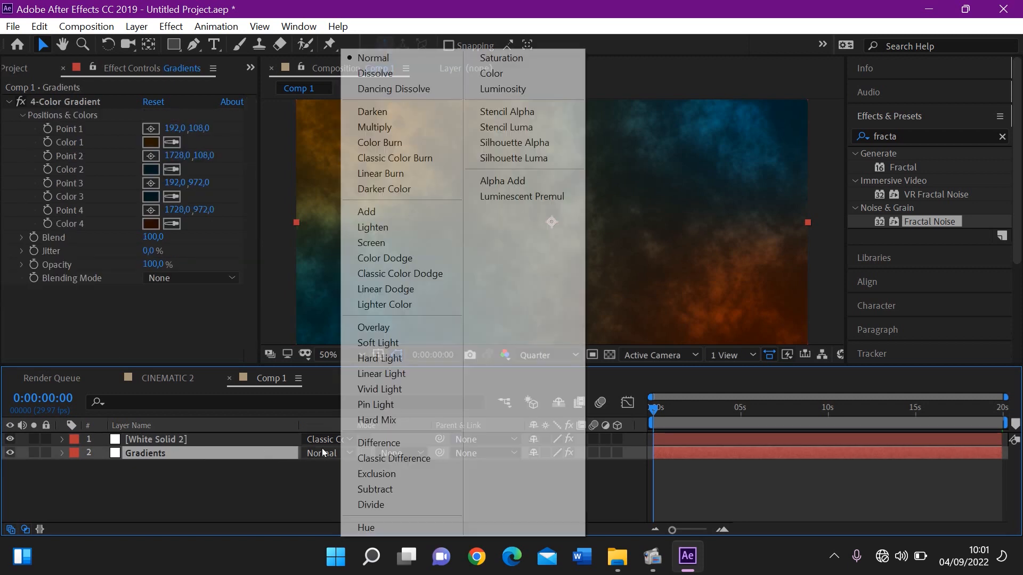
click(363, 262)
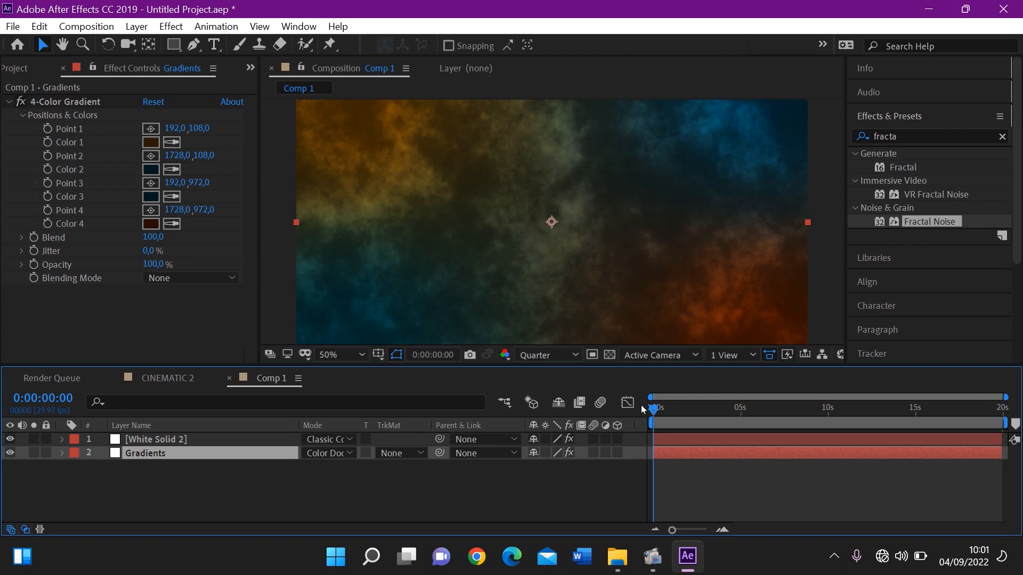
Preview the blended noise background from the start of Comp 1 and return to 0:00:00:00
drag(649, 408, 623, 429)
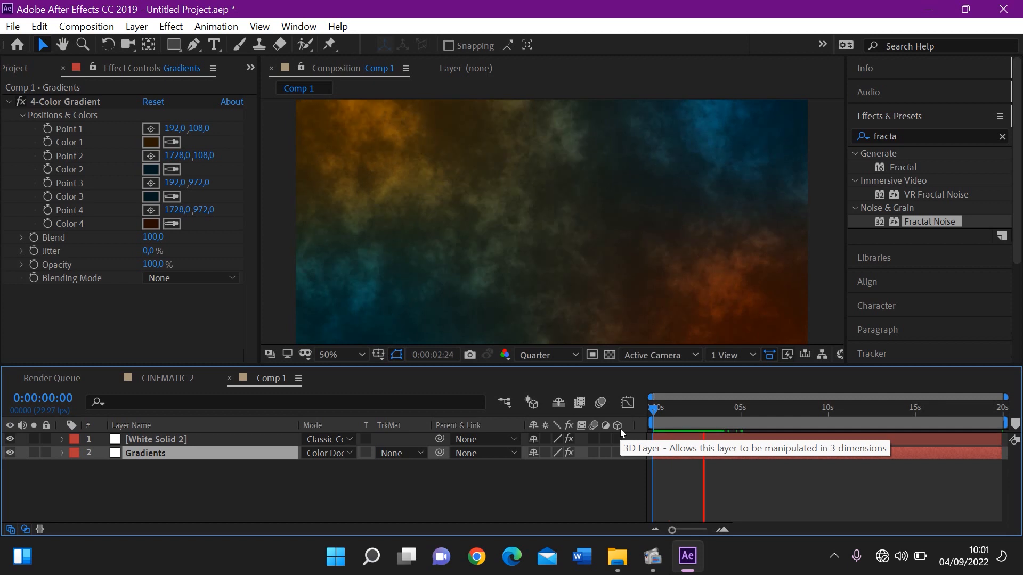
key(space)
drag(664, 421, 634, 433)
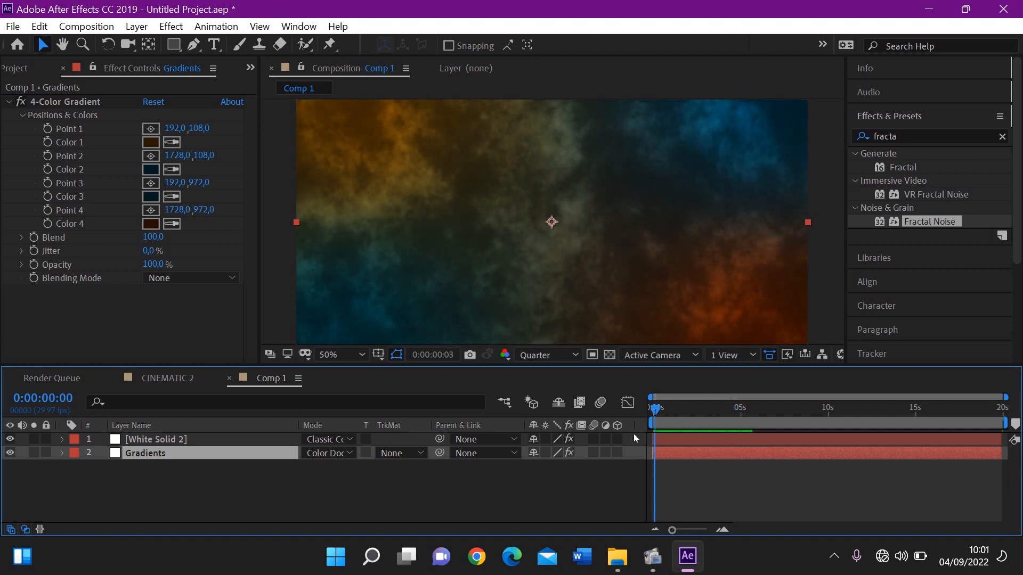
Set the Gradients layer's blending mode back to Normal and the White Solid 2 layer's mode to Color Dodge
click(332, 452)
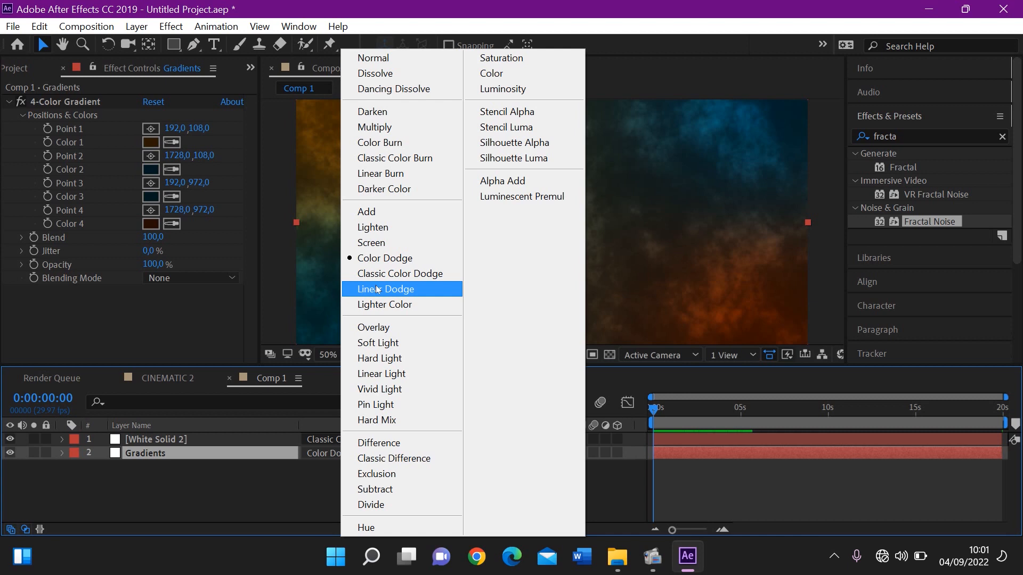
click(395, 64)
click(320, 440)
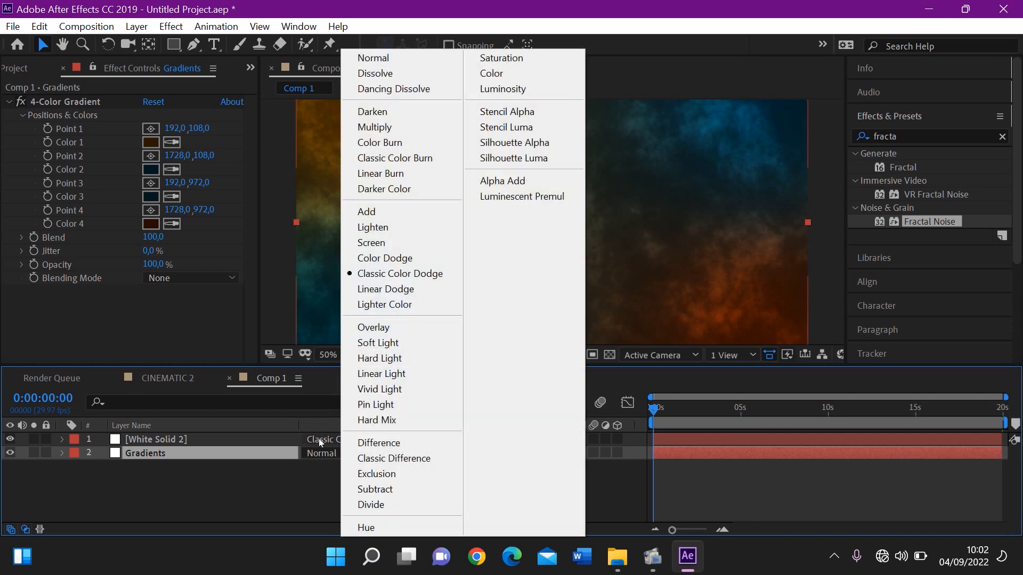
click(357, 258)
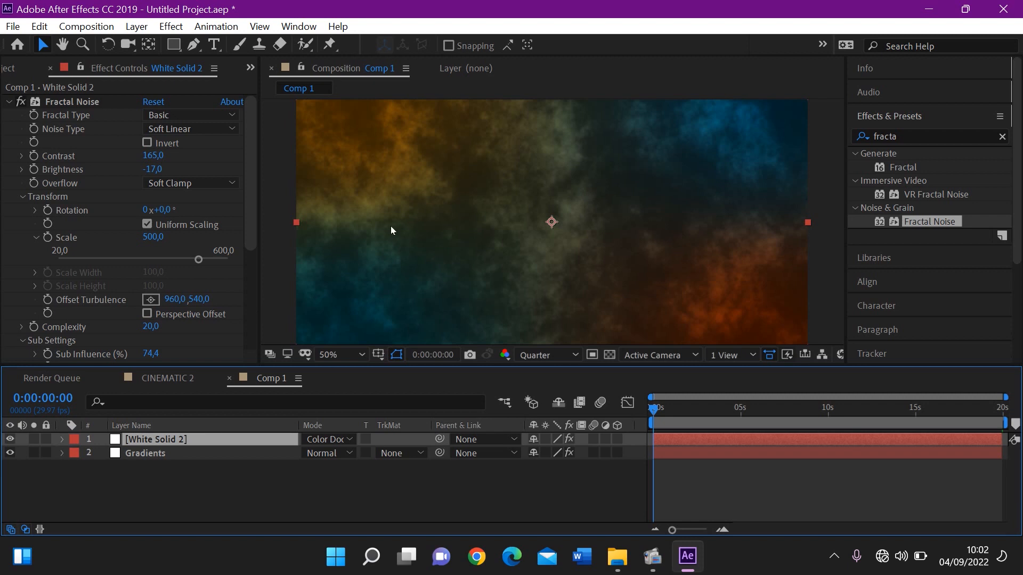
Darken Color 2 of the Gradients layer's 4-Color Gradient to near-black blue 000709
click(254, 452)
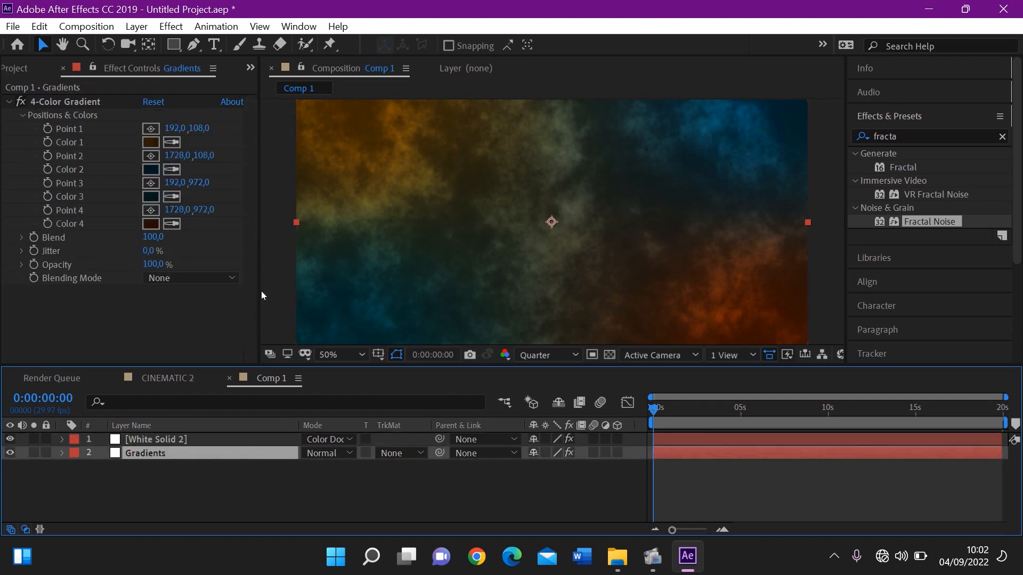
click(152, 171)
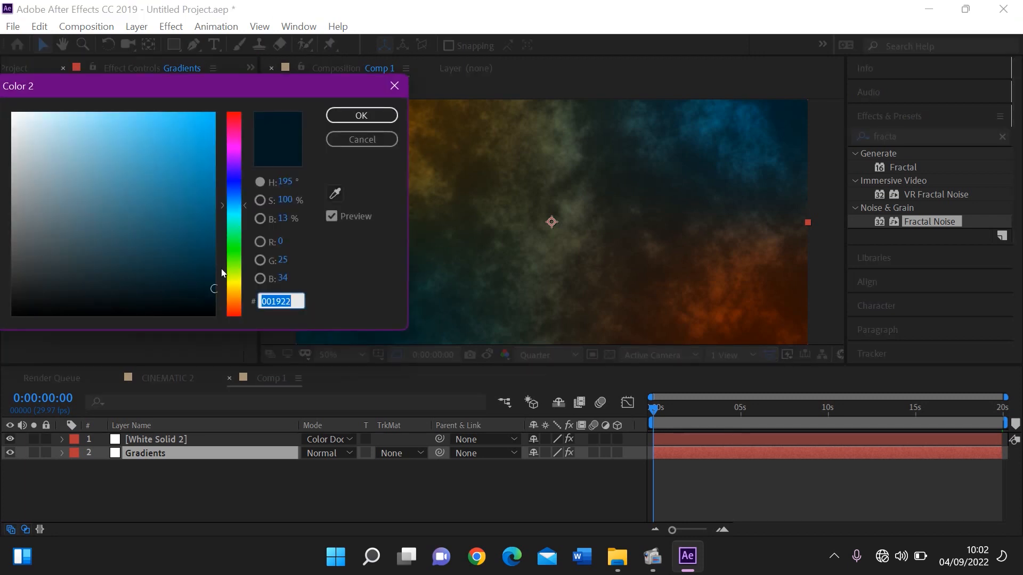
drag(214, 288, 215, 311)
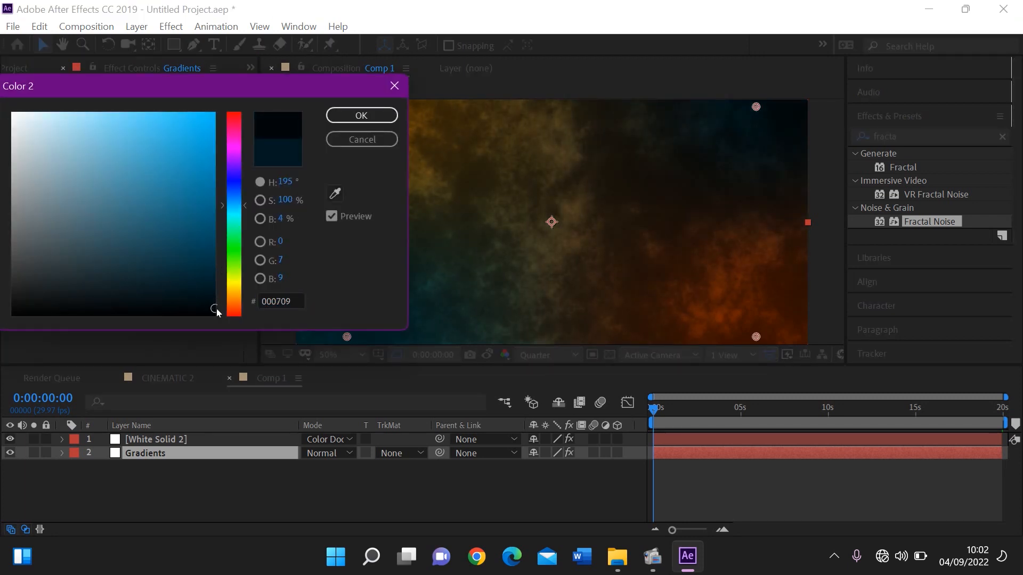
click(345, 118)
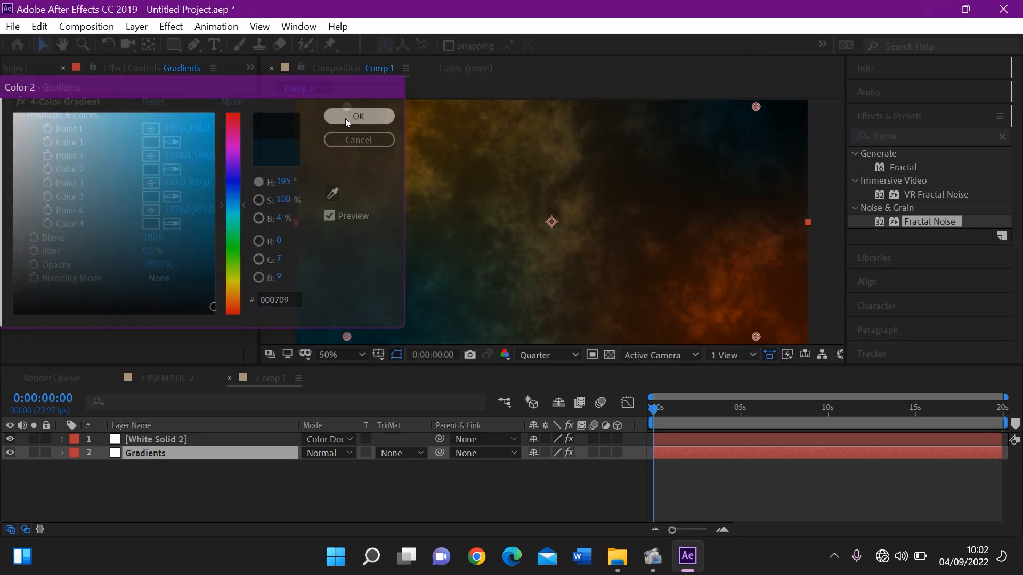
Darken Color 3 of the 4-Color Gradient to near-black 000304
click(152, 198)
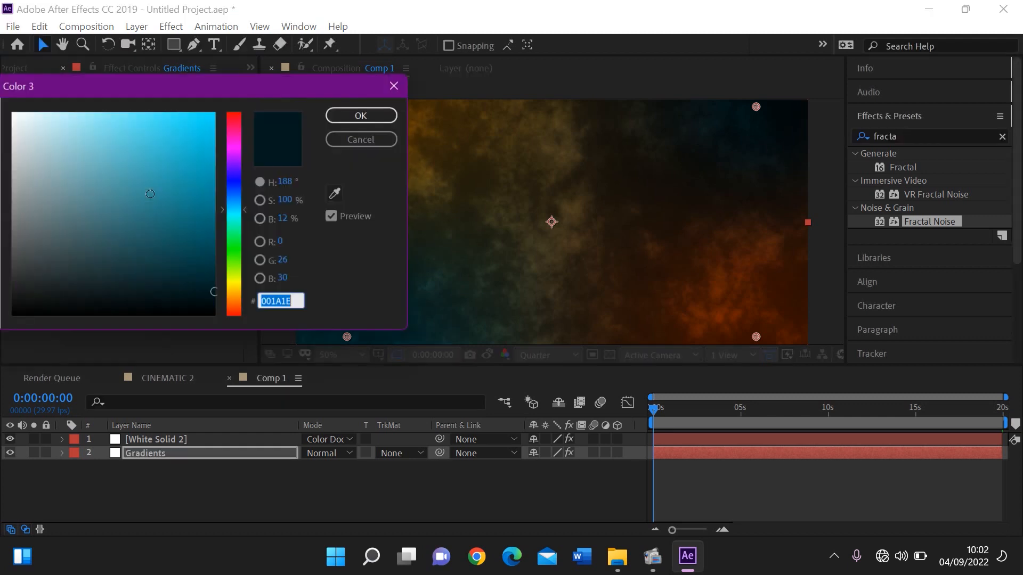
click(210, 293)
drag(210, 292, 222, 312)
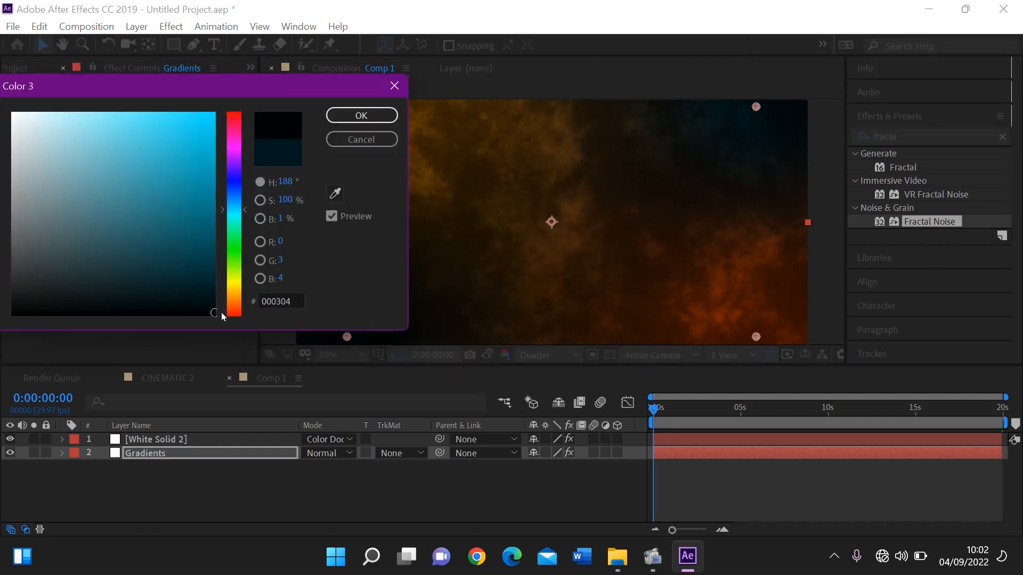
click(352, 116)
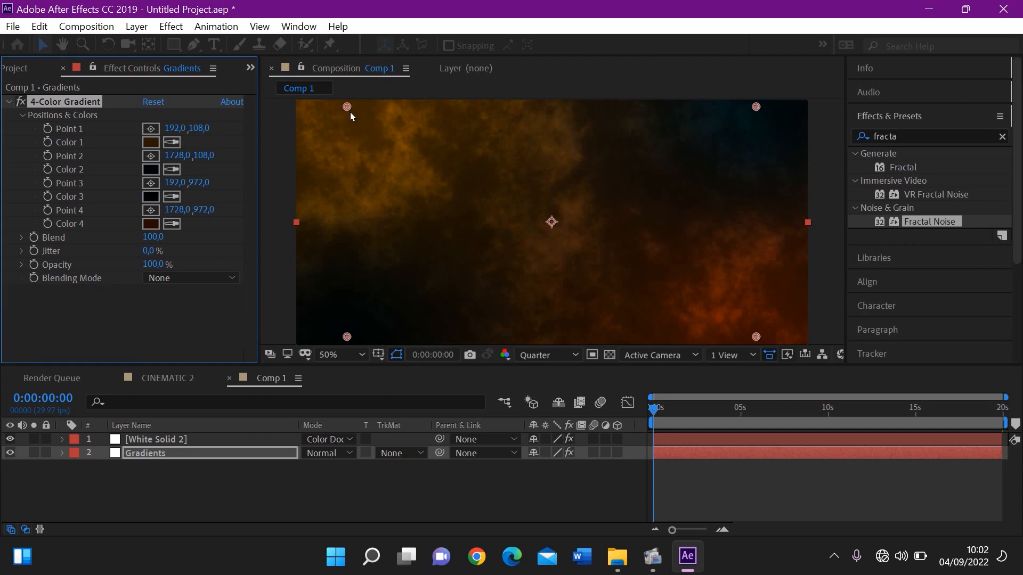
Darken Color 1 of the 4-Color Gradient to the deep brown 1A0F00
scroll(350, 112, down, 2)
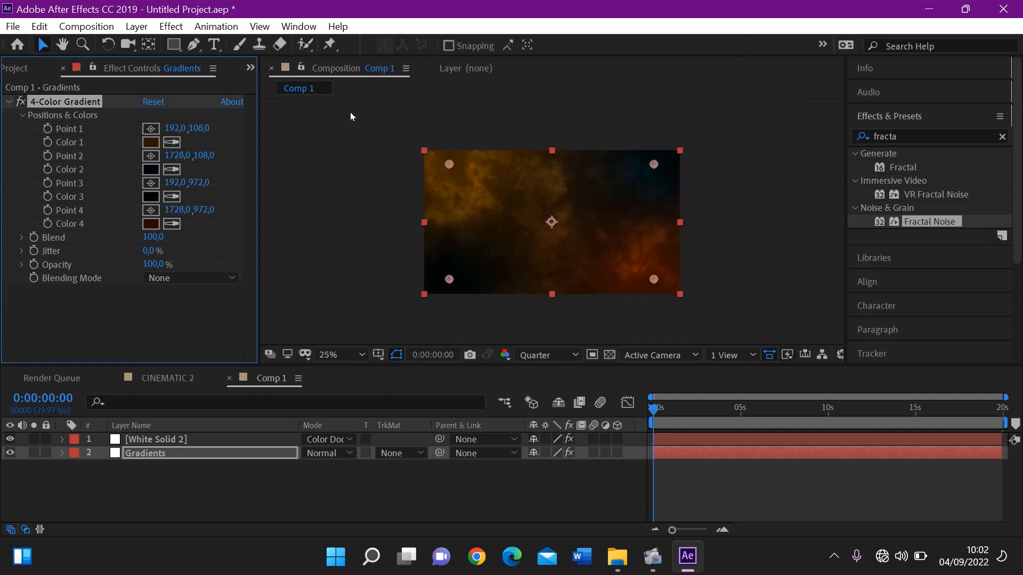
scroll(350, 112, up, 2)
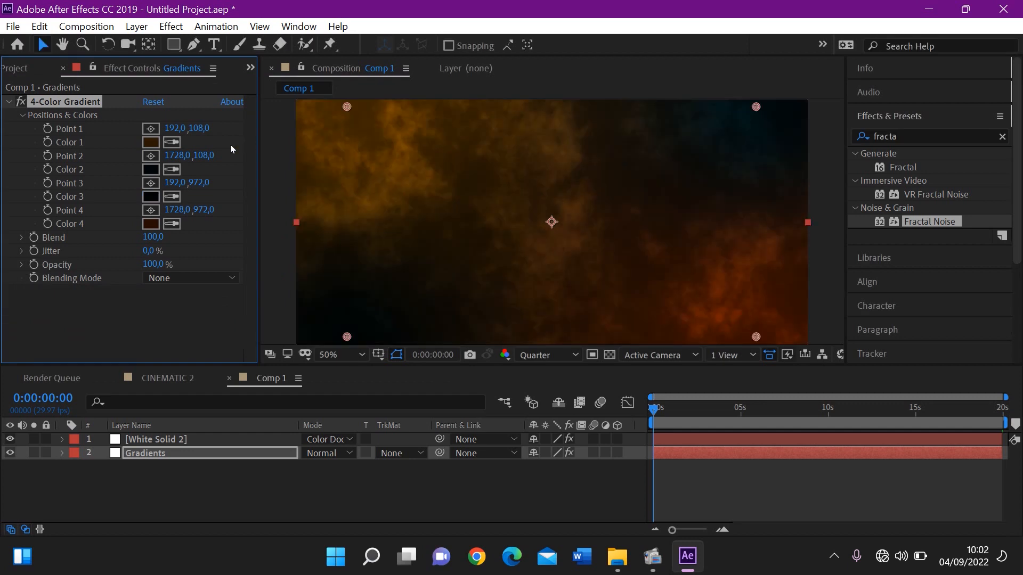
click(150, 142)
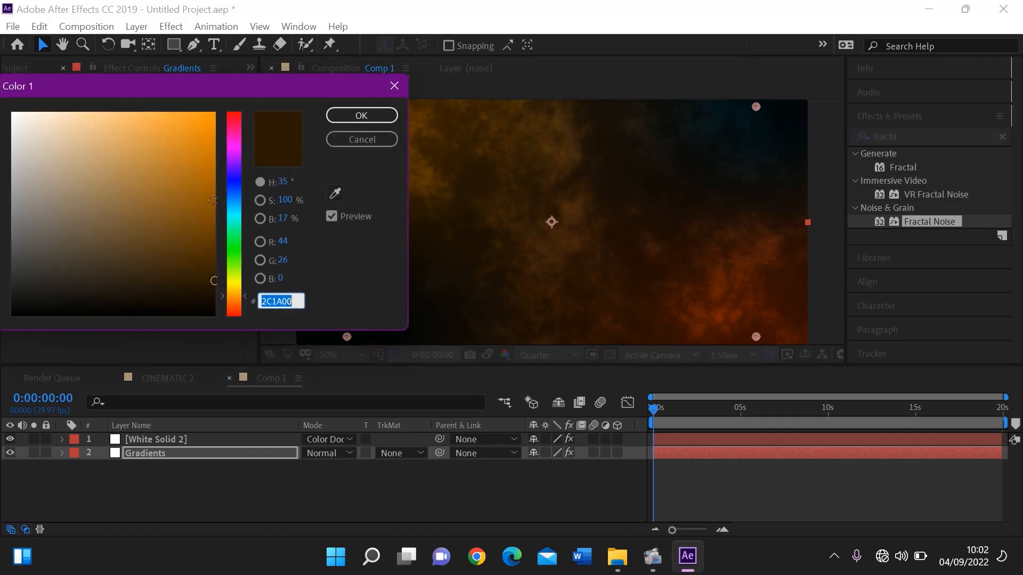
drag(211, 281, 214, 294)
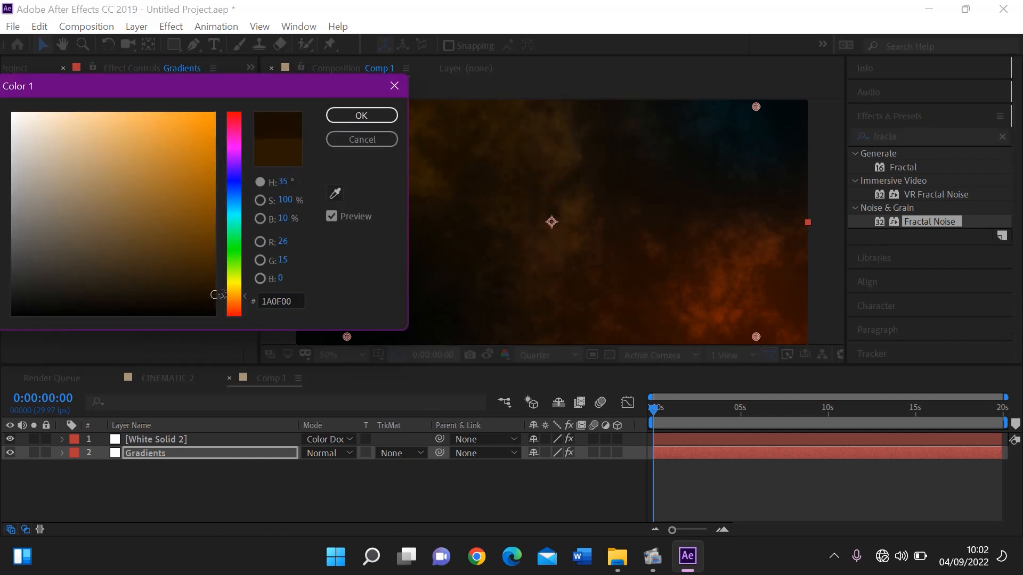
click(362, 116)
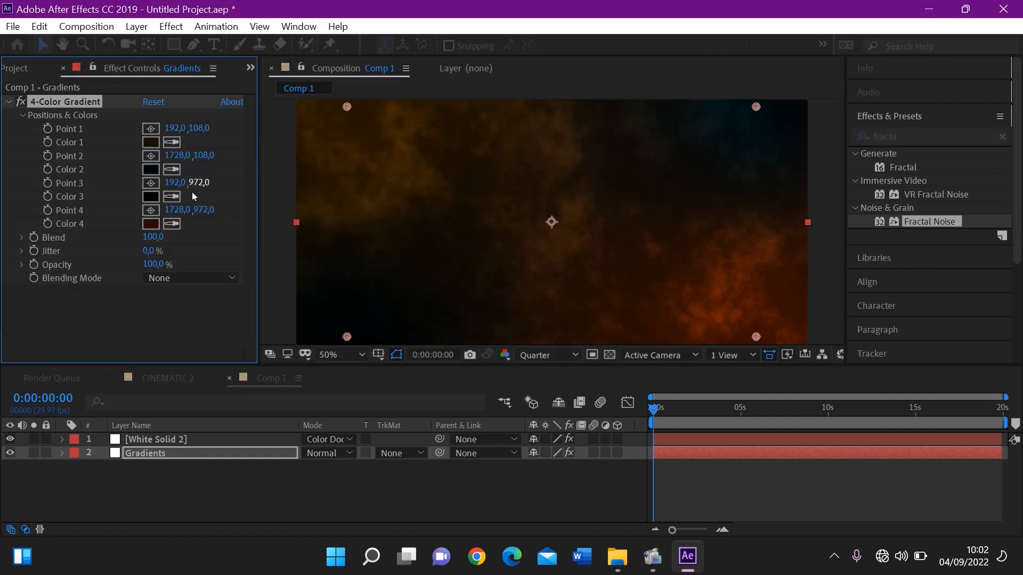
Try a near-black shade for Color 4 of the Gradients layer's 4-Color Gradient
click(153, 225)
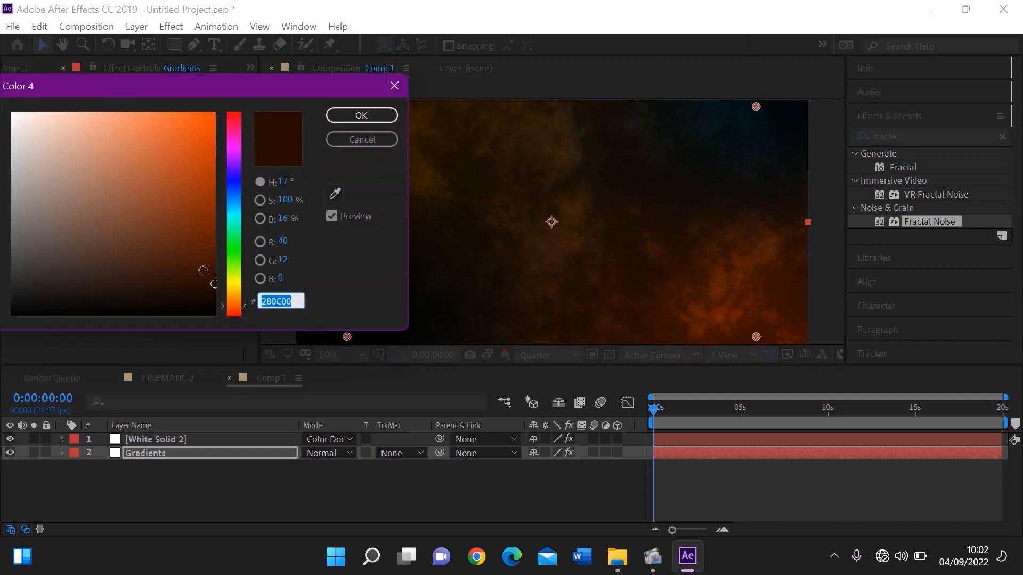
click(224, 292)
drag(214, 284, 214, 305)
click(357, 109)
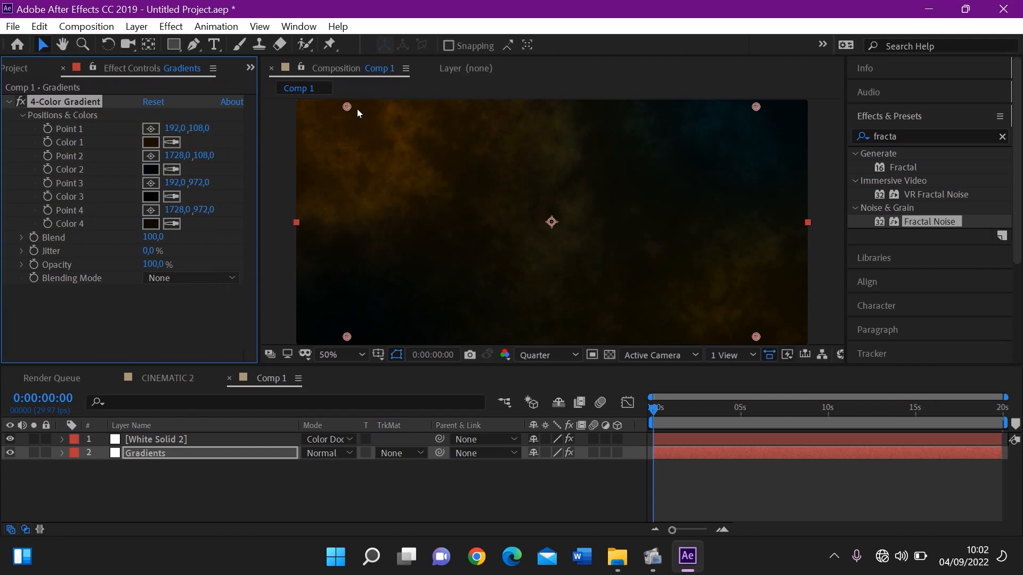
key(comma)
key(period)
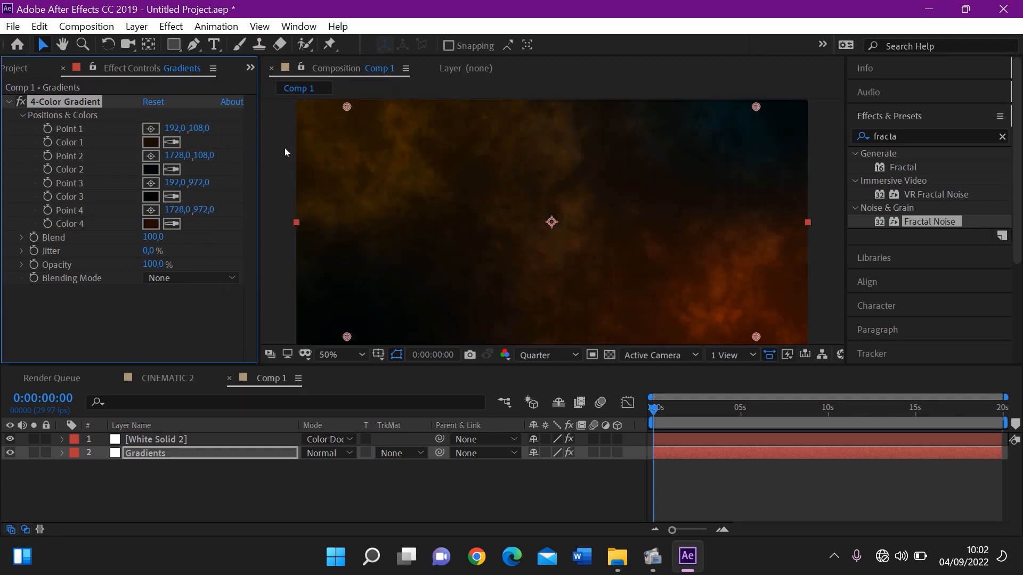
Darken Color 4 of the Gradients layer's 4-Color Gradient slightly to a deep reddish brown
click(152, 224)
drag(199, 270, 221, 295)
click(361, 115)
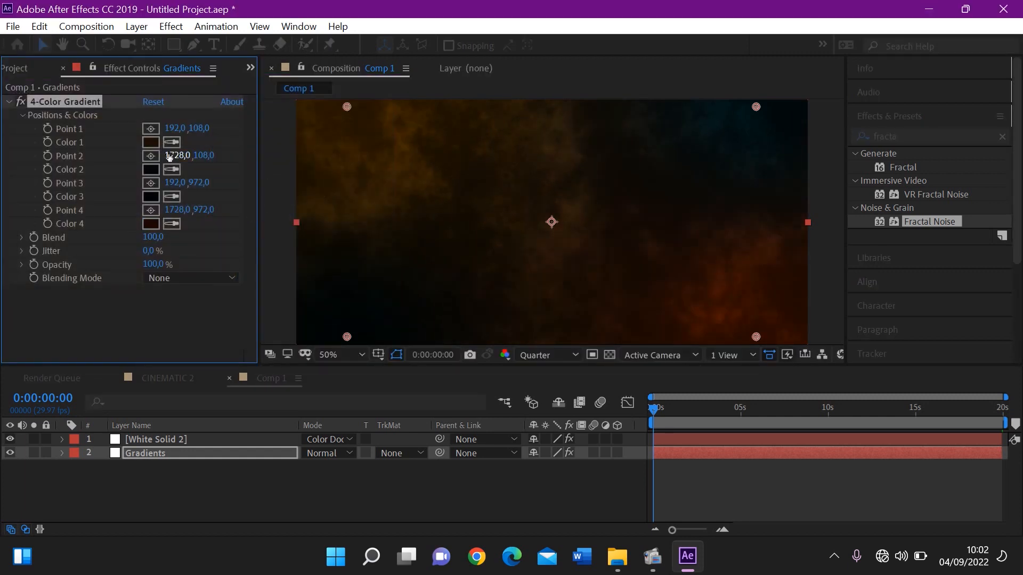
Darken Color 1 of the 4-Color Gradient to the brown 180E00
click(152, 143)
mouse_move(214, 290)
mouse_down()
mouse_move(225, 286)
mouse_move(214, 293)
mouse_up()
click(369, 114)
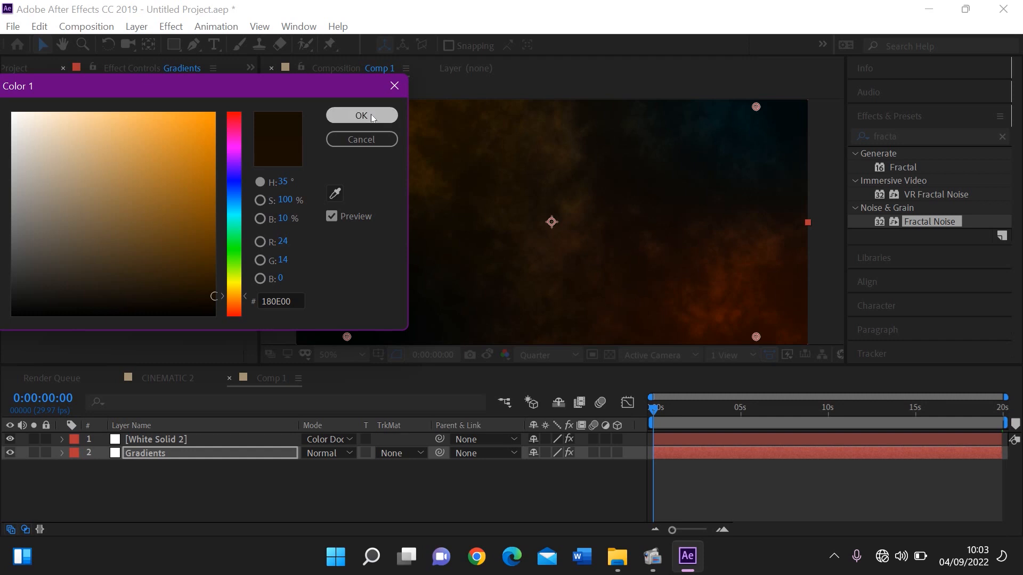
key(comma)
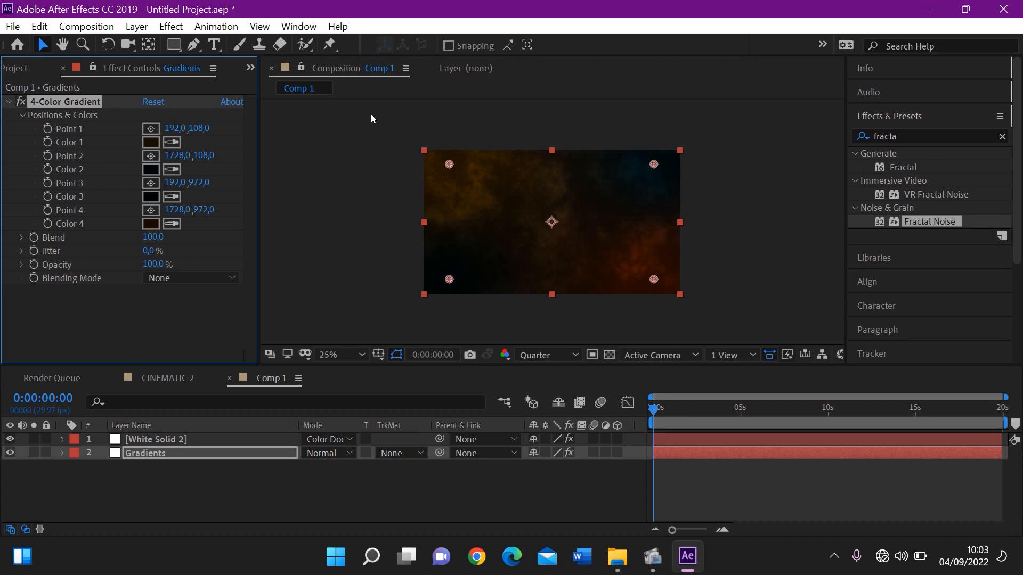
Create a new white 1920 x 1080 solid named Particles above the White Solid 2 layer
click(230, 450)
click(217, 442)
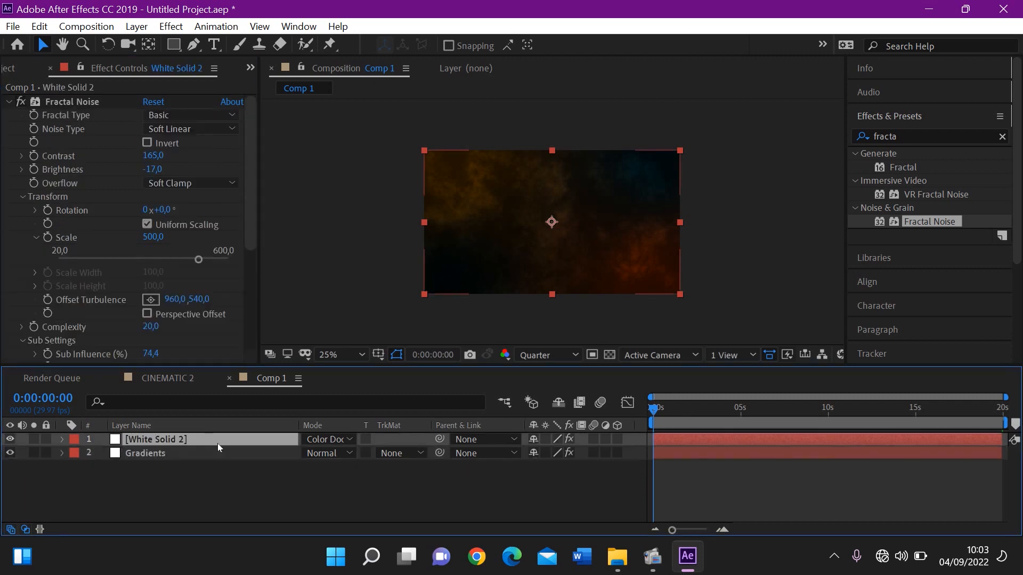
right_click(248, 485)
mouse_move(303, 299)
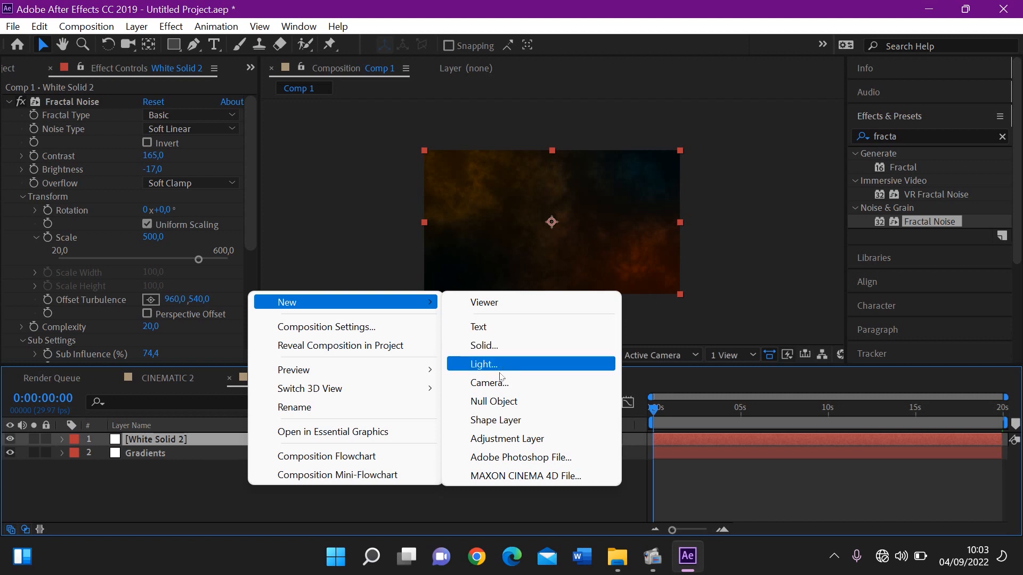
click(495, 346)
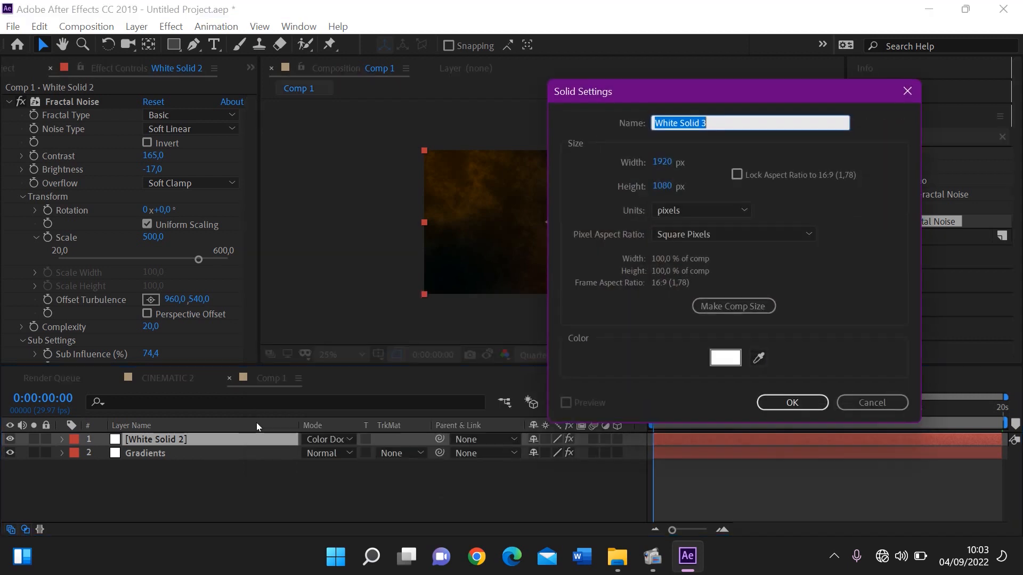
text(Par)
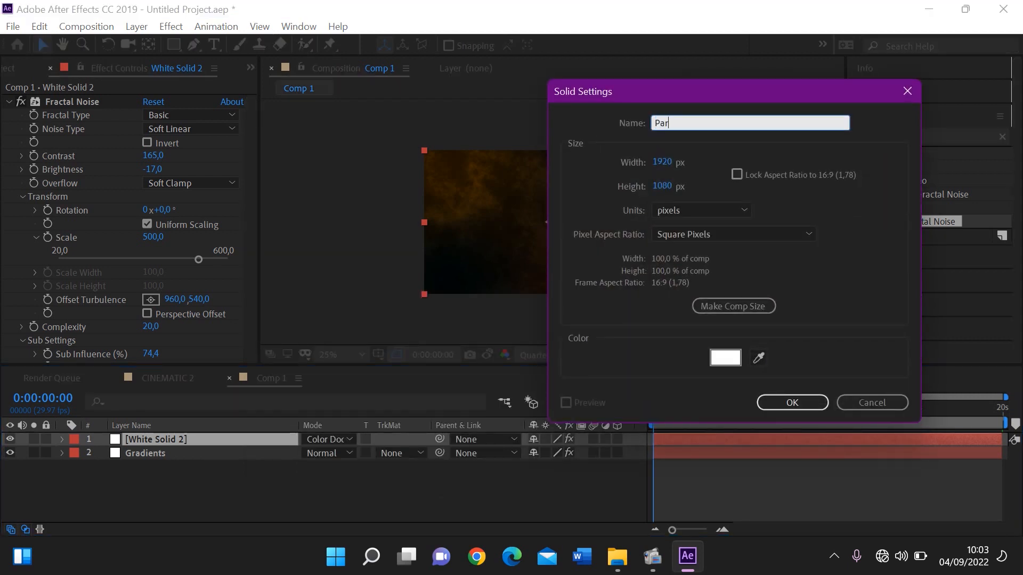
text(ticles)
key(Return)
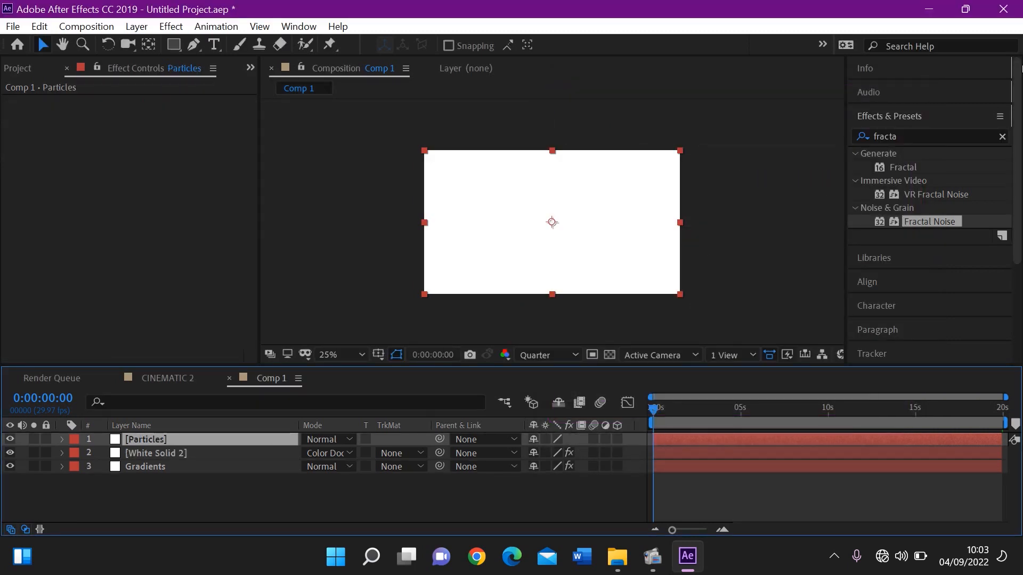
Find the CC Particle World effect and apply it to the Particles layer
click(1002, 138)
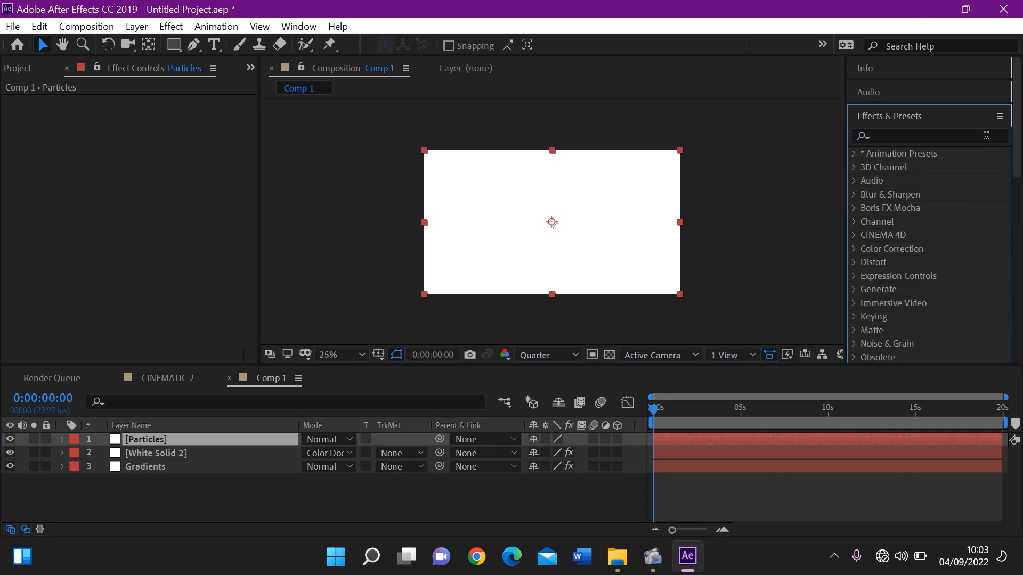
text(cc)
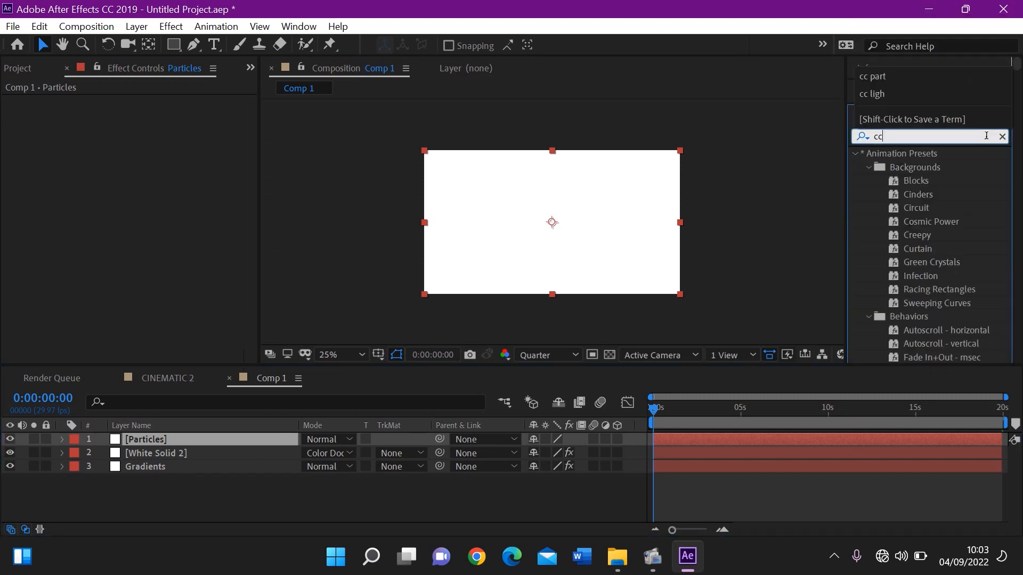
text( part)
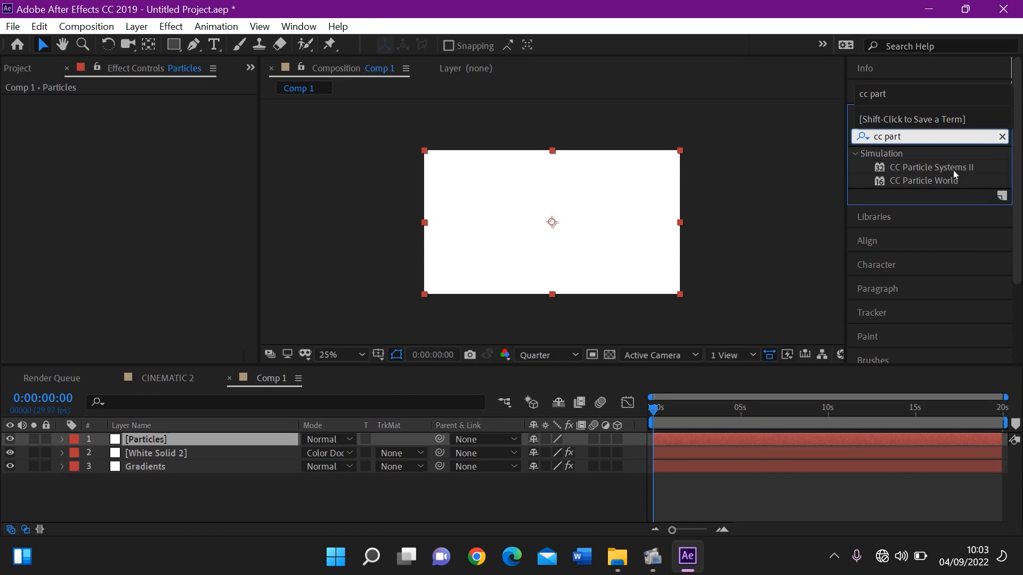
double_click(940, 180)
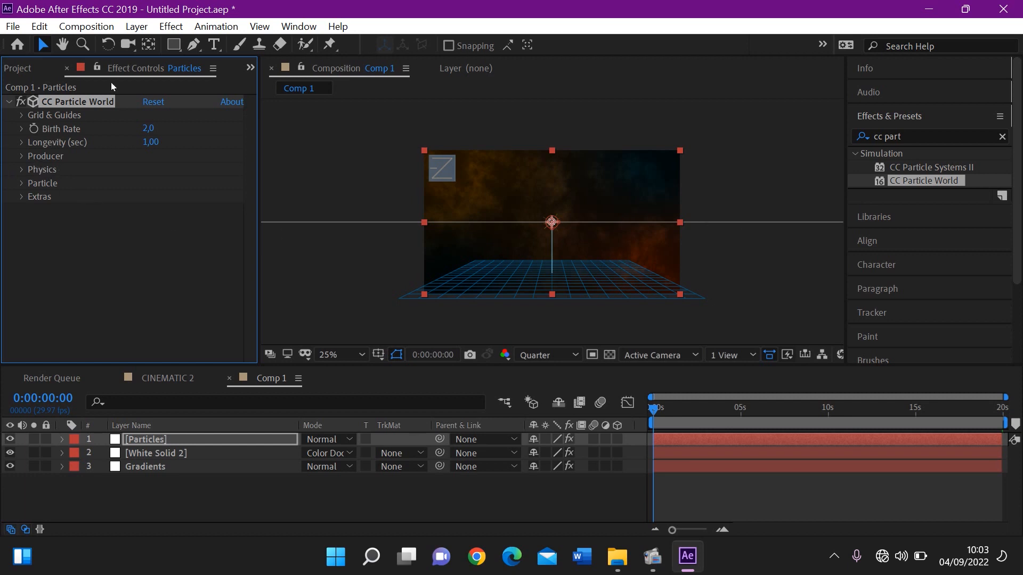
Set the CC Particle World physics animation to Cone Axis and show the particles at 0:00:02:17
click(22, 170)
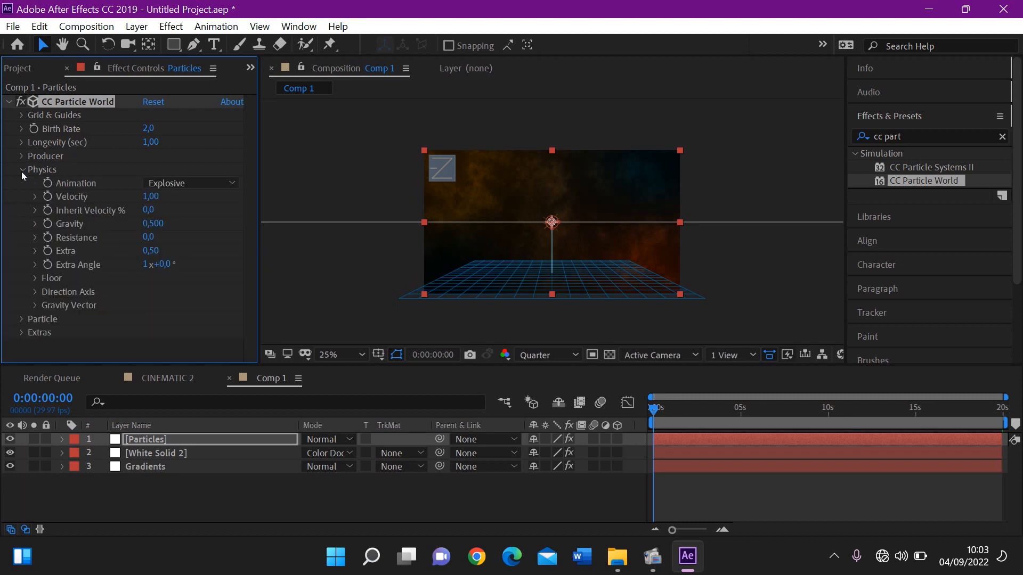
click(180, 184)
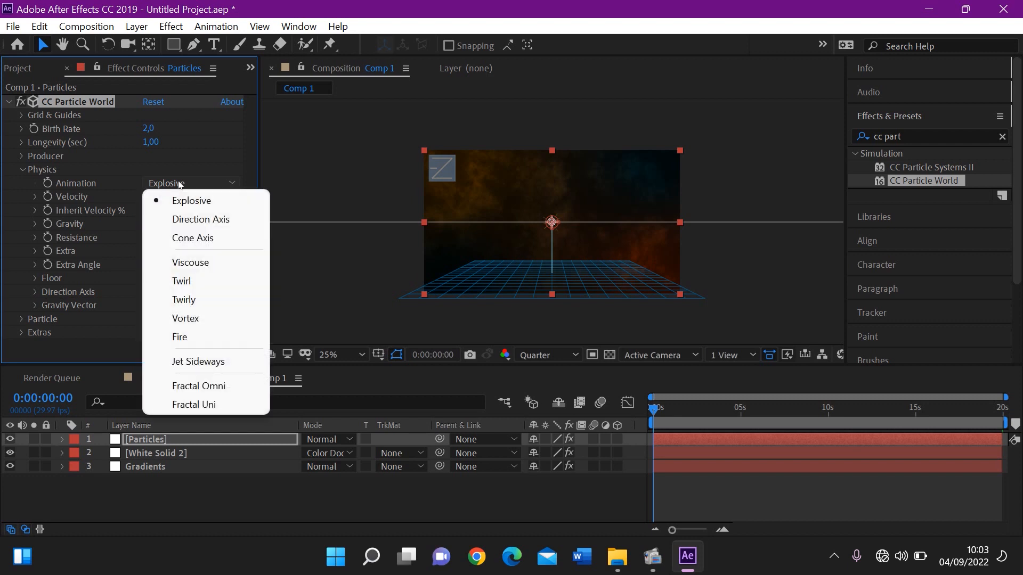
click(192, 239)
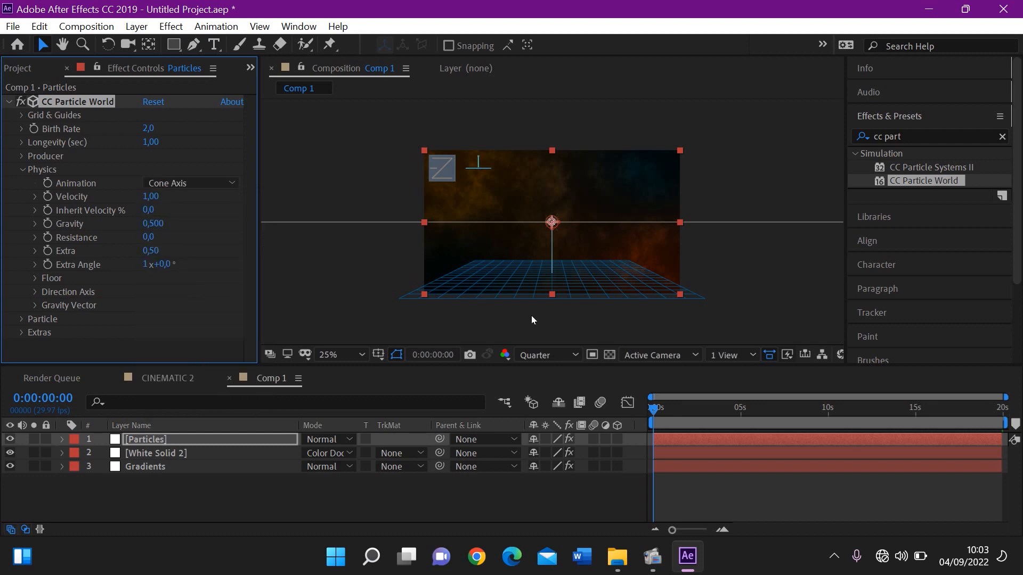
drag(655, 414, 699, 415)
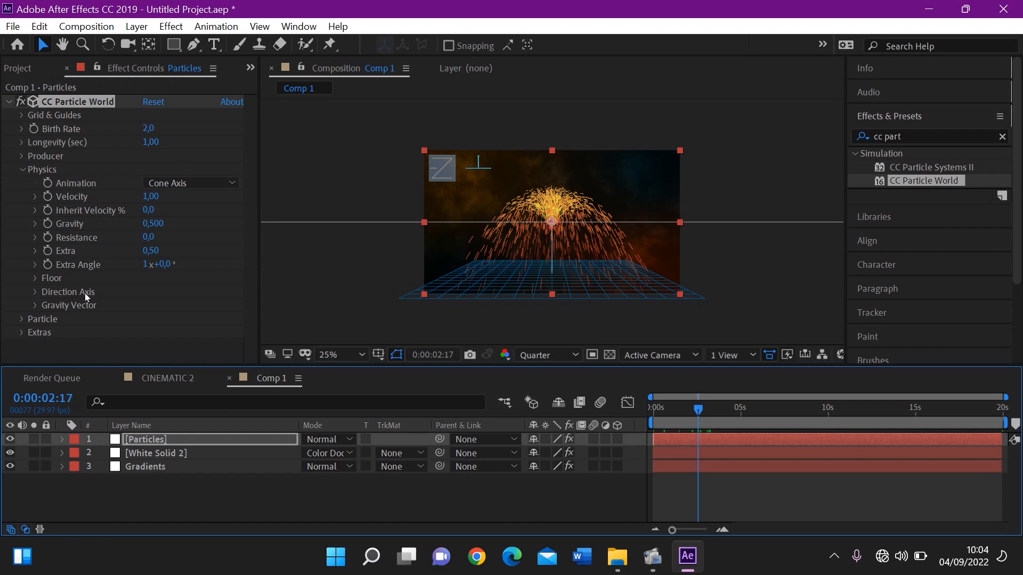
Set the particle type of CC Particle World to Lens Convex
click(23, 320)
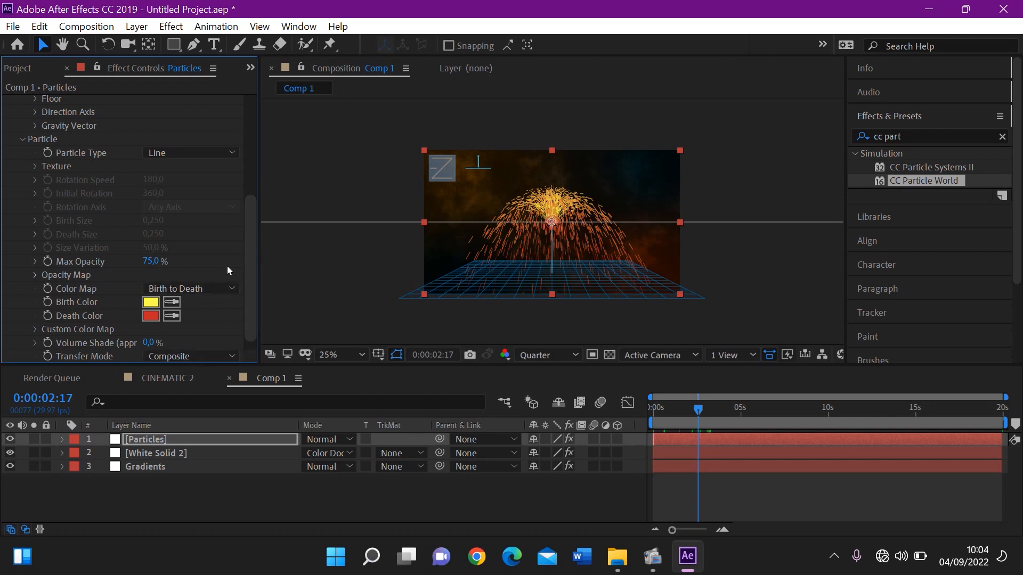
click(187, 153)
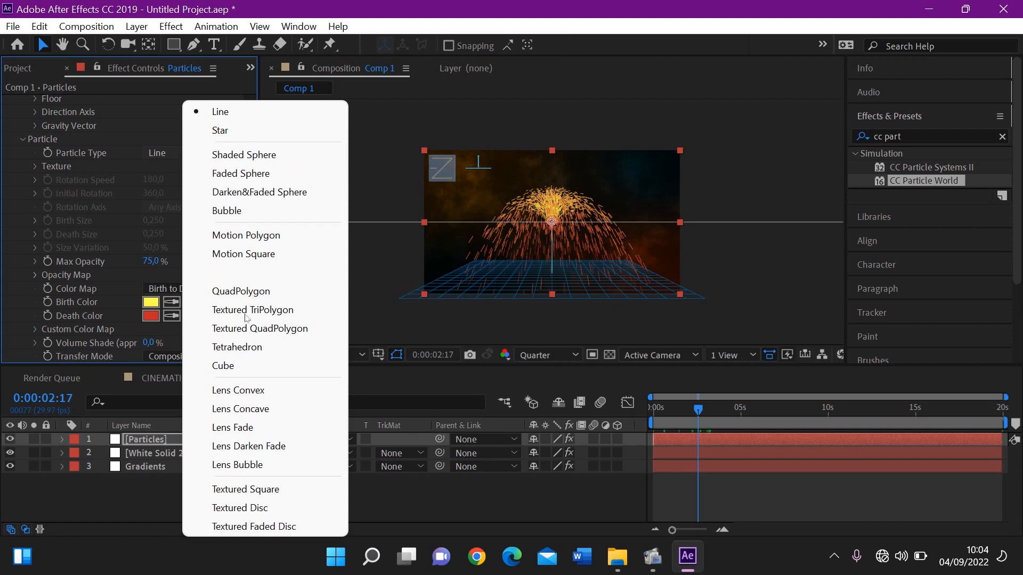
click(261, 391)
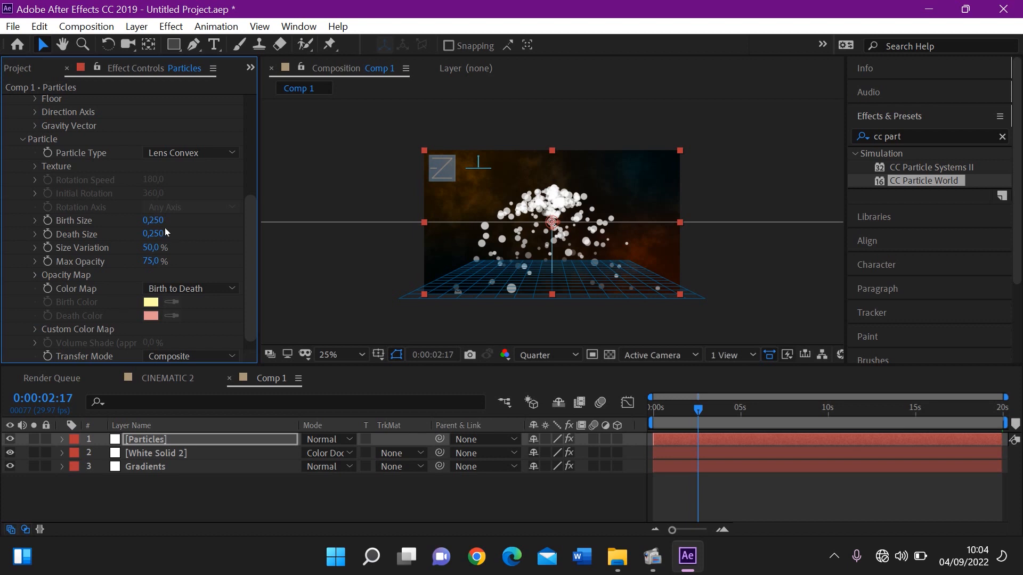
Set the particles' Birth Size to 0 and fine-tune their Death Size to 0,070
click(154, 220)
text(0)
key(Return)
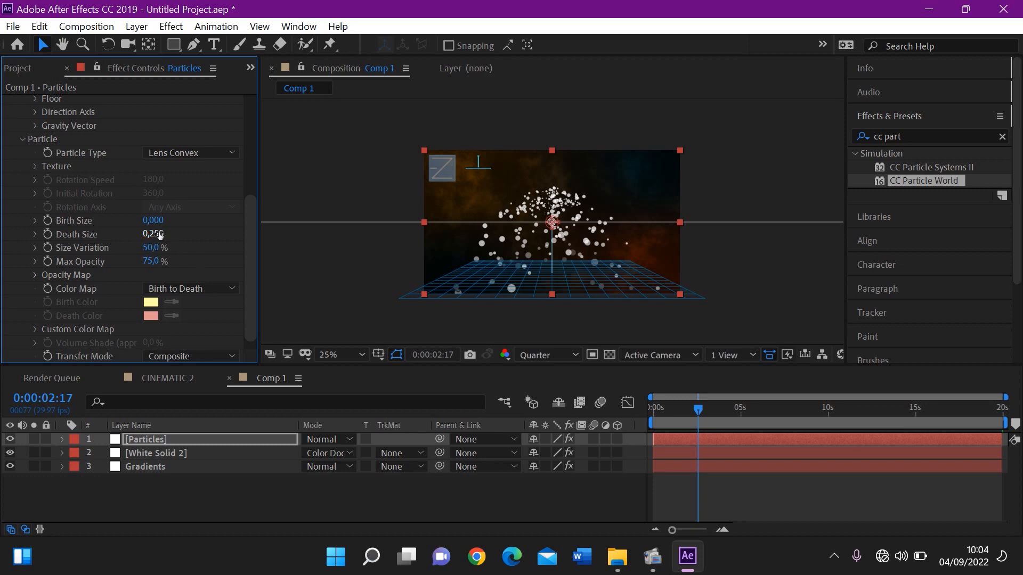
drag(143, 251, 154, 246)
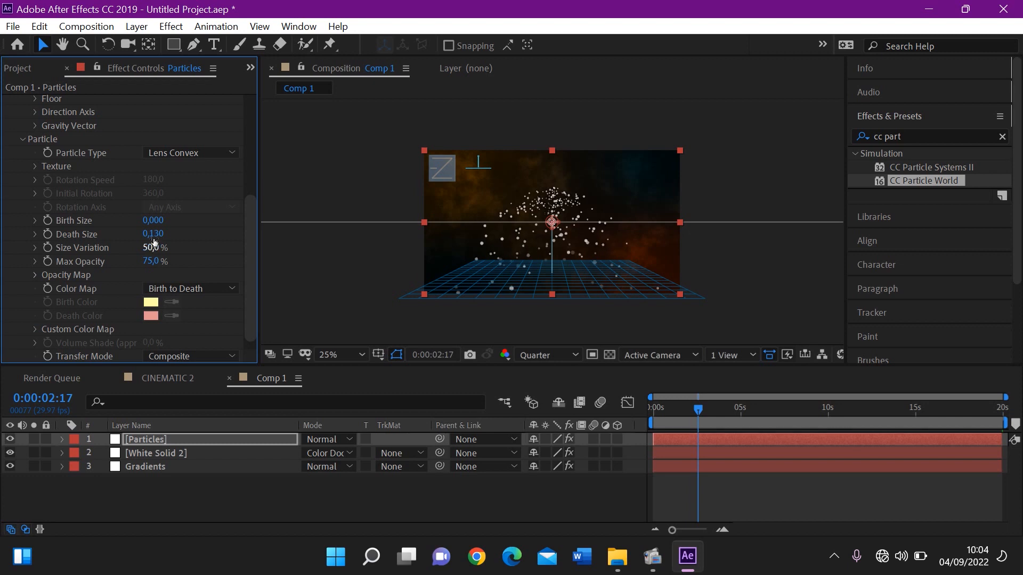
click(153, 233)
text(0,060)
key(Return)
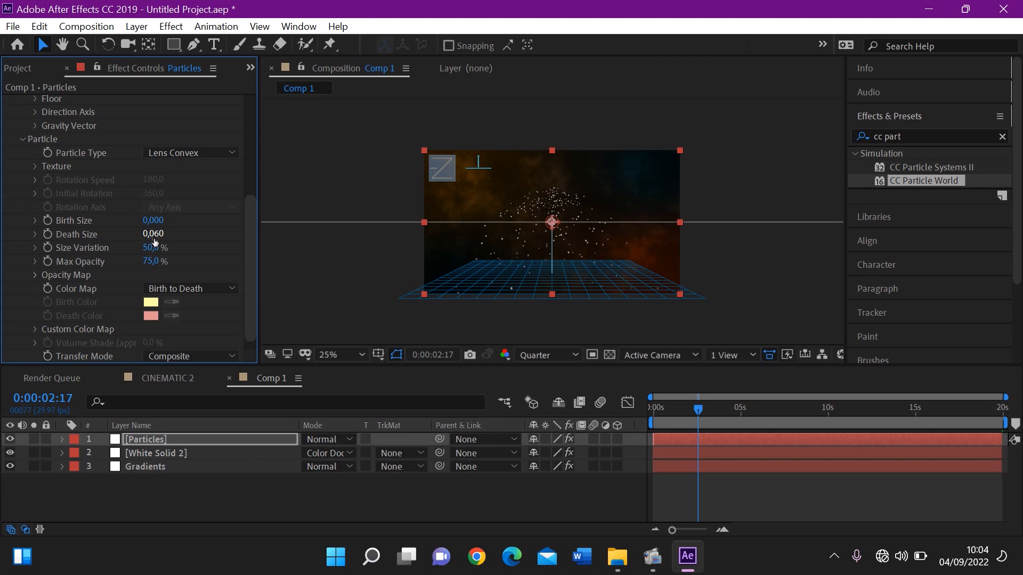
click(154, 237)
text(0,07)
key(Return)
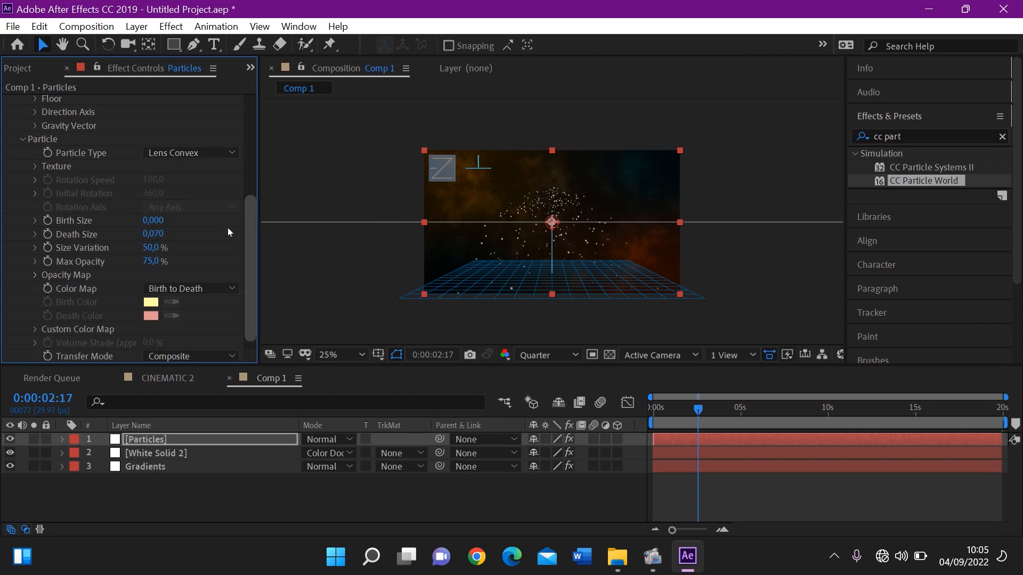
Set the physics Resistance of CC Particle World to 45 and scrub the timeline back to 0:00:01:02
mouse_move(248, 241)
mouse_down()
mouse_move(247, 253)
mouse_move(248, 222)
mouse_up()
drag(248, 168, 248, 85)
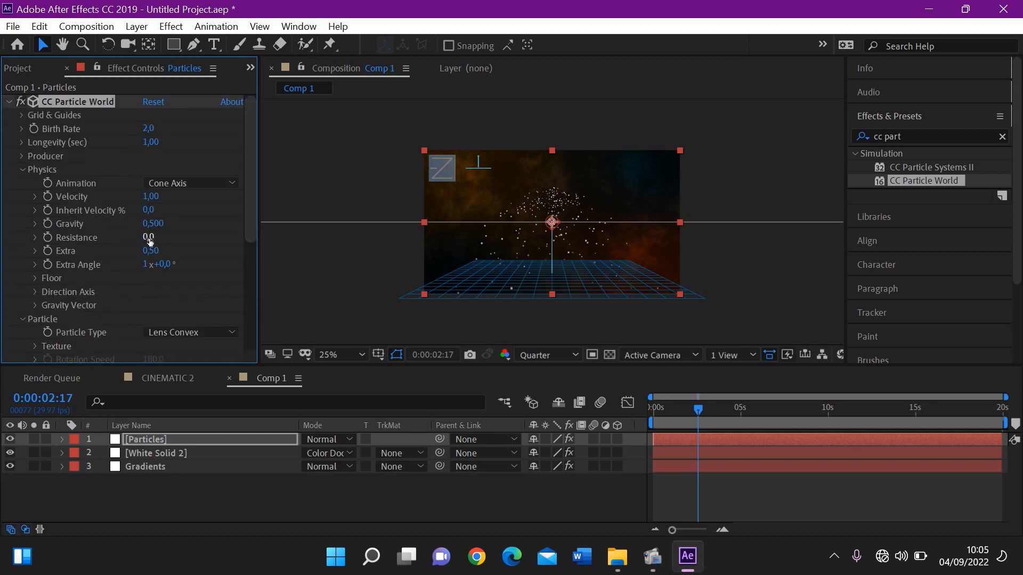
drag(163, 238, 198, 241)
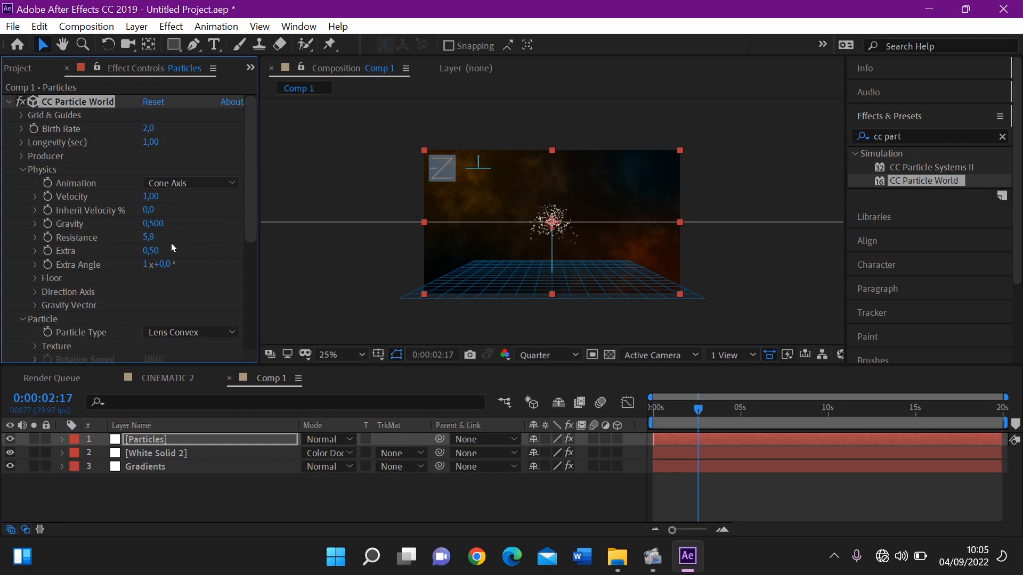
click(157, 241)
text(45)
key(Return)
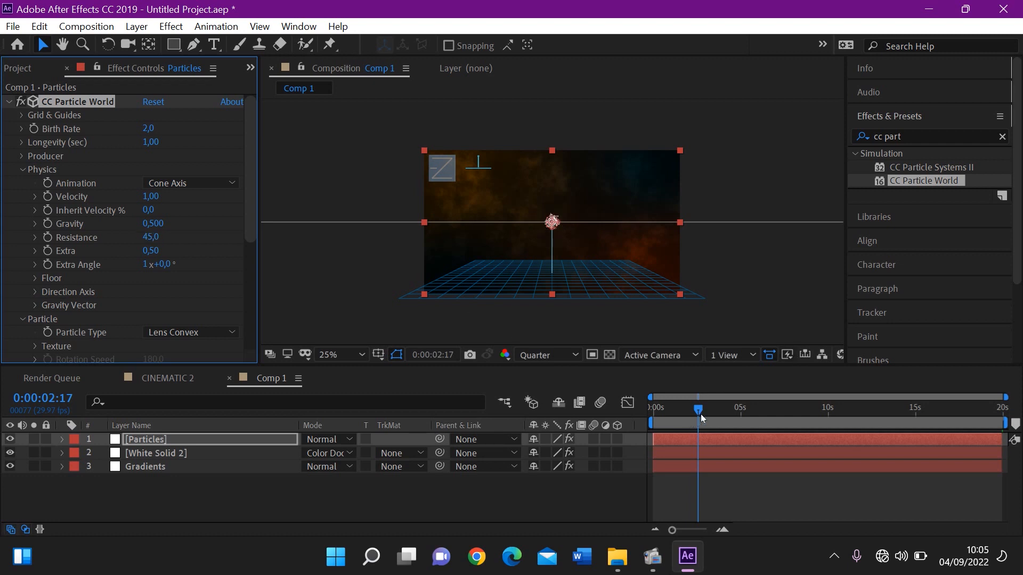
drag(701, 414, 673, 422)
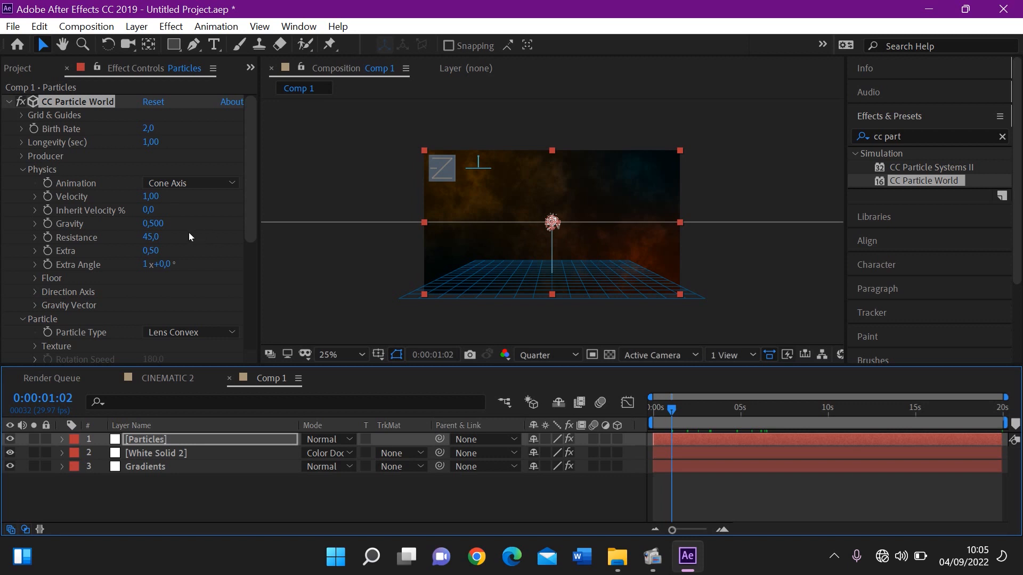
Set the physics Gravity of CC Particle World to -0,5
click(151, 224)
text(-)
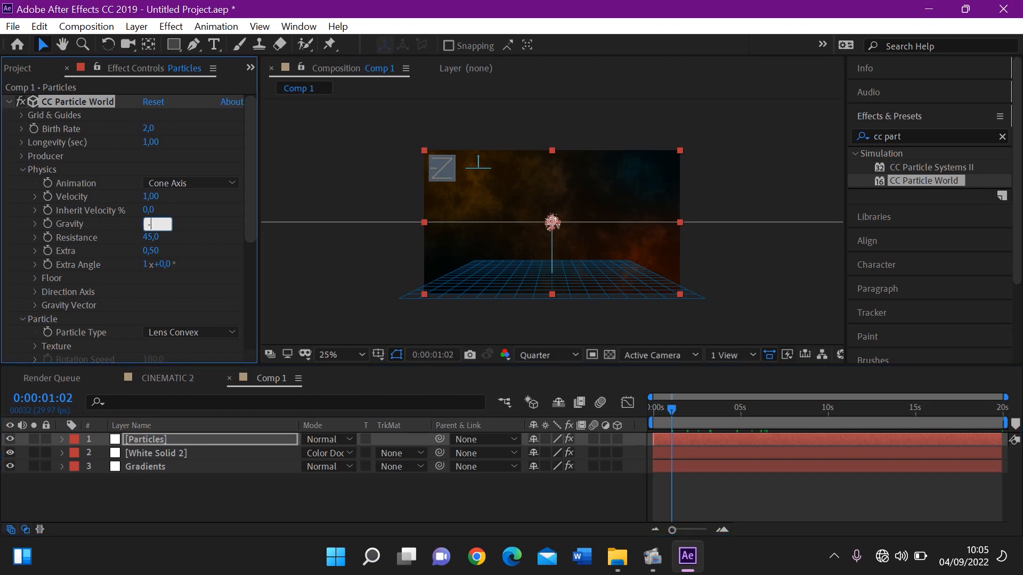
text(,5)
key(Return)
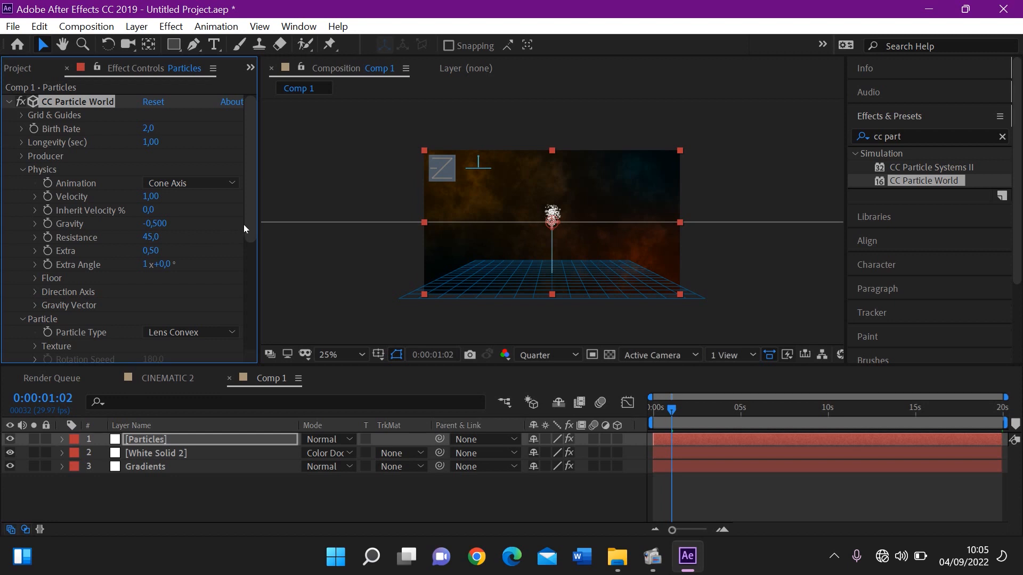
Try shifting the particle producer's Position X to 0,71 and undo the shift
drag(248, 228, 249, 199)
click(23, 157)
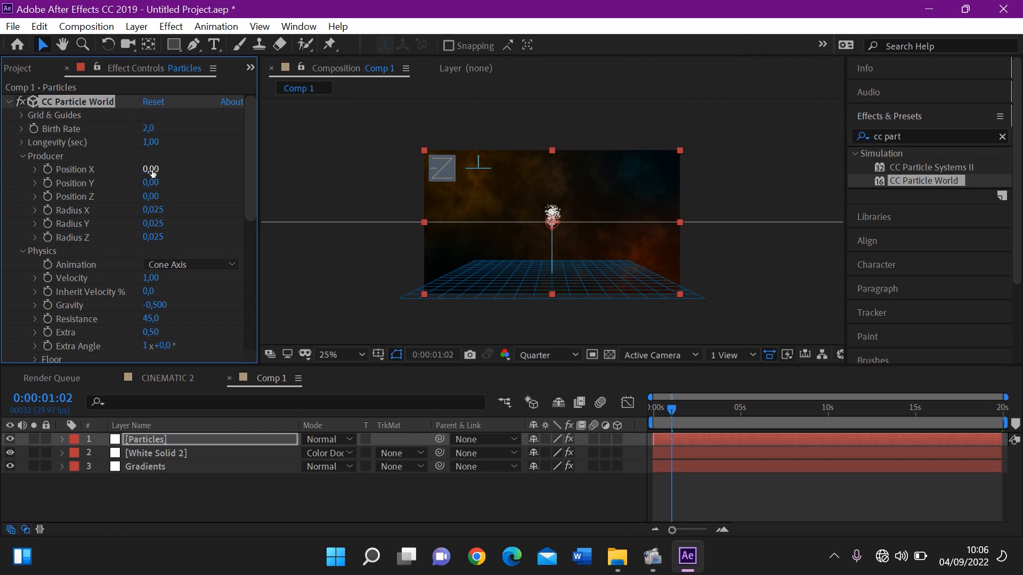
drag(152, 171, 214, 176)
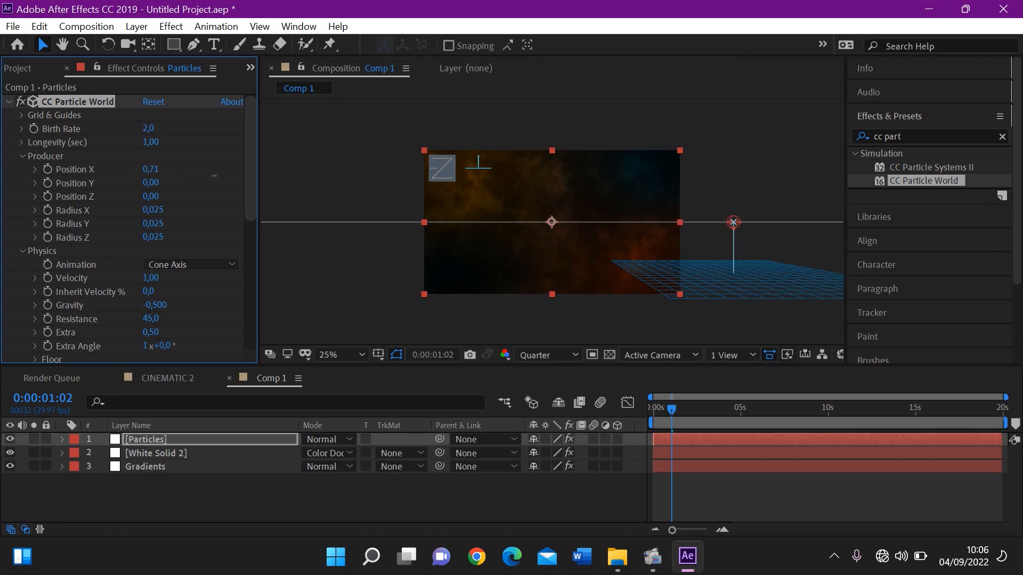
key(ctrl+z)
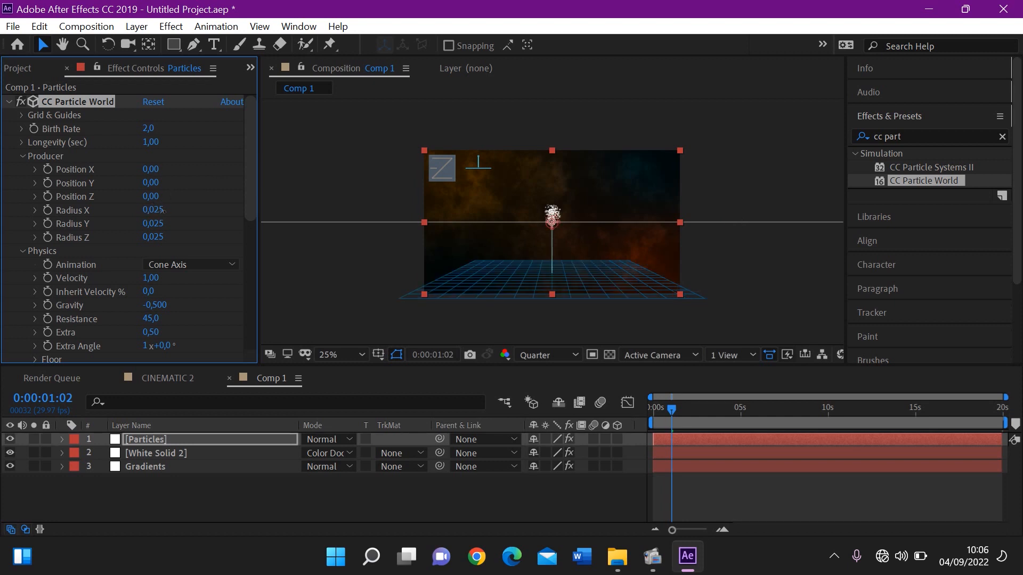
Widen the particle producer by setting Radius X to 0,665, Radius Y to 0,445 and Radius Z to 2,525
drag(185, 212, 208, 216)
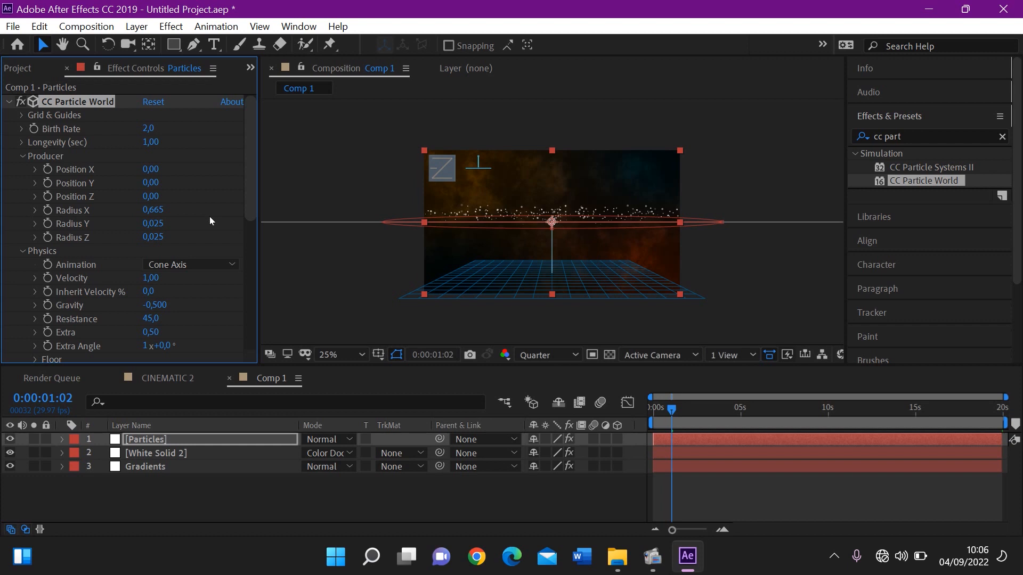
drag(153, 224, 197, 232)
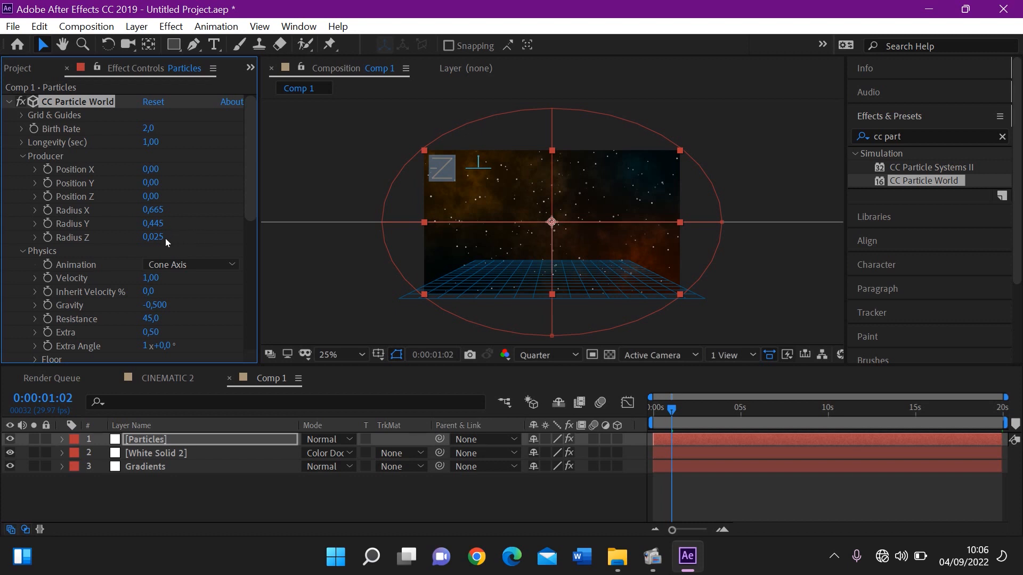
drag(162, 237, 344, 226)
Preview the particle animation from the start of Comp 1
drag(667, 419, 638, 415)
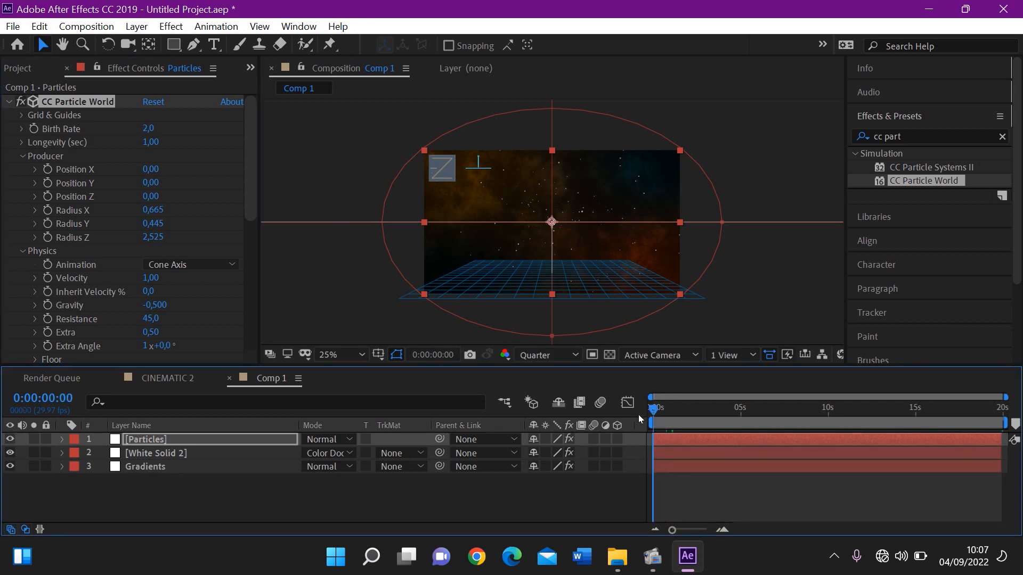
key(space)
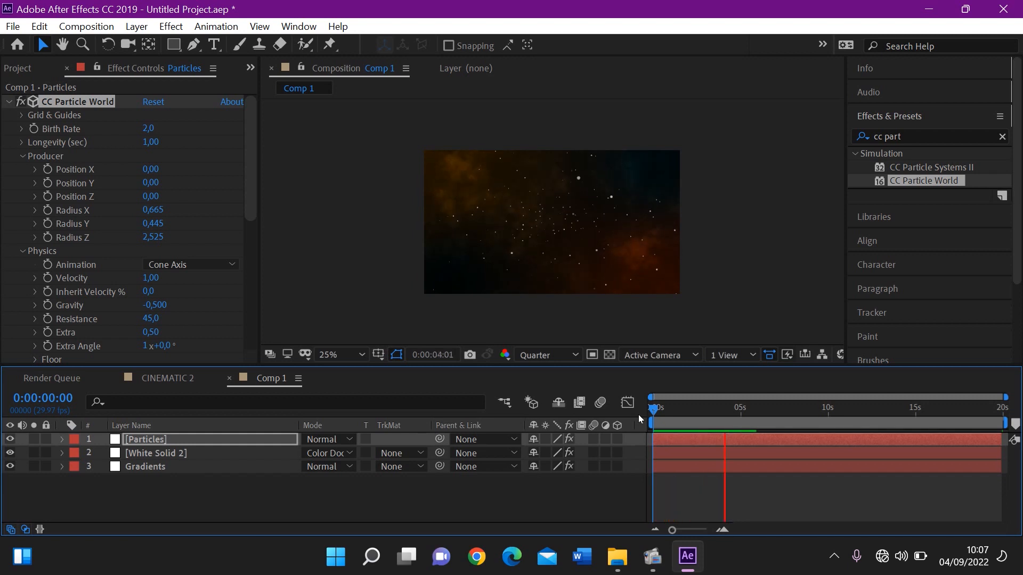
key(space)
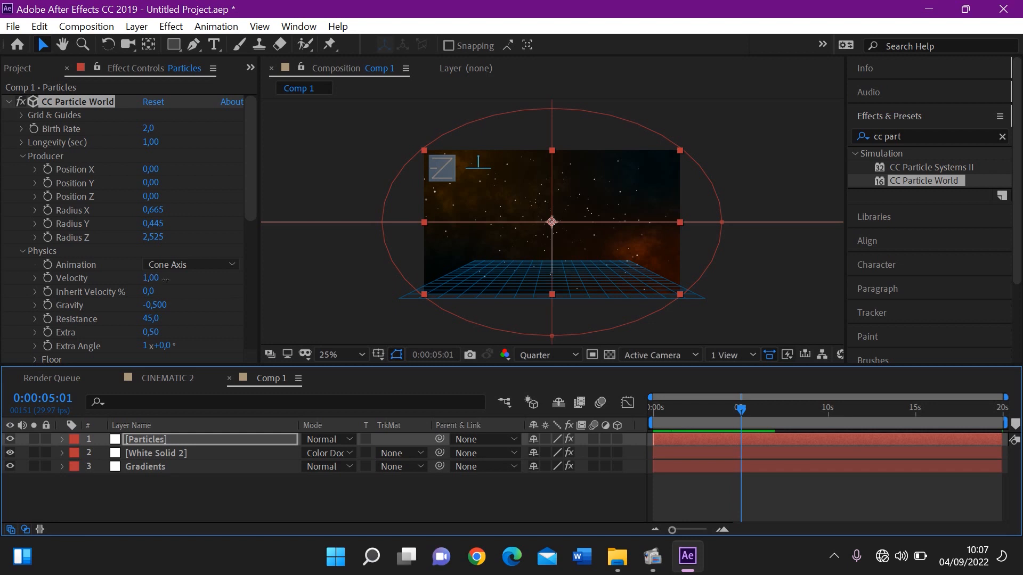
Set the CC Particle World physics Velocity to 1,64 and Extra to 5,30
drag(155, 283, 212, 283)
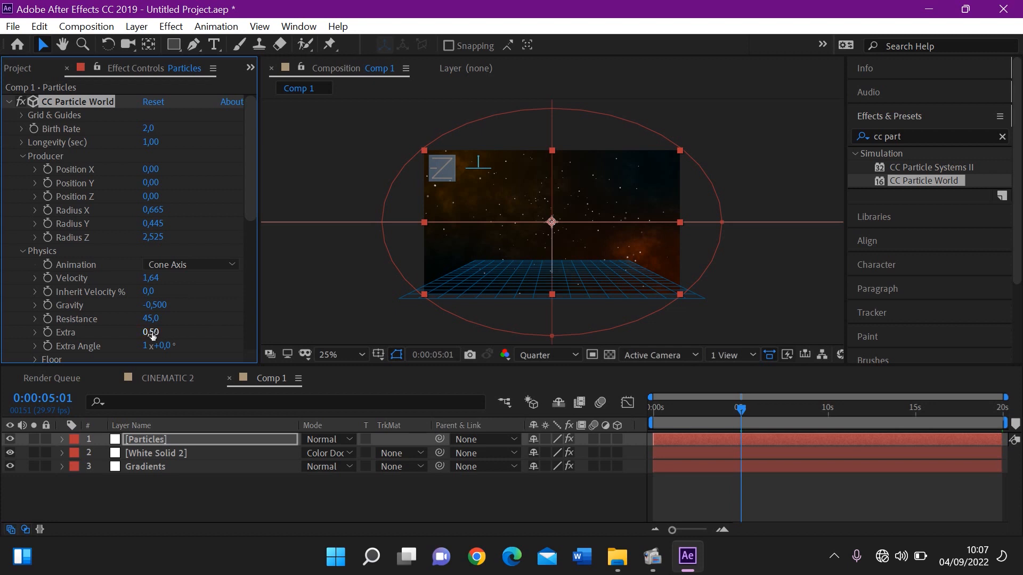
drag(152, 334, 438, 314)
drag(154, 337, 236, 334)
click(155, 333)
text(5,30)
key(Return)
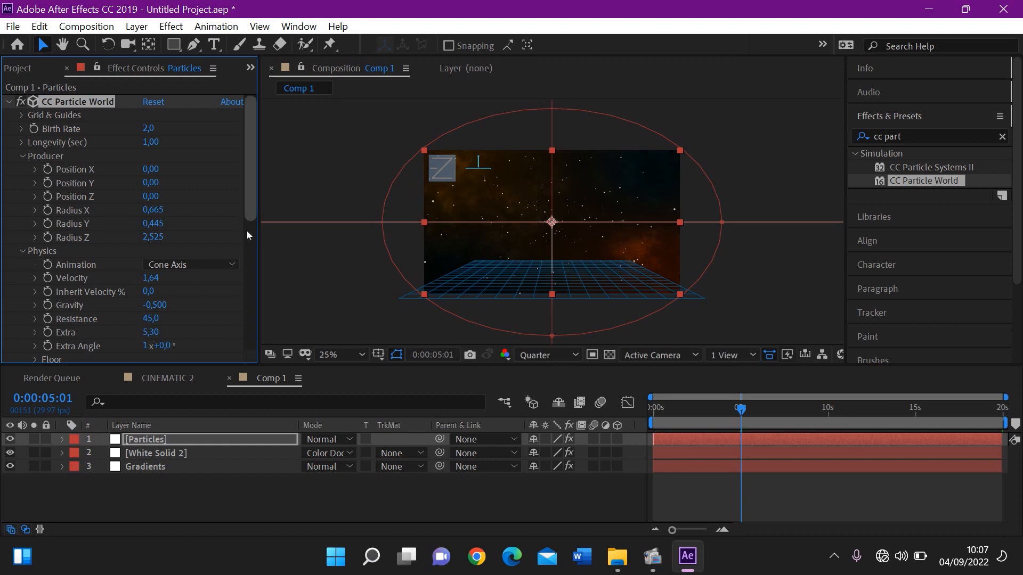
Raise the Birth Rate of CC Particle World to 4,0
scroll(247, 231, down, 3)
scroll(247, 274, up, 3)
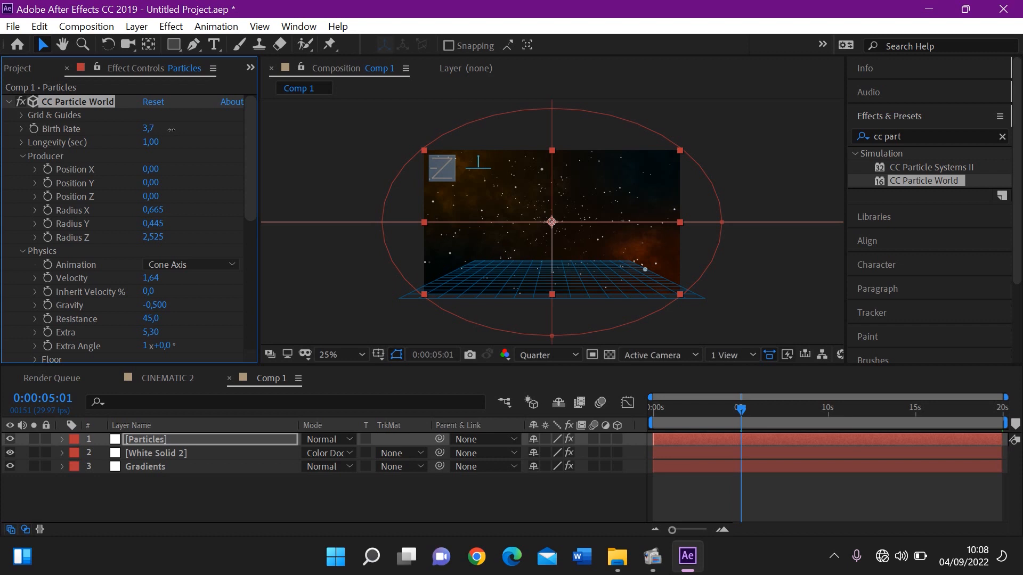
drag(171, 130, 173, 130)
Change the blending mode of the Particles layer to Classic Color Dodge
click(162, 442)
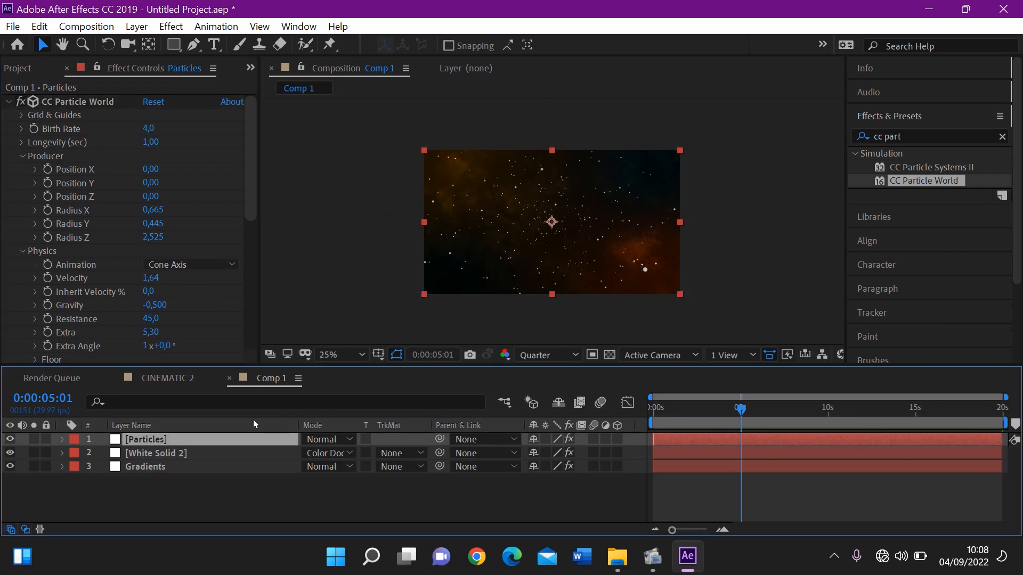
click(305, 440)
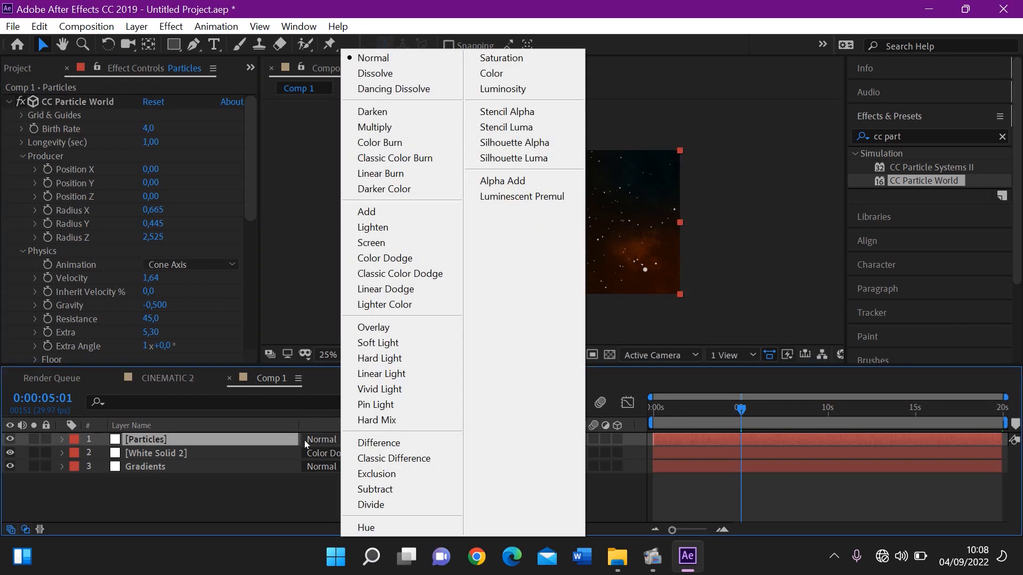
click(361, 275)
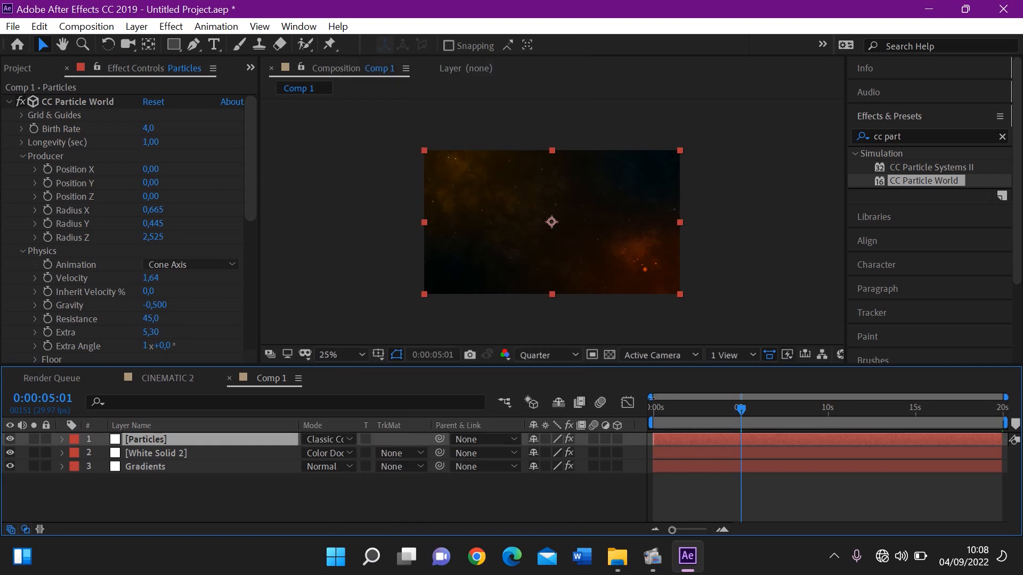
Preview the blended particles from 0:00:00:23
drag(722, 414, 667, 420)
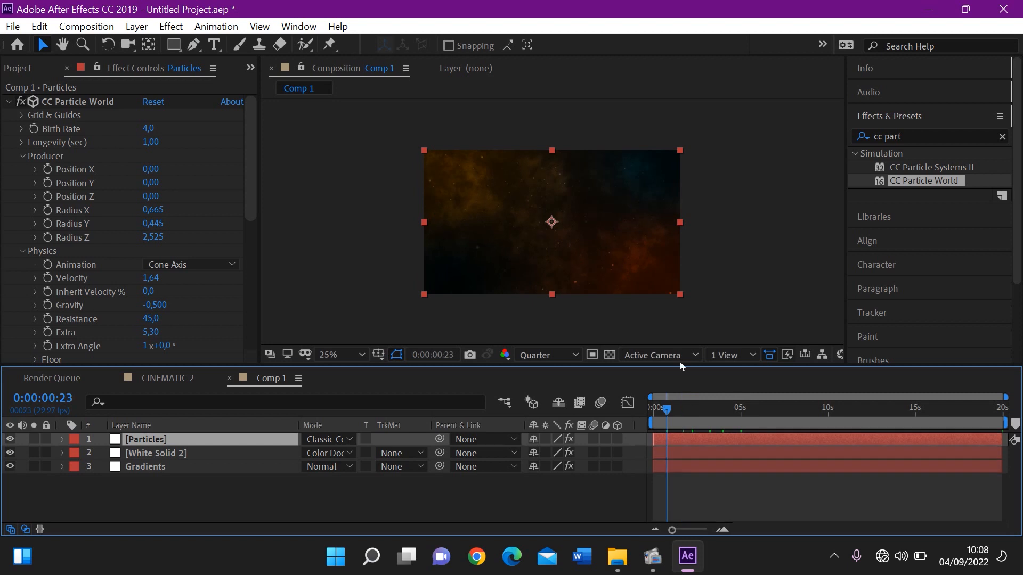
key(space)
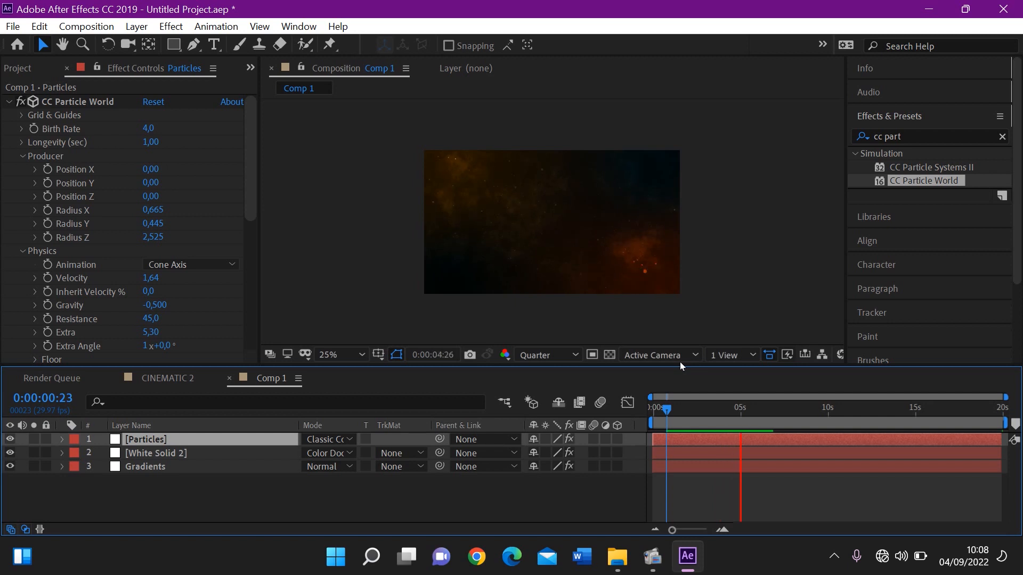
key(space)
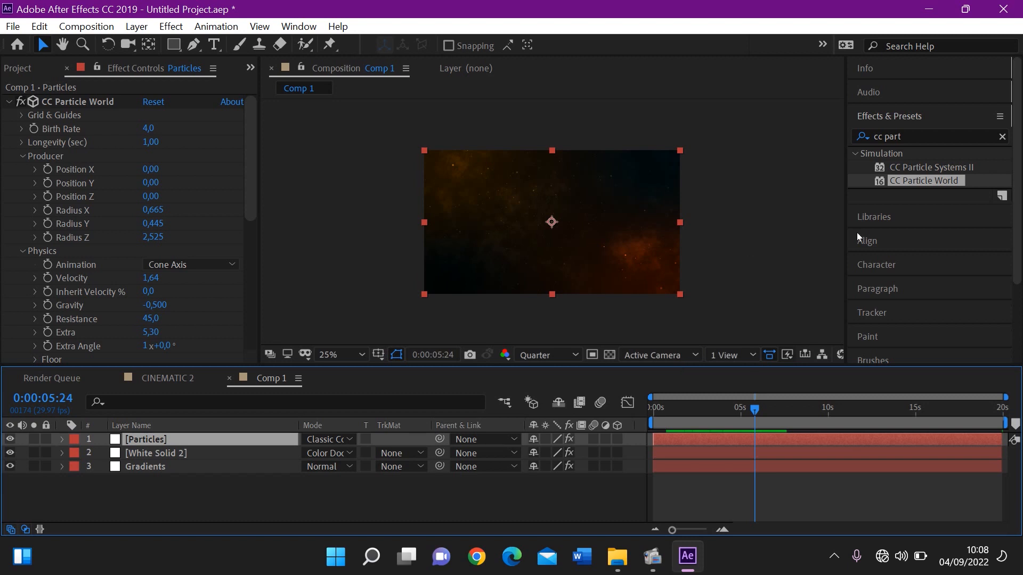
Search the effects for "glow" and apply the Stylize Glow effect to the Particles layer
click(913, 142)
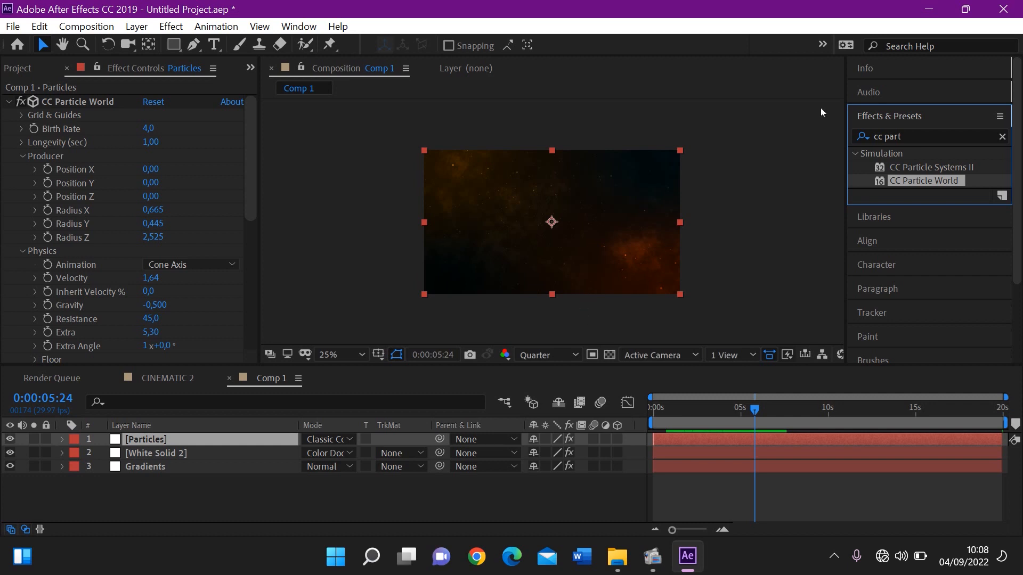
double_click(930, 138)
key(ctrl+a)
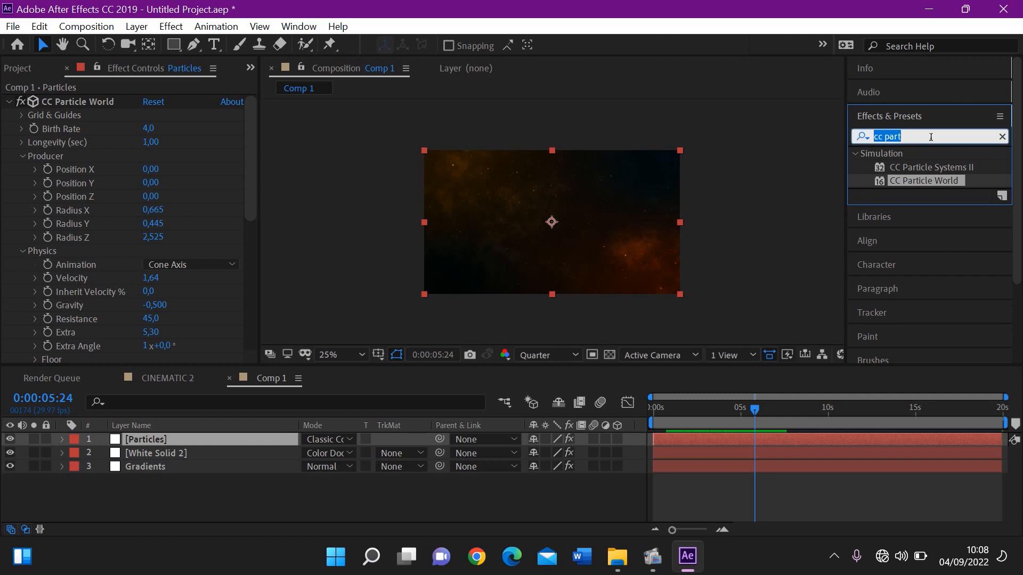
text(g)
key(BackSpace)
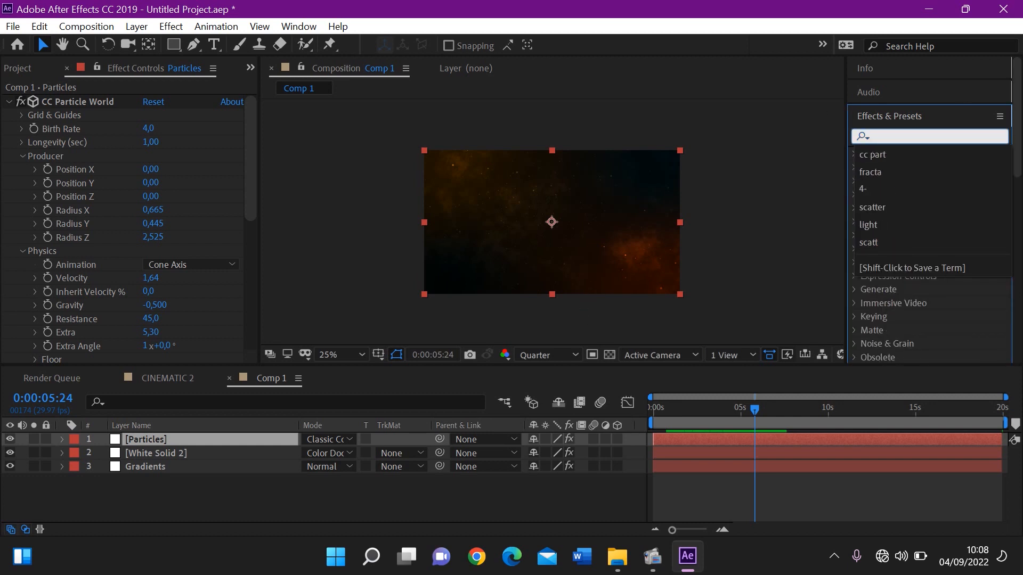
text(glow)
drag(1022, 114, 1022, 280)
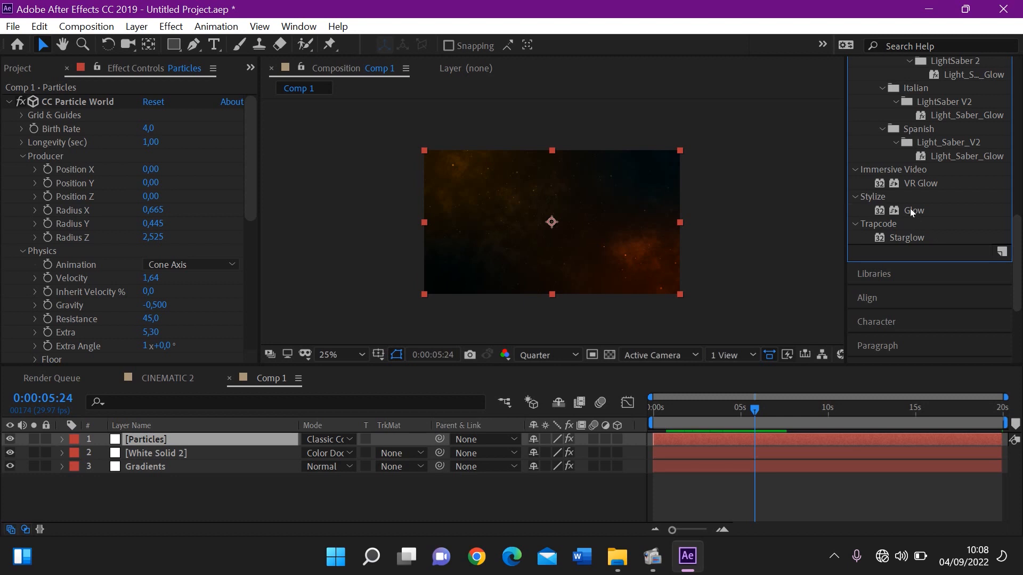
double_click(910, 211)
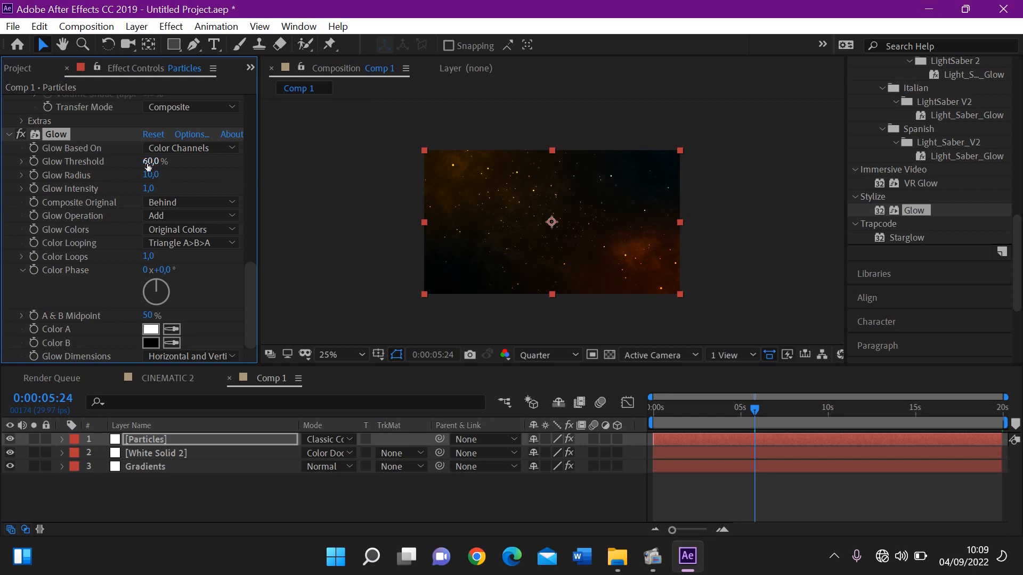
Set the Particles layer's Glow Threshold to 69%, Glow Radius to 36 and Glow Intensity to 2,4
drag(148, 166, 158, 161)
drag(164, 177, 177, 177)
drag(150, 188, 163, 188)
drag(150, 188, 196, 190)
key(period)
key(period)
key(period)
key(period)
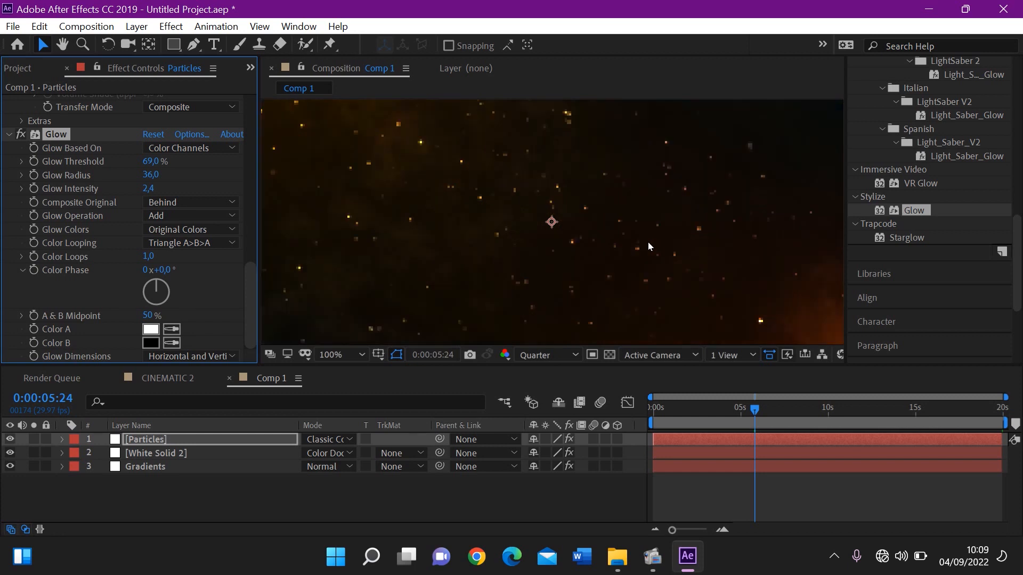
key(comma)
key(comma)
key(period)
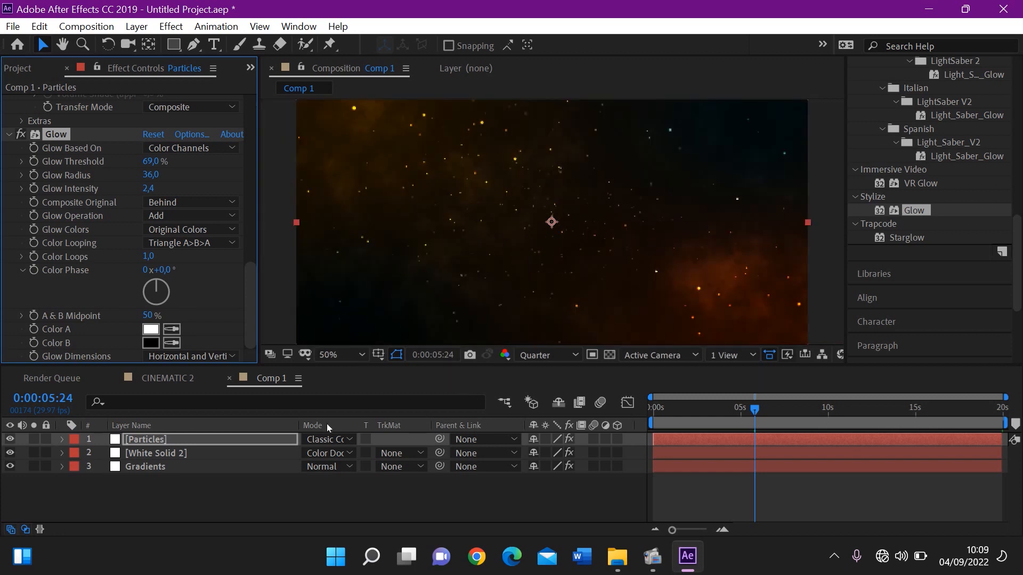
Duplicate the Particles layer and rename the copy "blur particles"
click(228, 441)
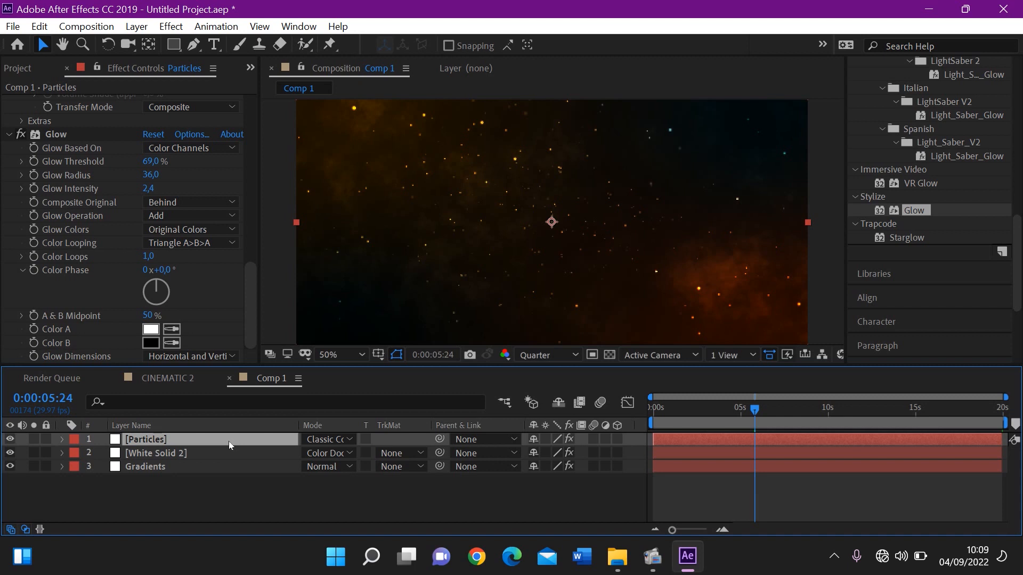
key(ctrl+d)
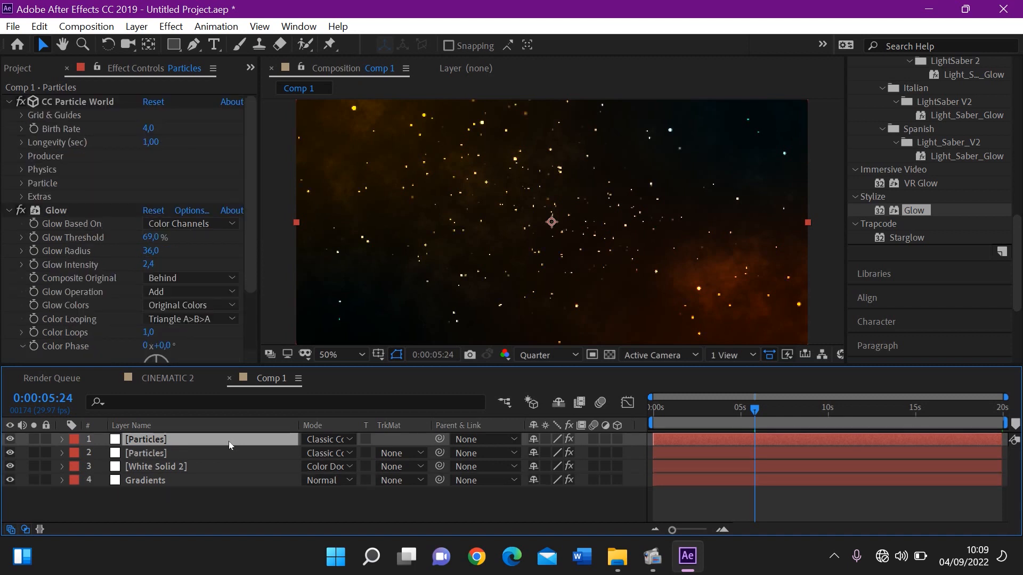
right_click(159, 445)
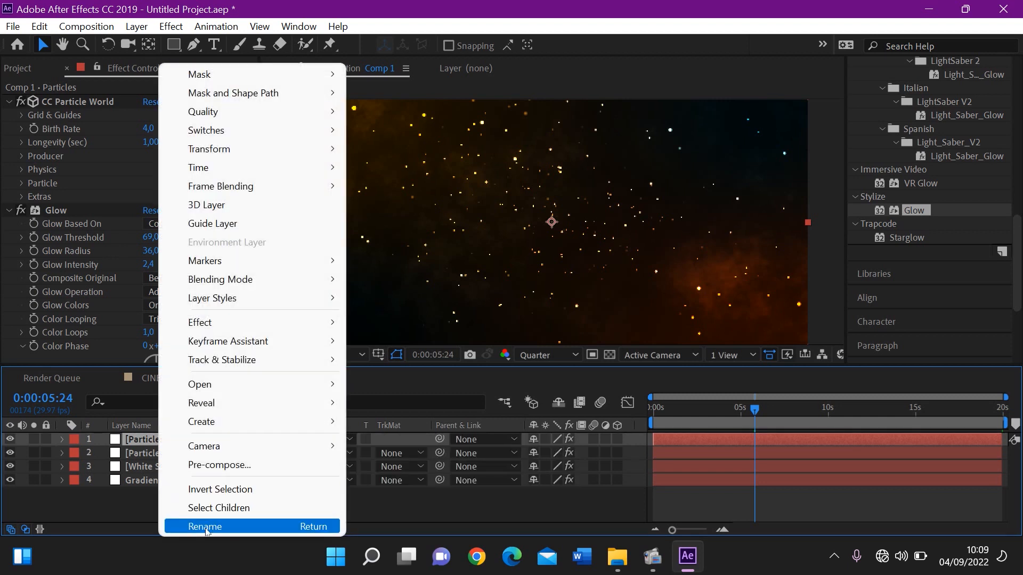
click(207, 529)
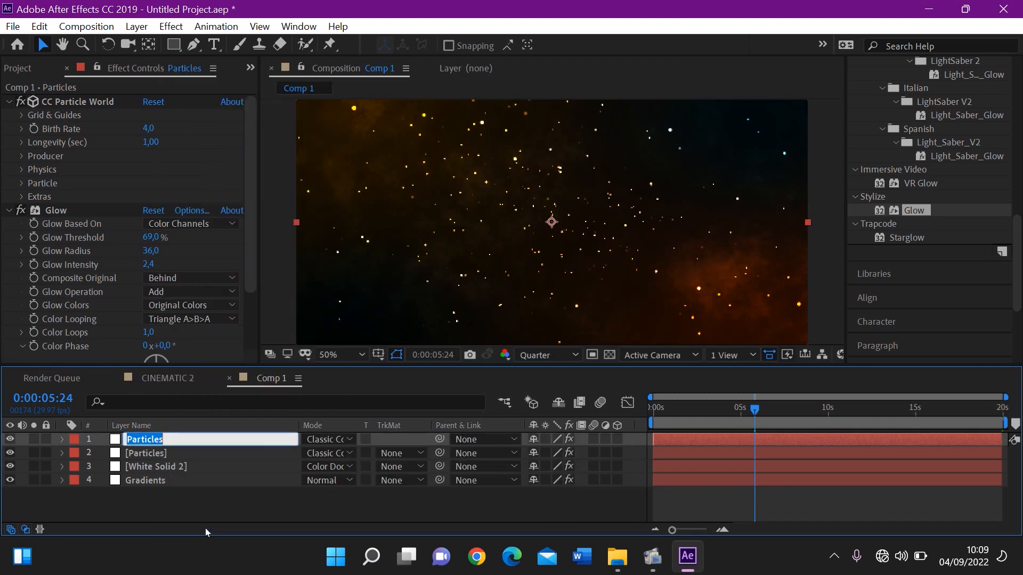
text(blur p)
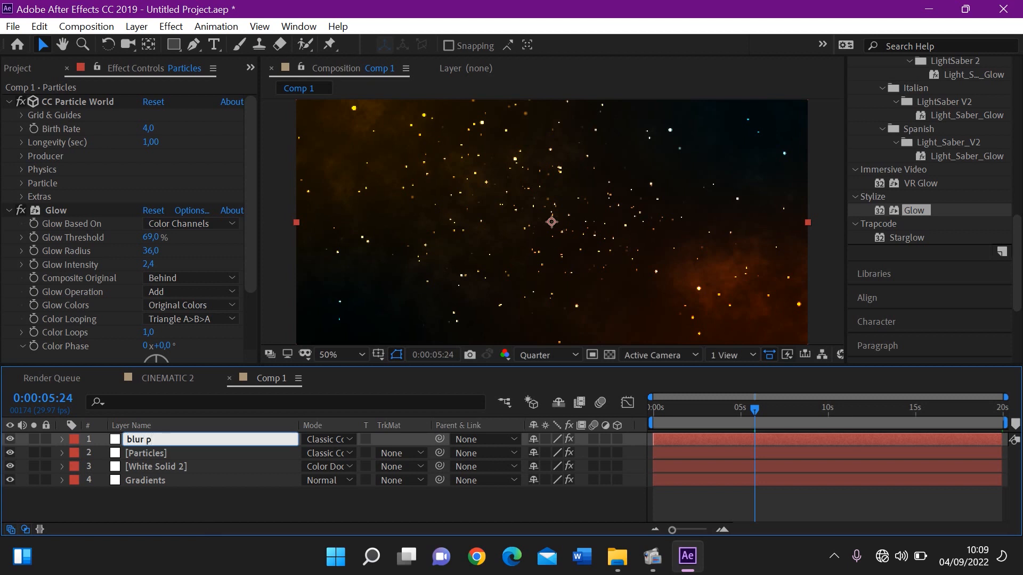
text(articles)
key(Return)
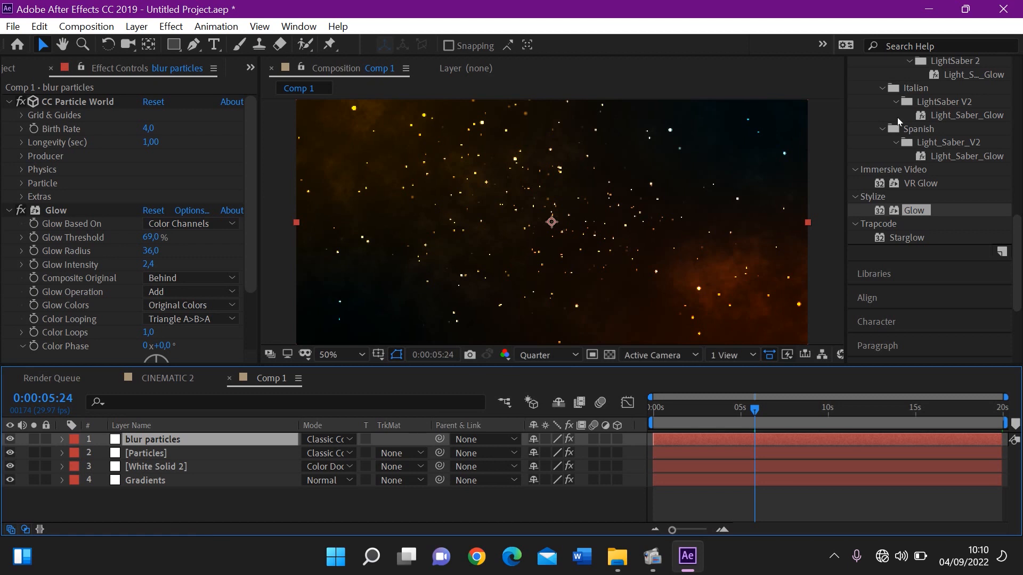
Search the effects for "camera" and apply Camera Lens Blur to the blur particles layer
drag(1020, 307, 1014, 144)
click(1002, 90)
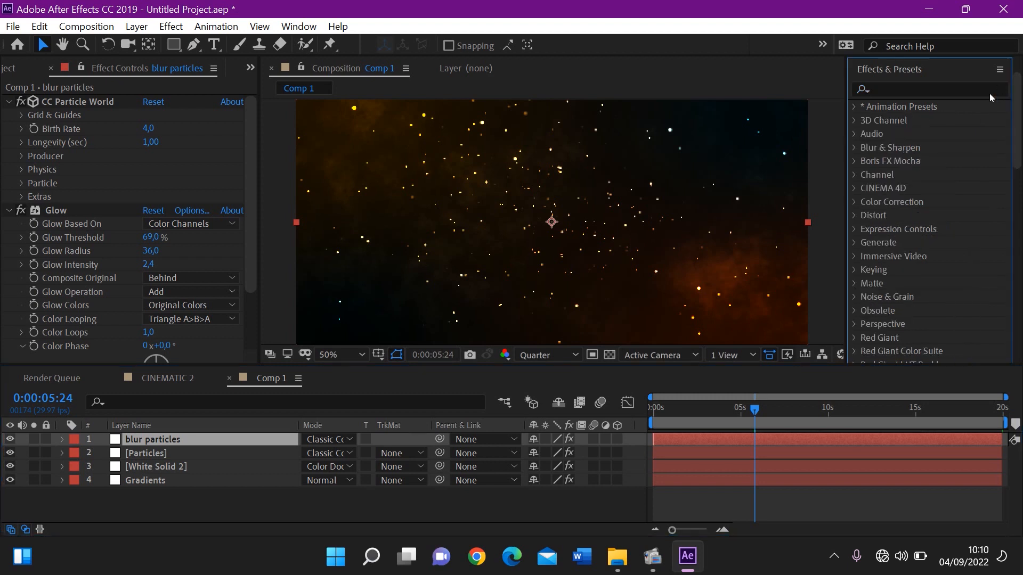
click(985, 90)
text(ca)
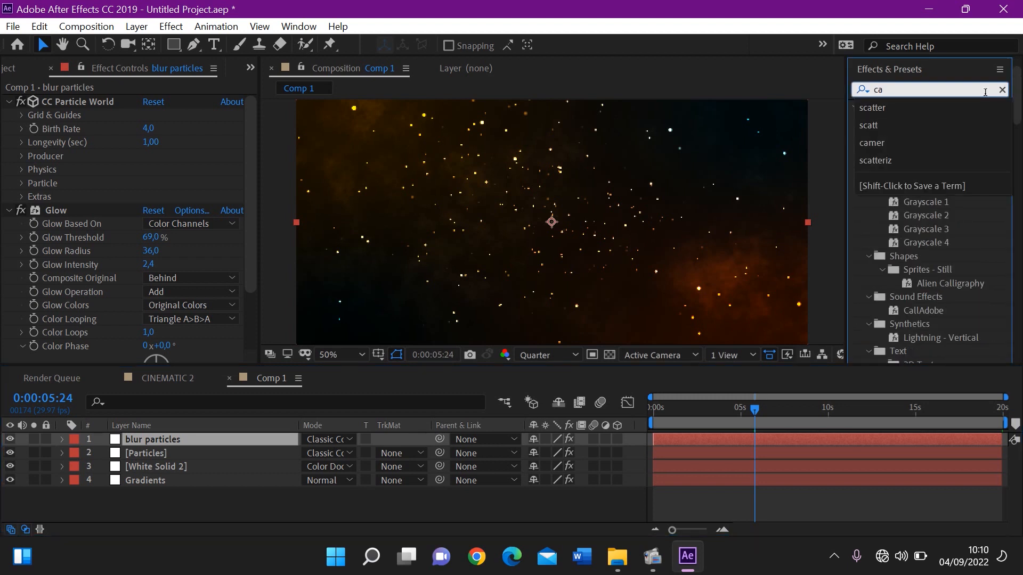
text(mera)
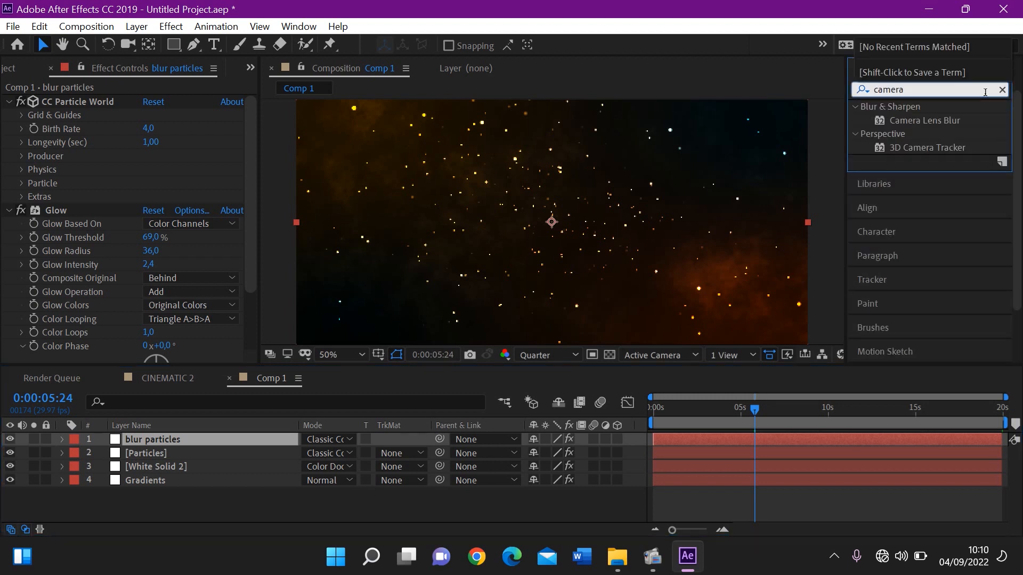
double_click(951, 120)
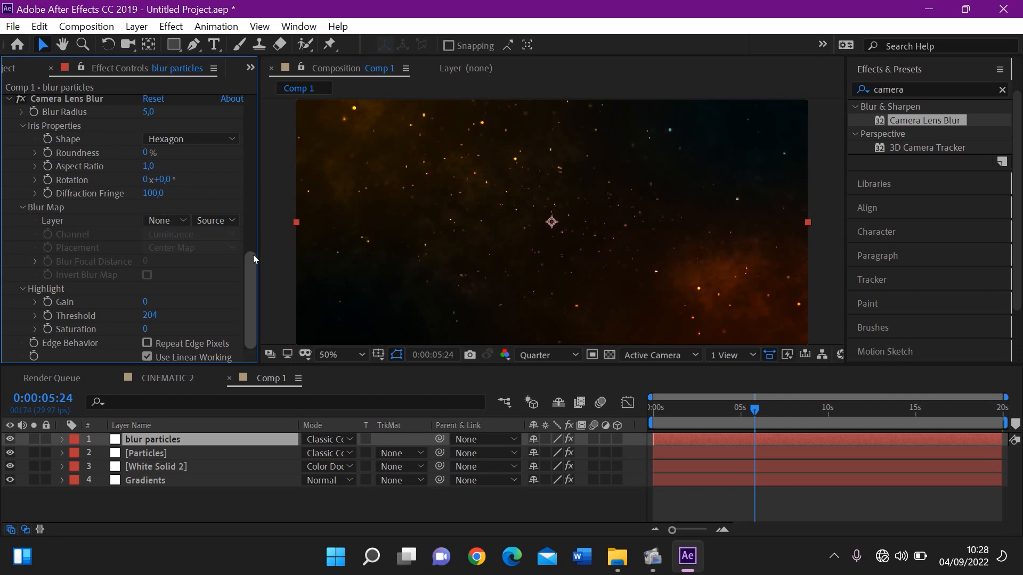
Set the blur particles layer's producer Position X to 0,31, Radius Z to 1,525 and Radius Y to 0,770
drag(254, 255, 243, 88)
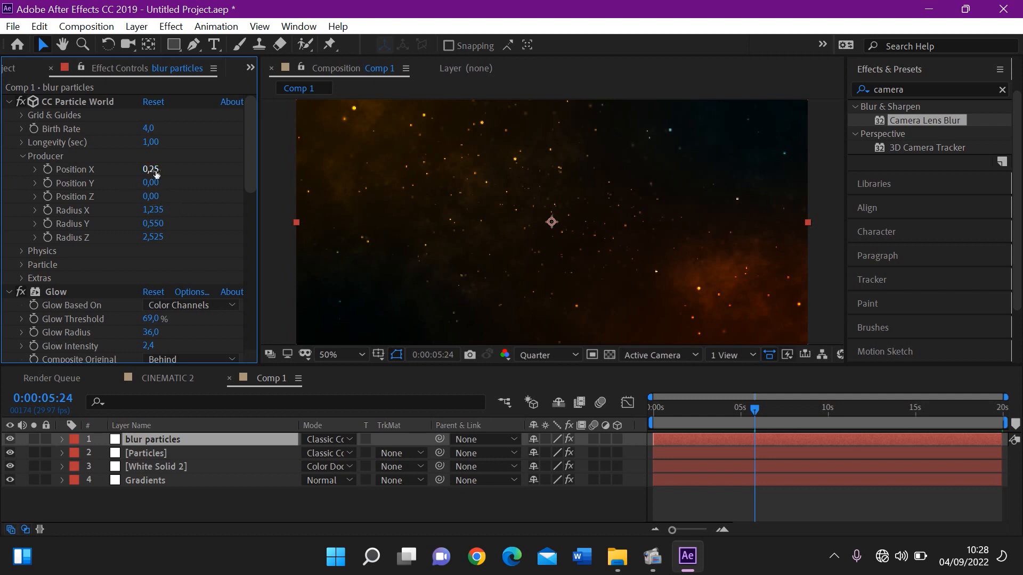
drag(156, 173, 160, 172)
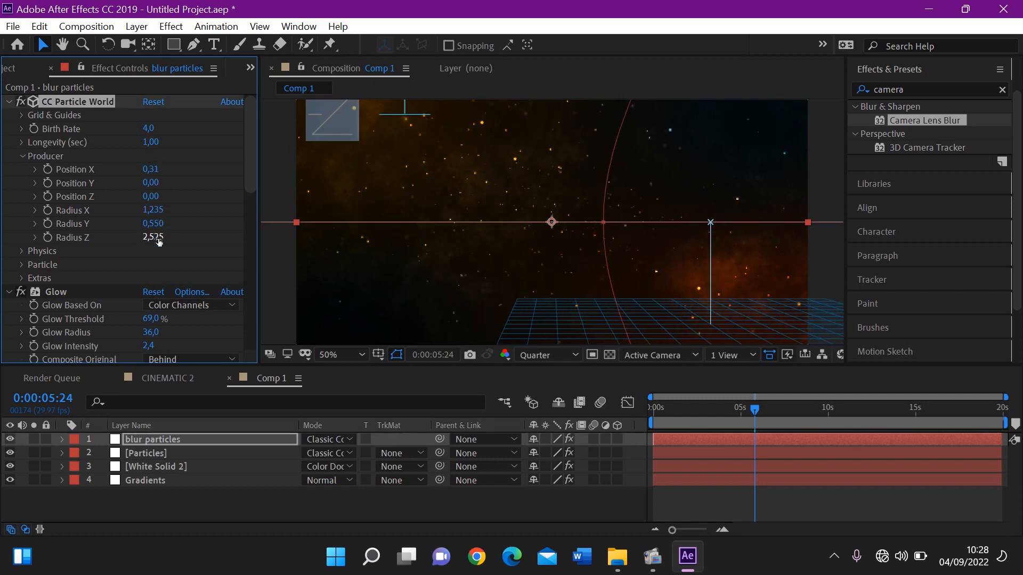
drag(159, 242, 83, 249)
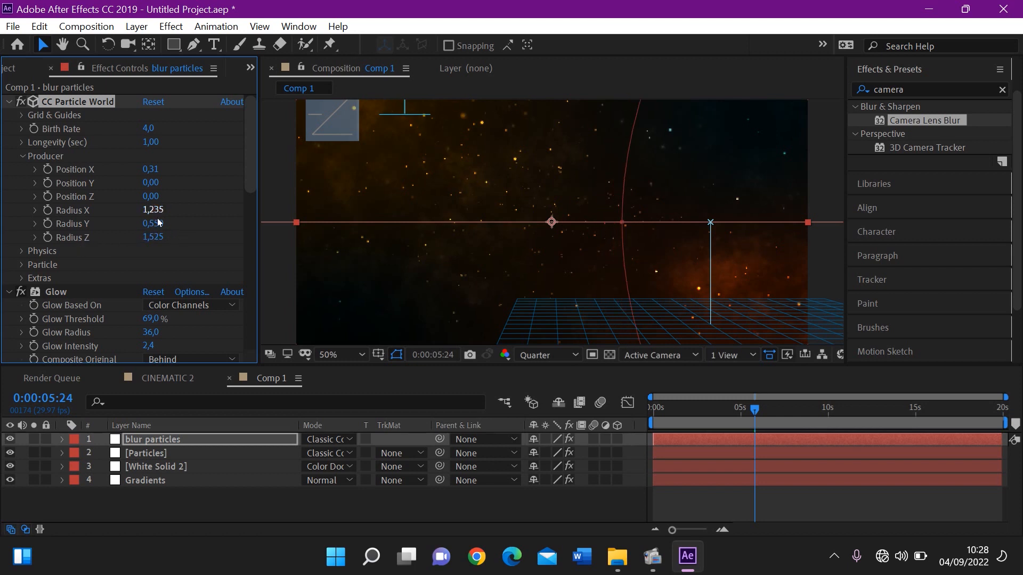
drag(158, 223, 175, 220)
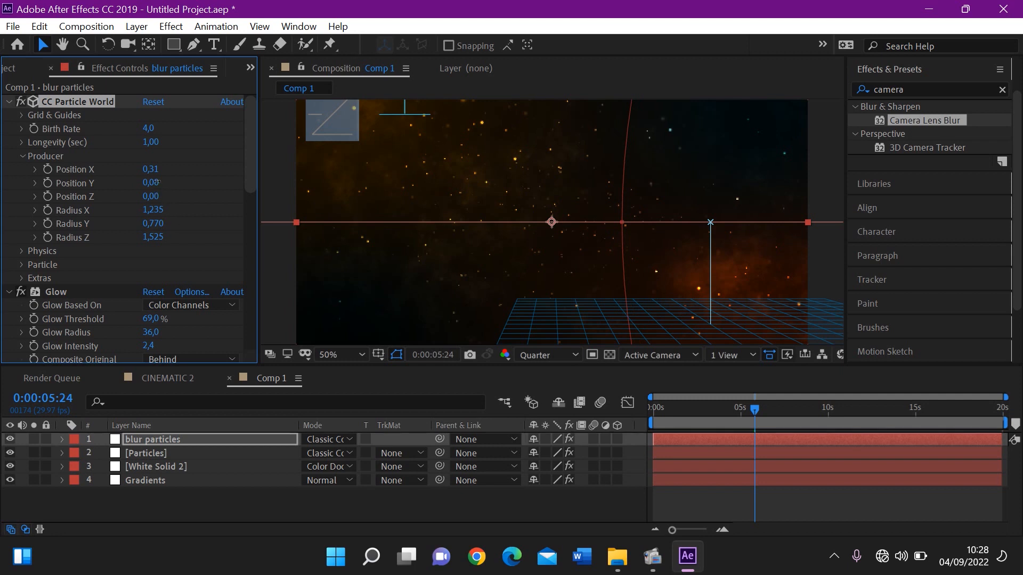
Set the blur particles layer's producer Position Y to 0,08 and preview the particles from the start of Comp 1
drag(163, 181, 168, 183)
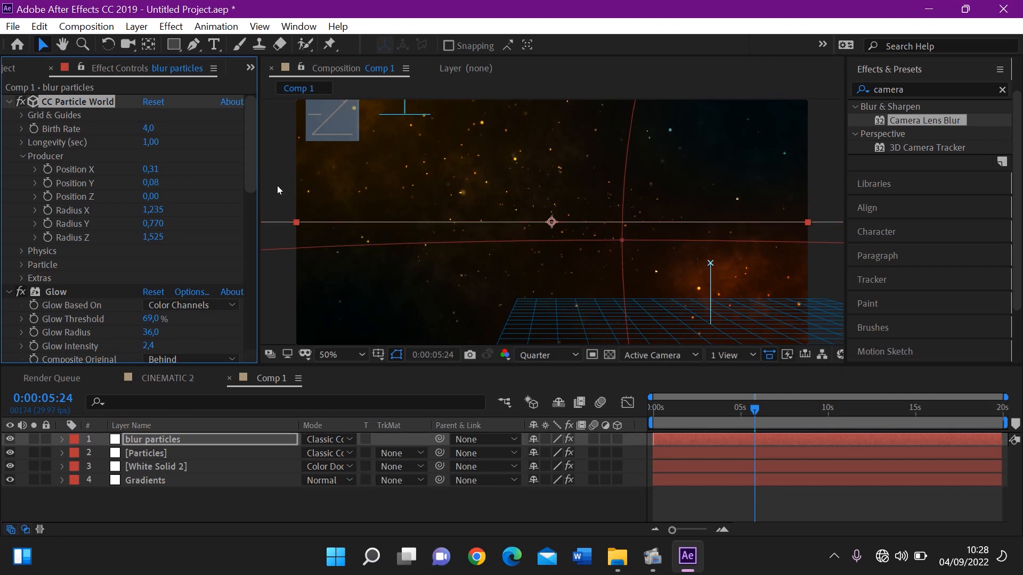
drag(692, 419, 632, 417)
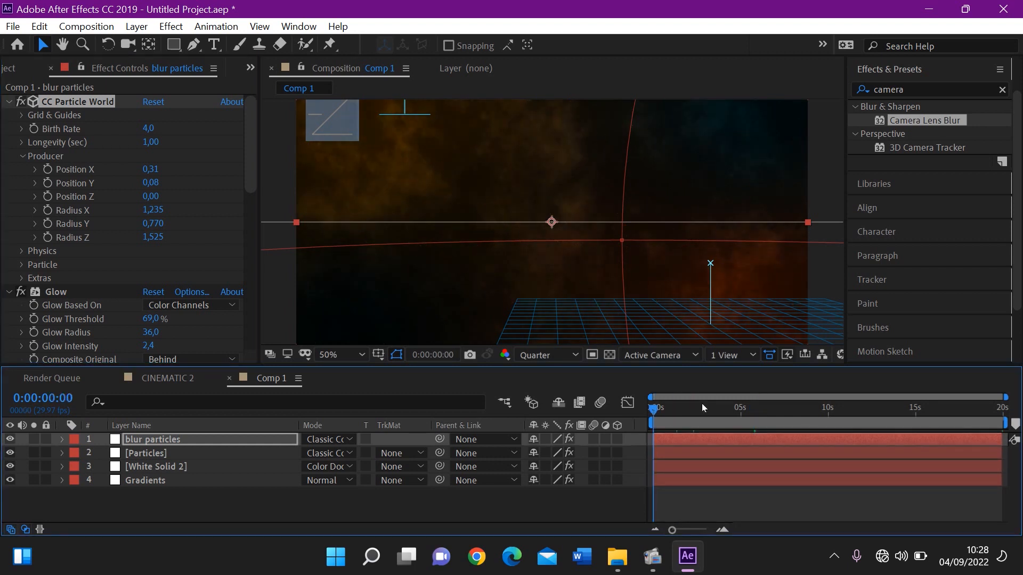
key(space)
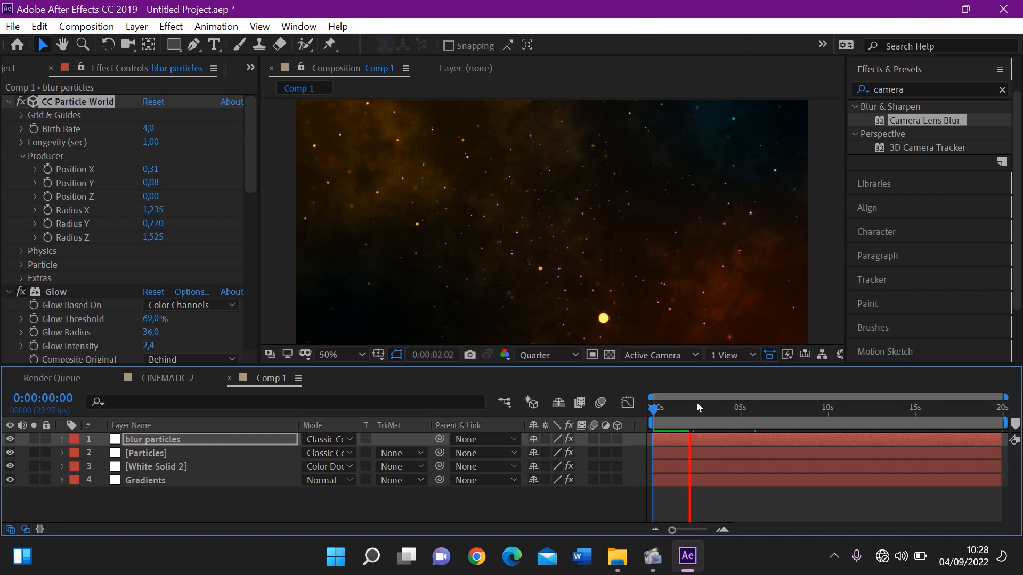
click(698, 414)
drag(702, 413, 655, 417)
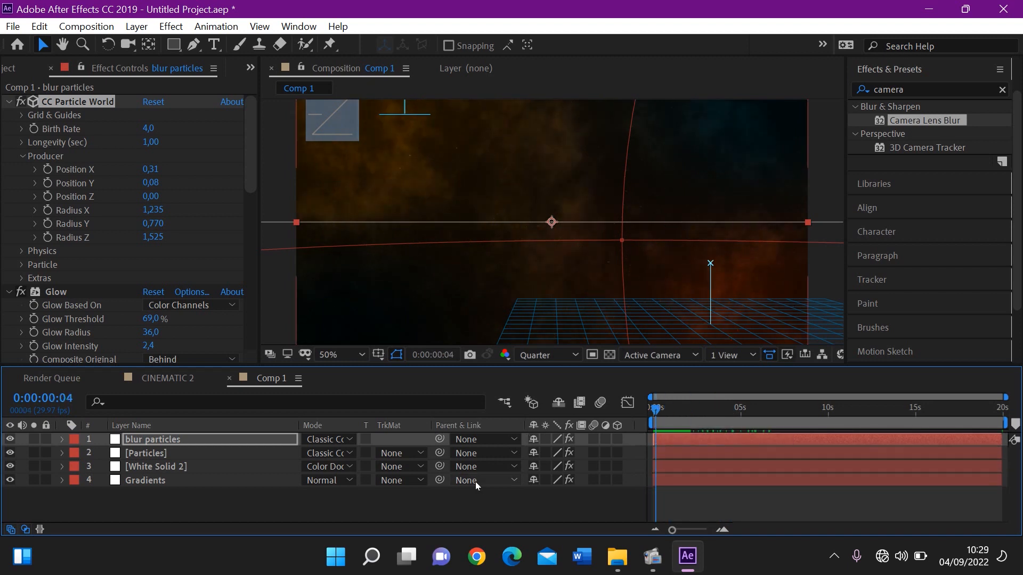
drag(666, 414, 677, 442)
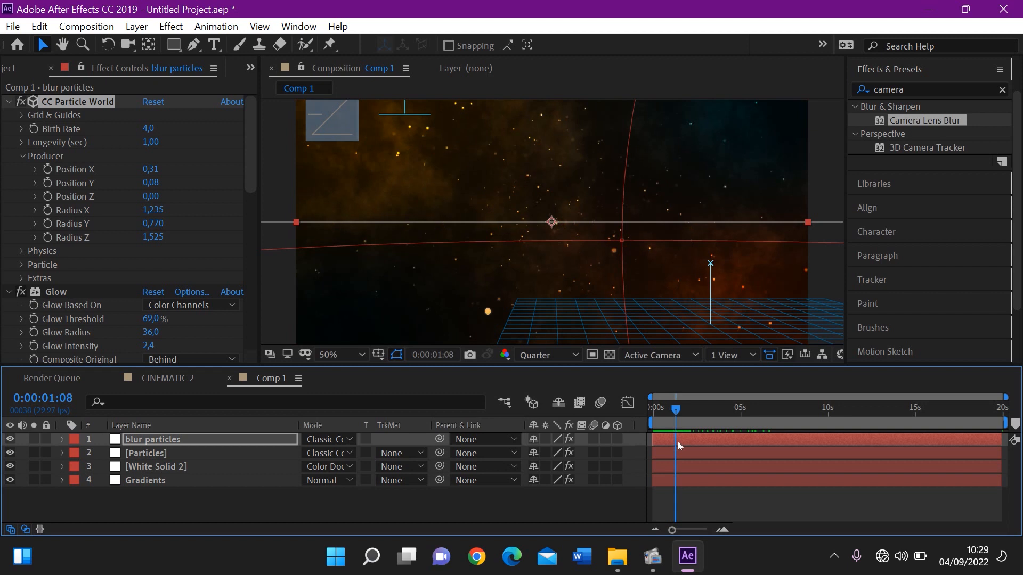
Add a two-node camera layer named Camera 1 with the 50mm preset to Comp 1
right_click(261, 502)
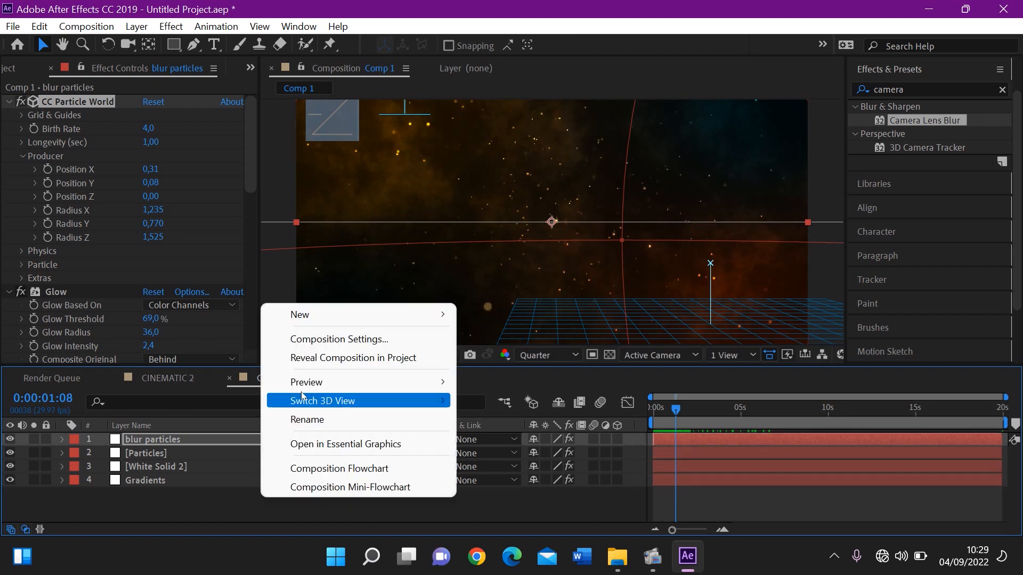
mouse_move(309, 322)
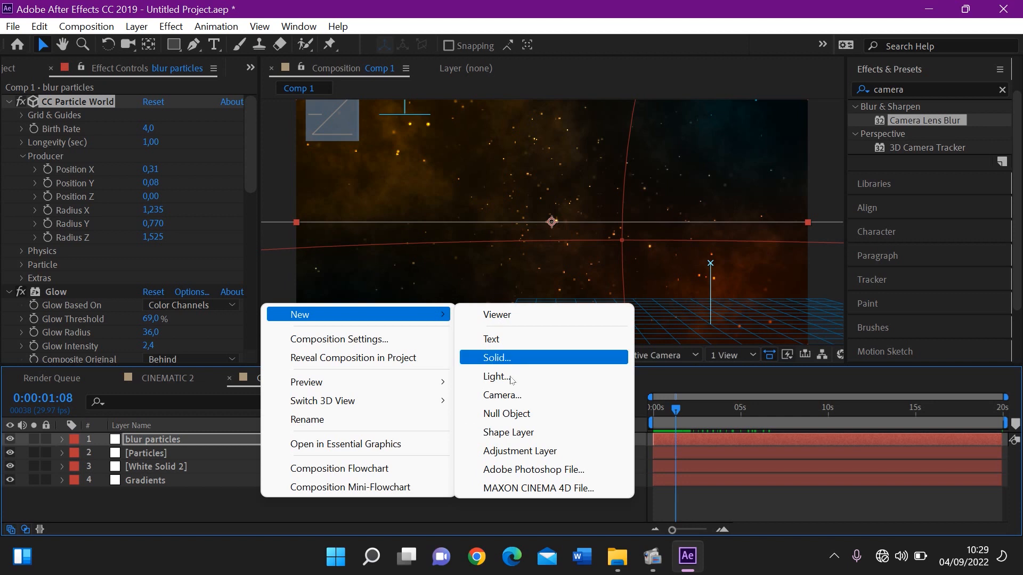
click(511, 395)
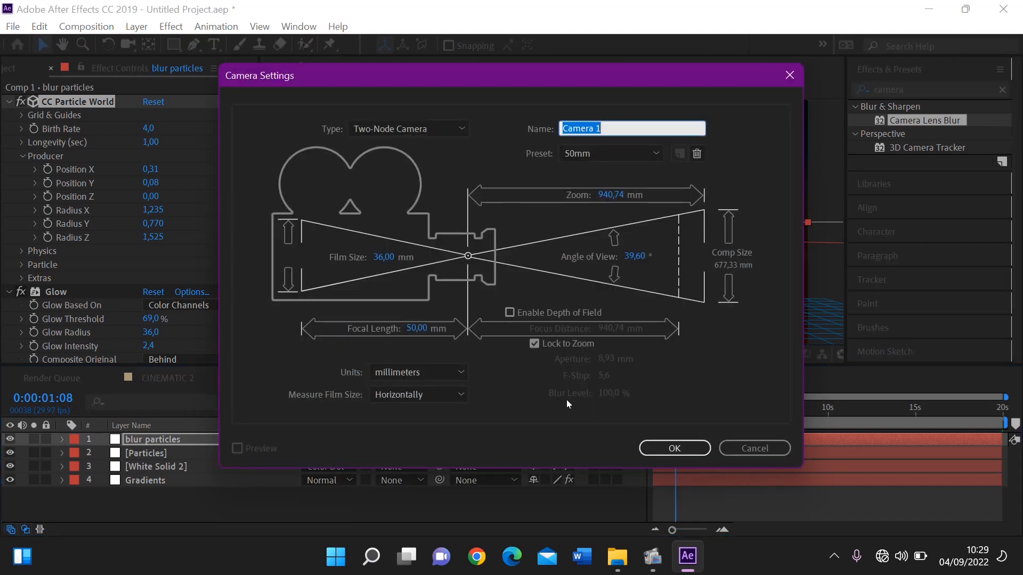
click(676, 448)
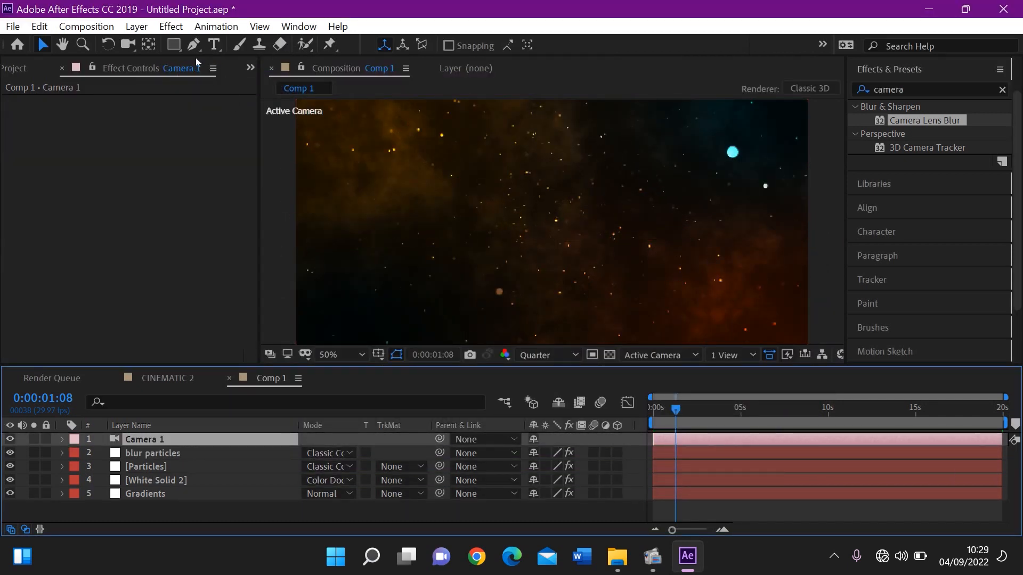
Activate the Unified Camera tool and add a Position keyframe to Camera 1 at 0:00:00:00
click(130, 47)
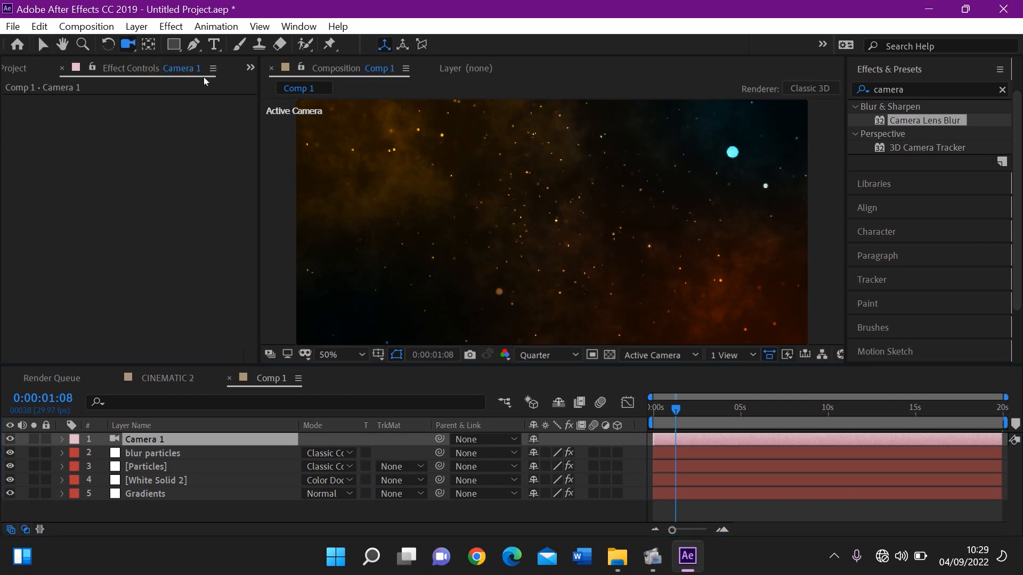
mouse_move(485, 199)
mouse_down()
mouse_move(534, 223)
mouse_move(500, 212)
mouse_up()
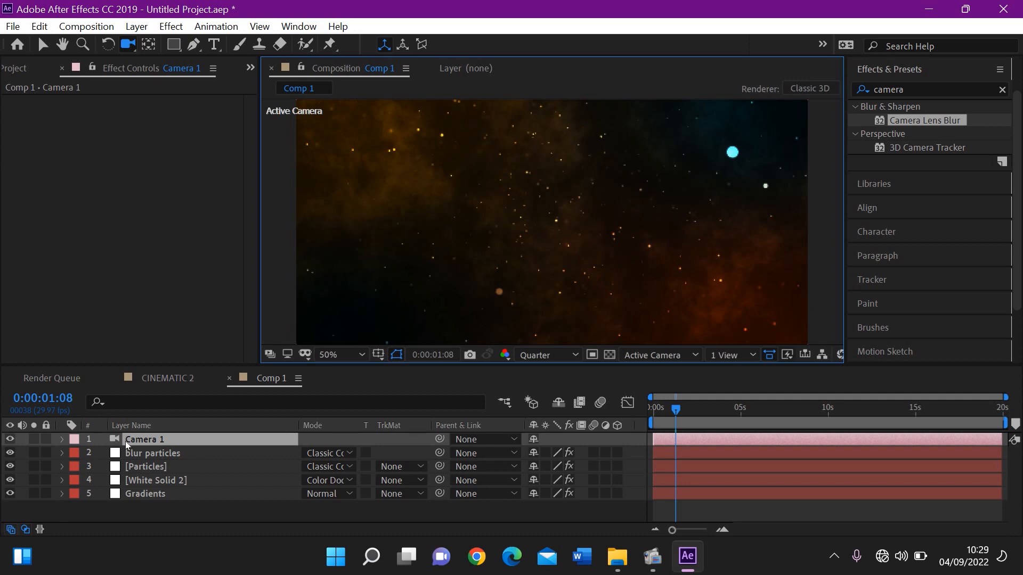
click(61, 439)
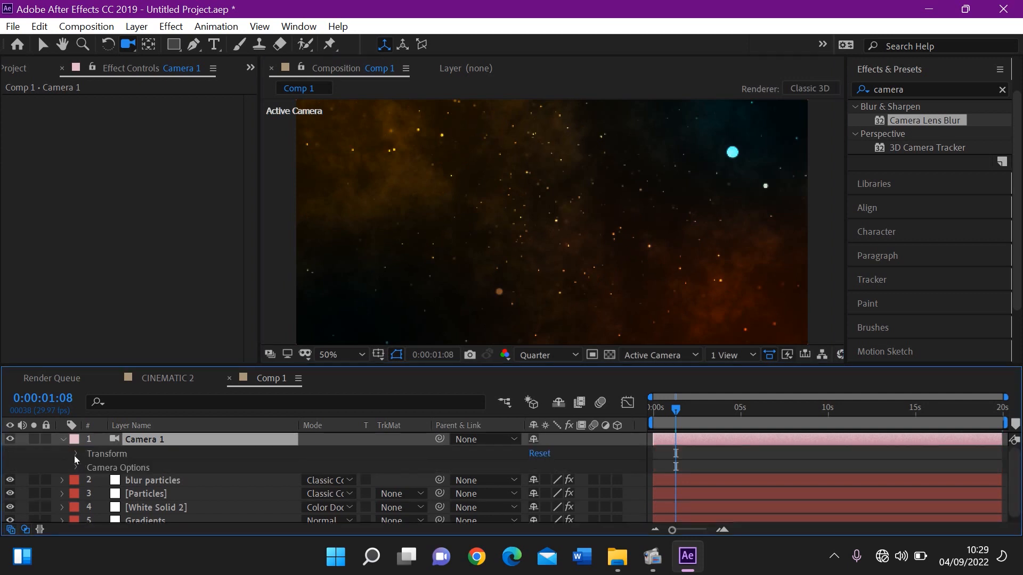
click(75, 454)
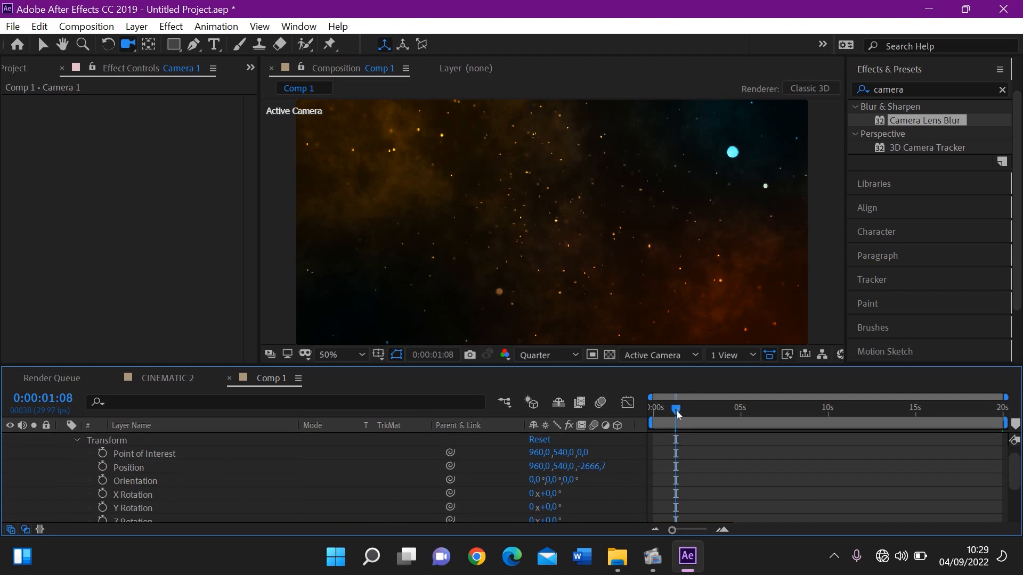
drag(680, 406, 664, 413)
drag(659, 413, 652, 412)
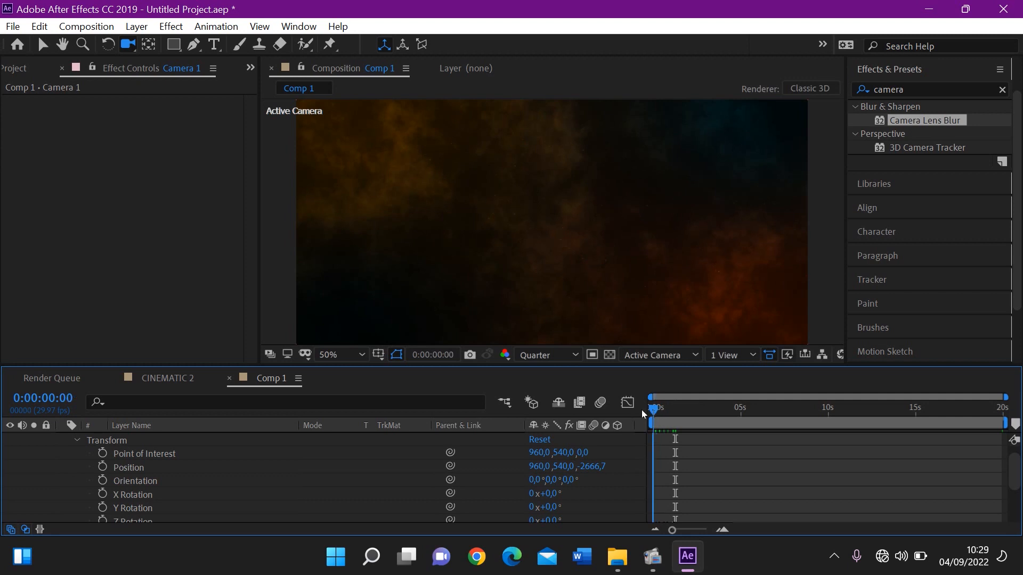
click(102, 467)
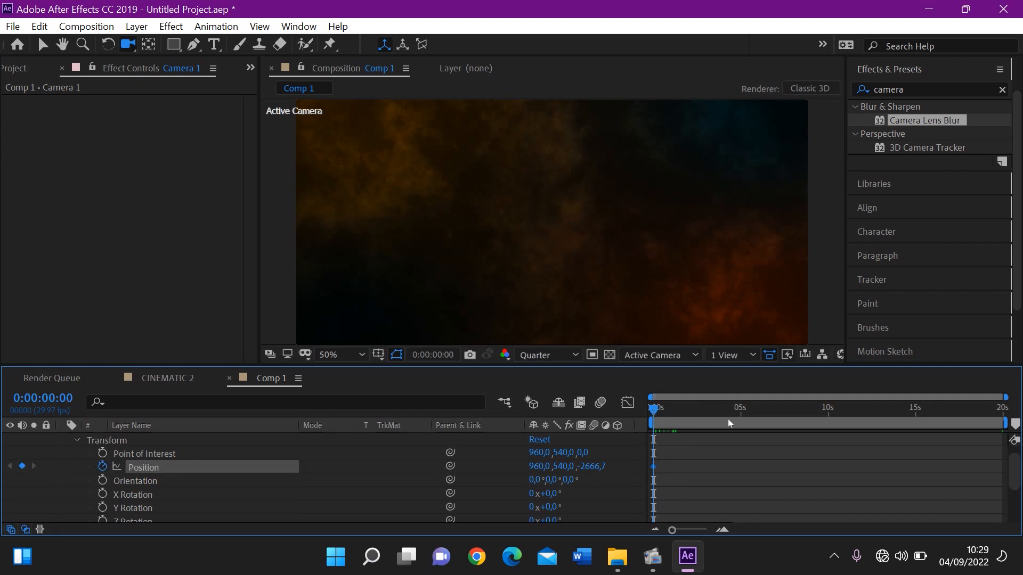
At 0:00:14:26, orbit Camera 1 to a keyframed Position of about 2342,8, -813,4, 1835,0
drag(727, 420, 912, 413)
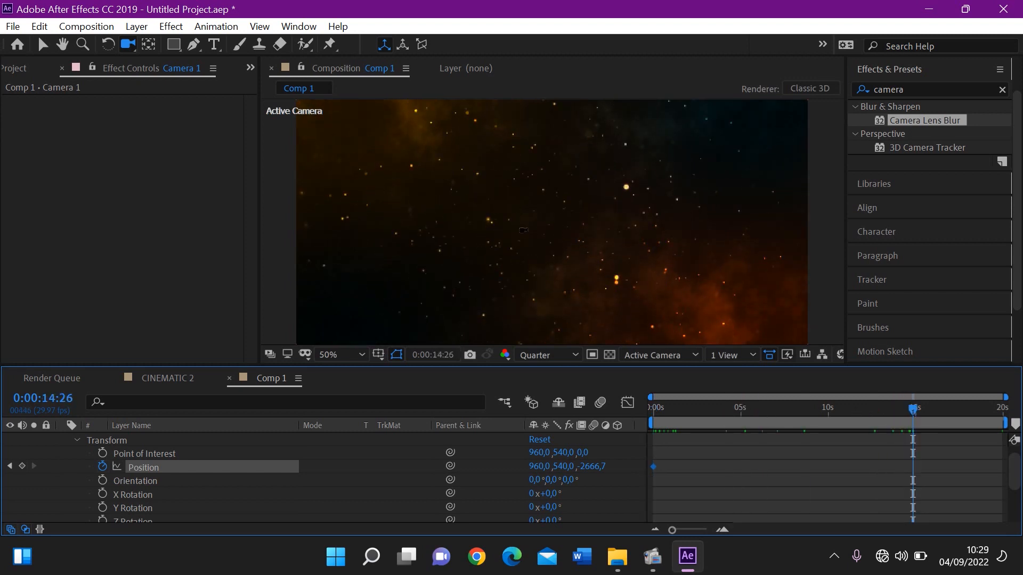
drag(523, 230, 701, 253)
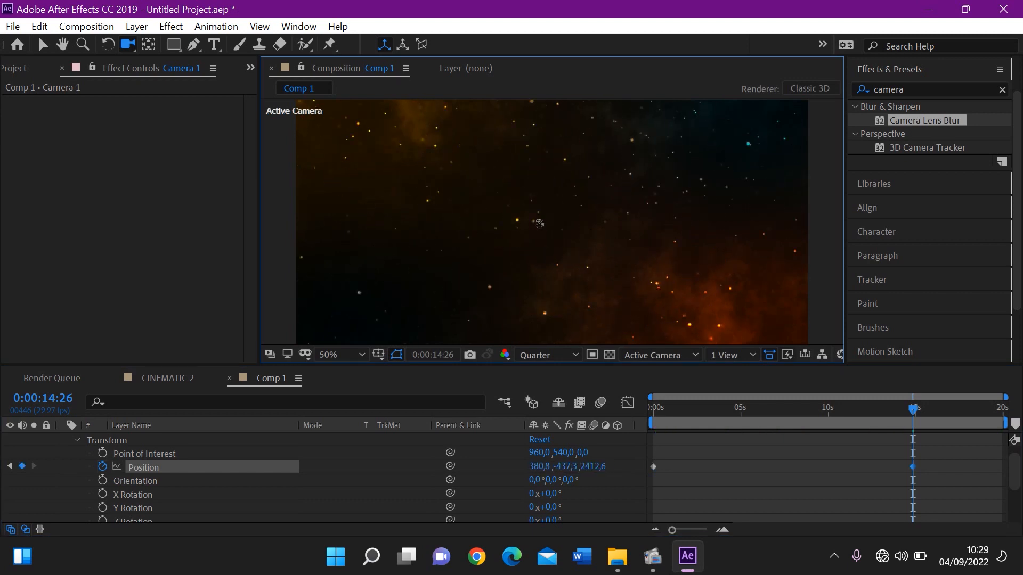
drag(539, 223, 592, 232)
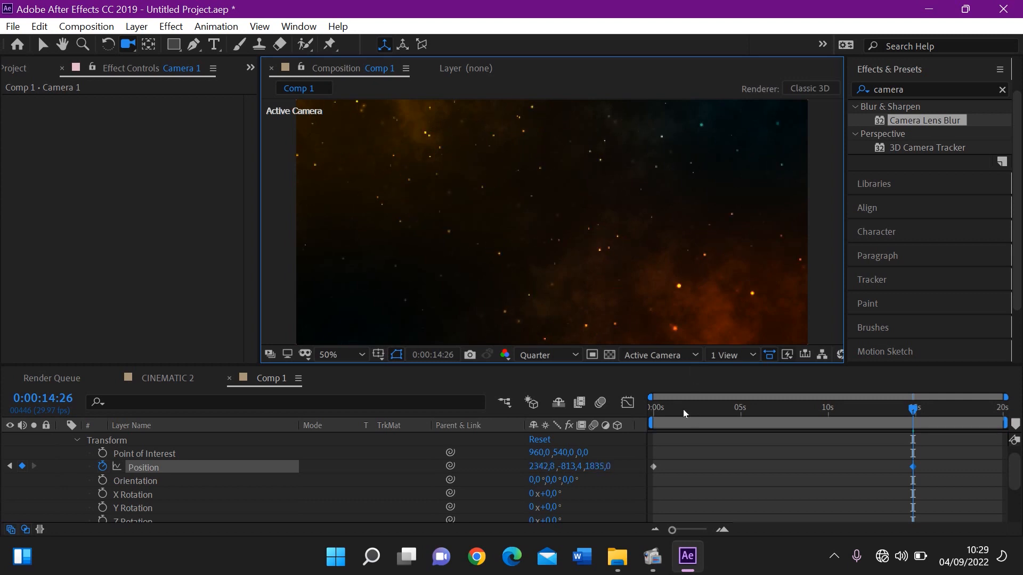
Play back the camera animation from the start of Comp 1 and return to the Selection tool
drag(683, 410, 601, 417)
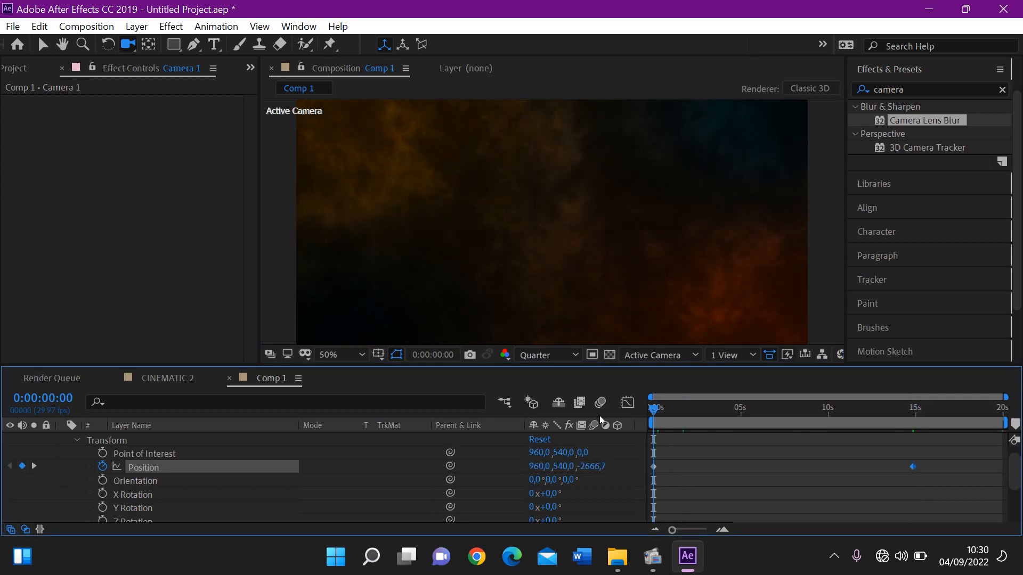
key(space)
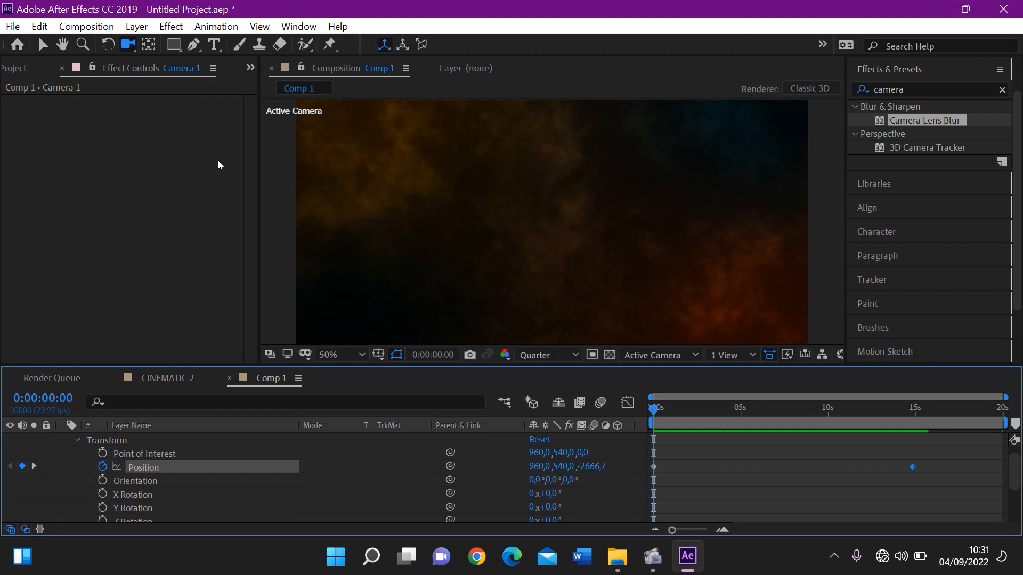
click(42, 45)
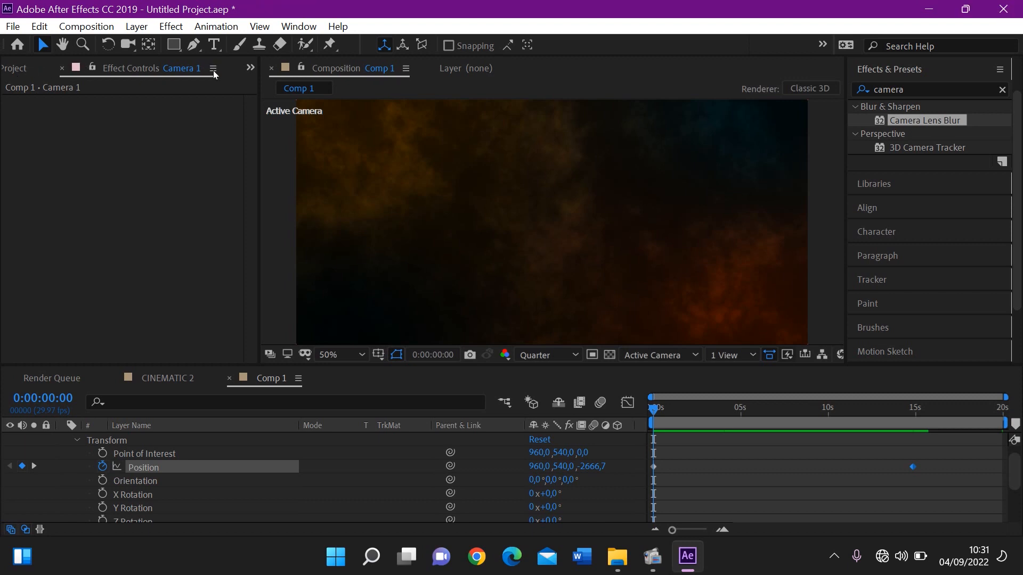
Add the CINEMATIC 2 composition to Comp 1 as a layer above Camera 1
click(74, 201)
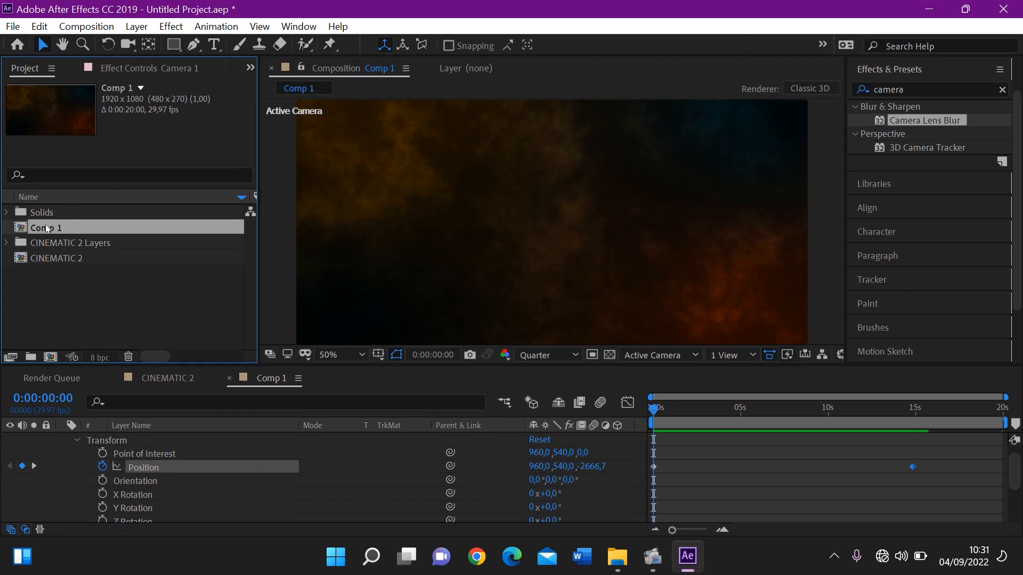
click(59, 258)
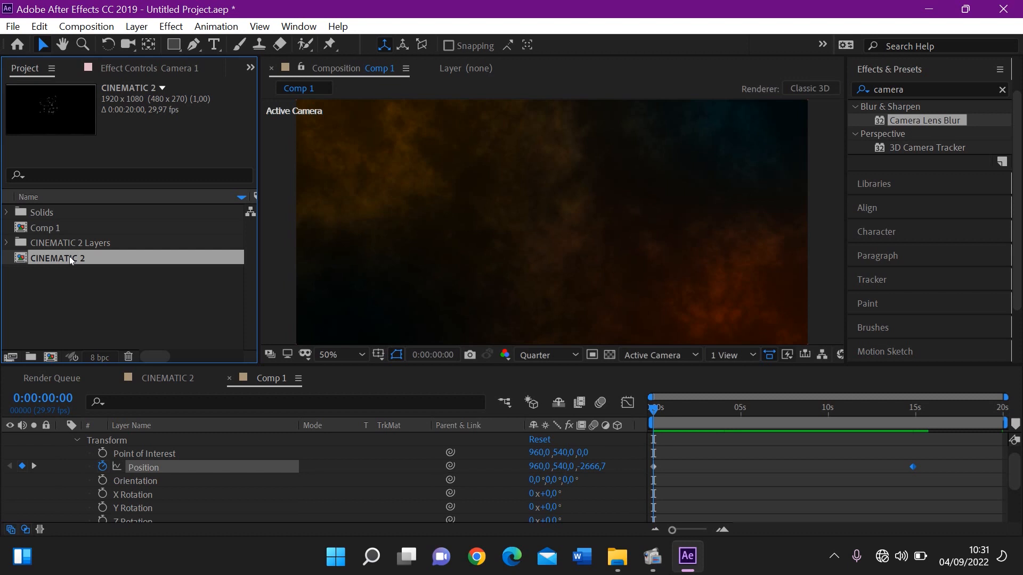
drag(1017, 473, 1016, 447)
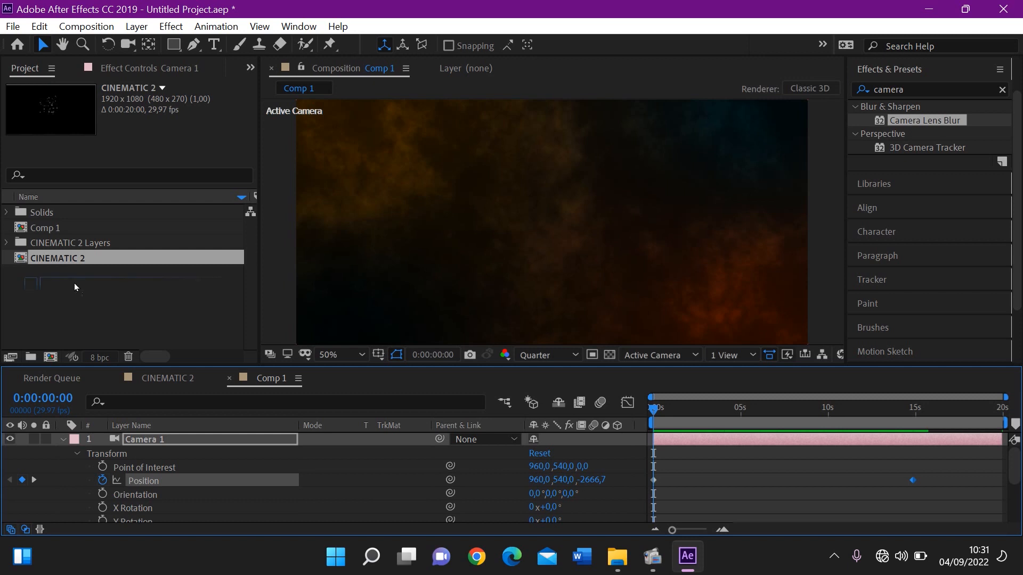
drag(75, 283, 135, 439)
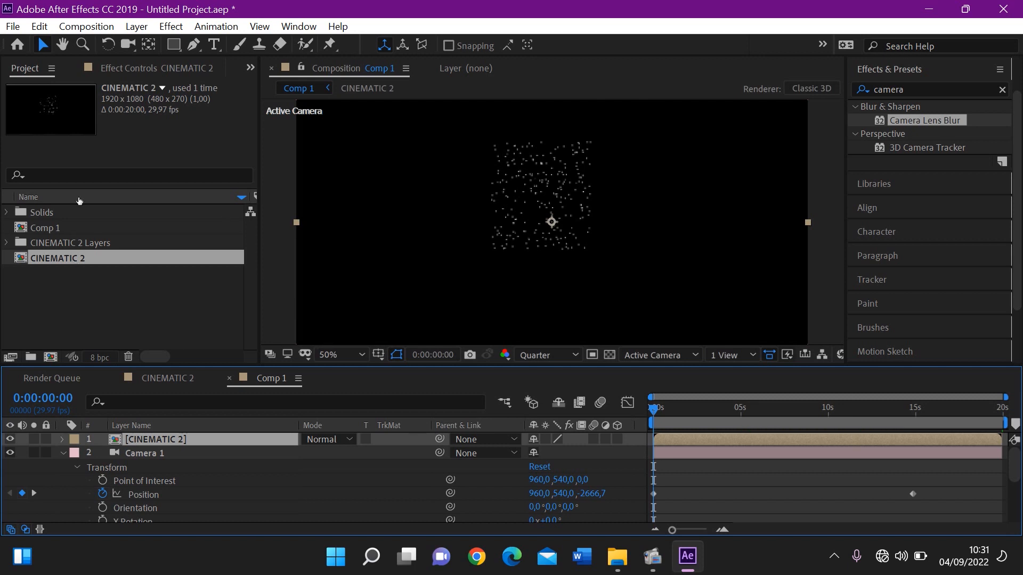
Open the CINEMATIC 2 composition, hide its background Layer 1, and return to Comp 1
click(52, 257)
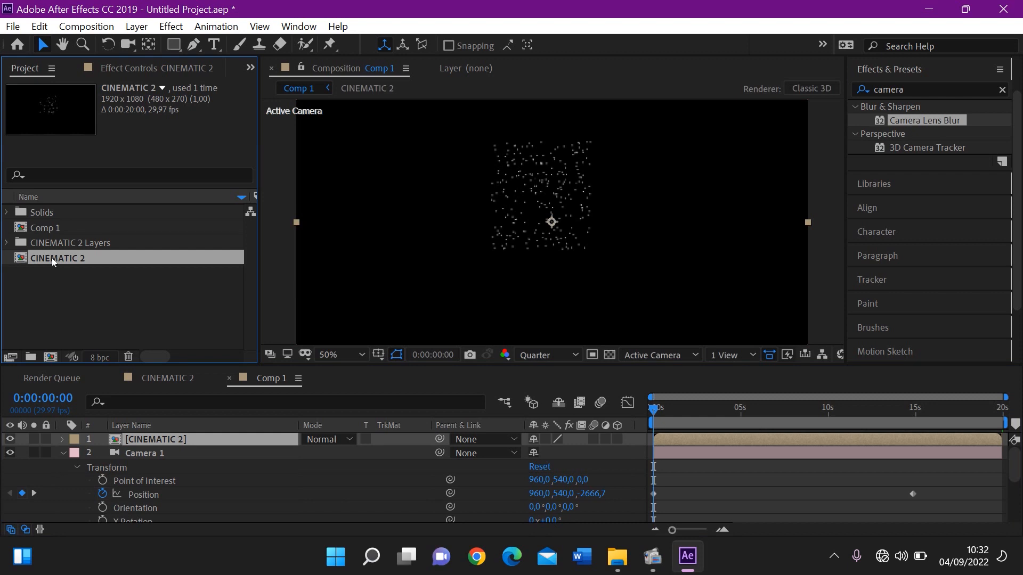
double_click(53, 257)
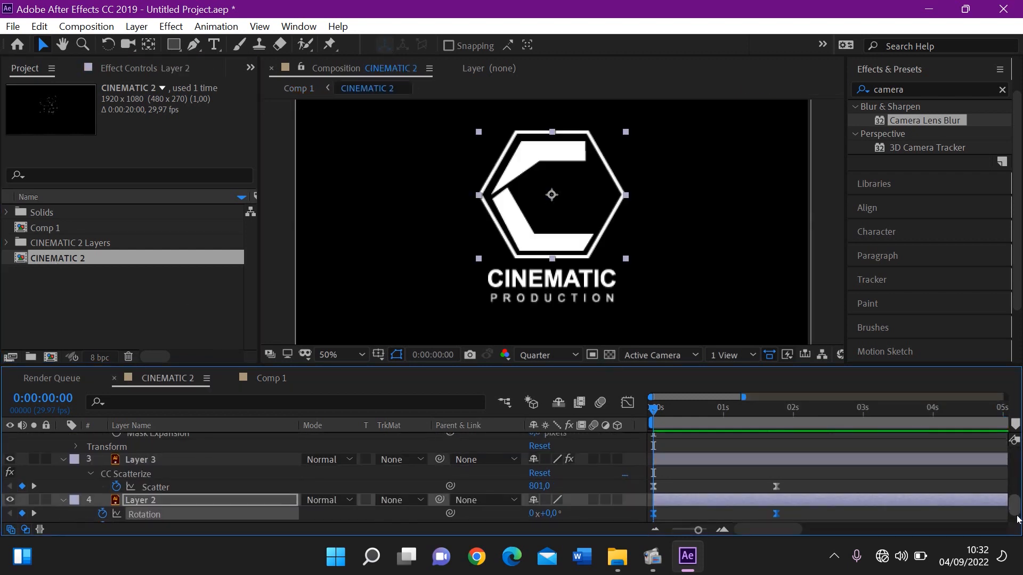
drag(1016, 502, 1017, 512)
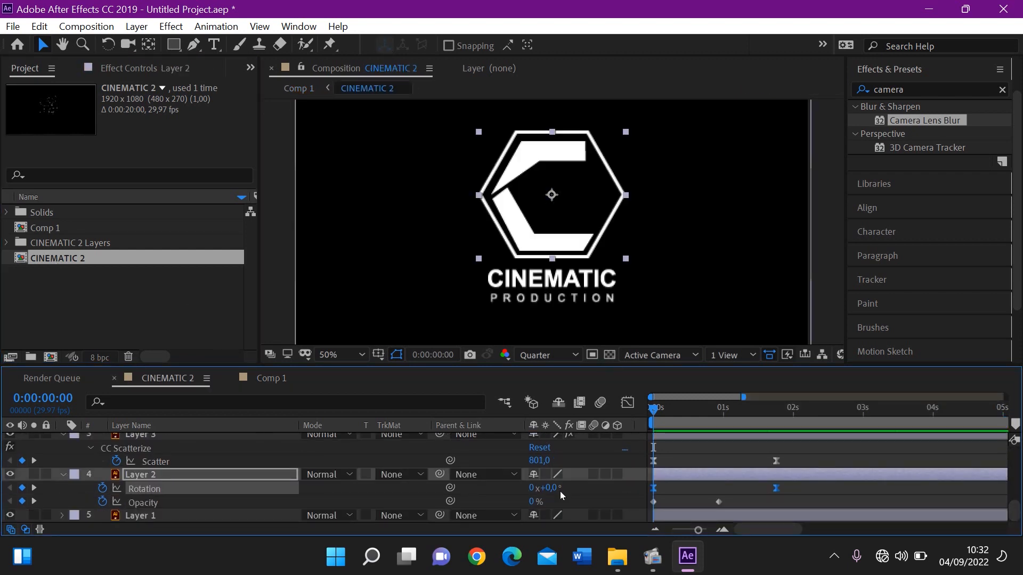
click(10, 516)
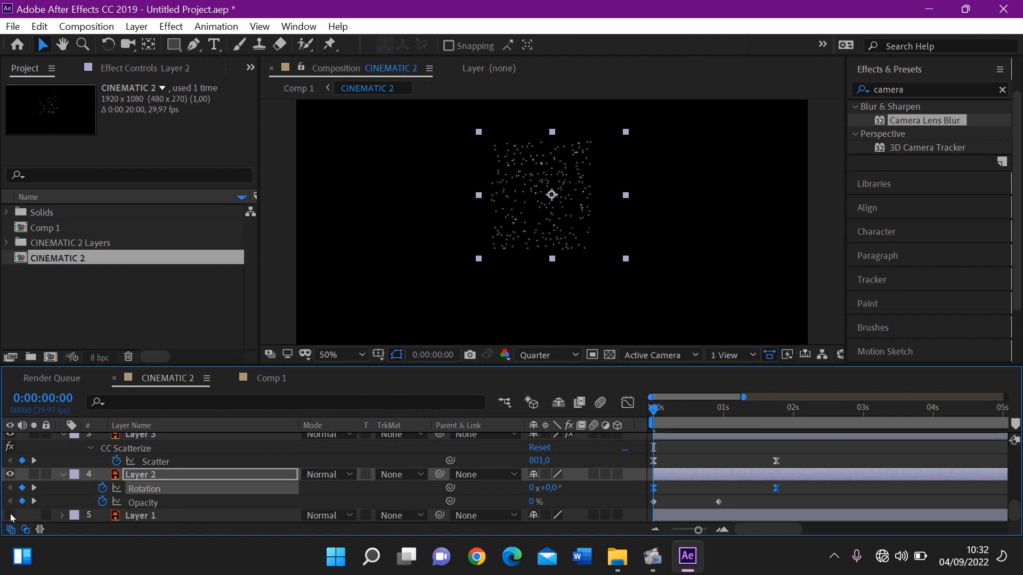
click(250, 379)
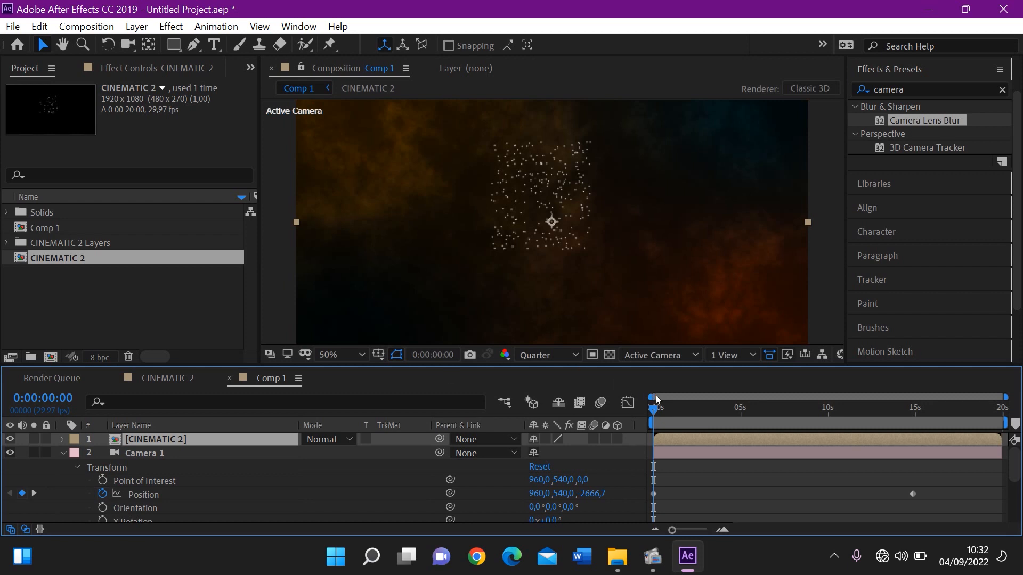
Move the CINEMATIC 2 layer in time so that it starts at about 1.4 seconds in Comp 1
mouse_move(657, 408)
mouse_down()
mouse_move(675, 410)
mouse_move(665, 412)
mouse_up()
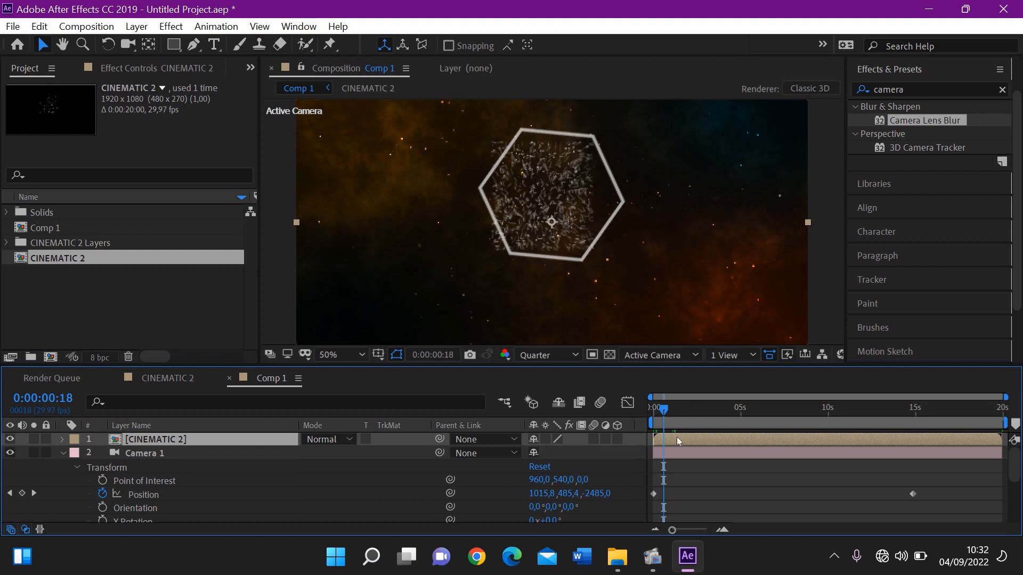
click(724, 530)
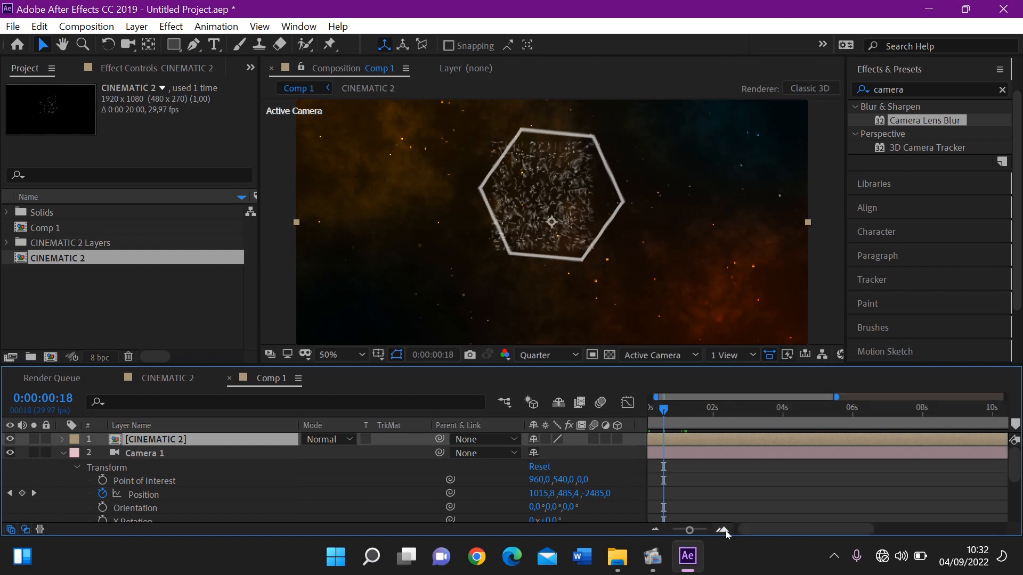
click(724, 530)
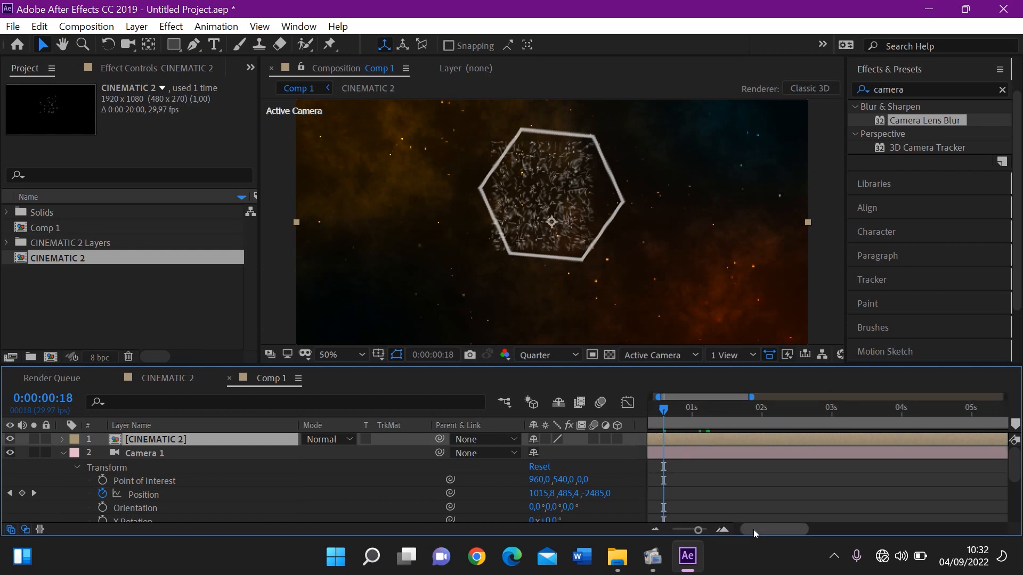
drag(753, 530, 731, 530)
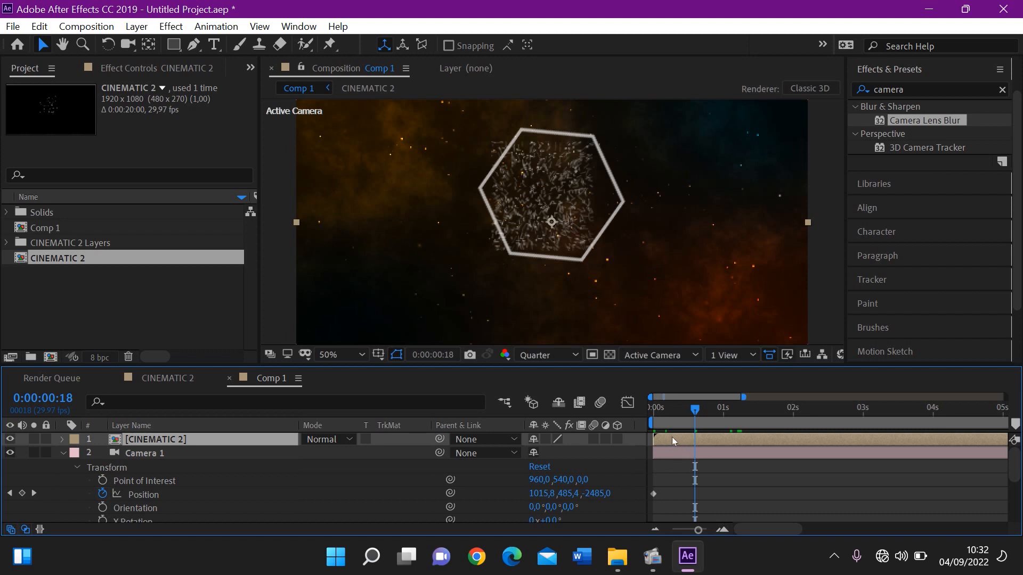
drag(692, 438, 771, 441)
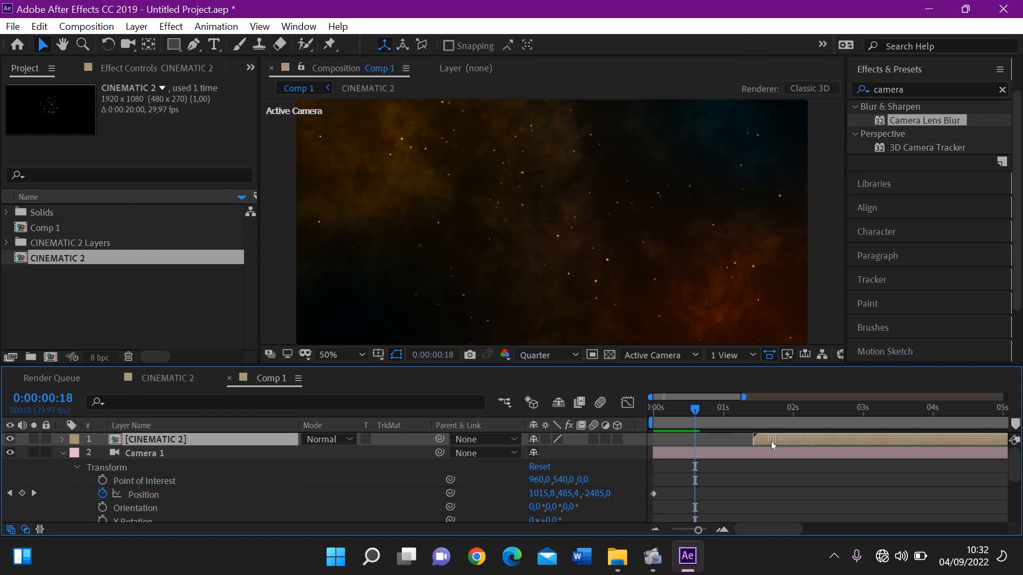
Play back the logo animation over the background from the beginning of Comp 1
key(space)
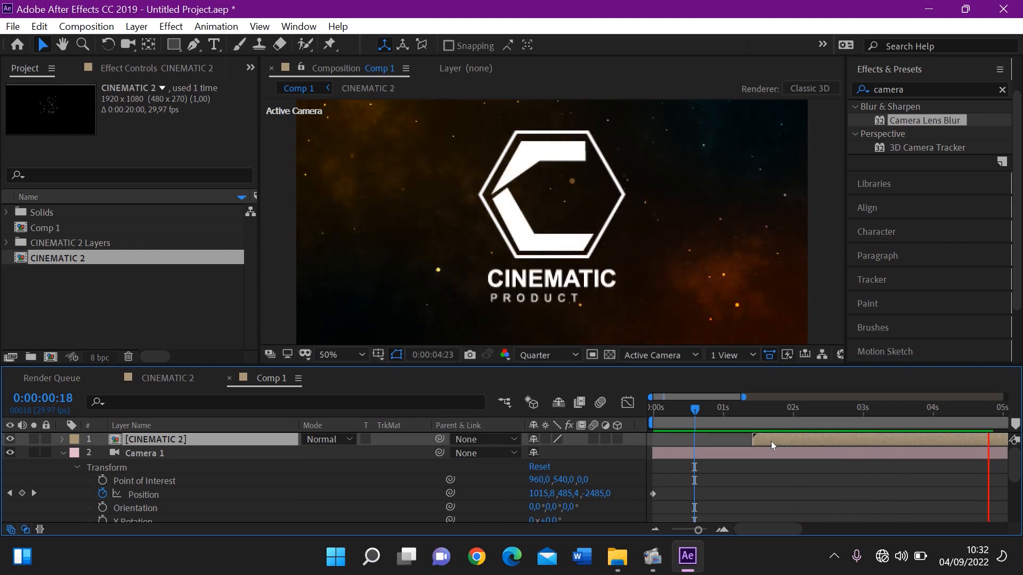
key(space)
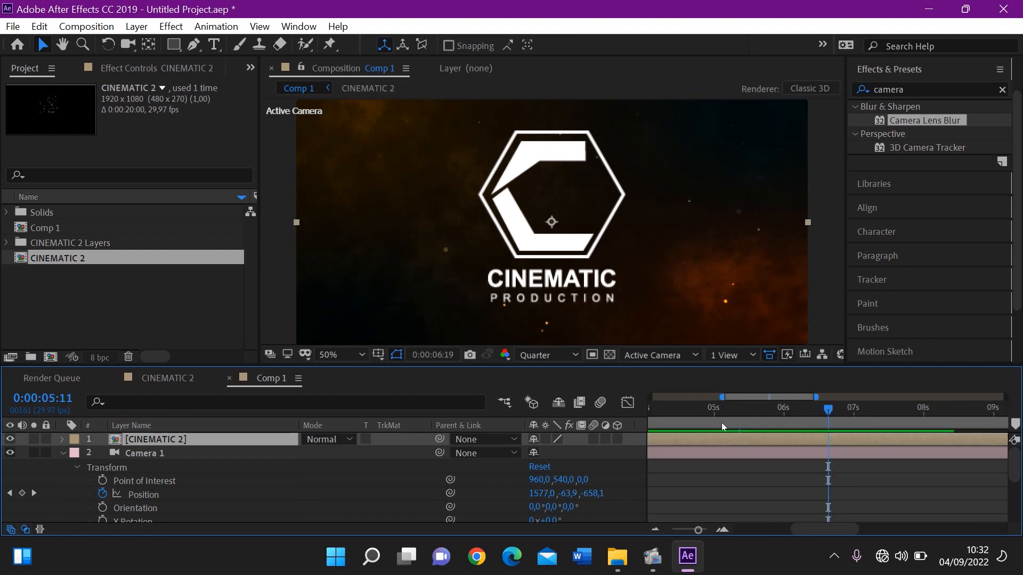
drag(721, 423, 517, 427)
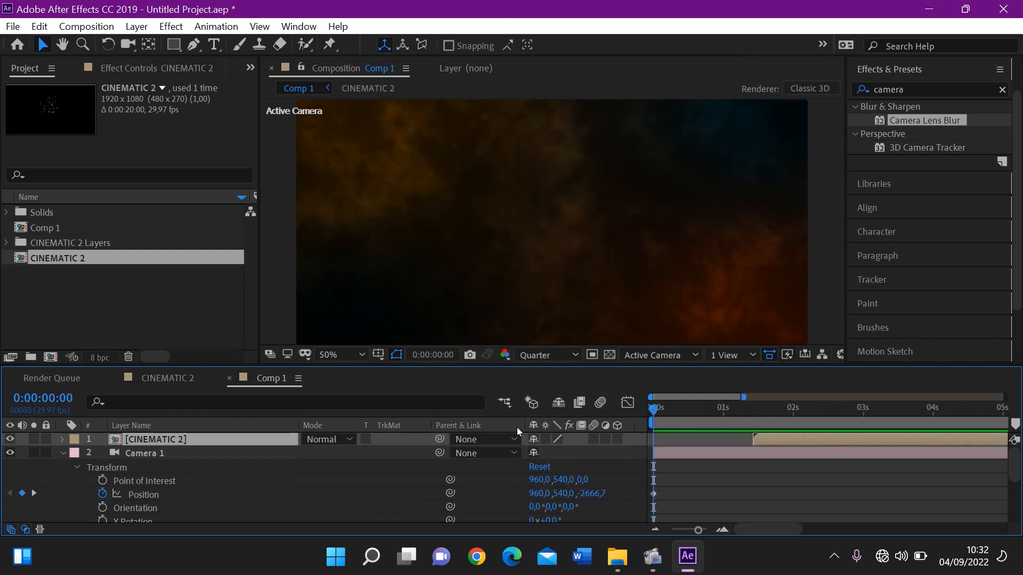
key(space)
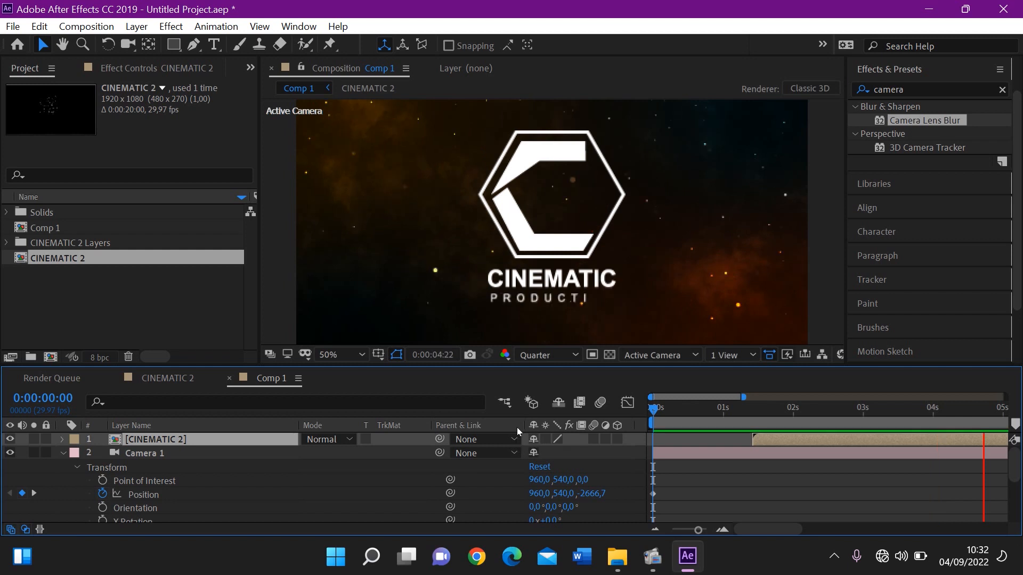
key(space)
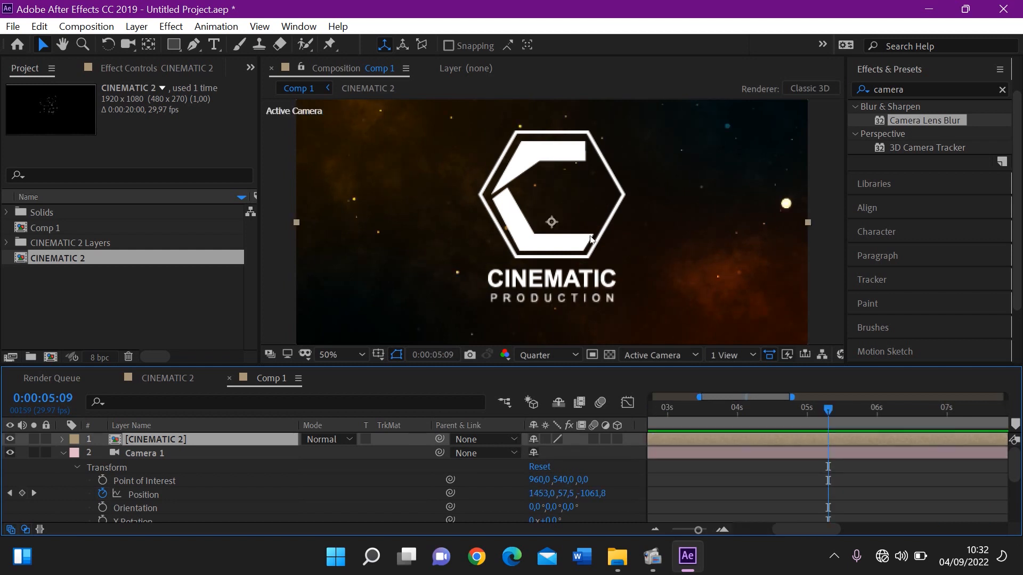
Add a Scale keyframe to the CINEMATIC 2 layer at 0:00:01:13 and shrink the layer to about 78.8%
scroll(590, 240, down, 2)
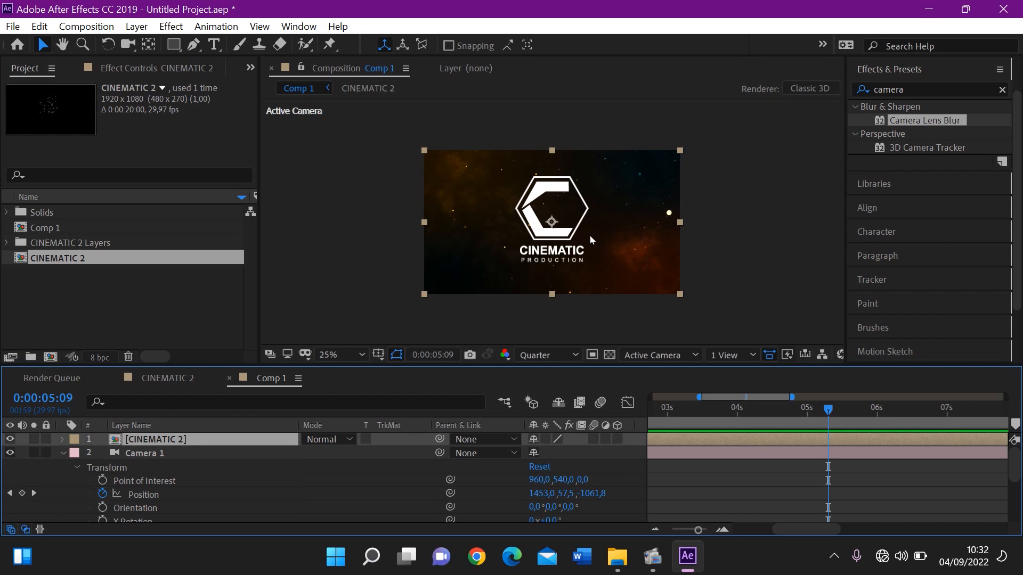
click(676, 411)
mouse_move(675, 411)
mouse_down()
mouse_move(628, 417)
mouse_move(695, 417)
mouse_move(666, 418)
mouse_up()
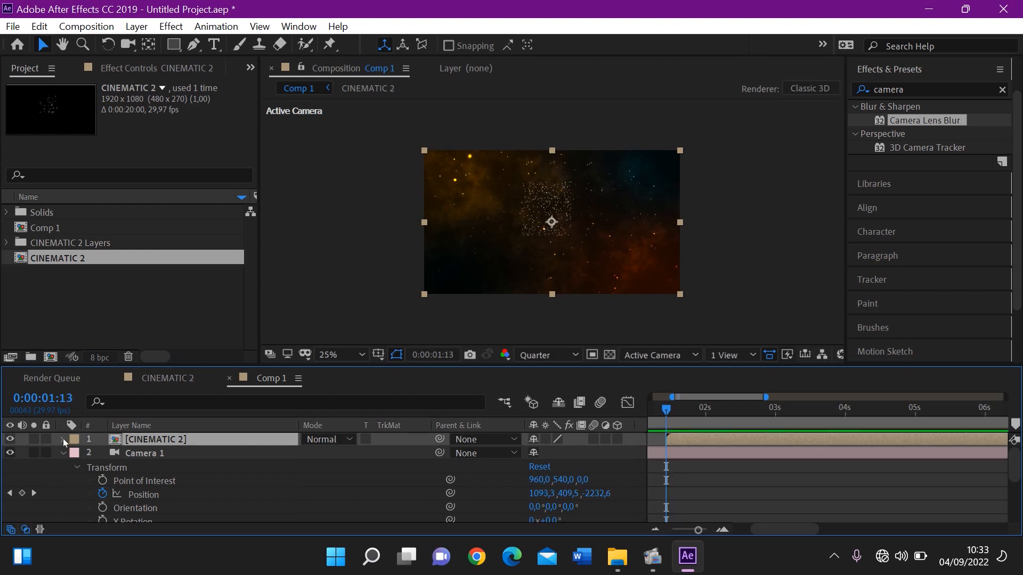
key(s)
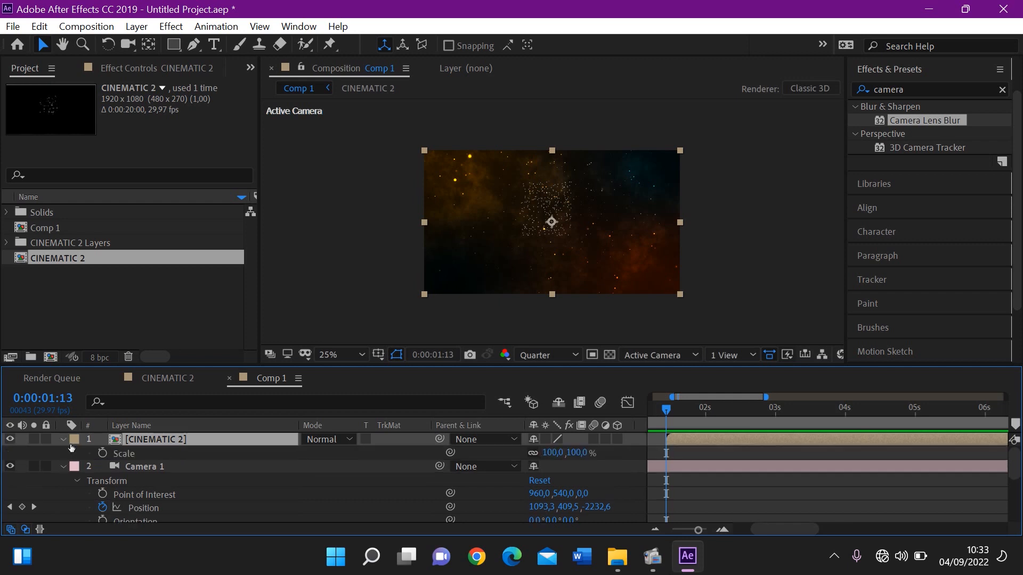
click(102, 454)
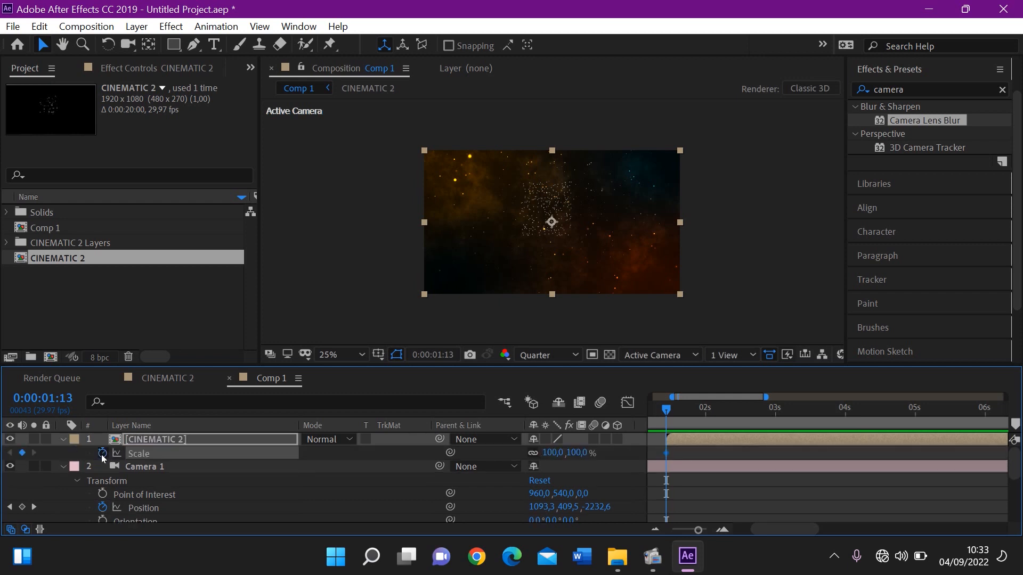
click(679, 295)
drag(673, 292, 651, 287)
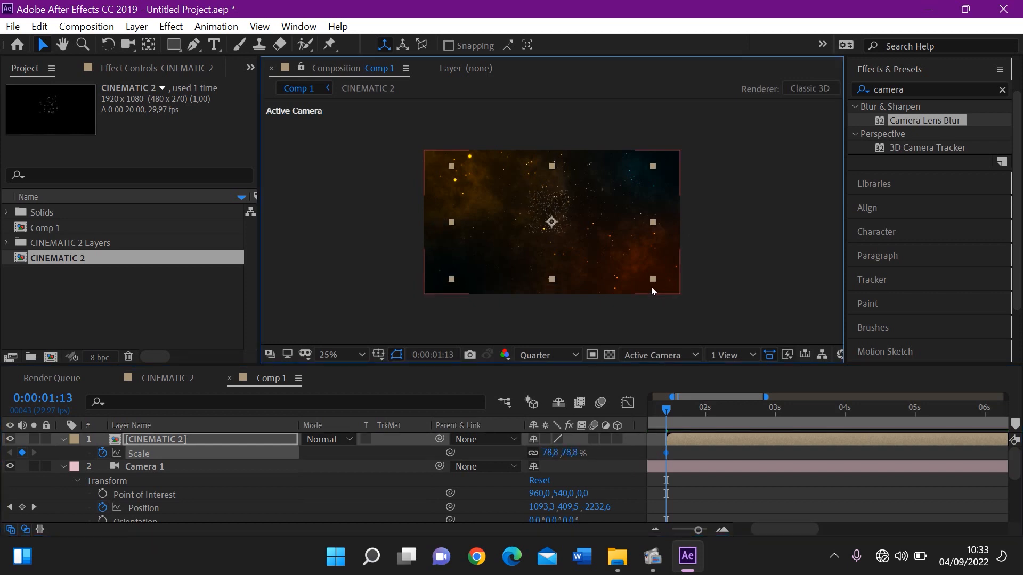
Scale the CINEMATIC 2 layer to 100% at 0:00:05:09 and preview the scaling from 0:00:01:13
drag(704, 409, 935, 417)
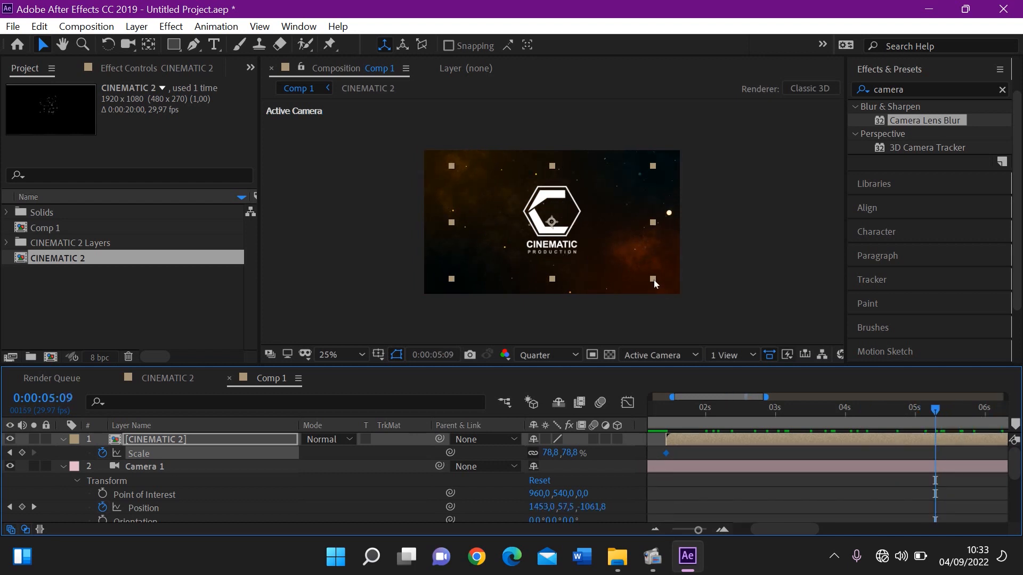
drag(652, 279, 679, 299)
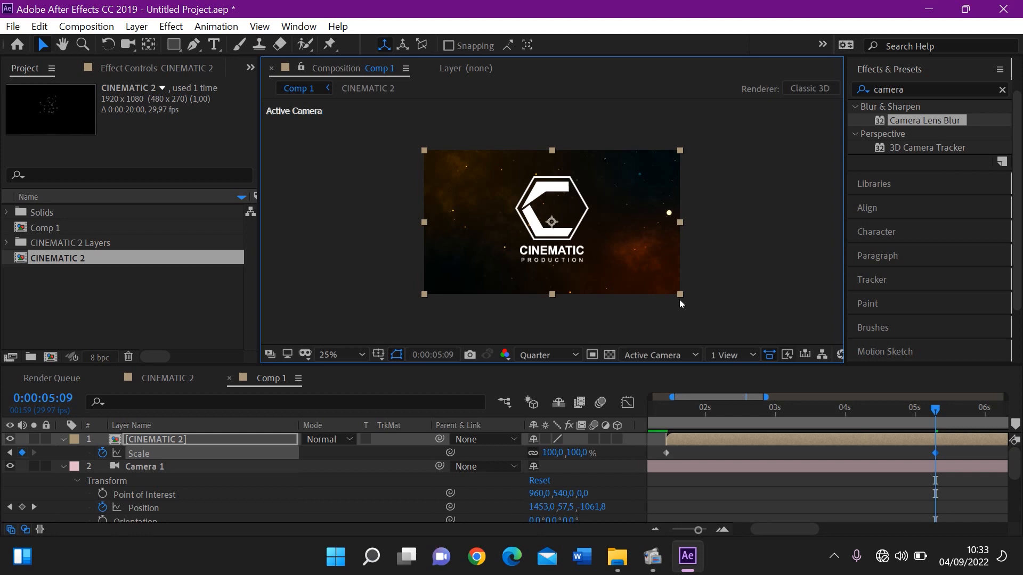
click(663, 415)
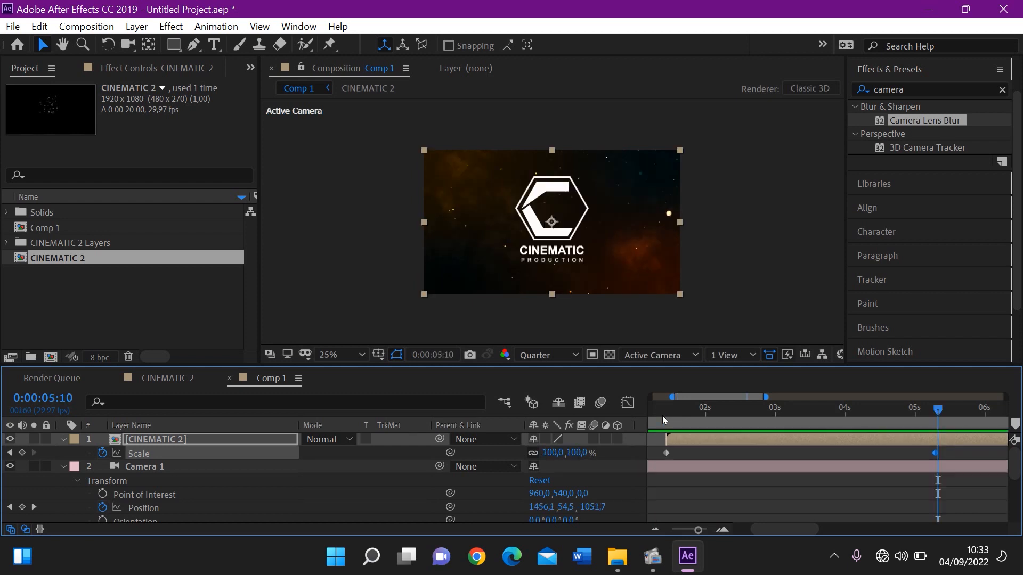
click(666, 416)
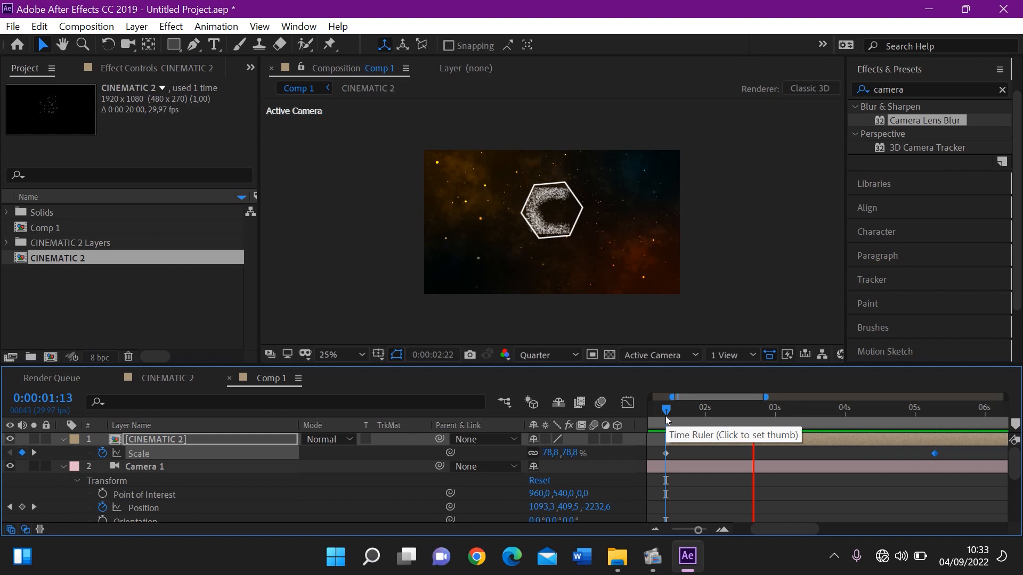
drag(666, 417, 852, 417)
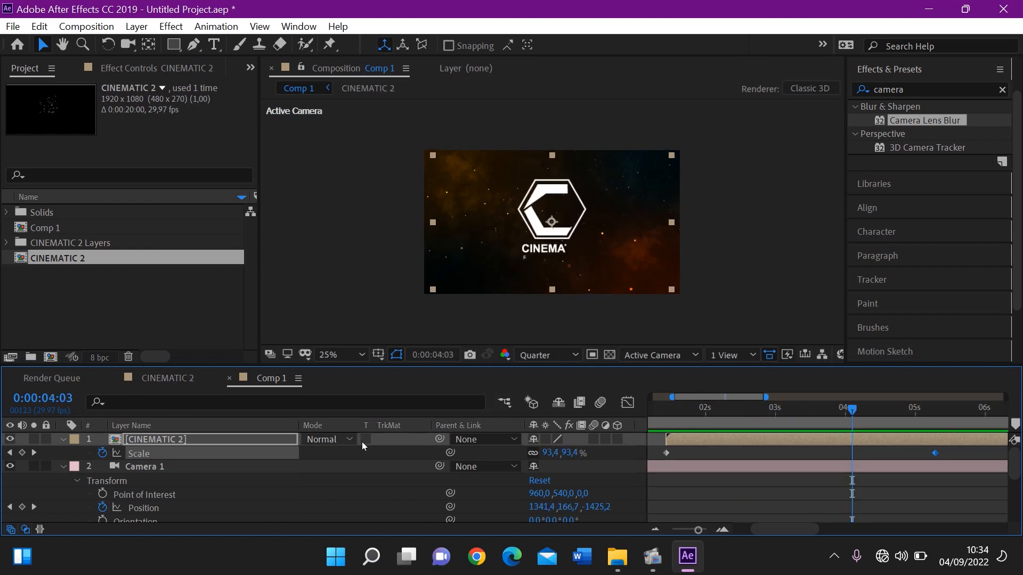
Add a new adjustment layer above the CINEMATIC 2 layer in Comp 1
click(238, 443)
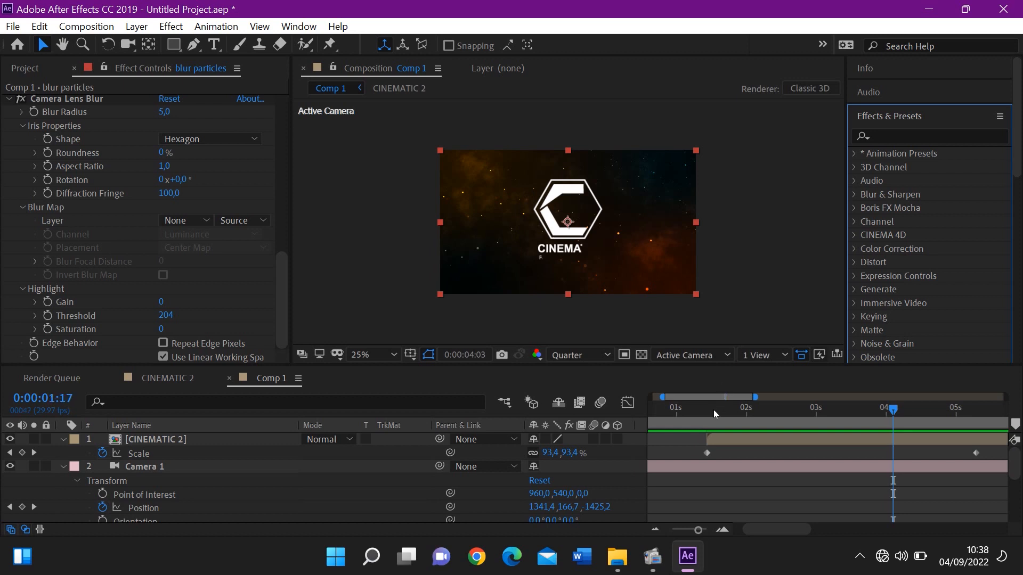
drag(702, 413, 804, 420)
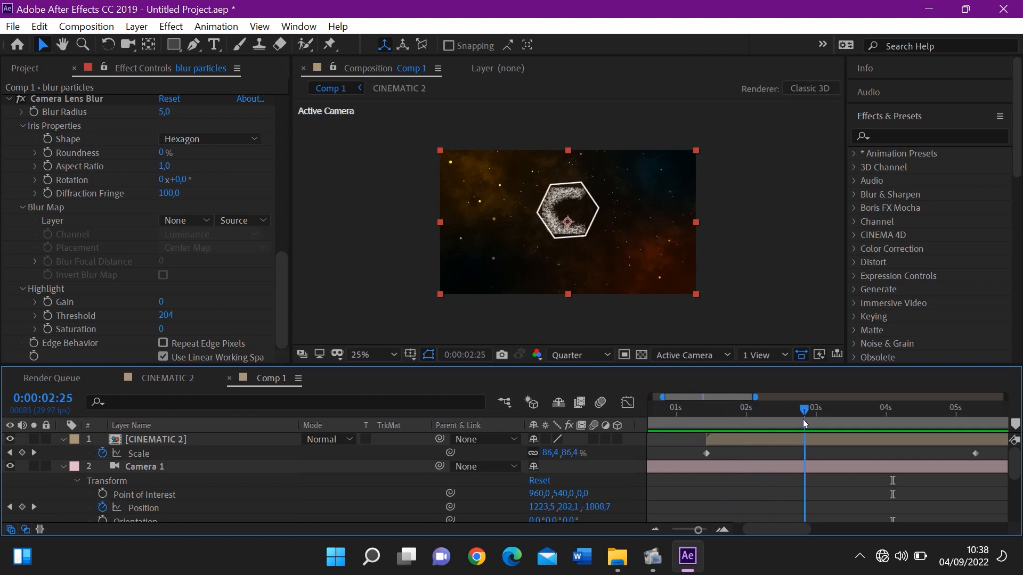
click(202, 437)
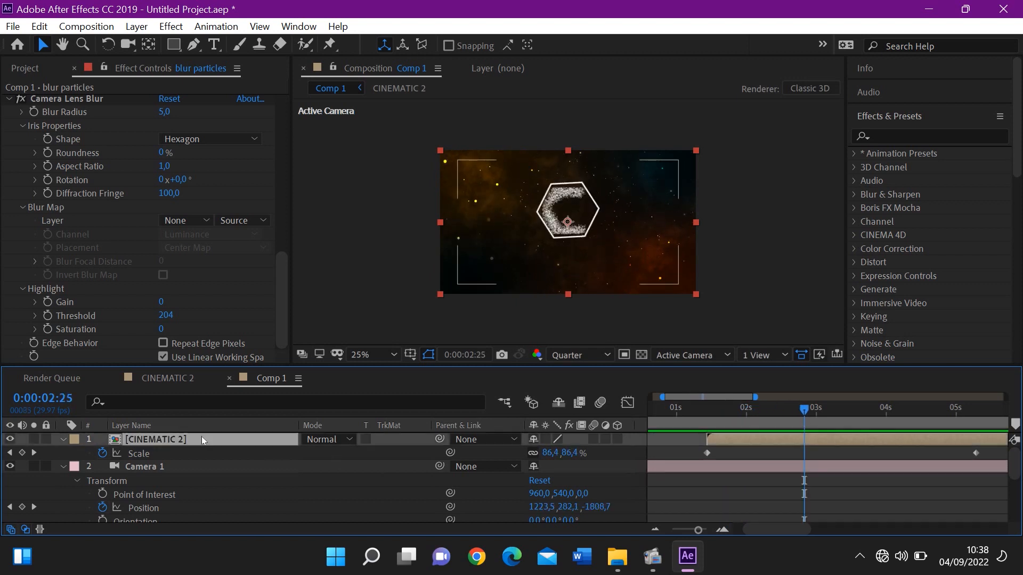
right_click(381, 441)
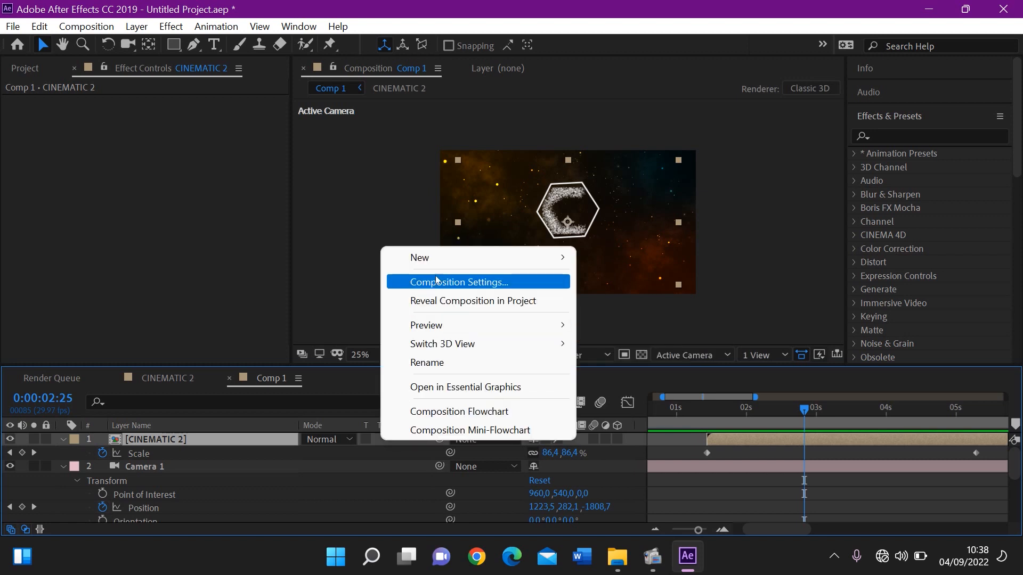
mouse_move(433, 262)
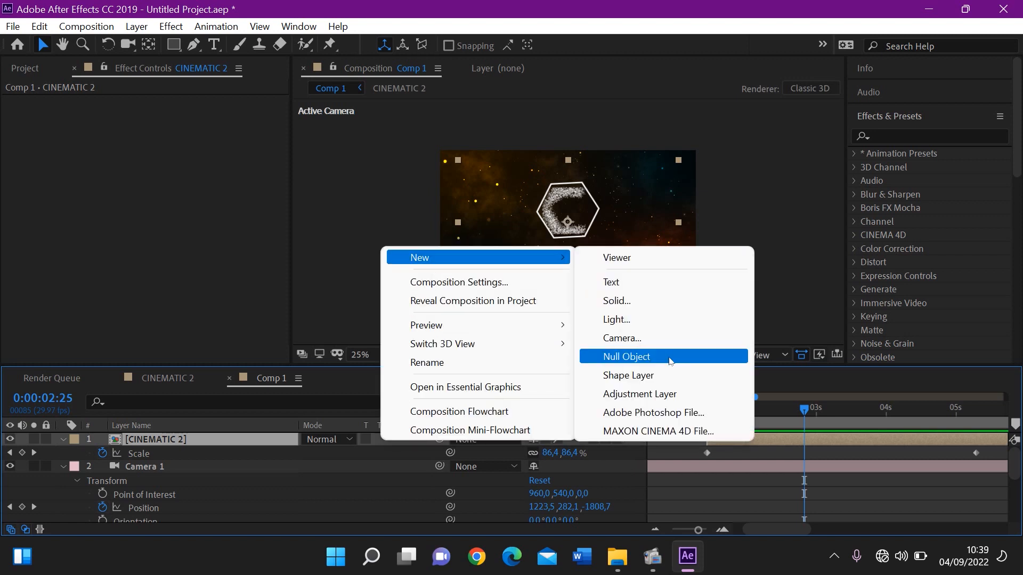
click(632, 399)
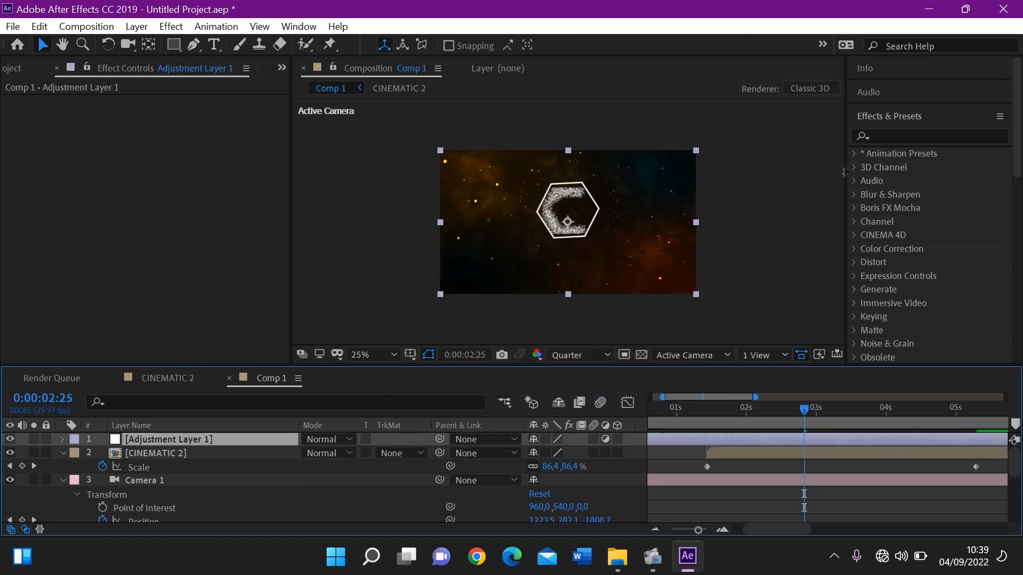
Search the effects for "light" and apply CC Light Rays to the adjustment layer
click(895, 137)
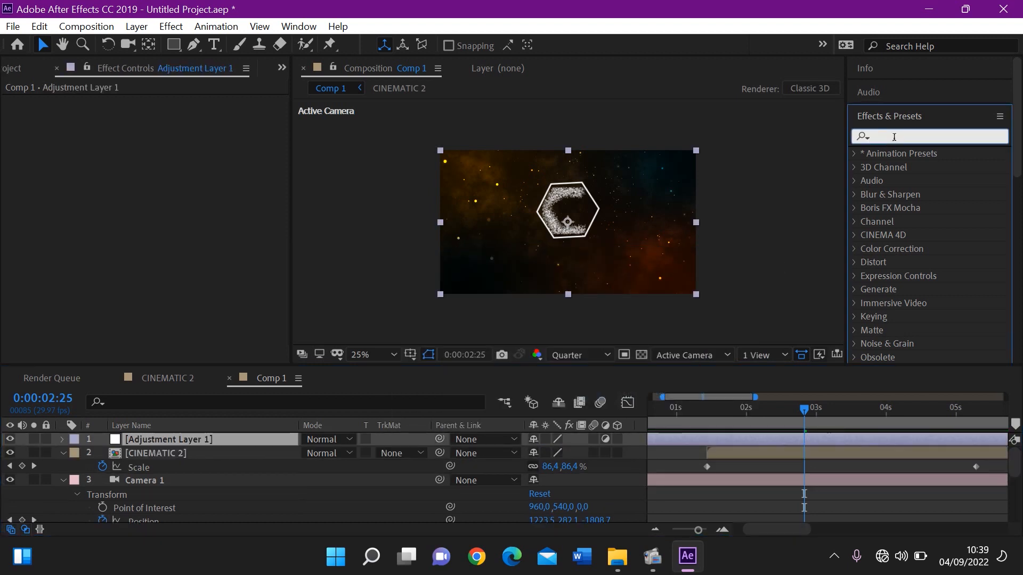
text(light)
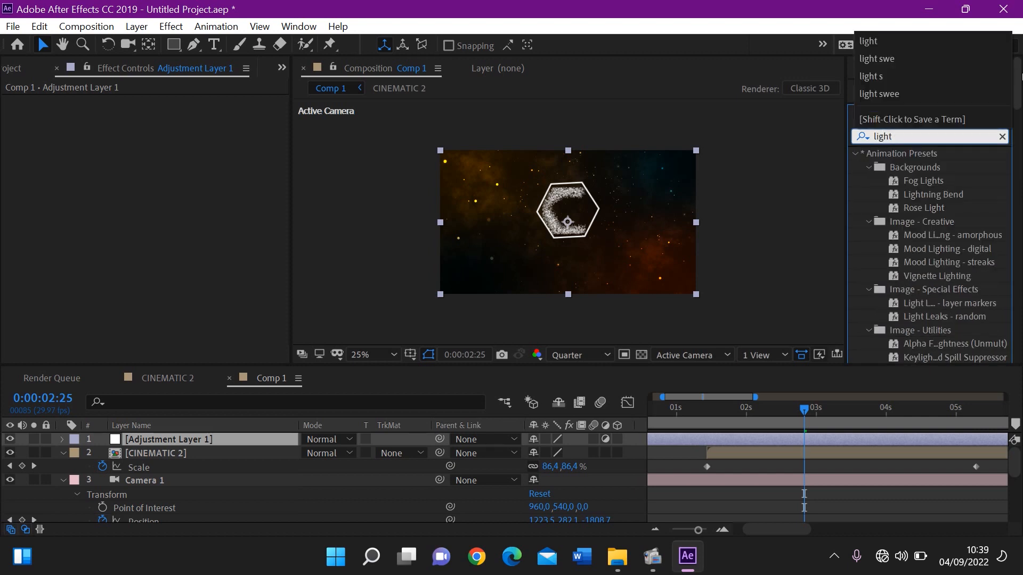
drag(1015, 75, 1020, 269)
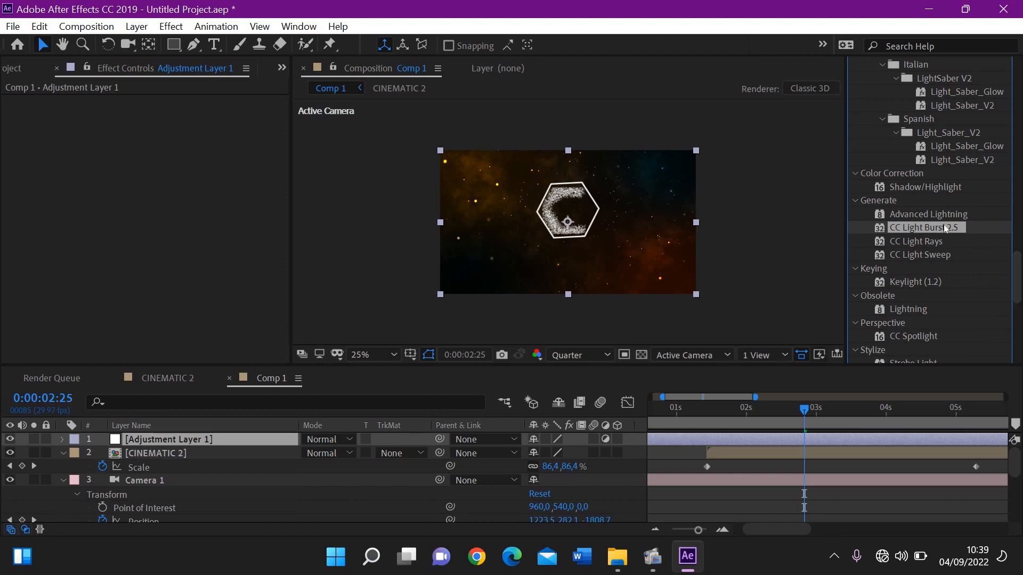
click(903, 242)
double_click(918, 242)
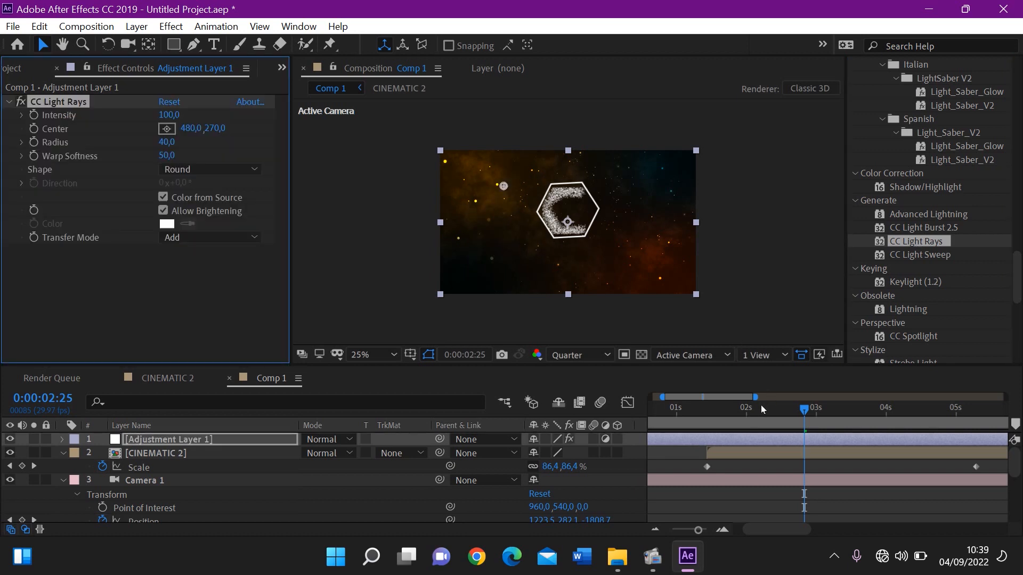
Set the CC Light Rays Intensity to 168 and its Center to 805, 270 over the logo
drag(761, 408, 713, 420)
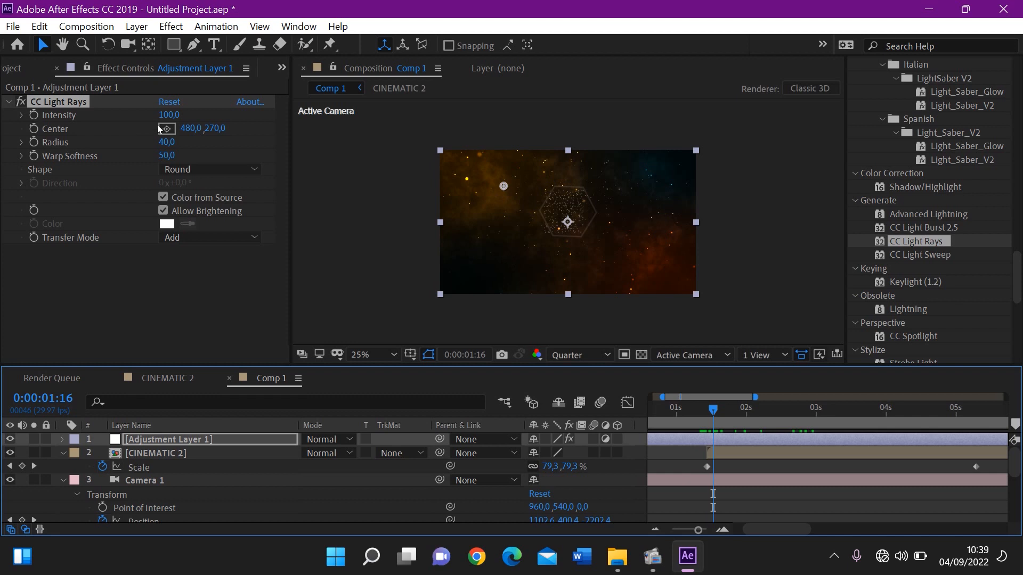
drag(201, 125, 254, 154)
drag(726, 409, 848, 415)
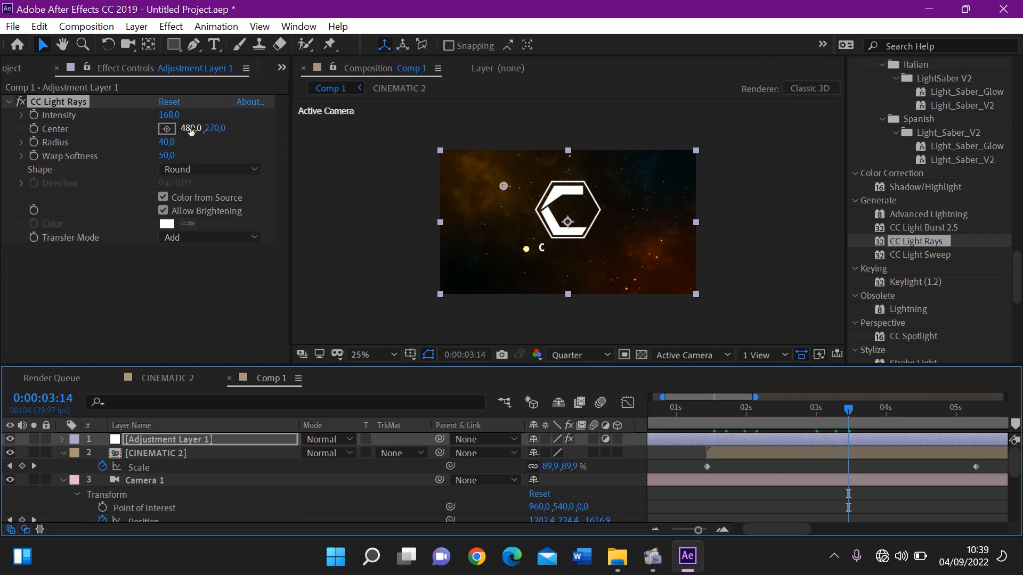
drag(192, 130, 461, 140)
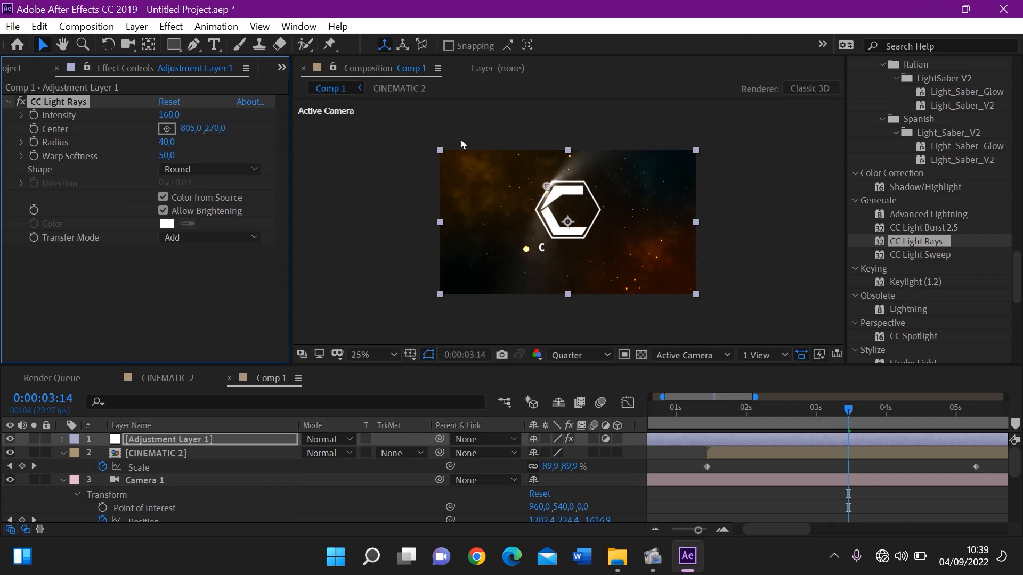
Parent the adjustment layer to the CINEMATIC 2 layer
click(237, 437)
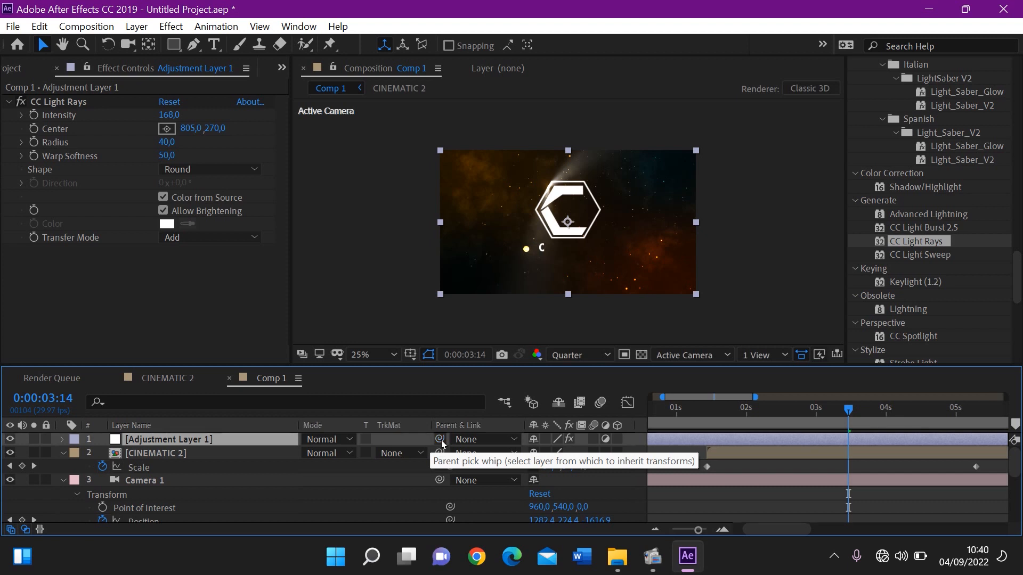
drag(441, 442, 287, 460)
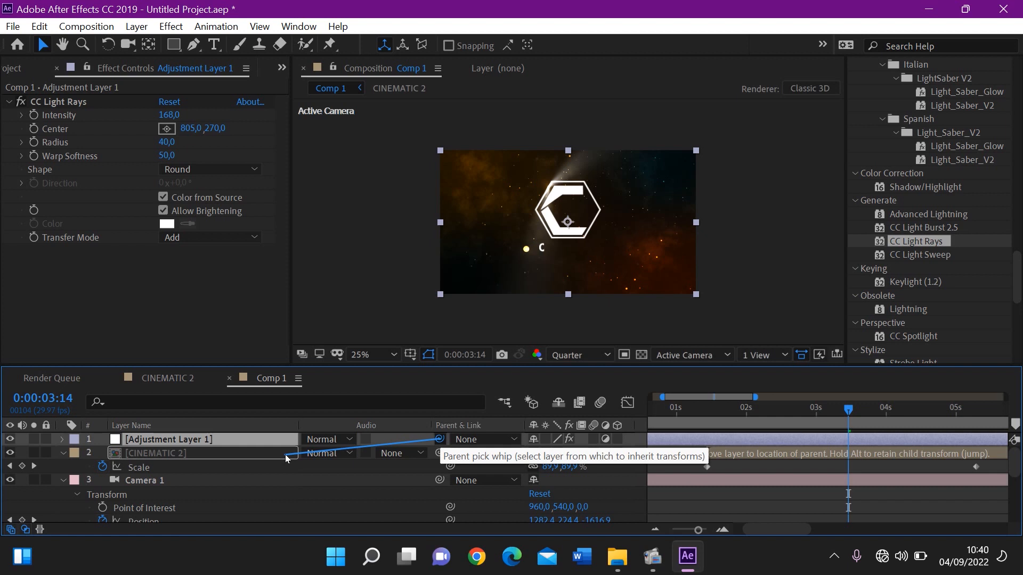
drag(286, 458, 287, 459)
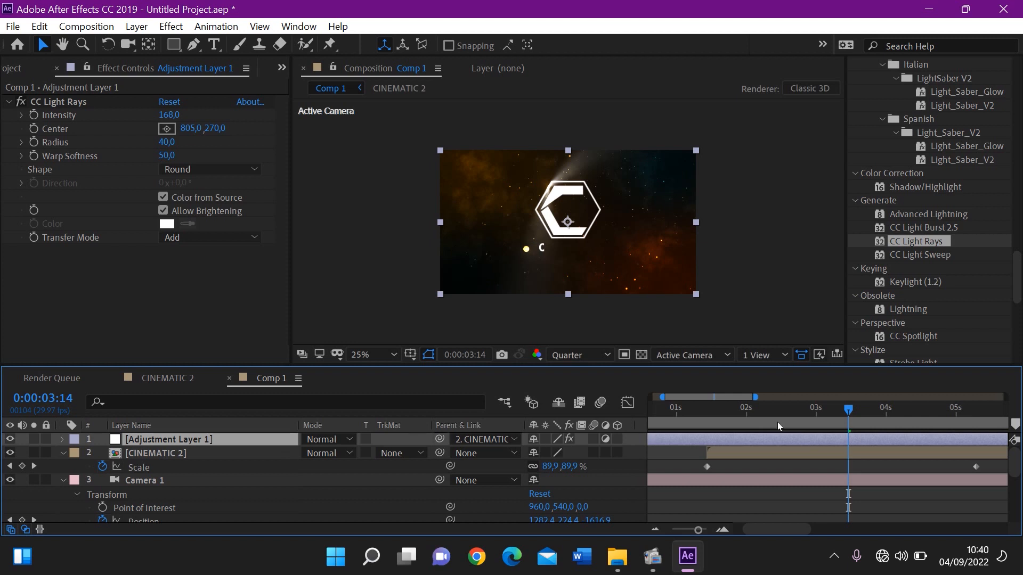
Set a keyframe for the CC Light Rays Center at 0:00:01:13, where the CINEMATIC 2 layer starts
mouse_move(719, 423)
mouse_down()
mouse_move(909, 417)
mouse_move(718, 414)
mouse_up()
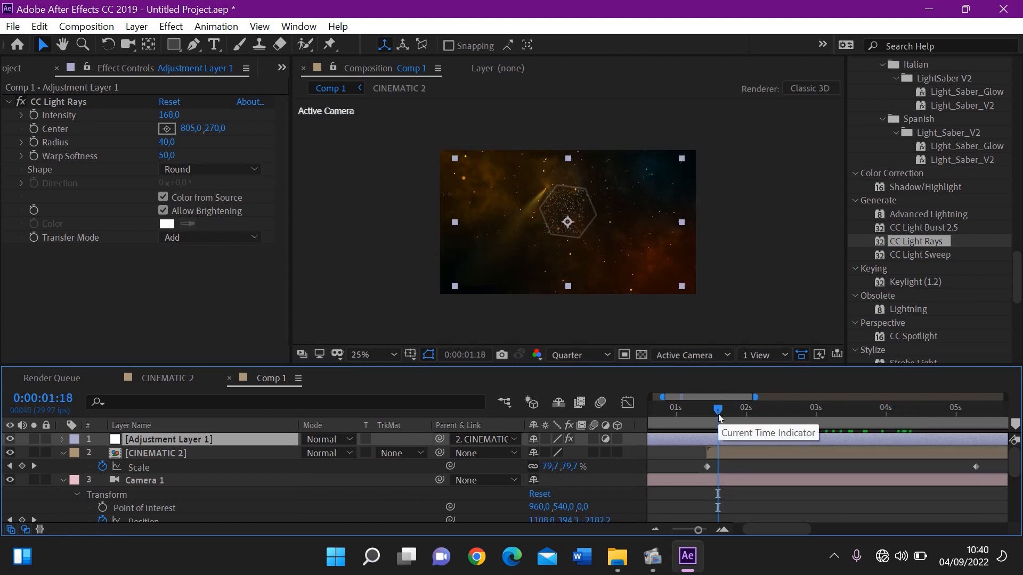
drag(718, 414, 714, 414)
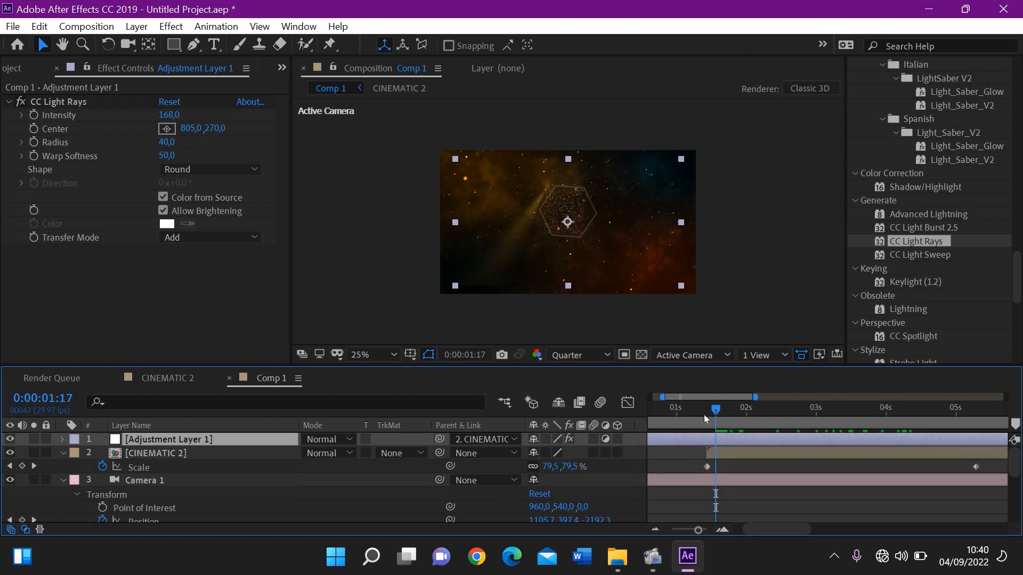
click(705, 414)
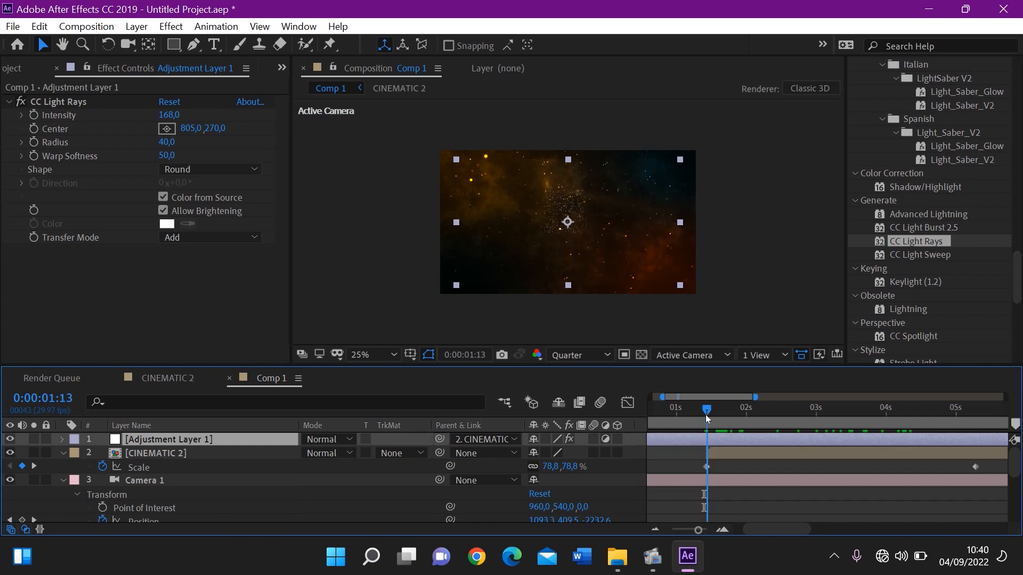
click(33, 130)
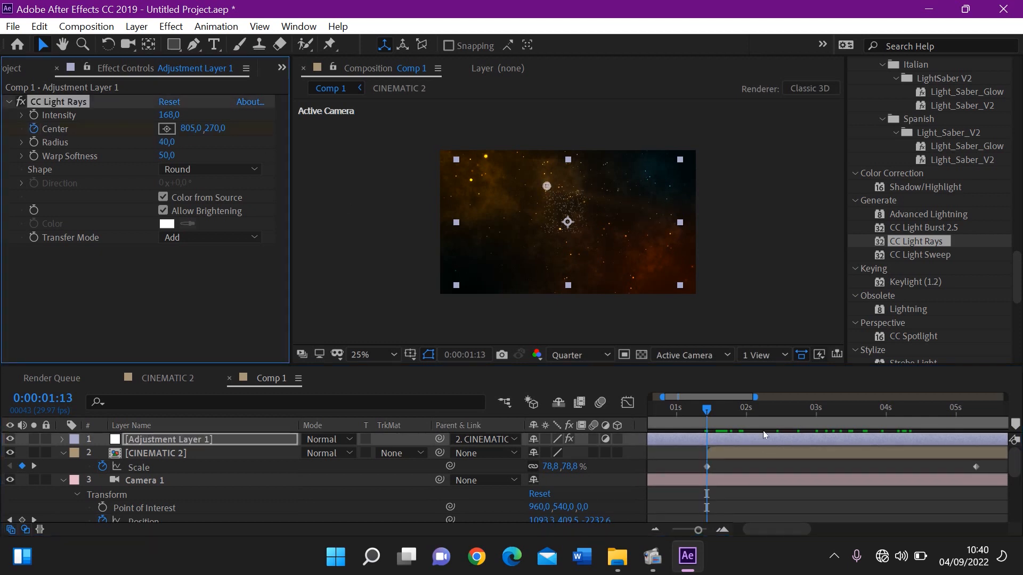
Move the CC Light Rays Center to 1105, 246 at 0:00:04:07 and preview the light sweep across the logo
drag(758, 408, 902, 416)
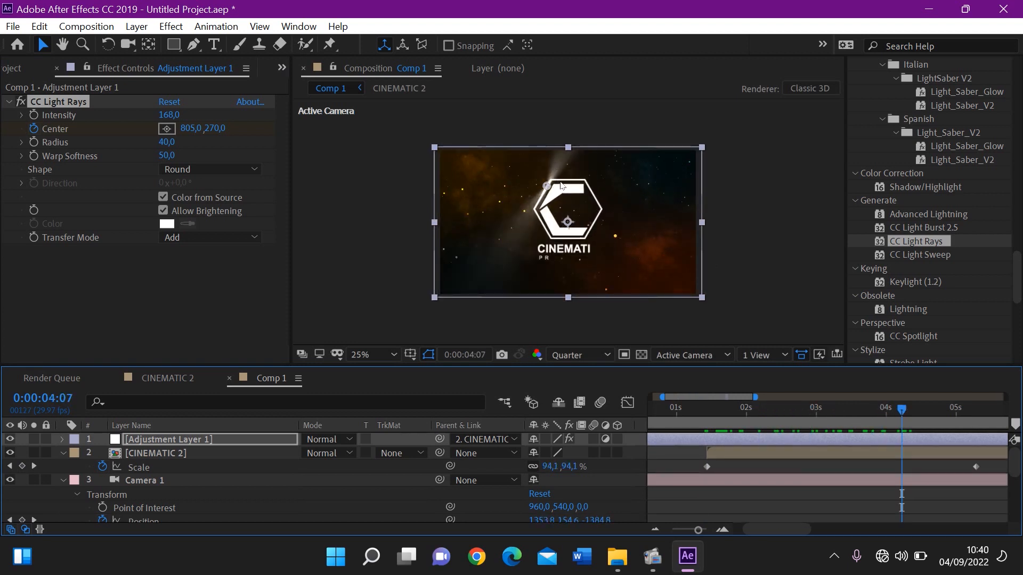
drag(547, 186, 587, 183)
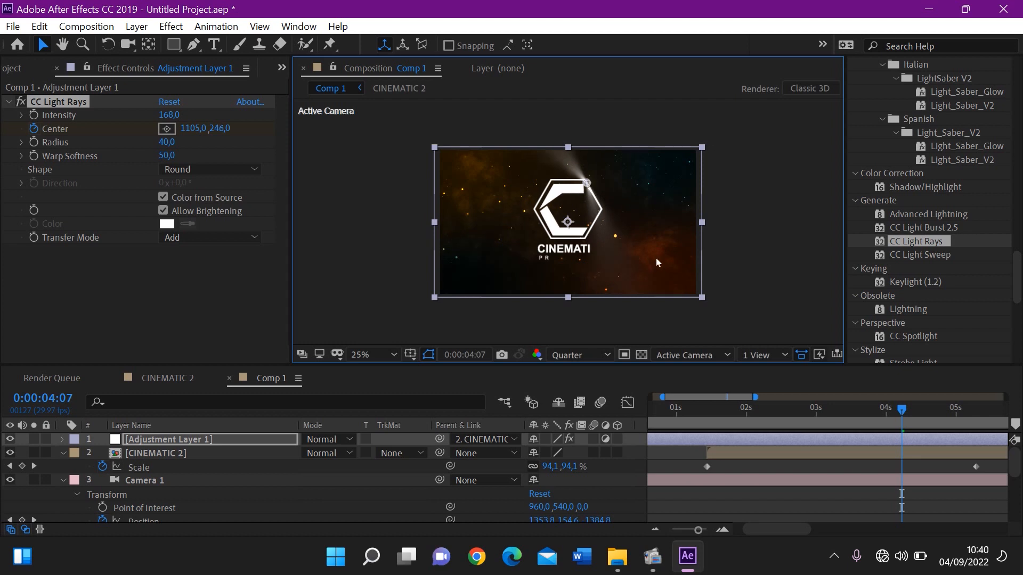
click(709, 411)
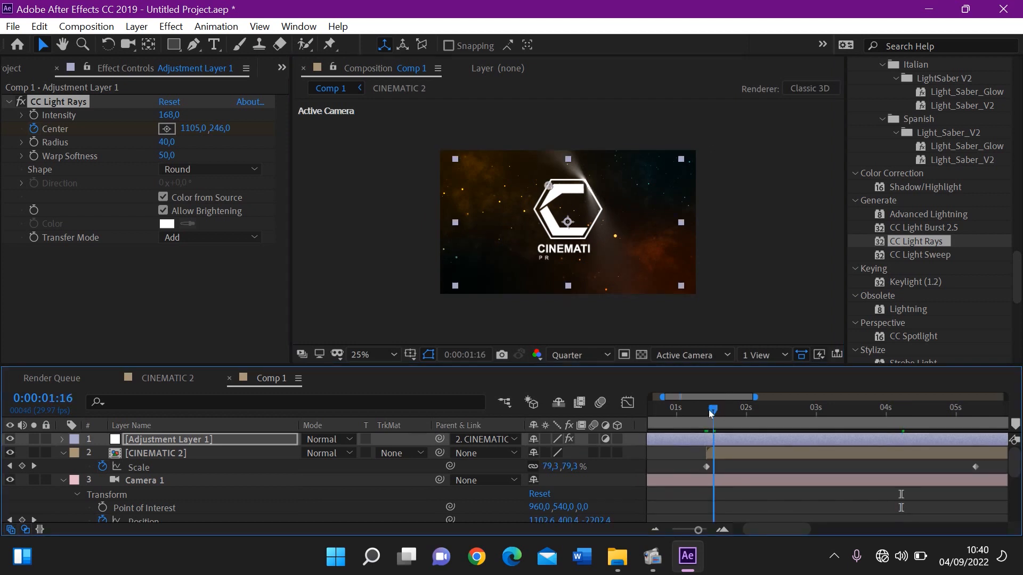
key(space)
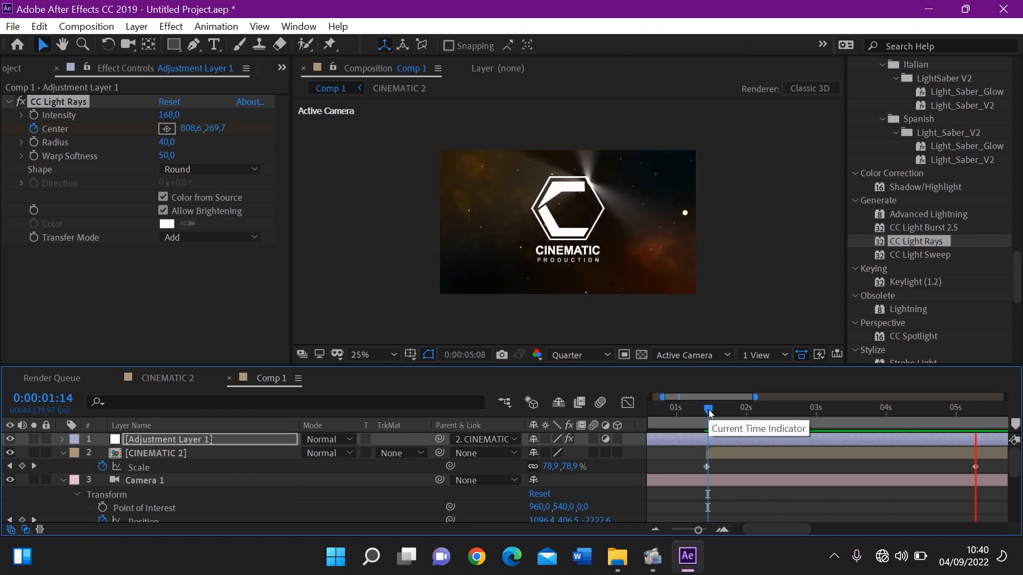
key(space)
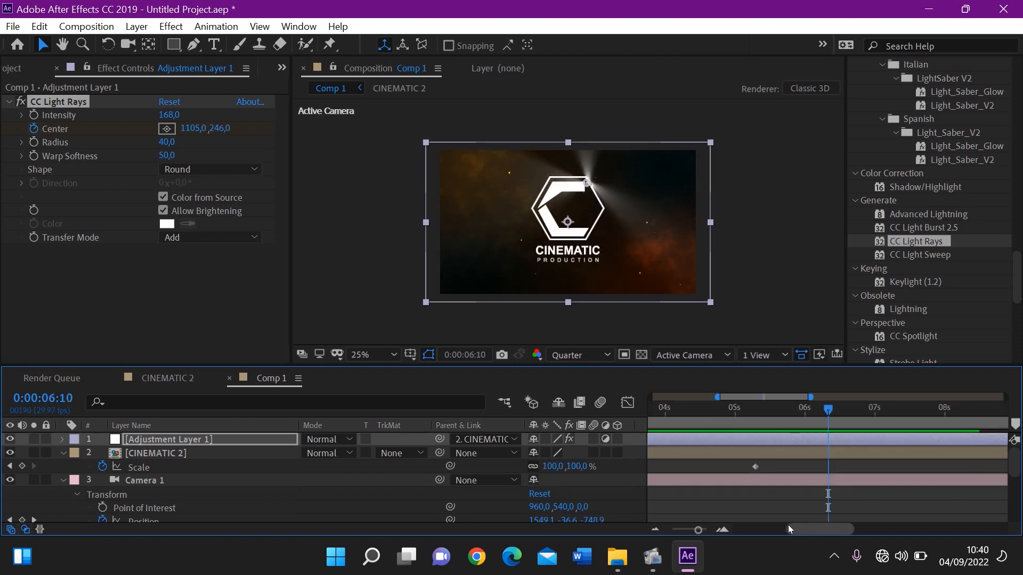
drag(795, 529, 751, 531)
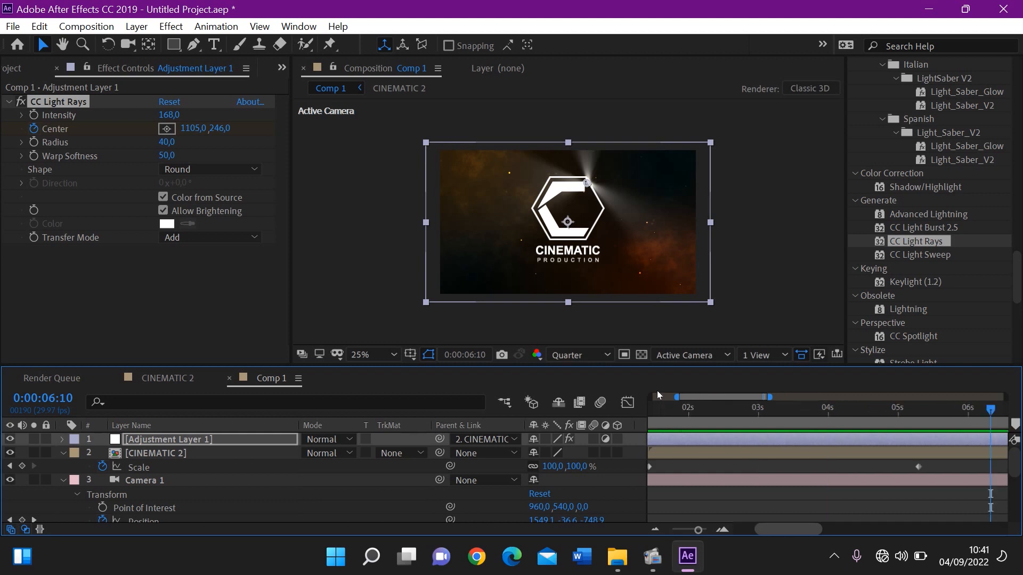
click(665, 415)
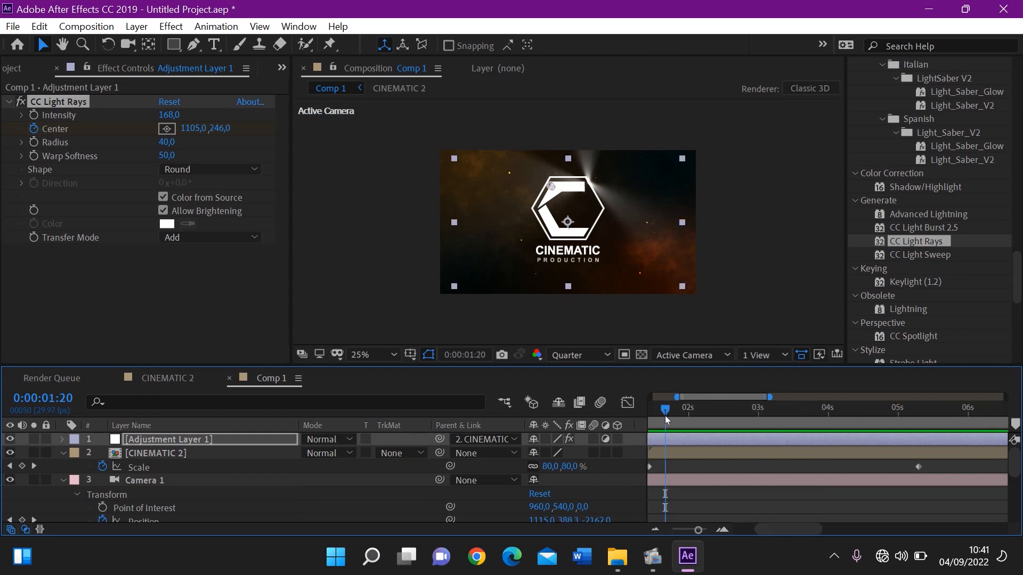
key(space)
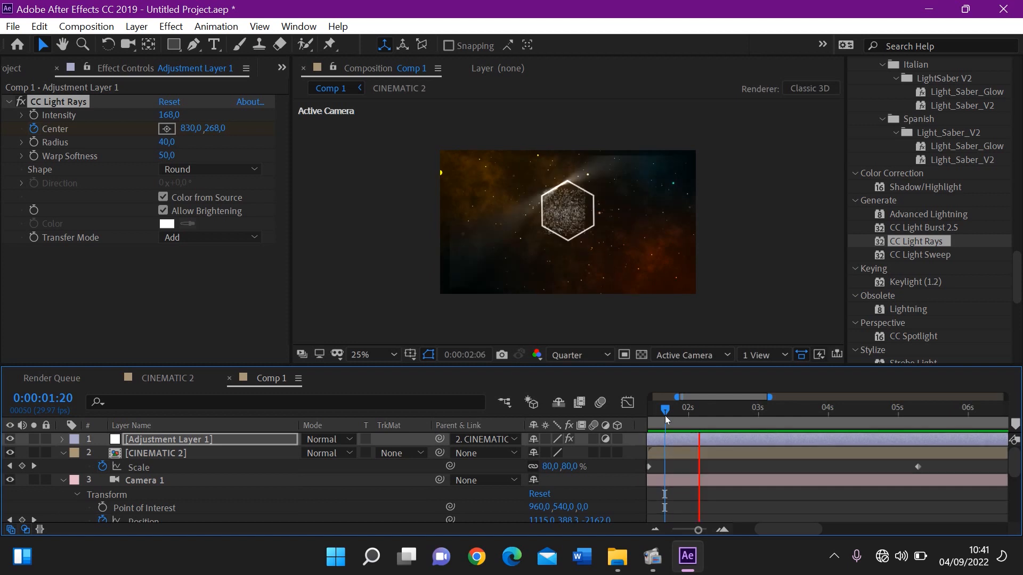
key(space)
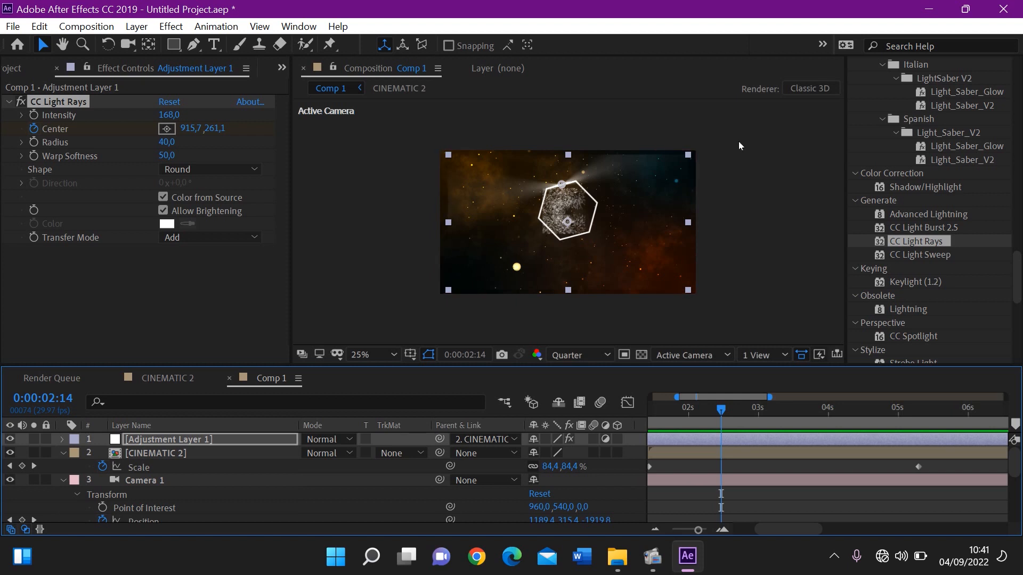
Scale up the adjustment layer slightly past the composition edges at 0:00:02:14 and play back the animation
click(688, 157)
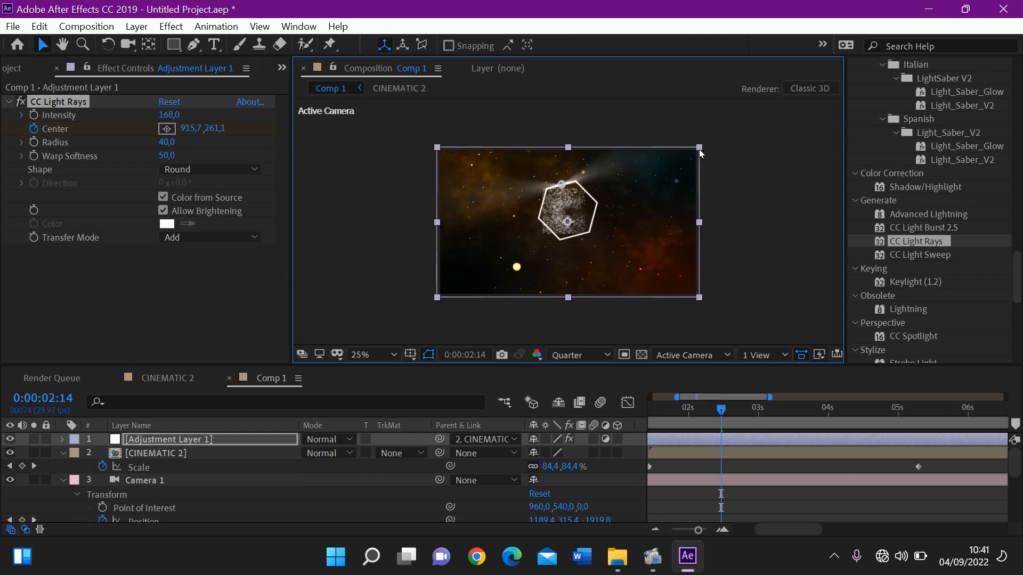
drag(699, 149, 699, 150)
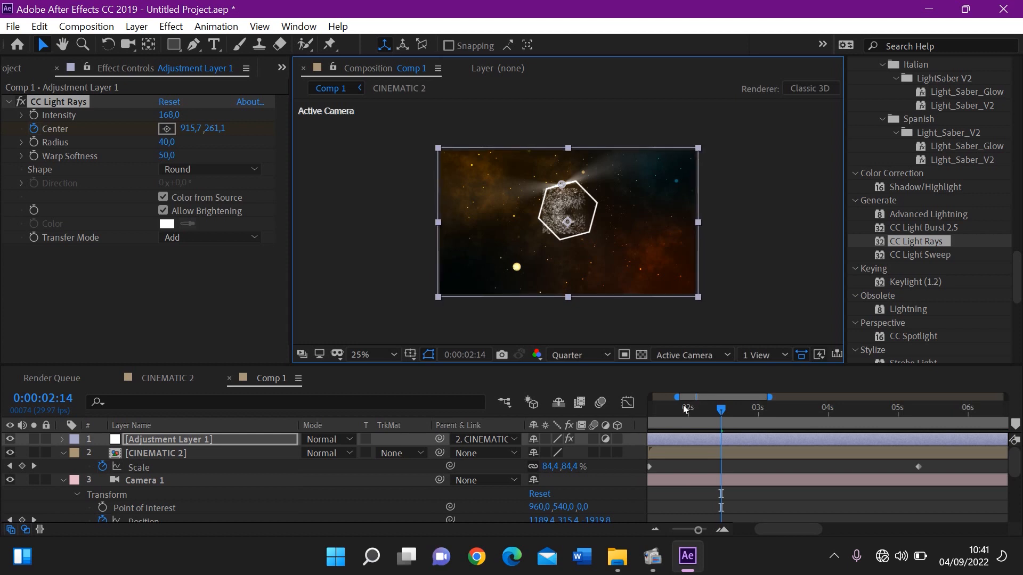
drag(687, 410, 677, 410)
key(space)
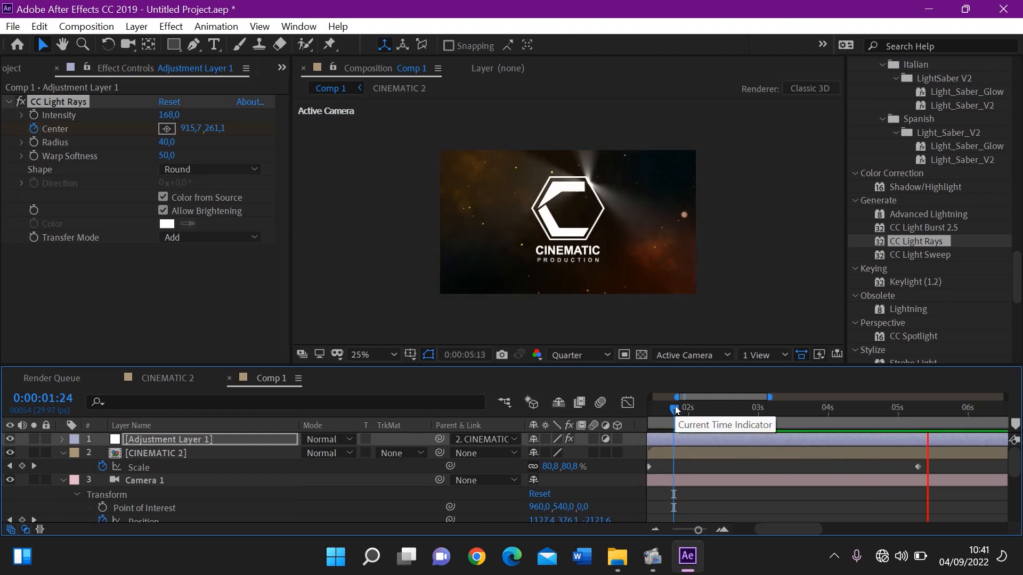
Trim the adjustment layer to start at 0:00:01:13 together with the CINEMATIC 2 layer, and preview it
drag(676, 406, 702, 424)
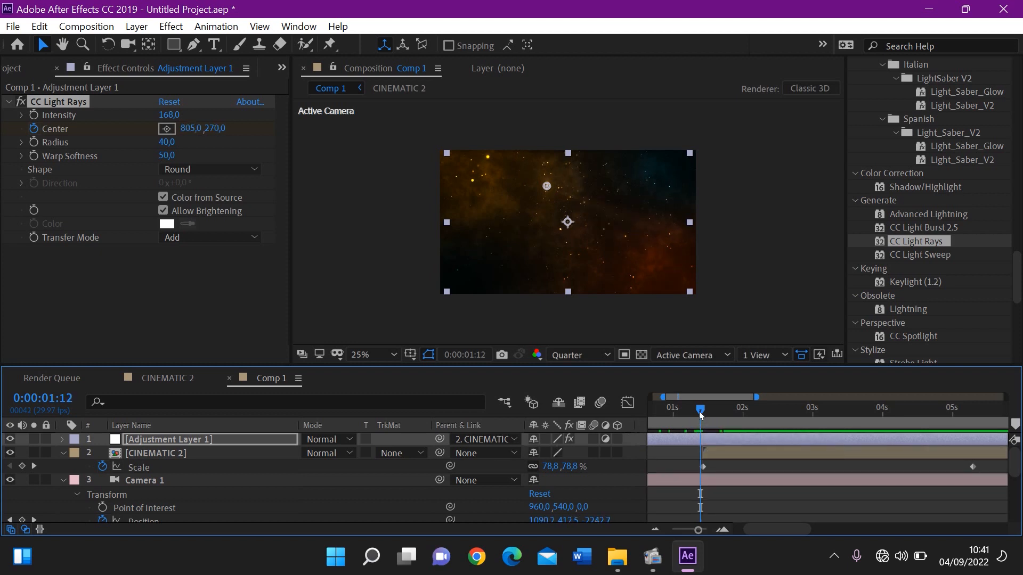
drag(701, 416, 703, 414)
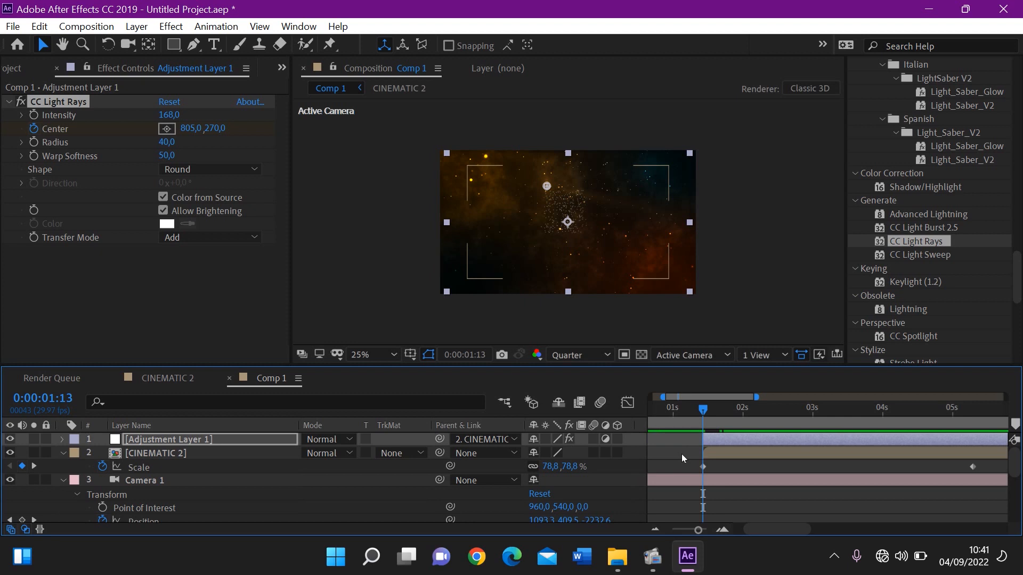
key(space)
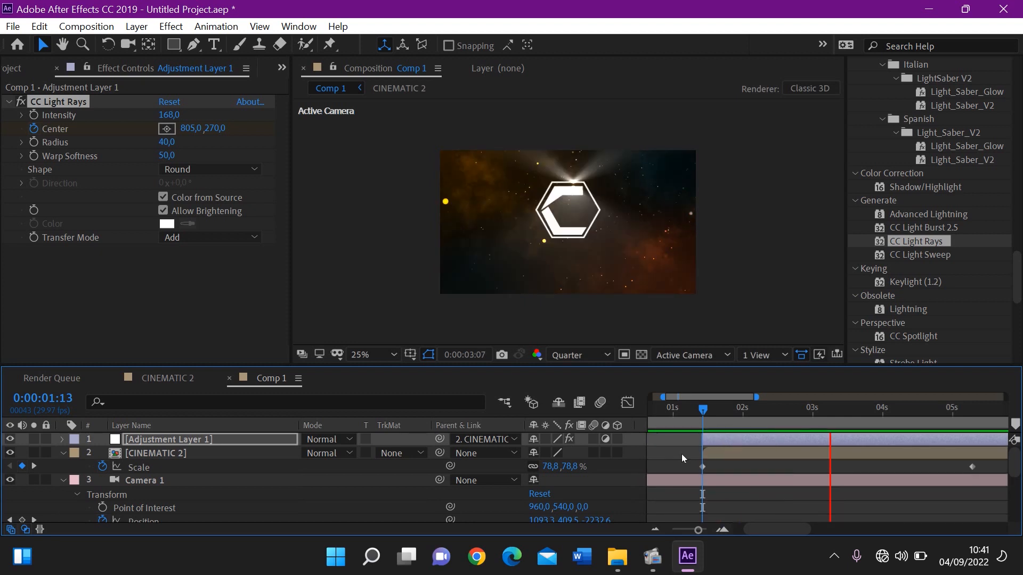
key(space)
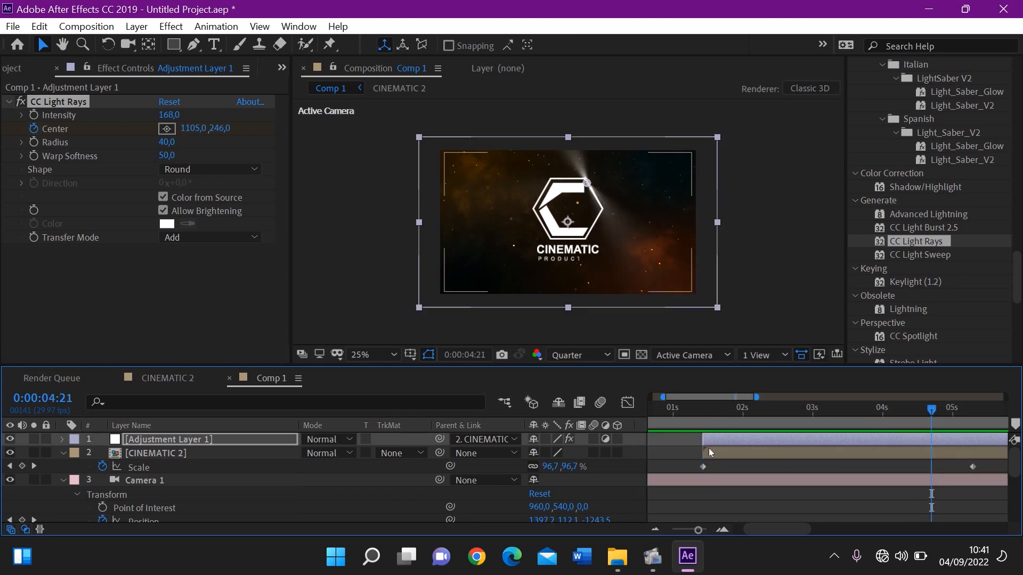
Keyframe the CC Light Rays Intensity at 168 at 0:00:04:22 and at 0 at 0:00:05:09
click(724, 418)
drag(733, 417, 932, 417)
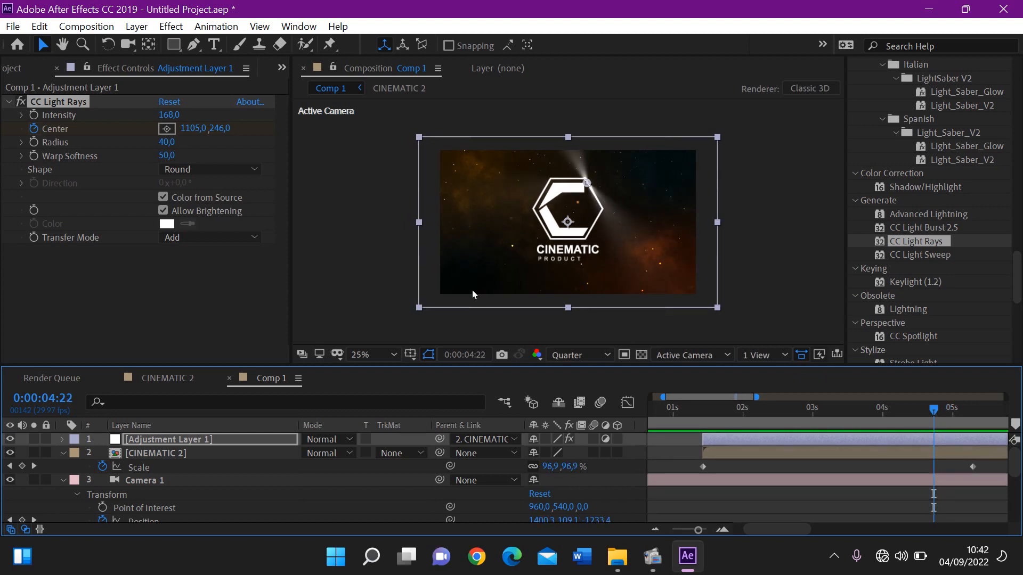
click(34, 115)
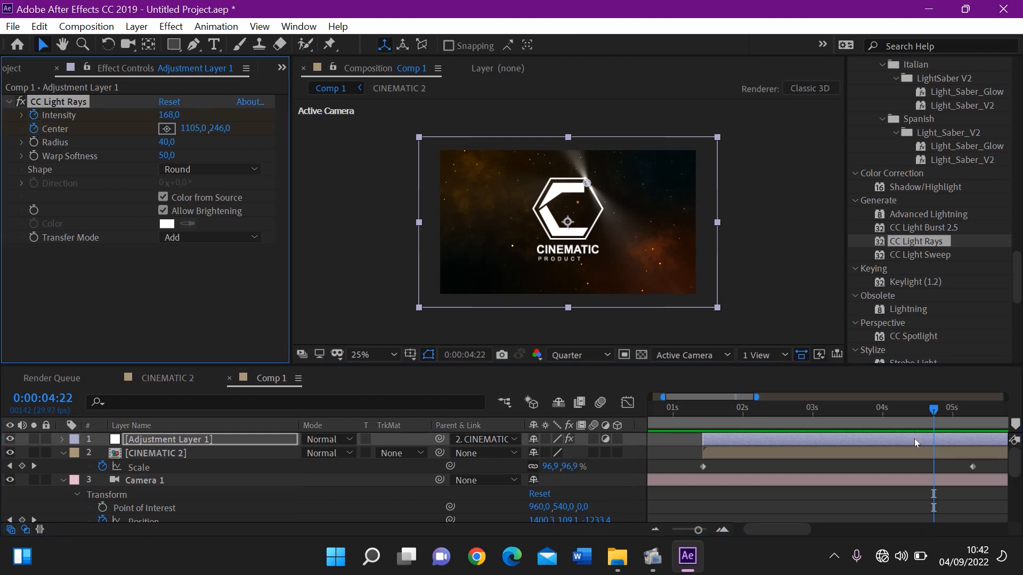
drag(941, 414, 973, 413)
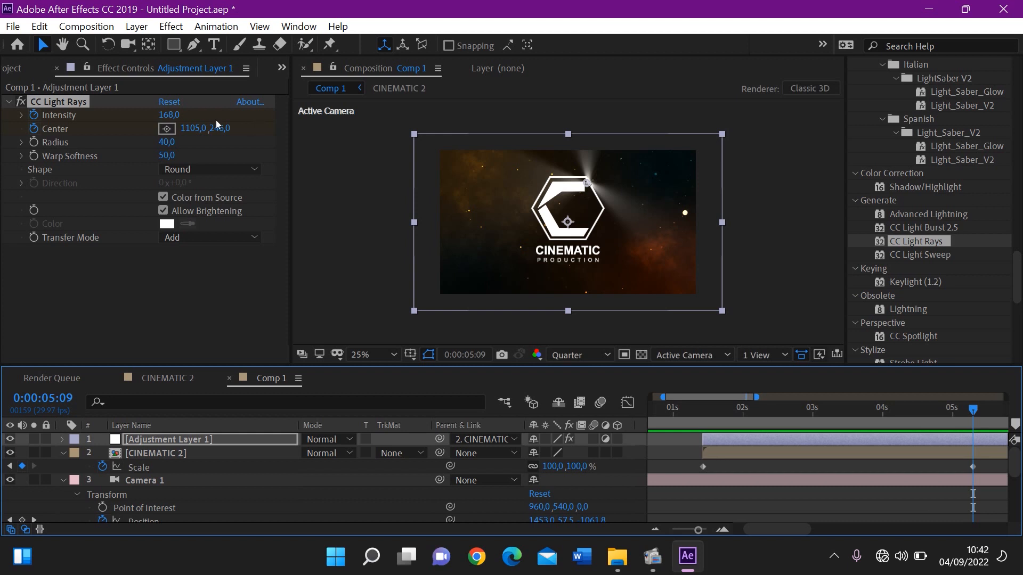
click(169, 115)
text(0)
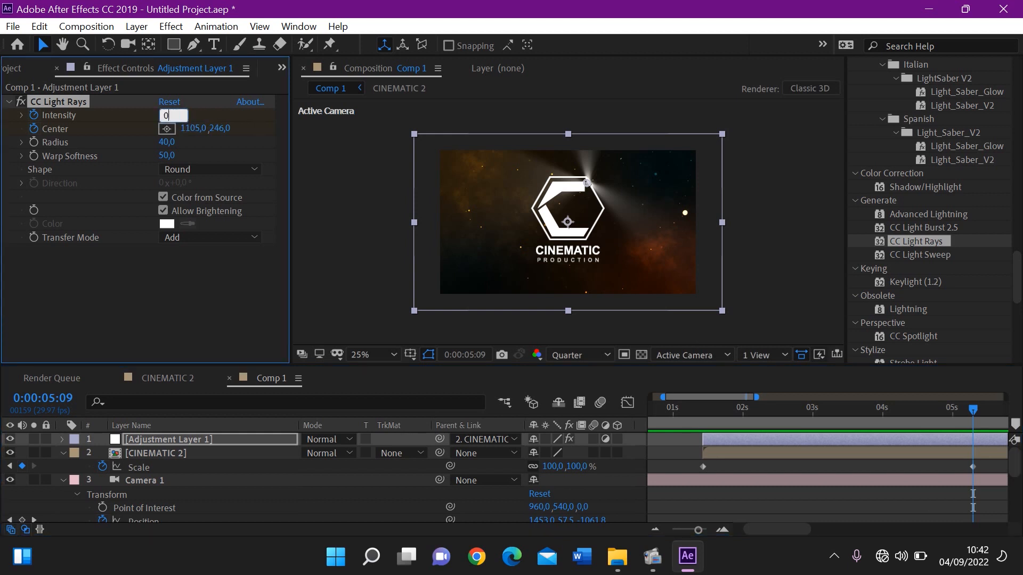
key(Return)
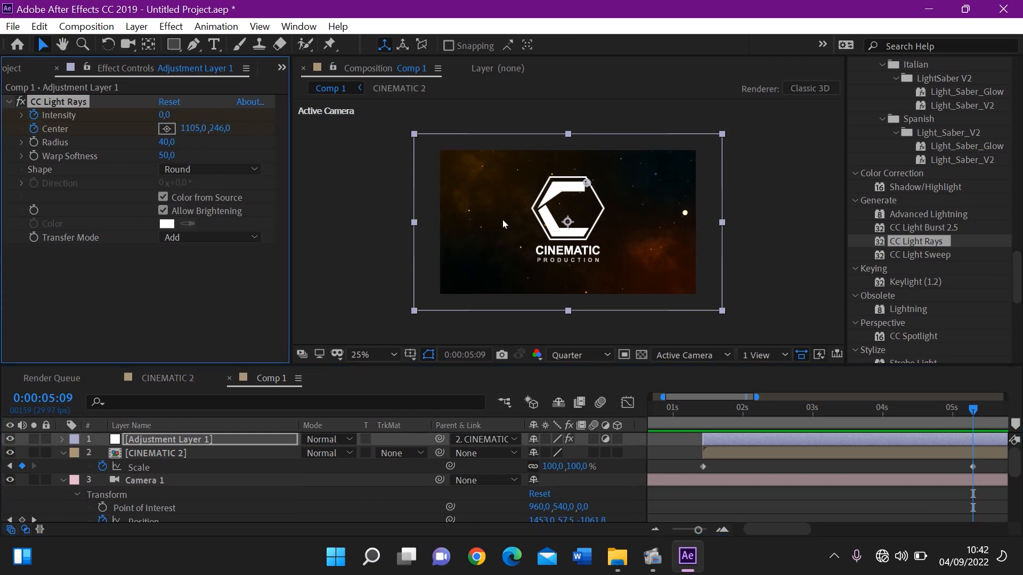
Preview the logo animation to check the light rays' sweep and fade-out
click(881, 413)
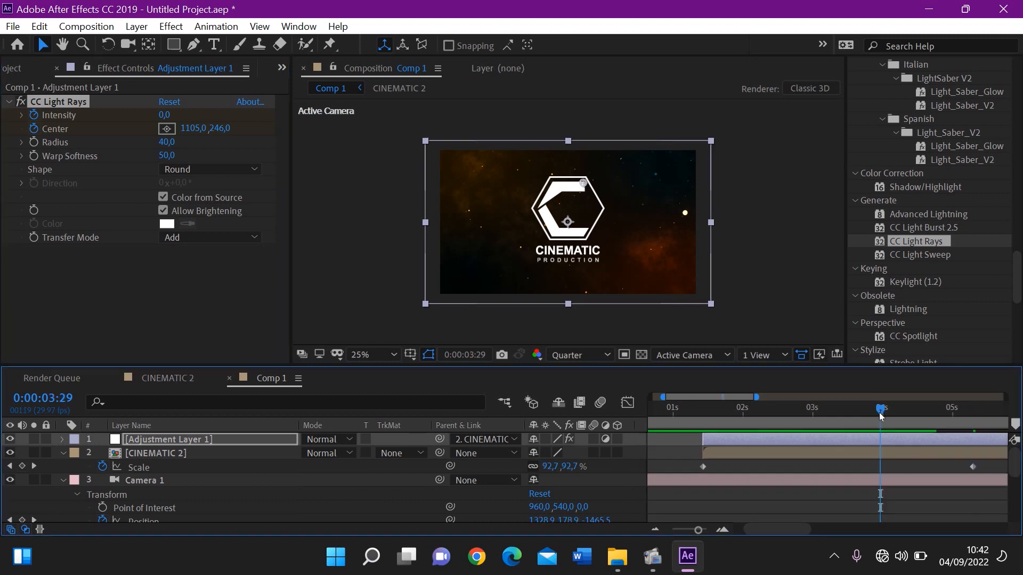
key(space)
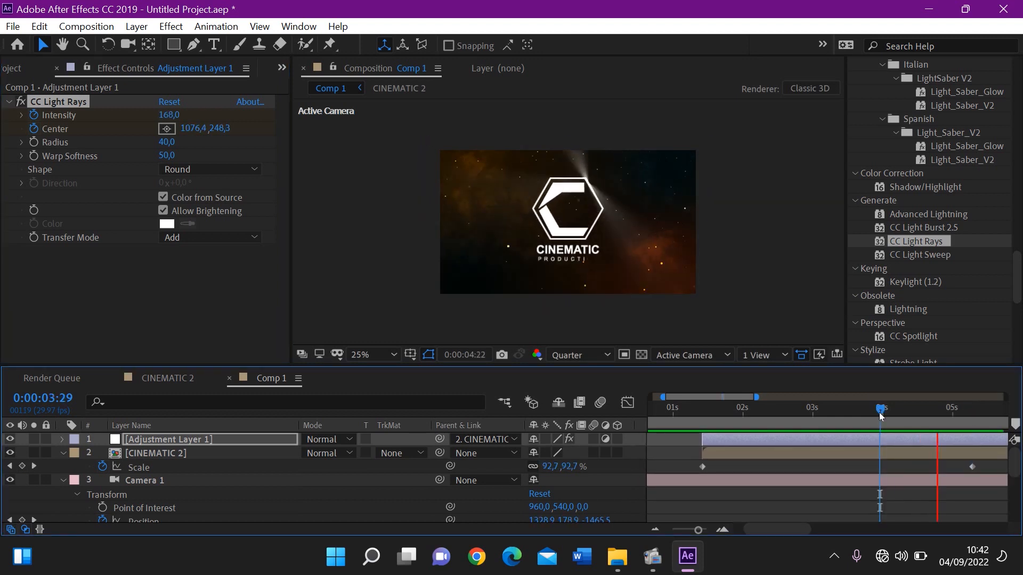
click(807, 414)
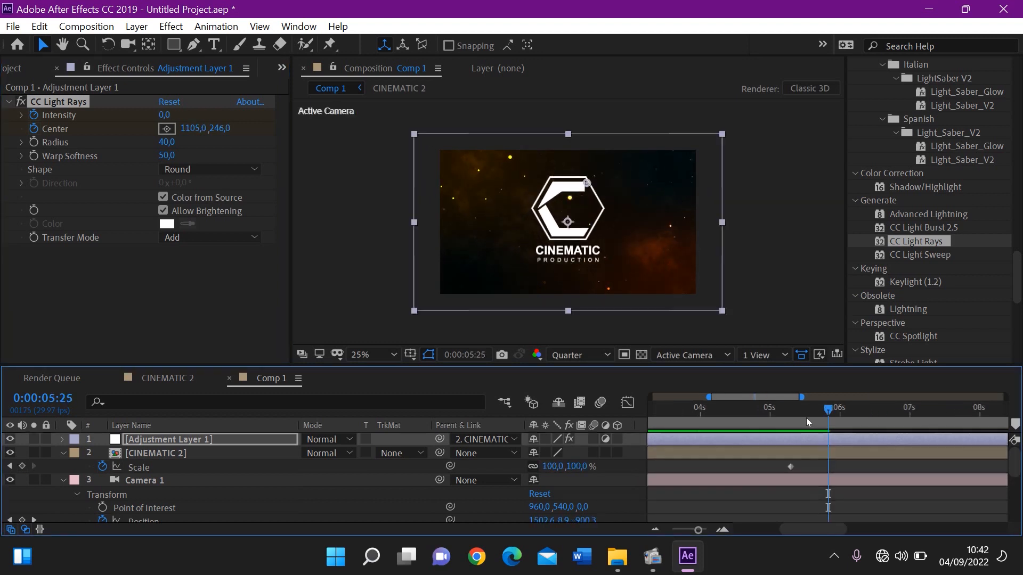
drag(764, 413, 680, 417)
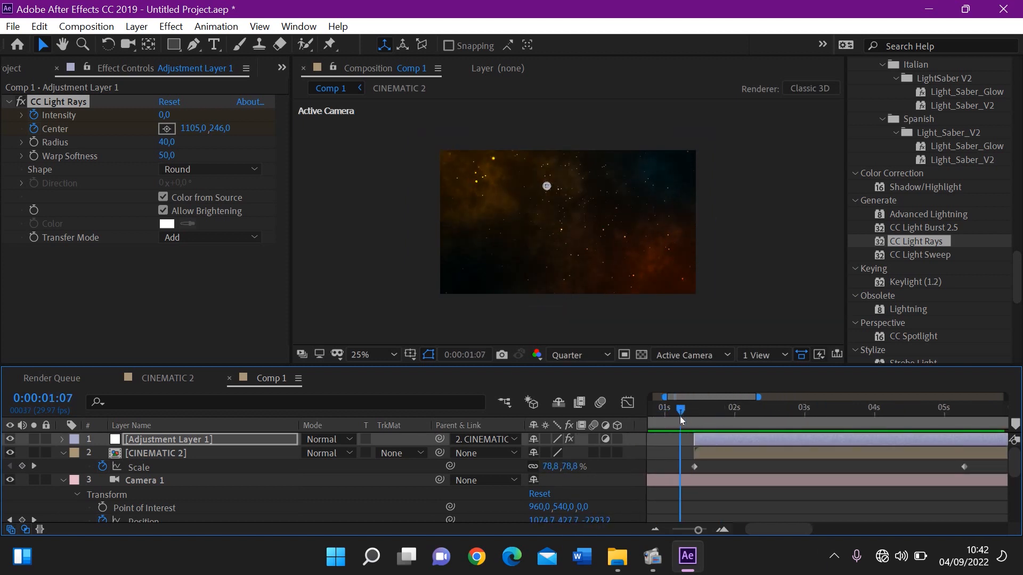
key(space)
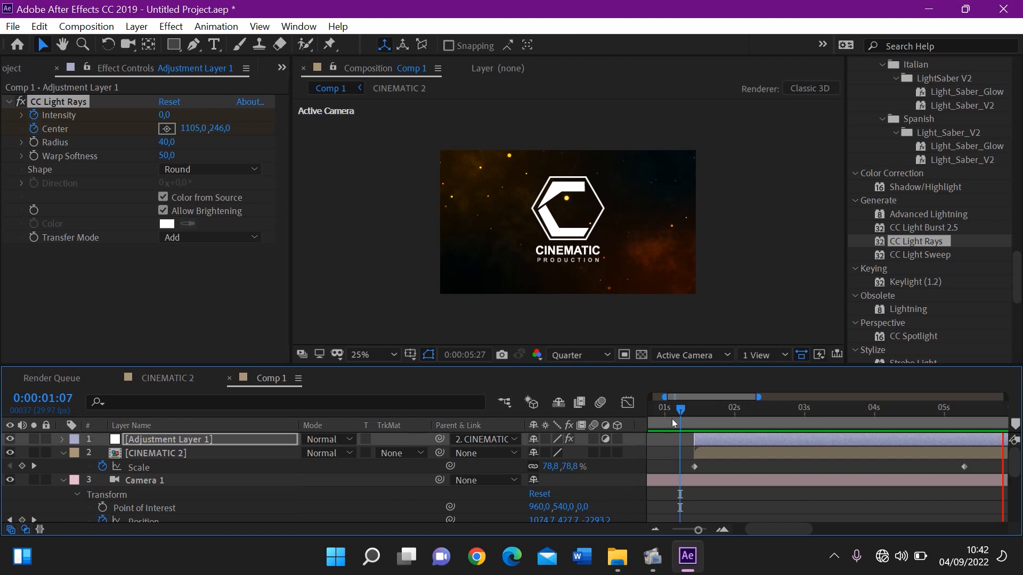
key(space)
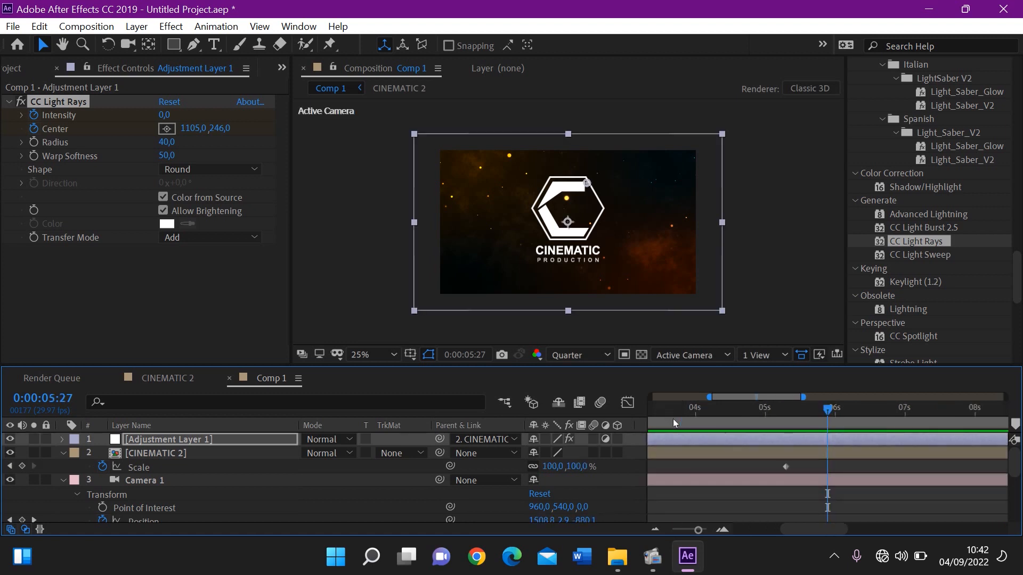
key(space)
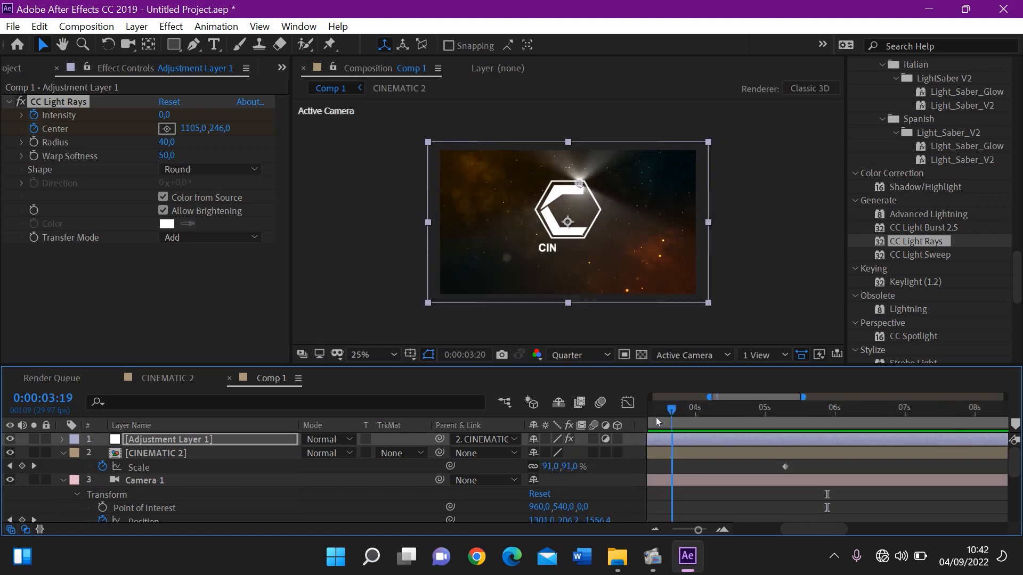
Try the Color Burn blending mode on the CINEMATIC 2 layer at 0:00:01:27
click(341, 452)
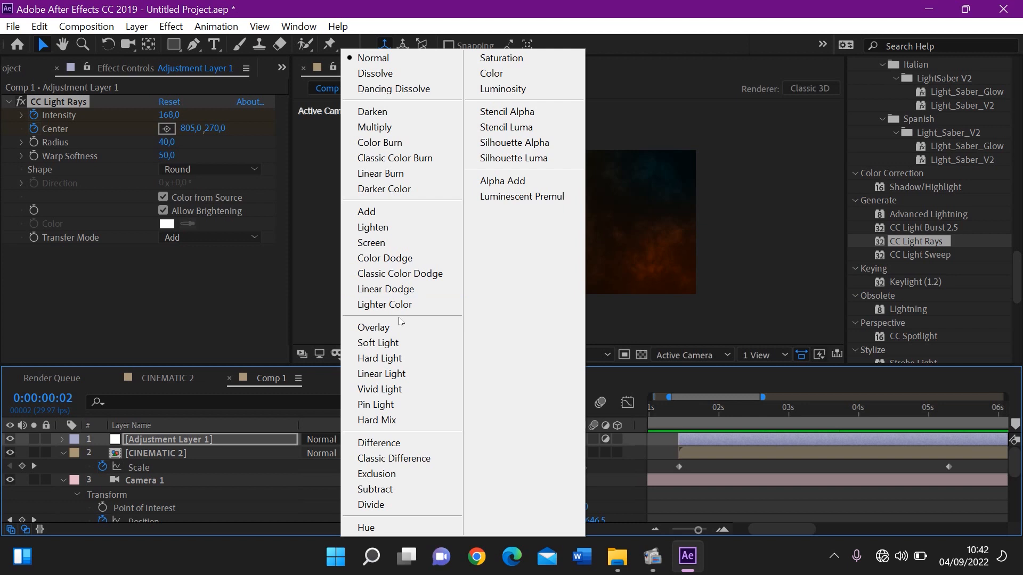
click(712, 412)
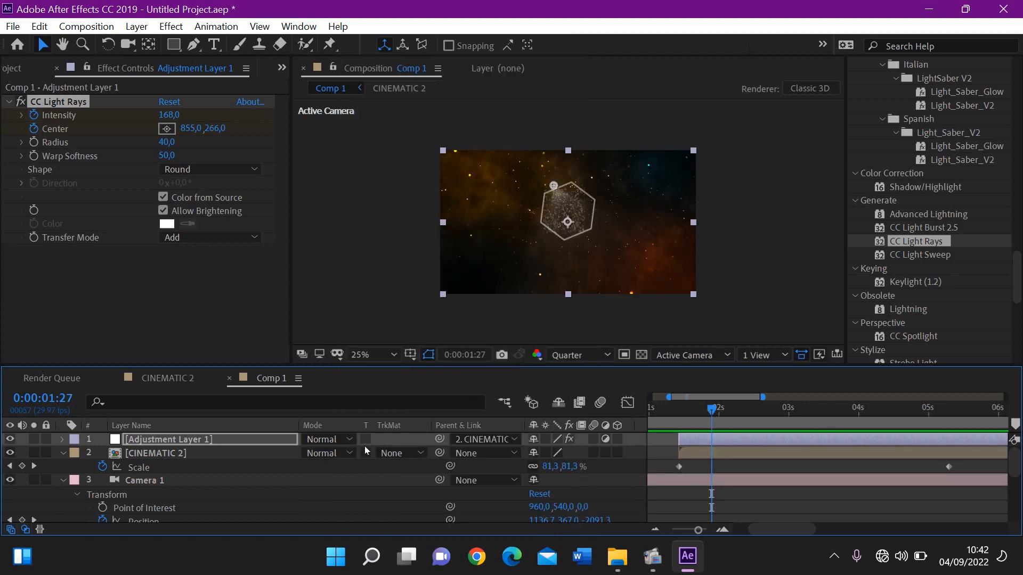
click(322, 445)
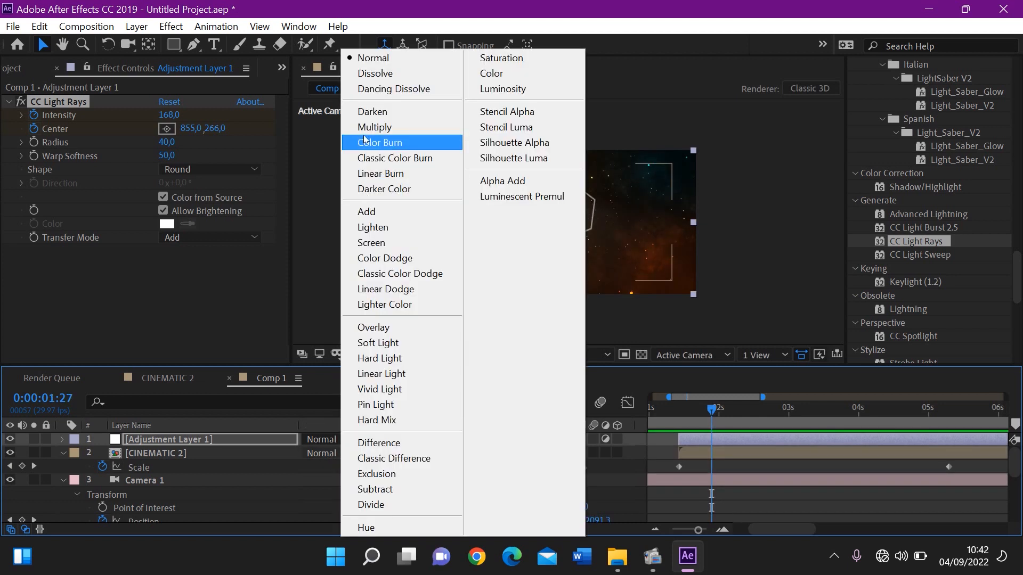
click(365, 140)
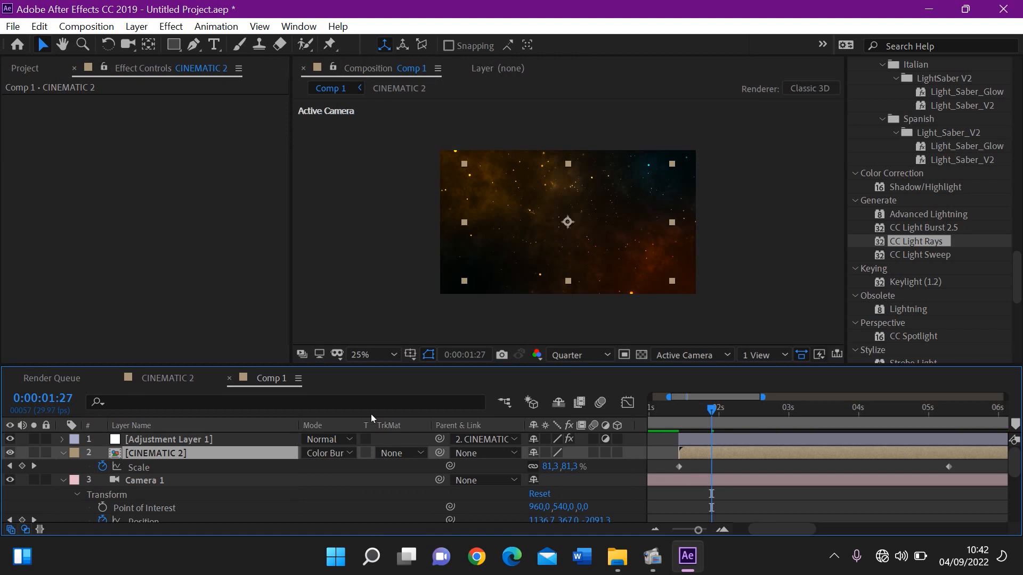
Set the CINEMATIC 2 layer's blending mode to Screen and preview the logo animation from 0:00:01:11
click(326, 454)
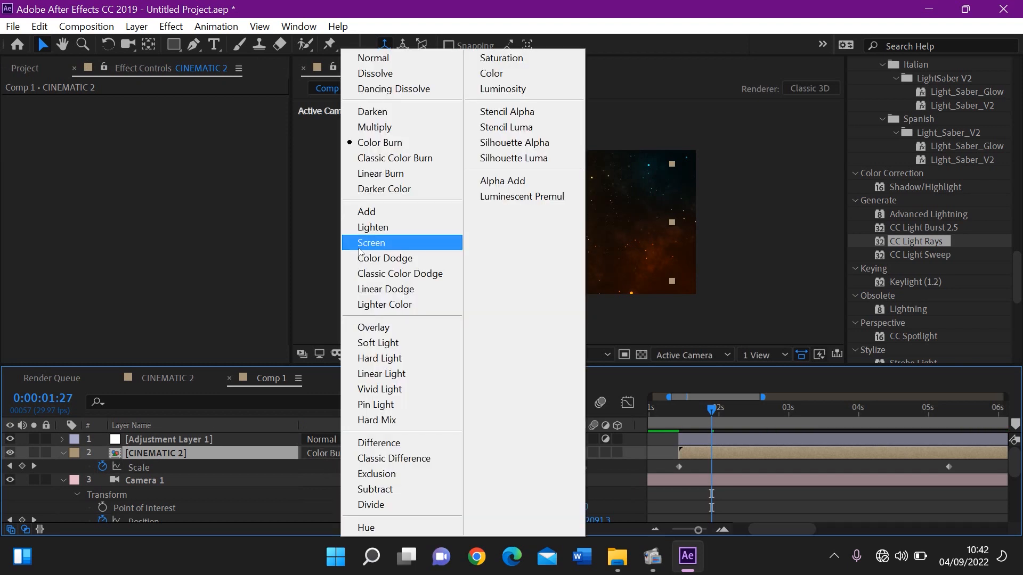
click(360, 244)
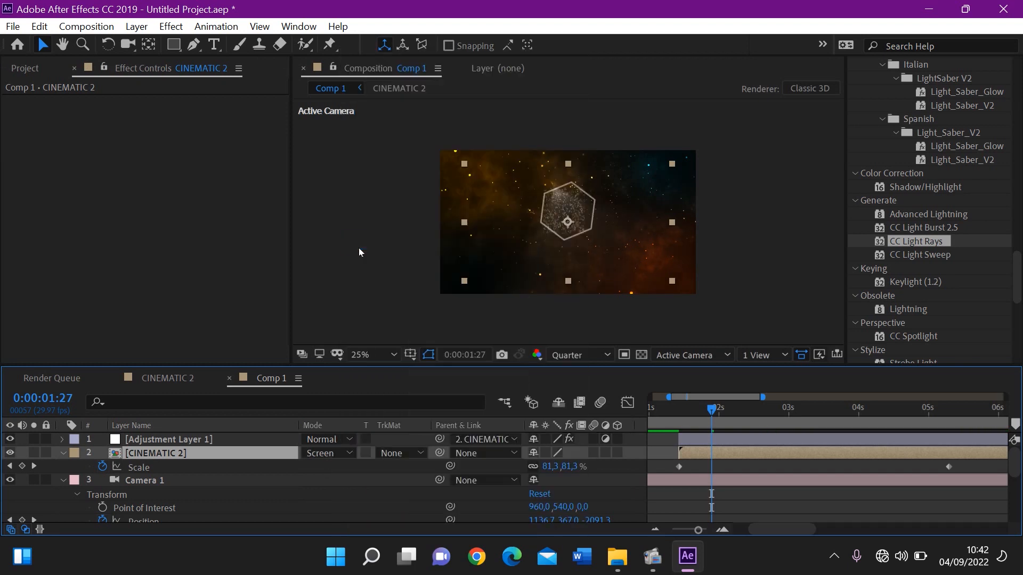
click(328, 452)
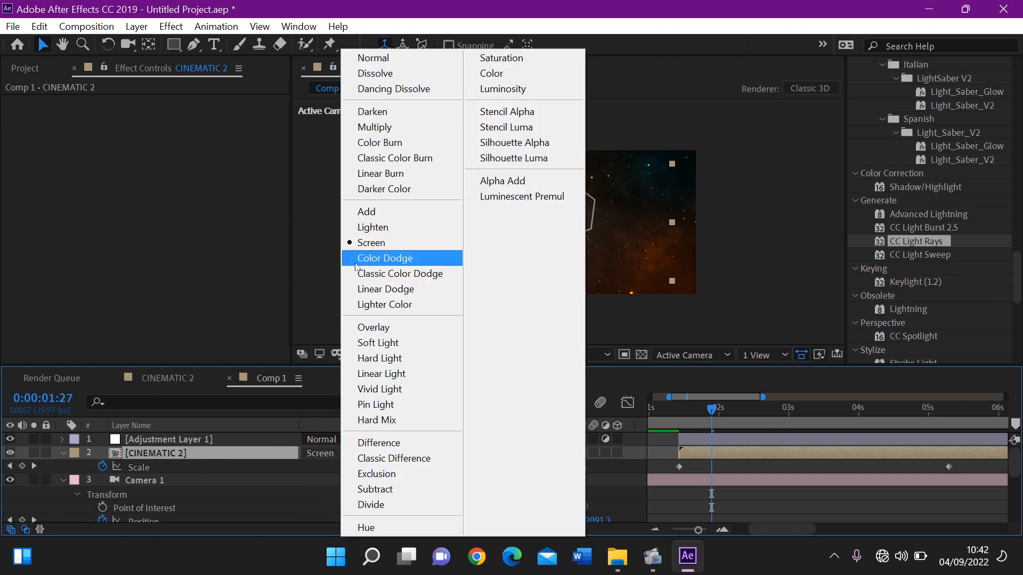
click(356, 243)
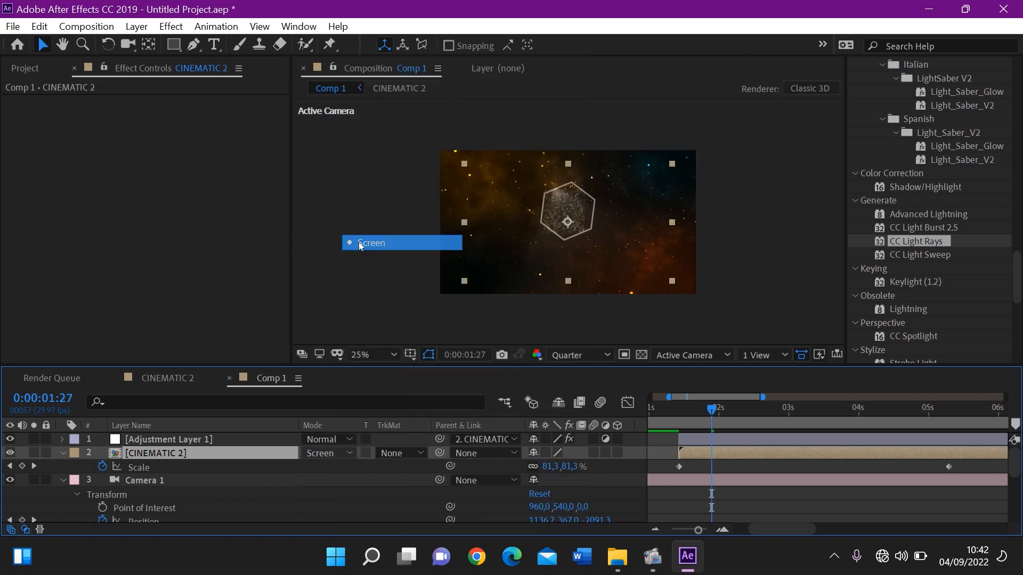
click(676, 426)
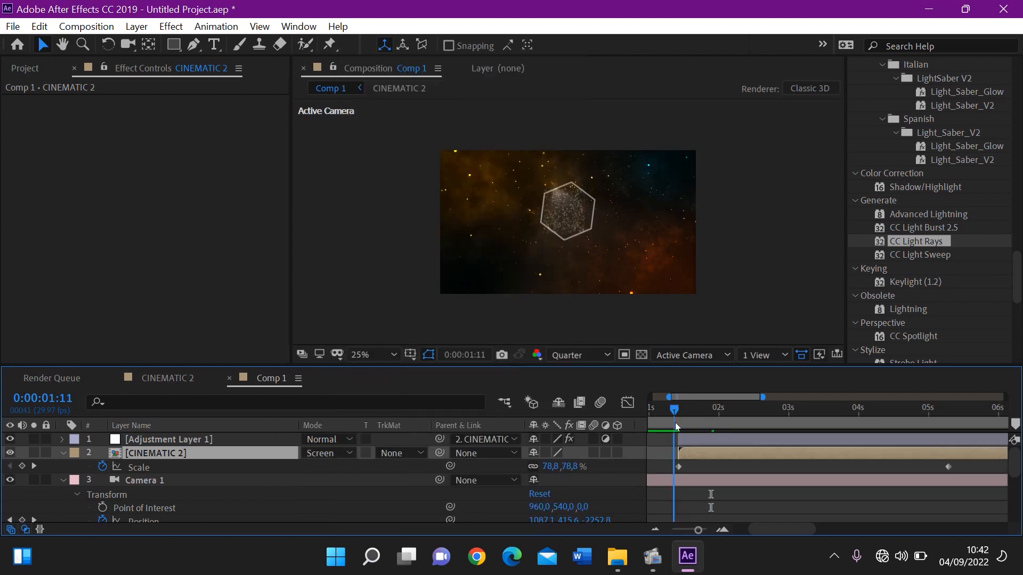
key(space)
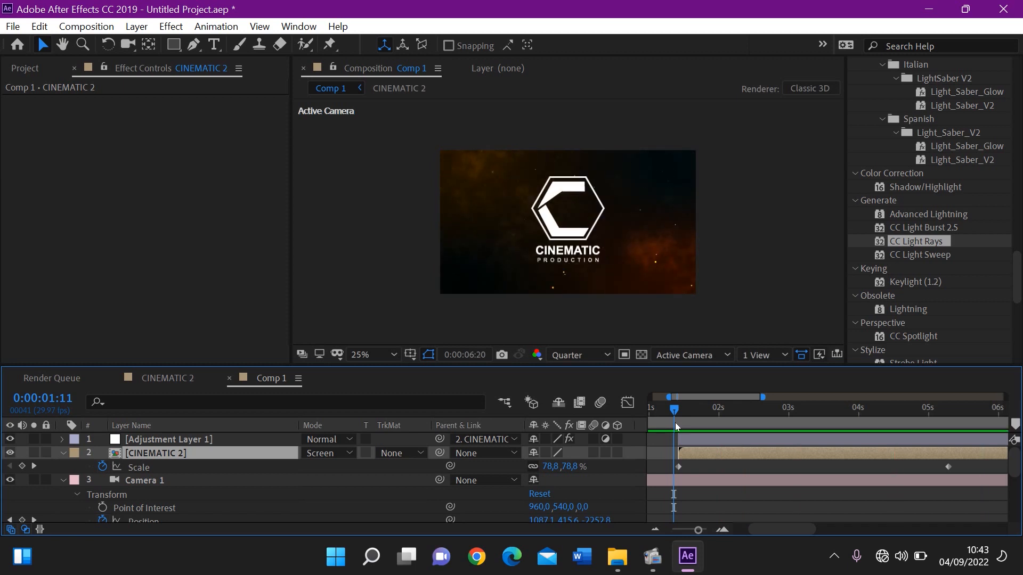
key(space)
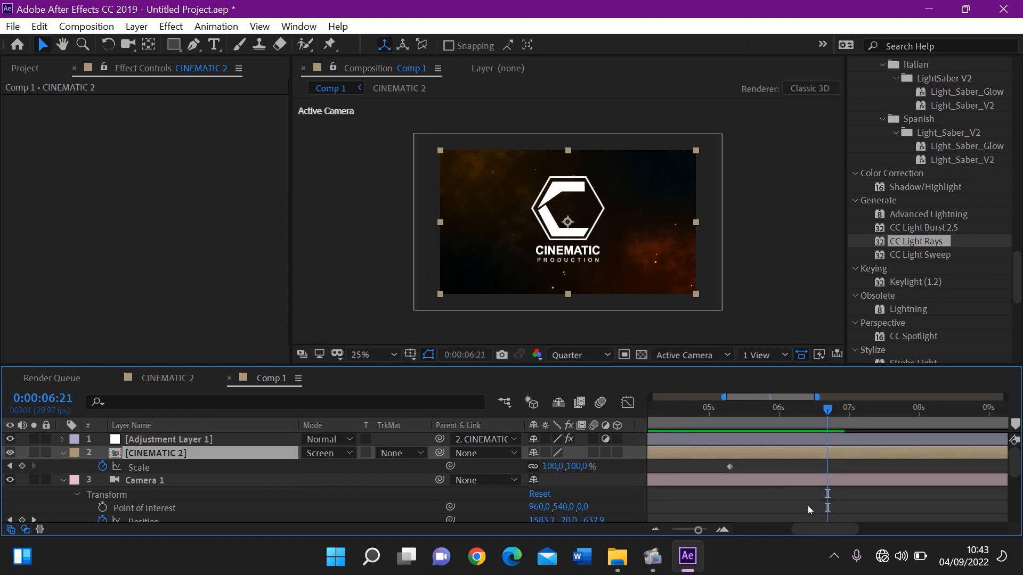
drag(812, 533, 693, 523)
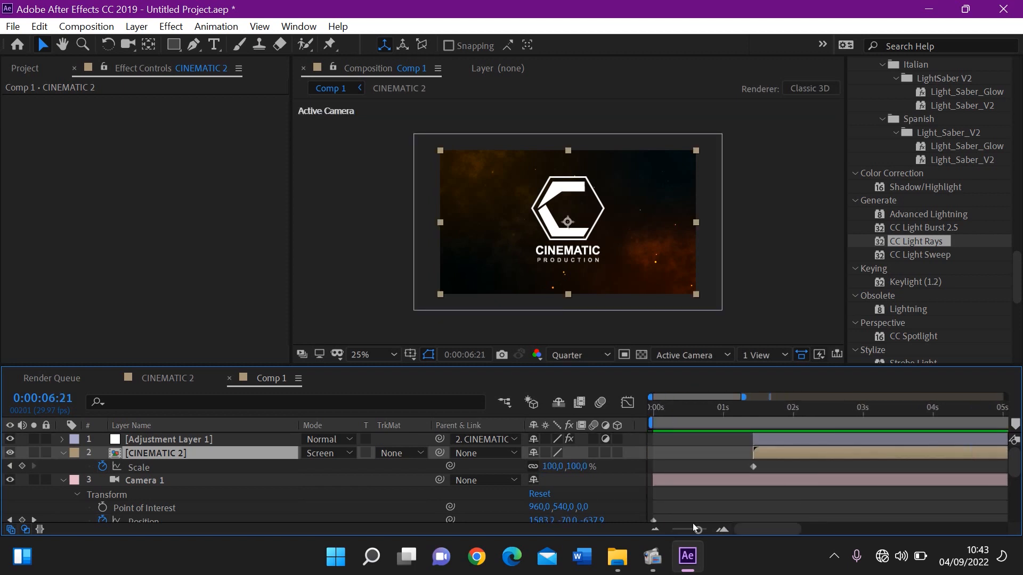
click(671, 406)
click(654, 407)
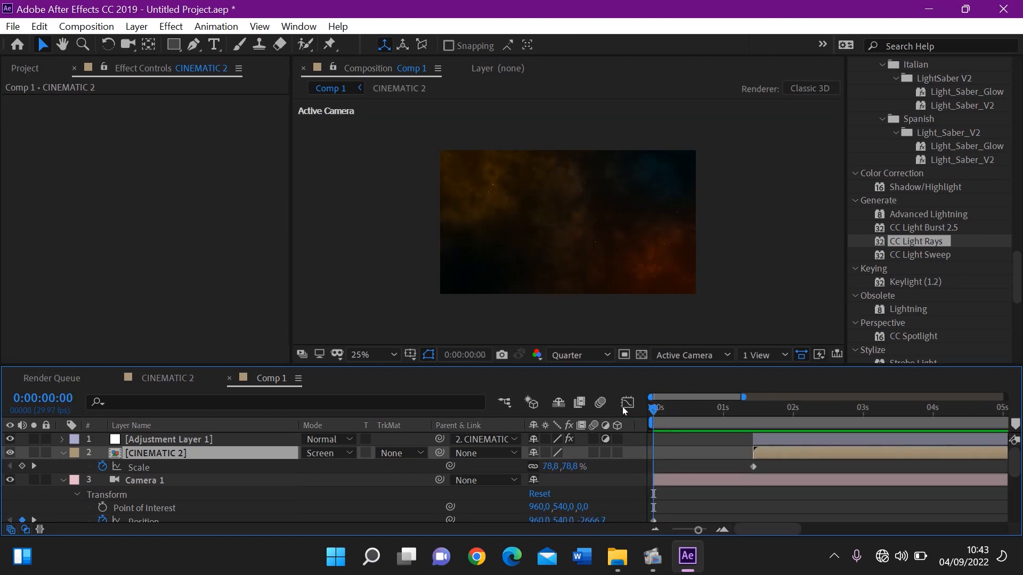
click(263, 431)
click(263, 440)
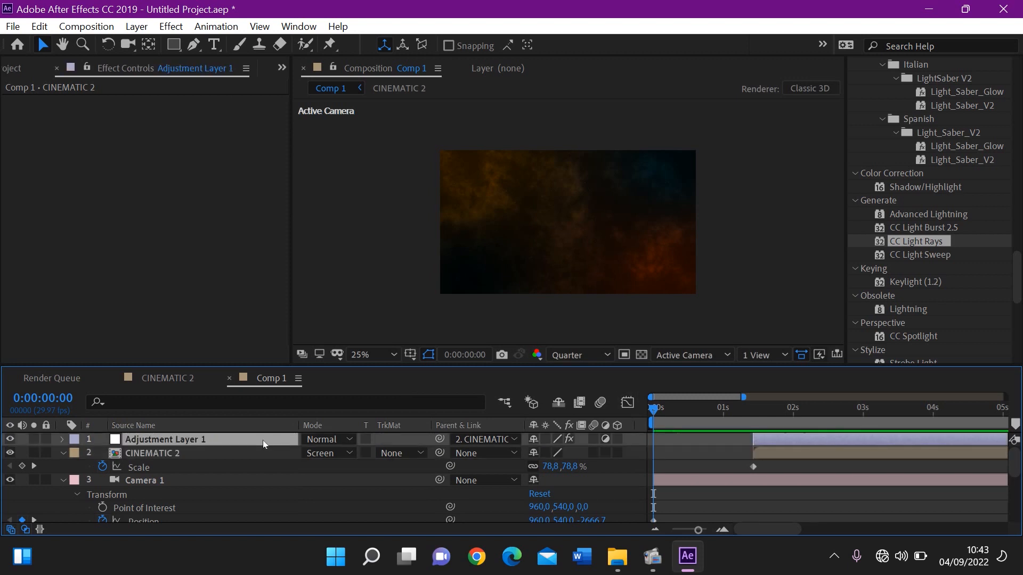
right_click(382, 440)
mouse_move(436, 254)
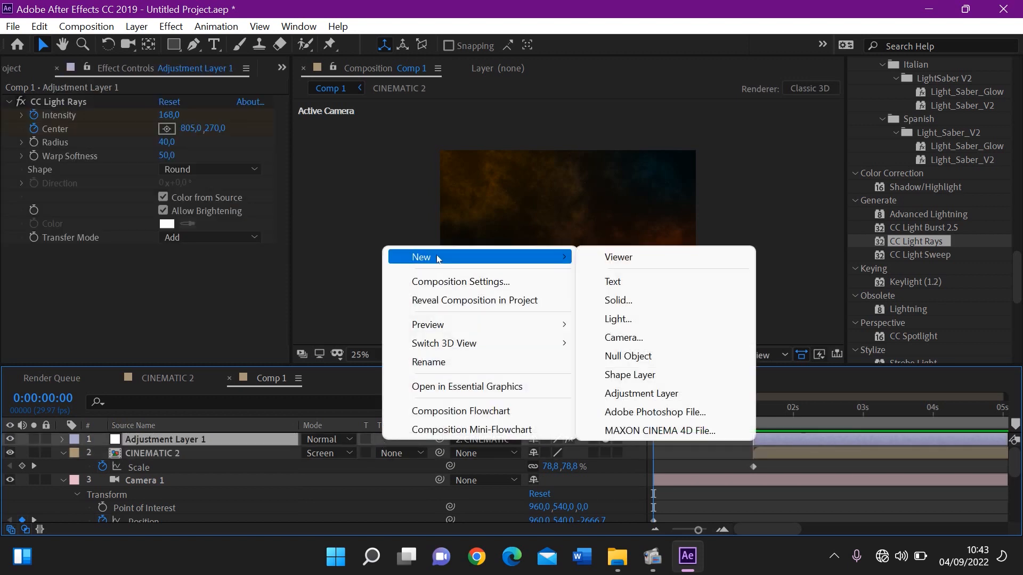
click(628, 301)
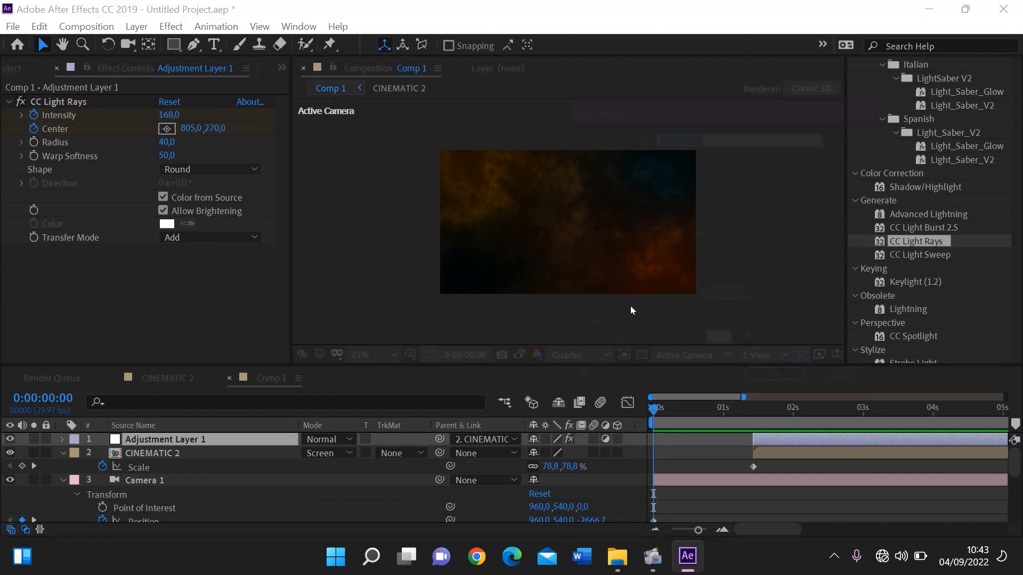
click(717, 353)
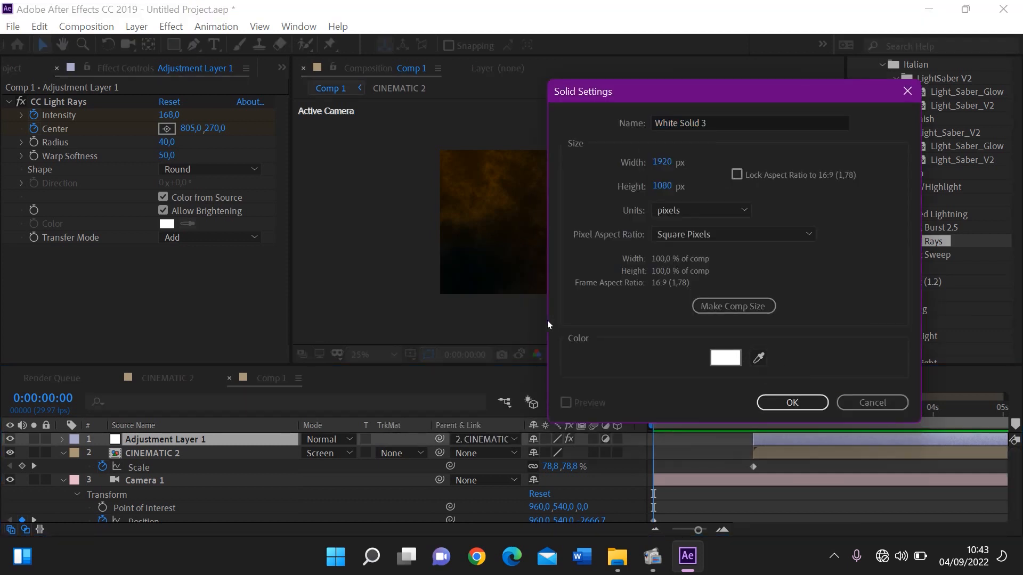
click(201, 299)
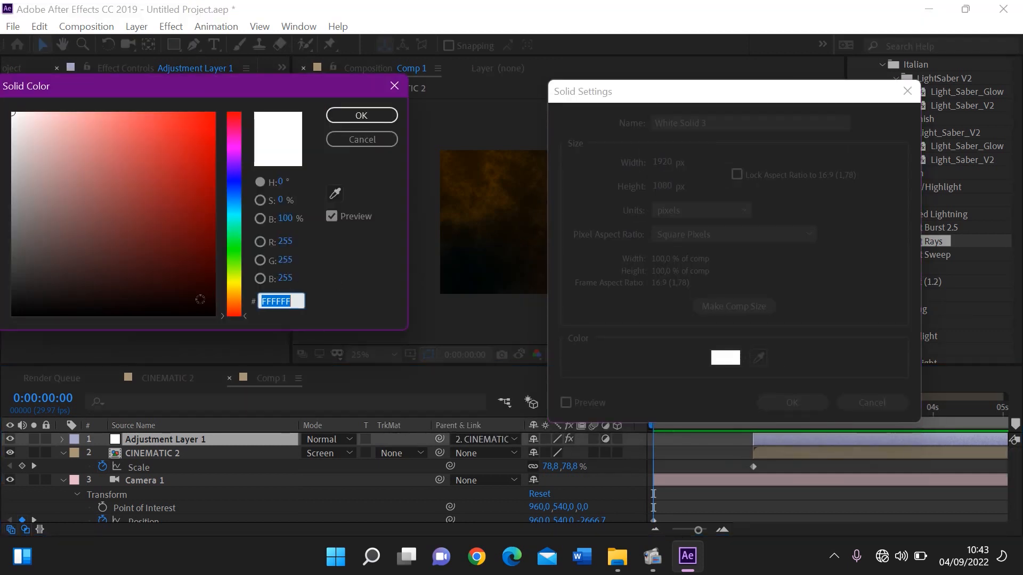
drag(218, 315, 222, 328)
key(Return)
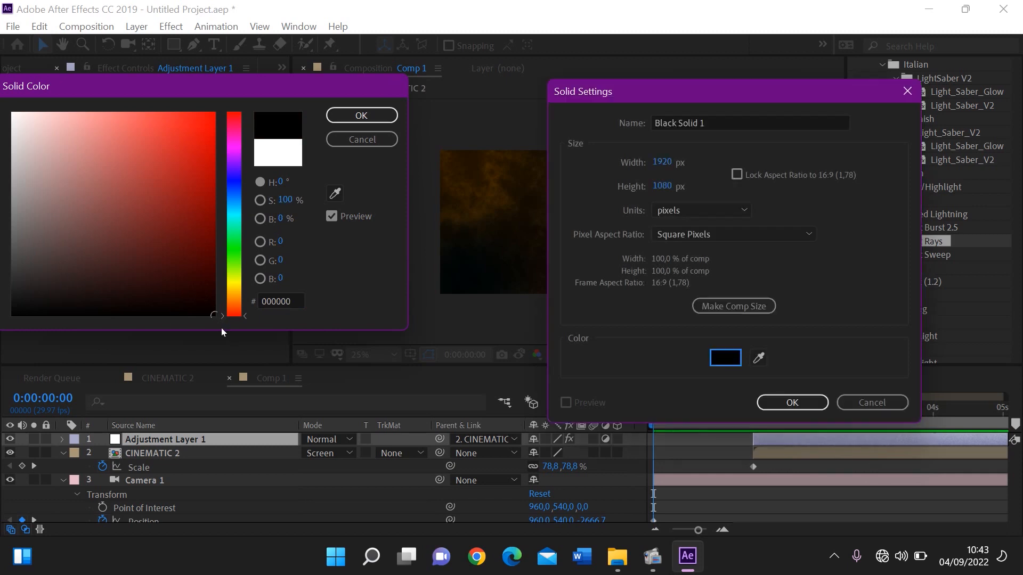
key(Return)
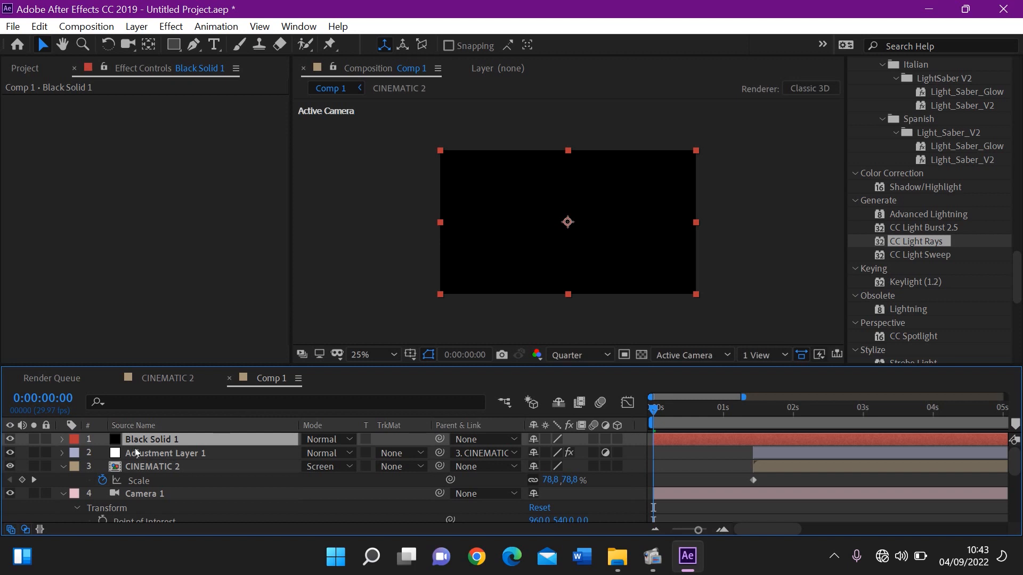
Keyframe the black solid's Opacity at 100% at 0:00:00:00 and 0% at 0:00:00:21, and preview the fade
key(t)
click(103, 454)
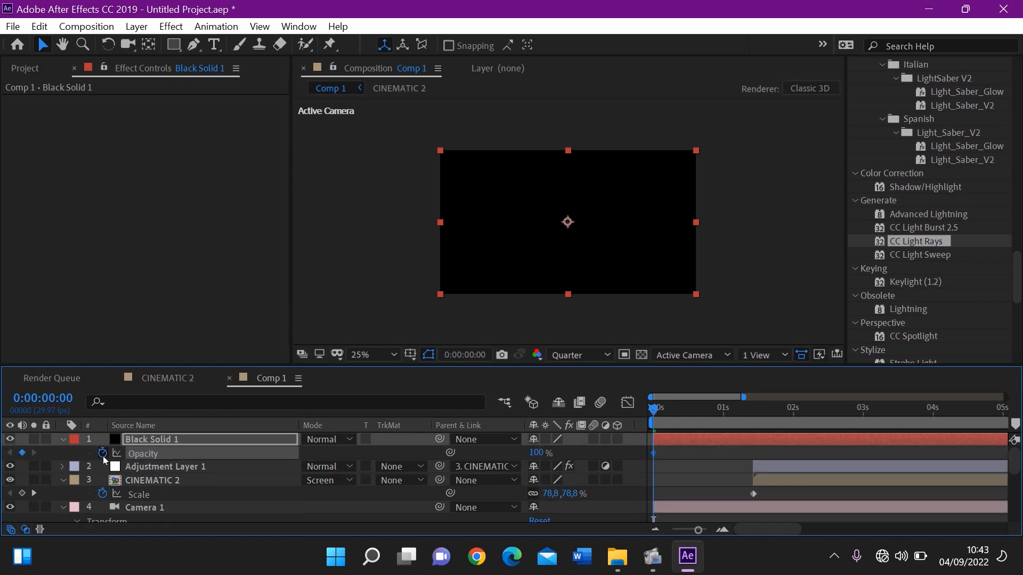
drag(685, 417, 702, 418)
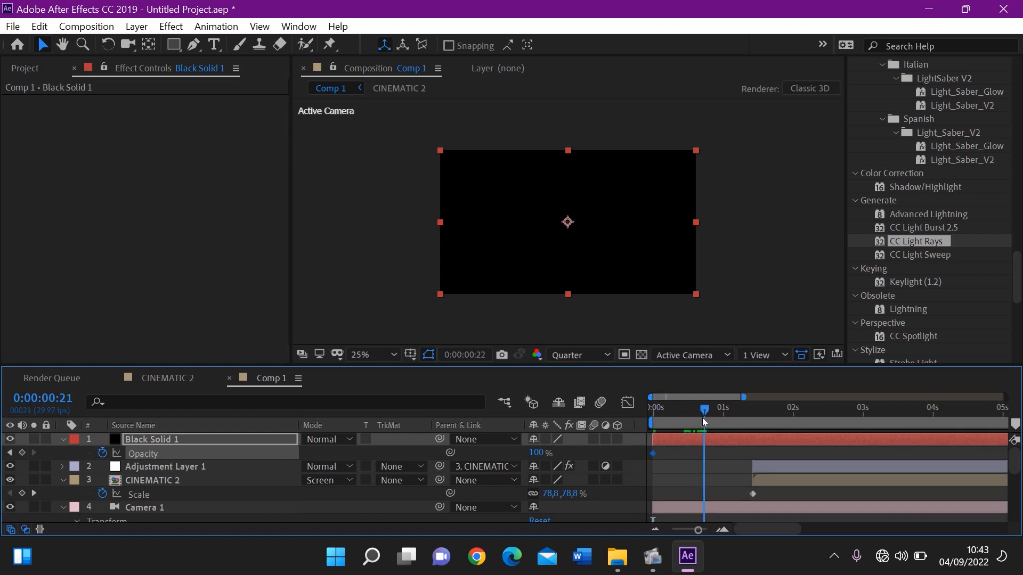
drag(537, 453, 366, 497)
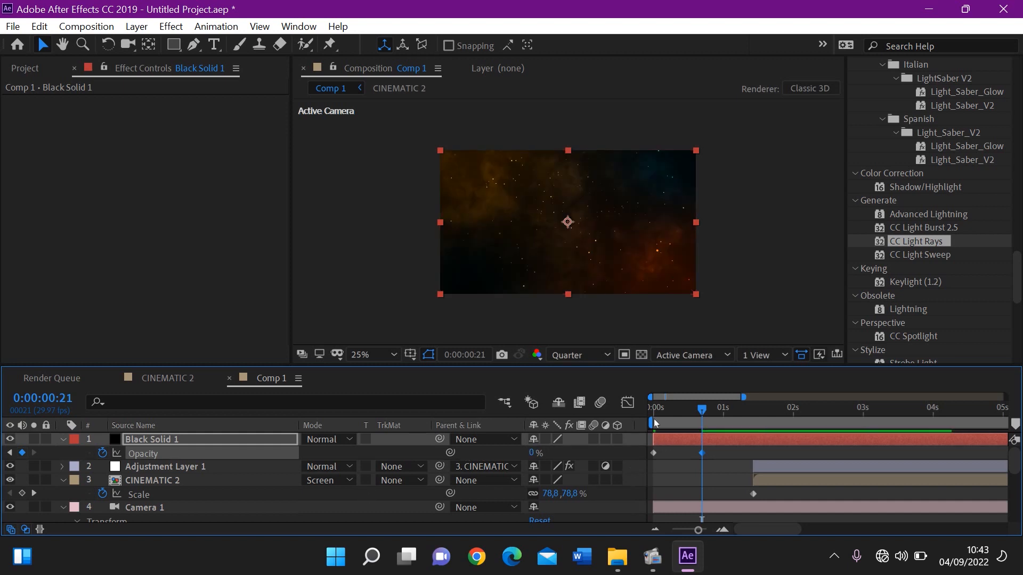
drag(656, 410, 643, 410)
key(space)
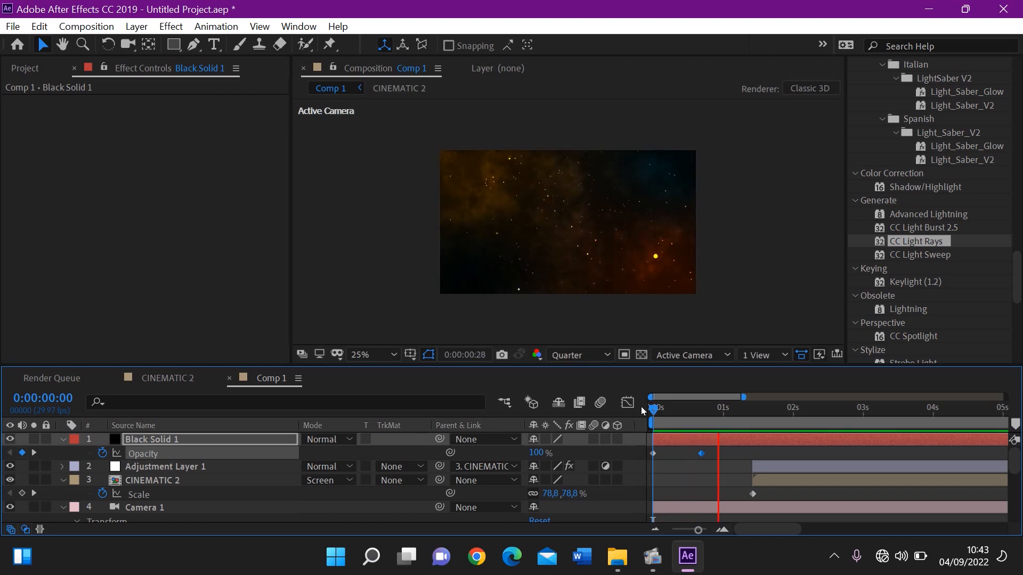
key(space)
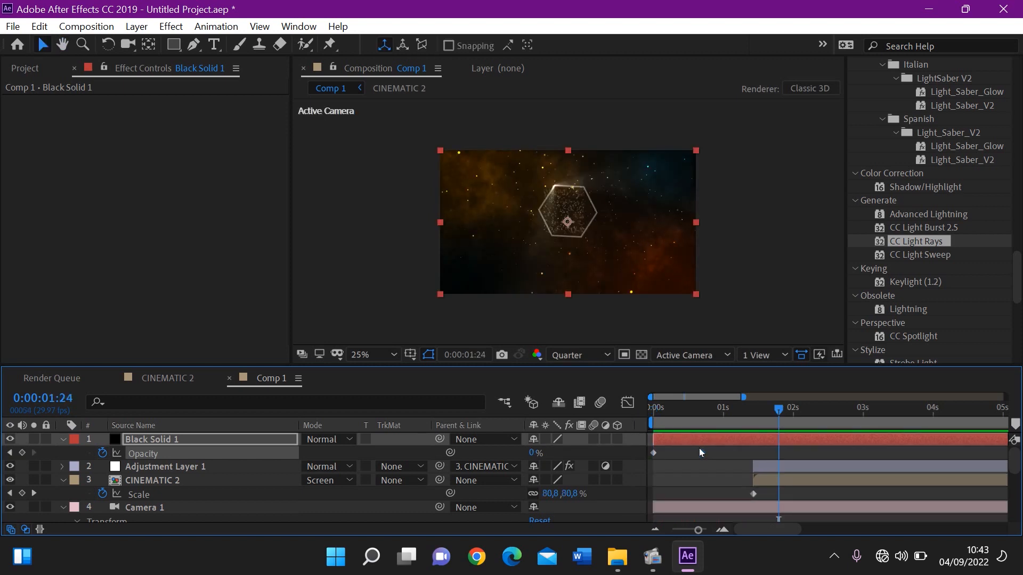
Move the black solid's 0% Opacity keyframe to about 0:00:01:00 and preview the composition from the start
drag(701, 453, 723, 453)
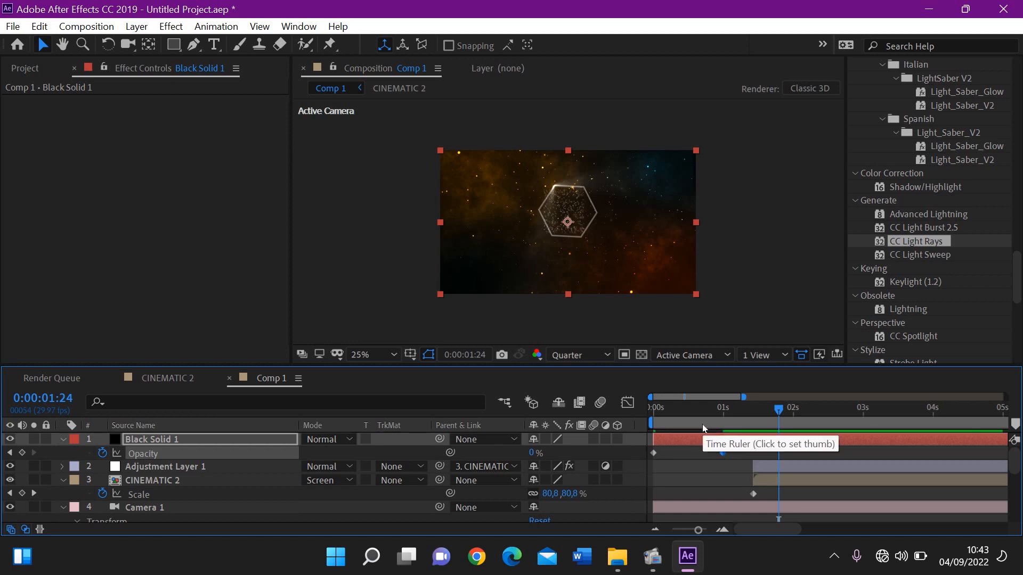
key(Home)
key(space)
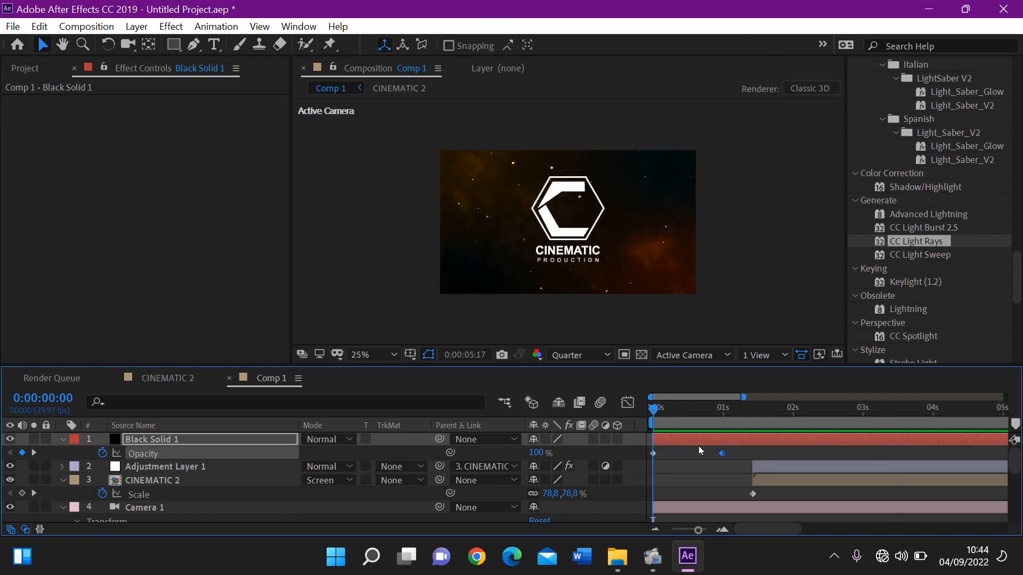
key(space)
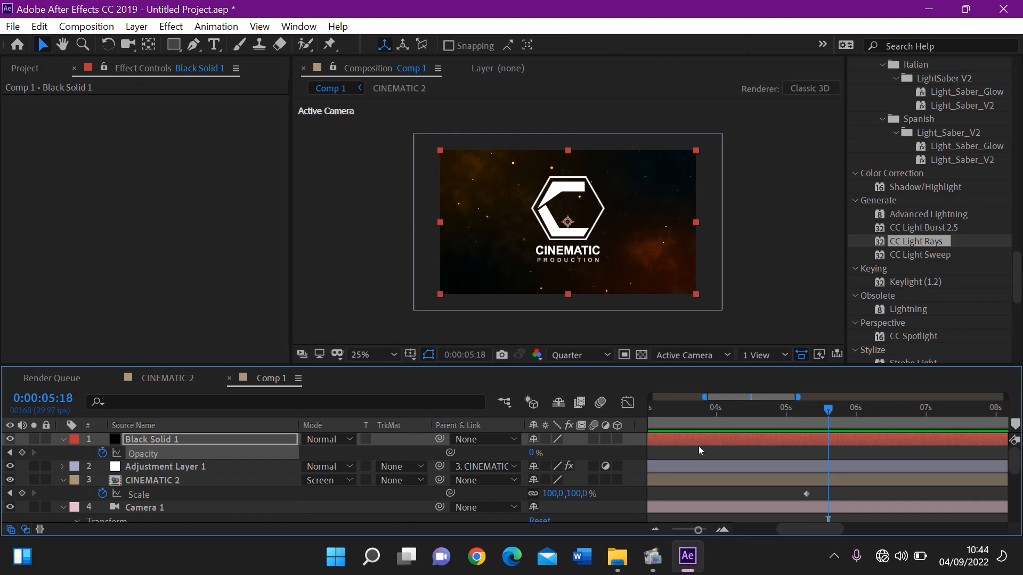
Review the opening fade, the logo's particle reveal and the light rays at 50% magnification
key(period)
key(period)
drag(795, 532, 645, 421)
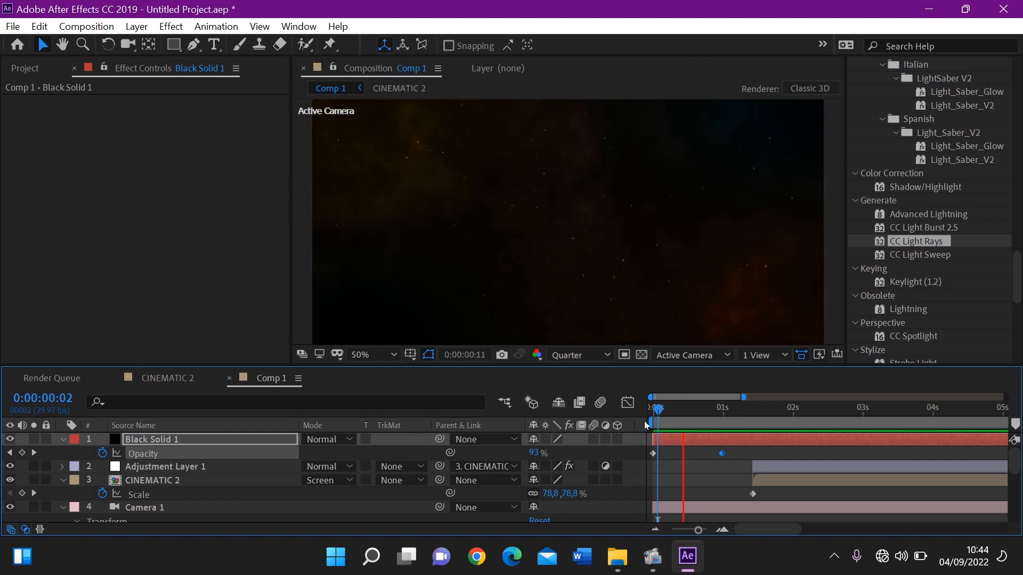
key(space)
drag(689, 414, 889, 445)
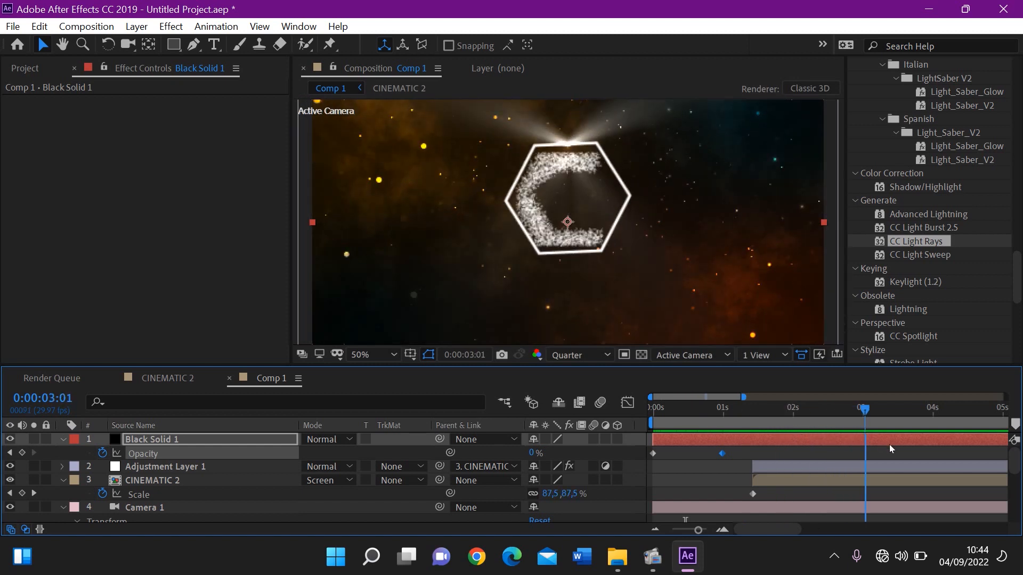
key(space)
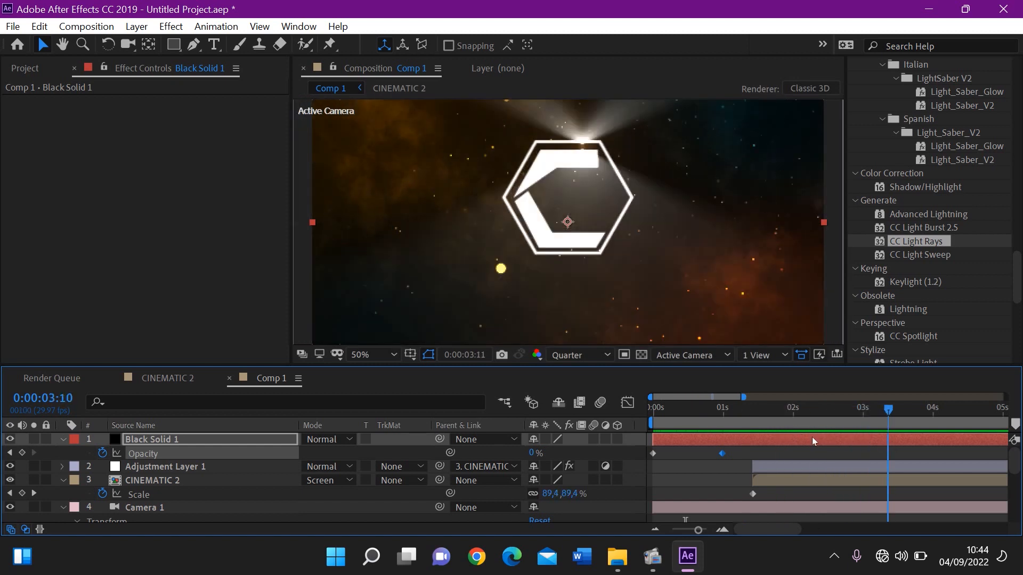
drag(812, 437, 804, 437)
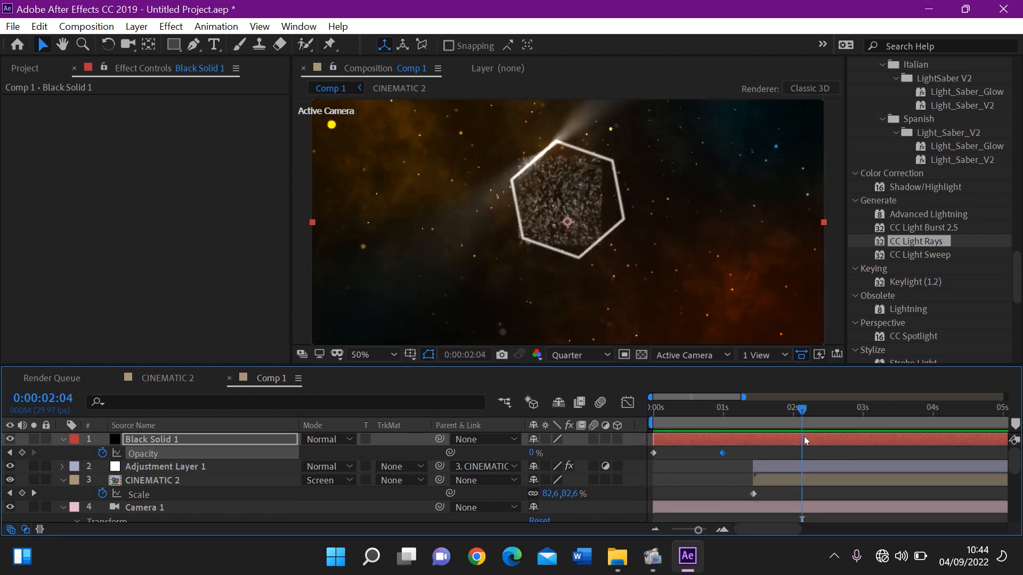